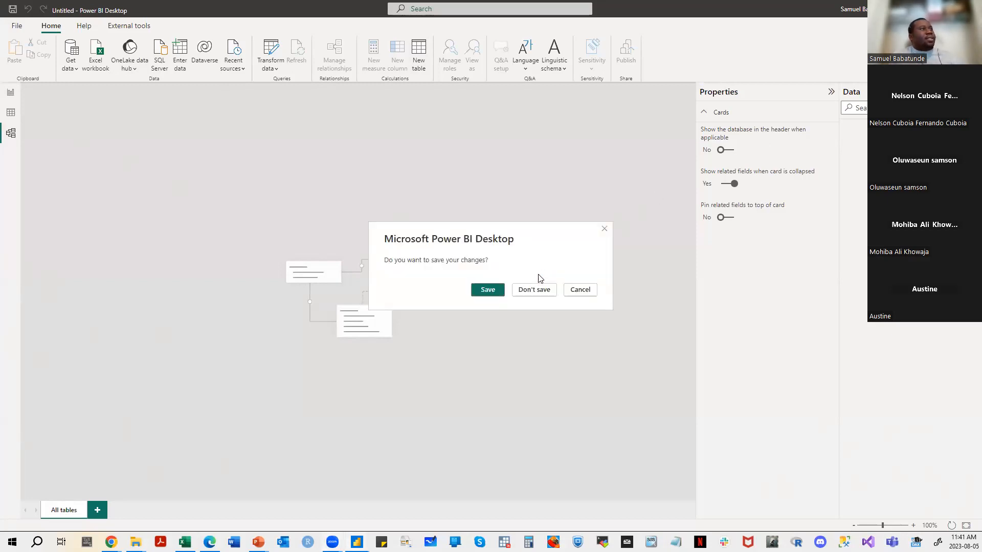
- Discard the untitled report's changes, and end the slide show on the second Connecting To Data Sources slide
{"action": "left_click", "coordinate": [533, 287]}
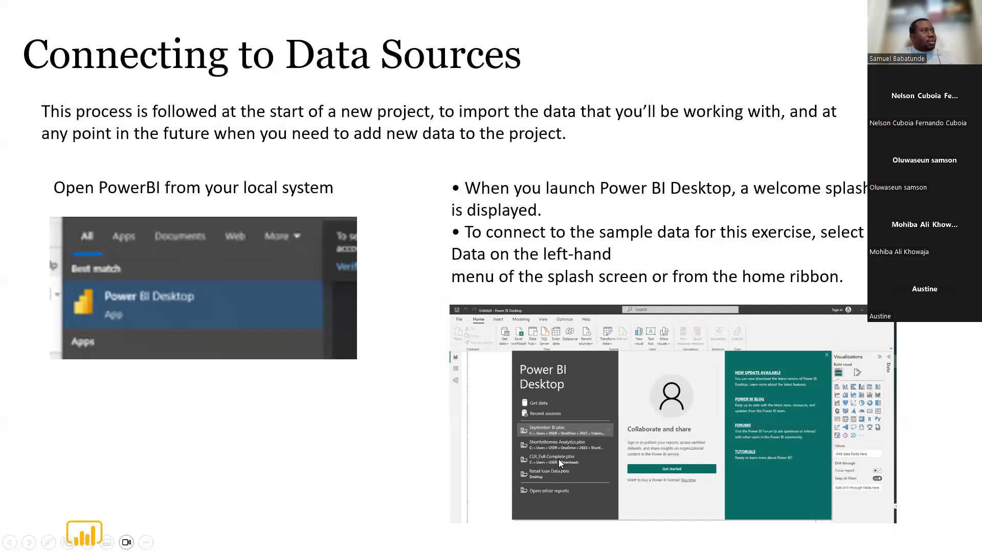
{"action": "left_click", "coordinate": [438, 393]}
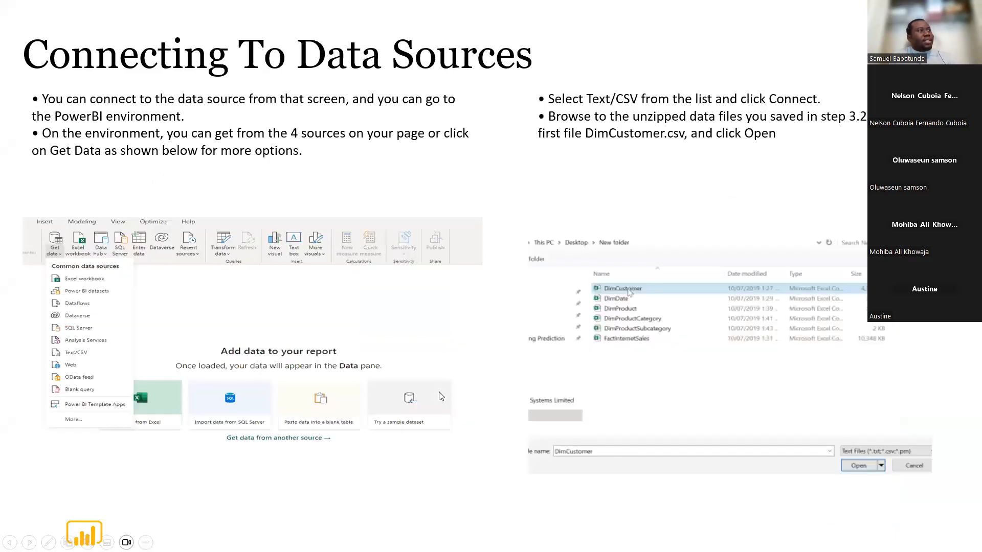
{"action": "key", "text": "Escape"}
- Launch a new Power BI Desktop session and move the PowerPoint window off this screen
{"action": "left_click", "coordinate": [357, 542]}
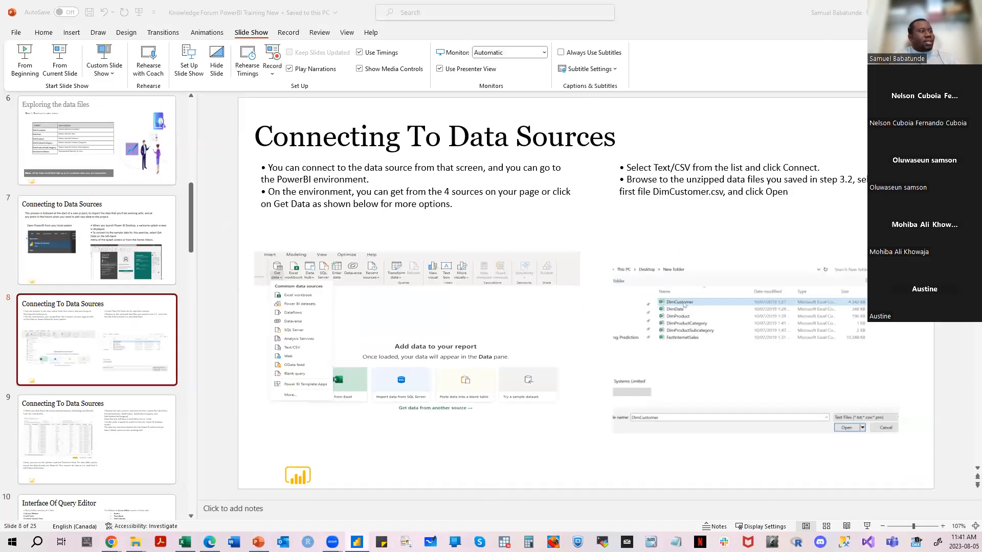
{"action": "right_click", "coordinate": [356, 542]}
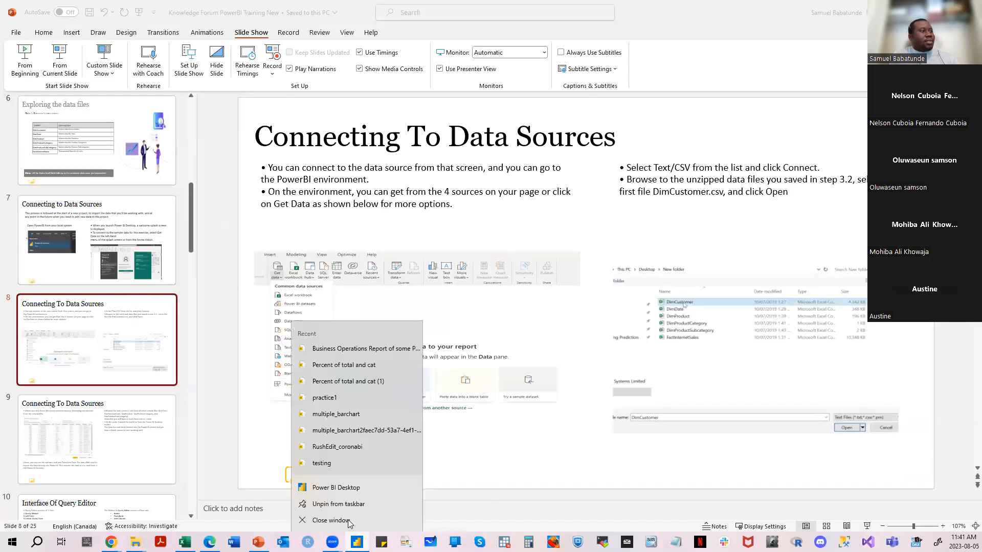
{"action": "left_click", "coordinate": [359, 491]}
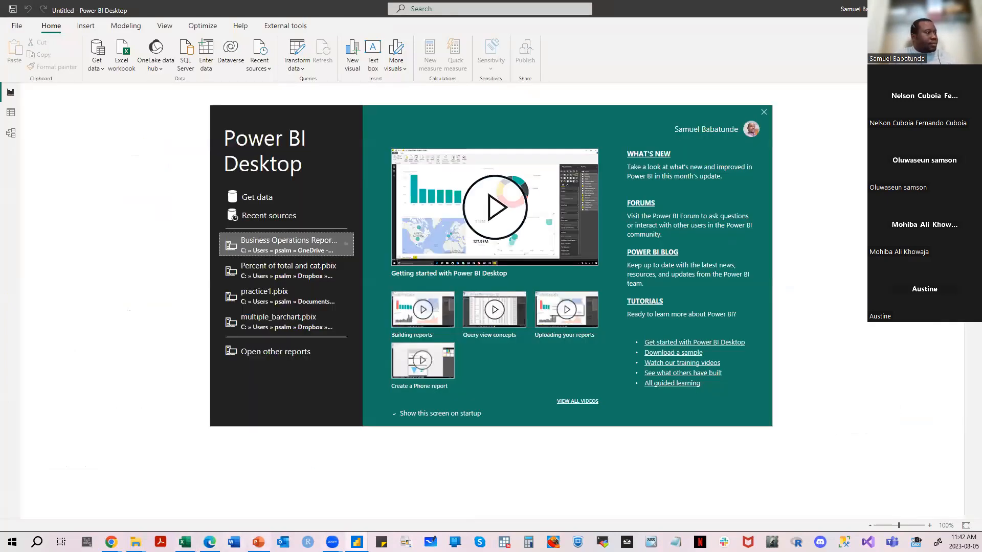
{"action": "left_click", "coordinate": [258, 542]}
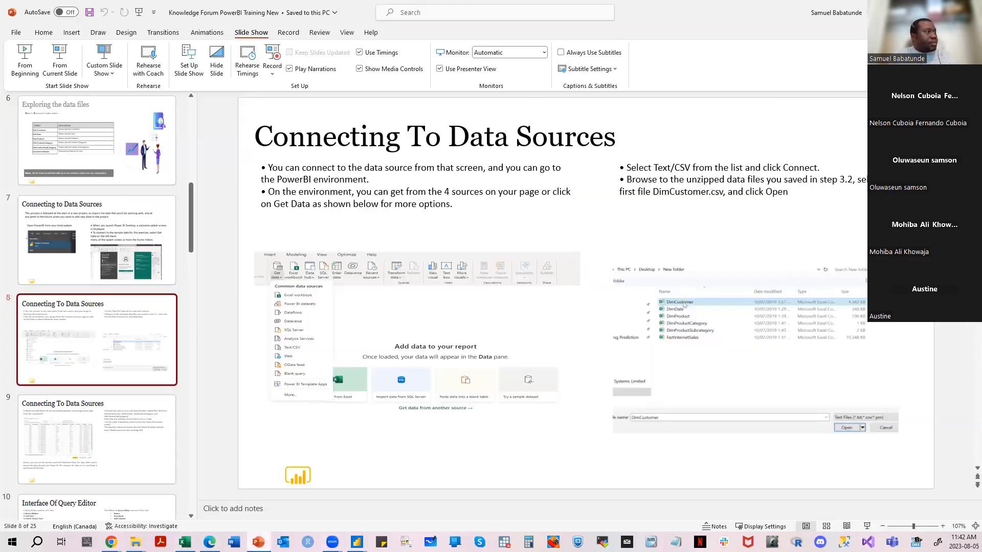
{"action": "left_click_drag", "start_coordinate": [643, 13], "coordinate": [0, 153]}
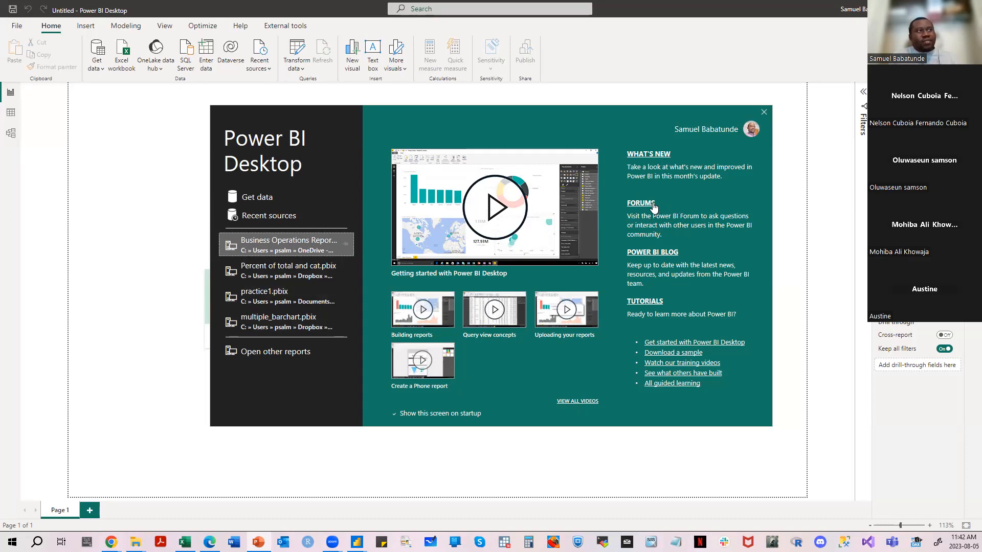
- Dismiss the start screen and expand the Data and Filters panes beside the blank report
{"action": "left_click", "coordinate": [764, 112]}
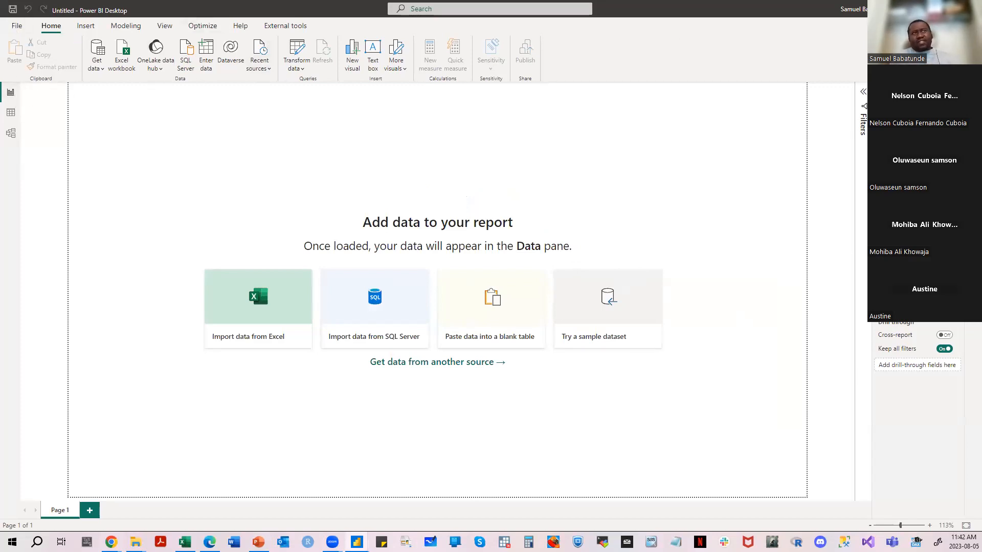
{"action": "left_click", "coordinate": [973, 92]}
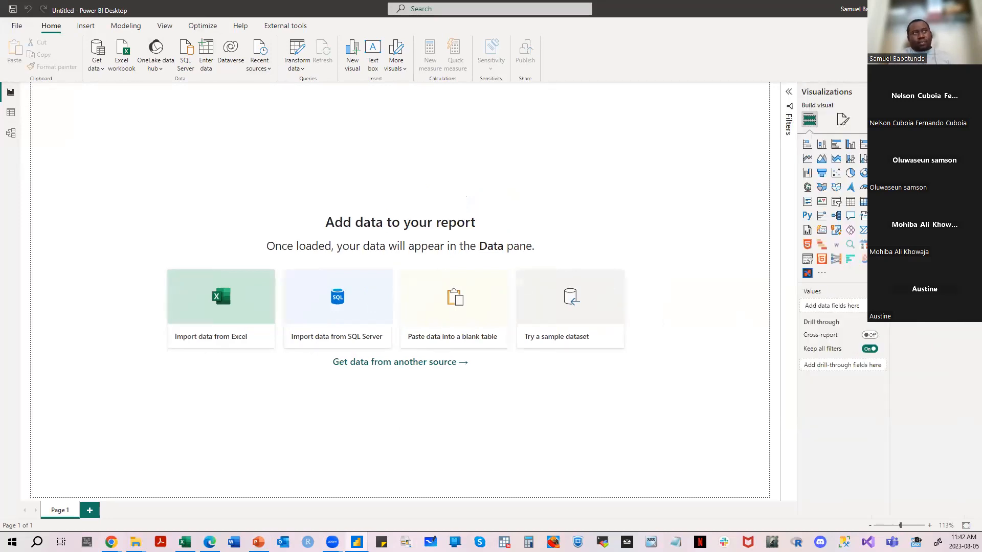
{"action": "left_click", "coordinate": [788, 93]}
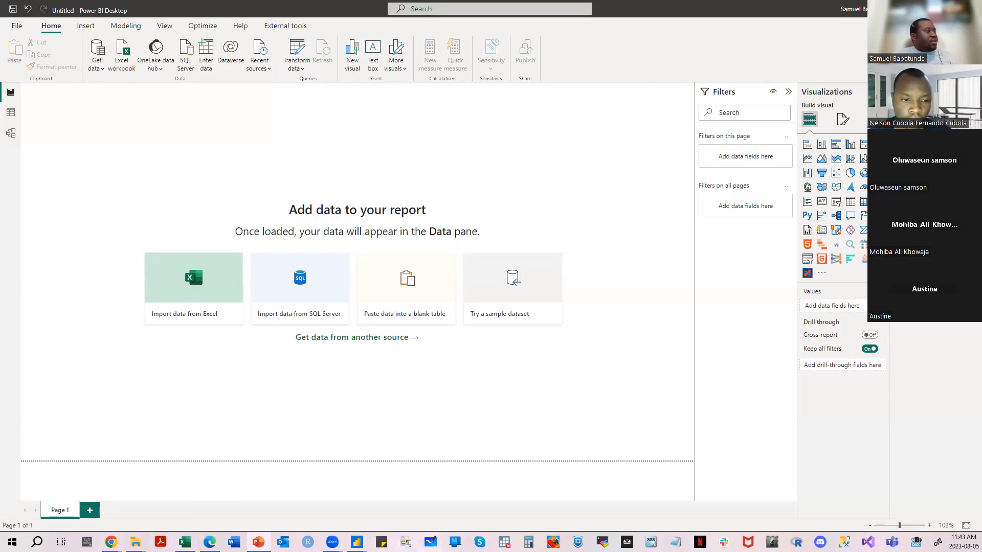
{"action": "left_click", "coordinate": [16, 28]}
{"action": "left_click", "coordinate": [13, 17]}
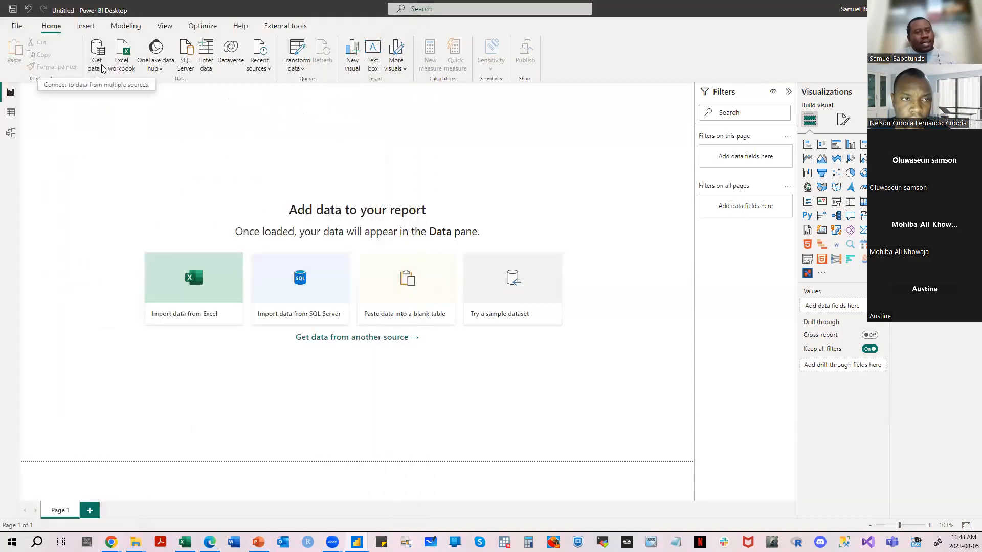
- Open the full Get Data dialog and look through the complete list of available data connectors
{"action": "left_click", "coordinate": [102, 68]}
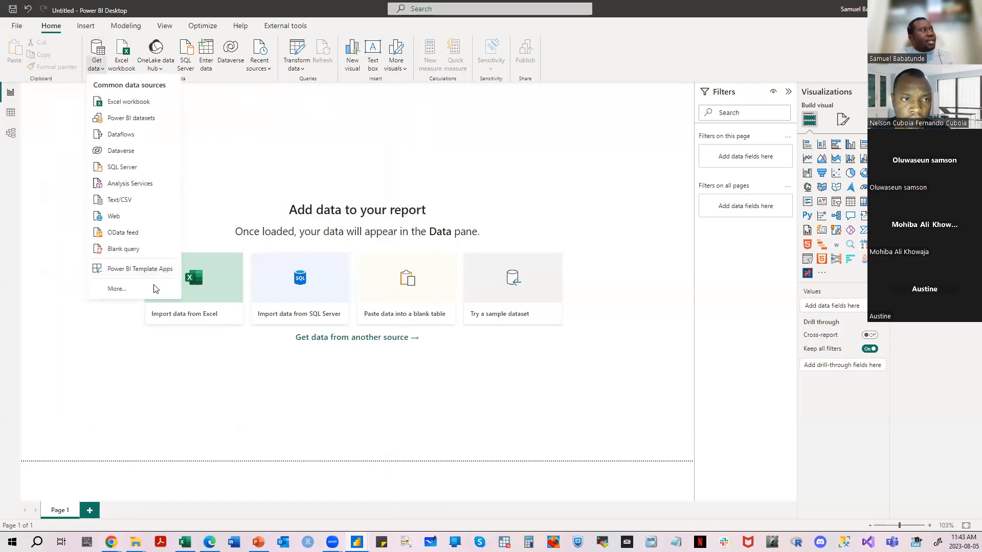
{"action": "left_click", "coordinate": [120, 288]}
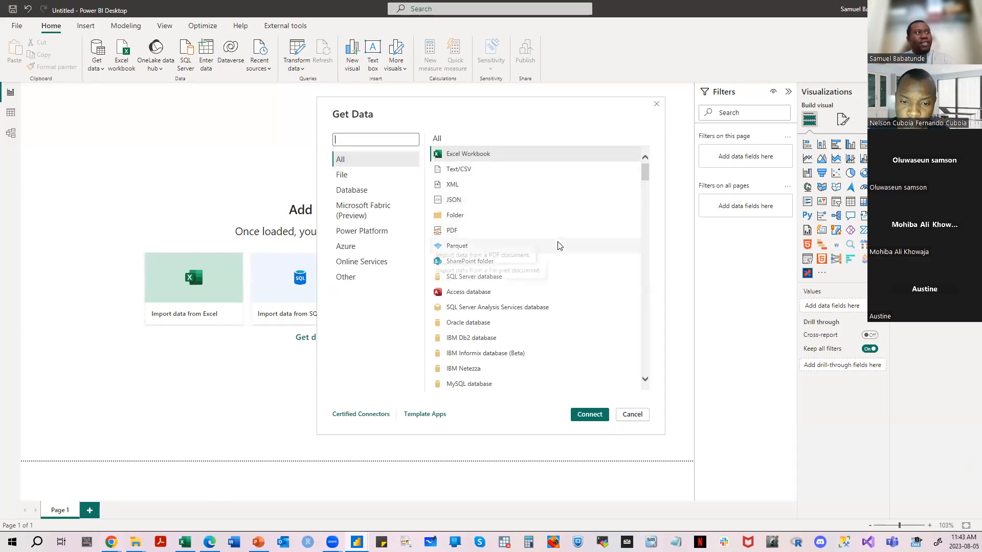
{"action": "scroll", "coordinate": [559, 247], "scroll_direction": "down", "scroll_amount": 1}
{"action": "scroll", "coordinate": [559, 247], "scroll_direction": "down", "scroll_amount": 2}
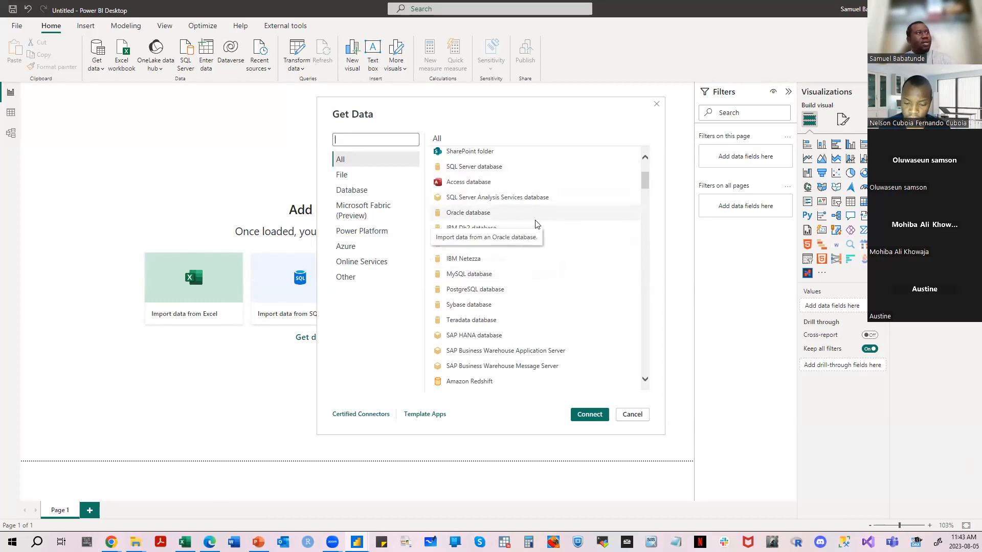
{"action": "scroll", "coordinate": [540, 247], "scroll_direction": "down", "scroll_amount": 3}
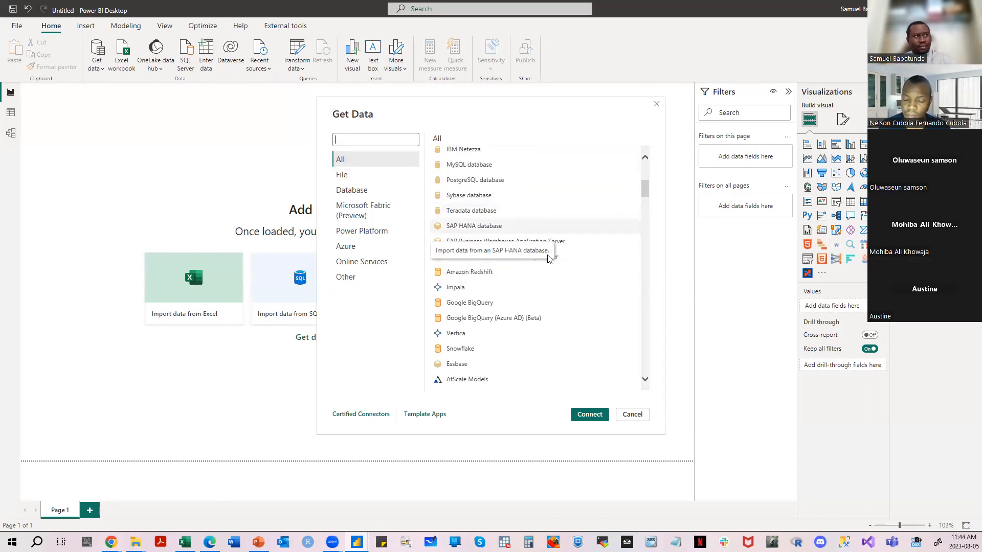
{"action": "scroll", "coordinate": [504, 286], "scroll_direction": "down", "scroll_amount": 5}
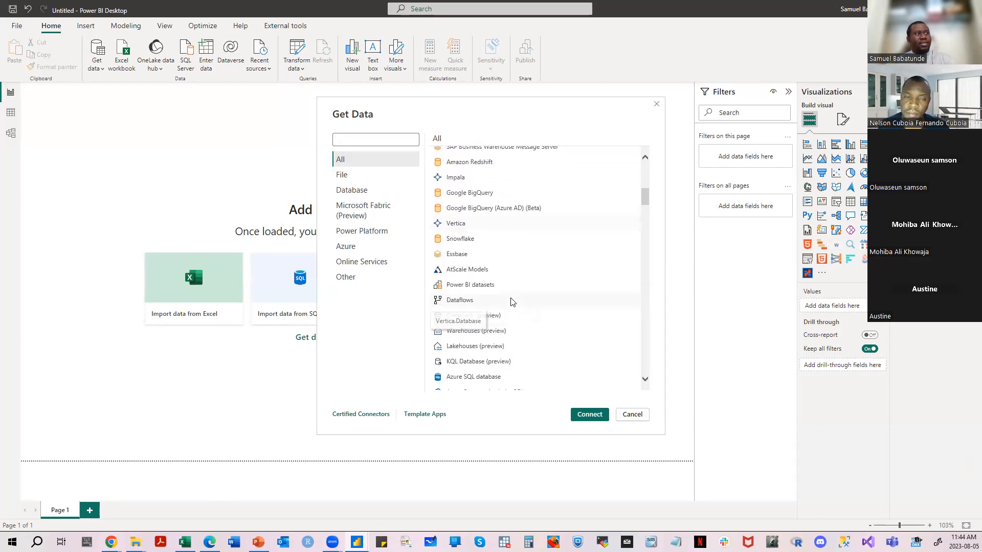
{"action": "scroll", "coordinate": [534, 297], "scroll_direction": "down", "scroll_amount": 6}
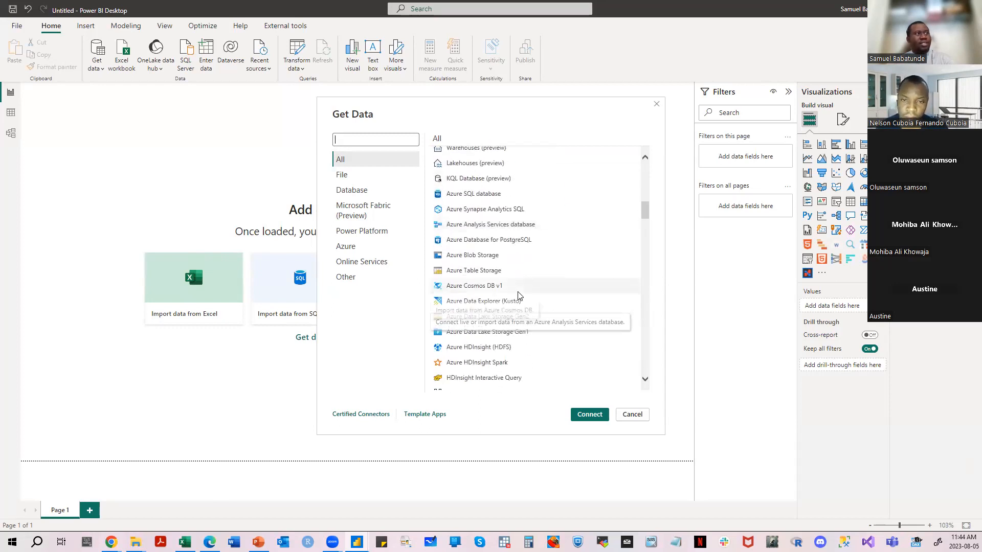
{"action": "scroll", "coordinate": [543, 292], "scroll_direction": "down", "scroll_amount": 4}
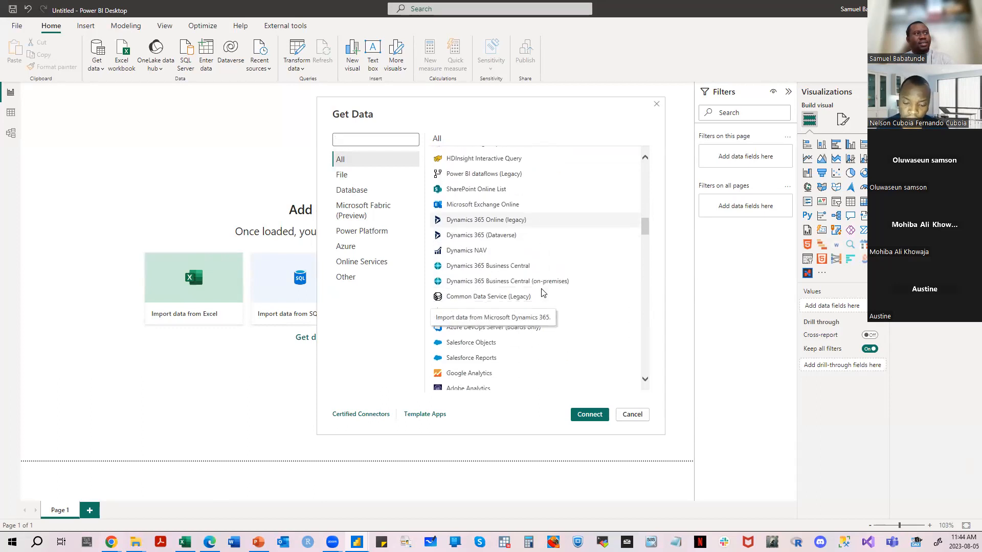
{"action": "scroll", "coordinate": [543, 292], "scroll_direction": "down", "scroll_amount": 10}
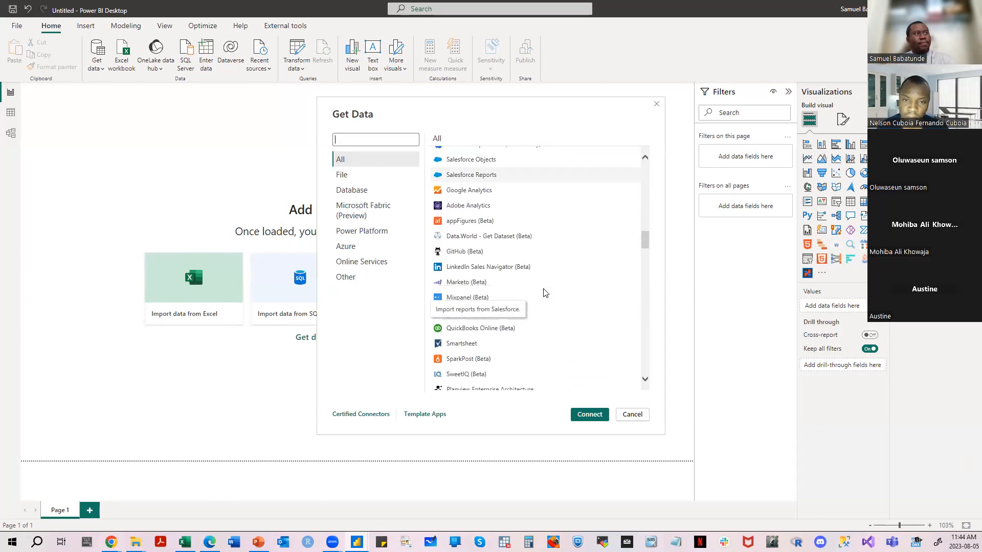
{"action": "scroll", "coordinate": [559, 291], "scroll_direction": "down", "scroll_amount": 3}
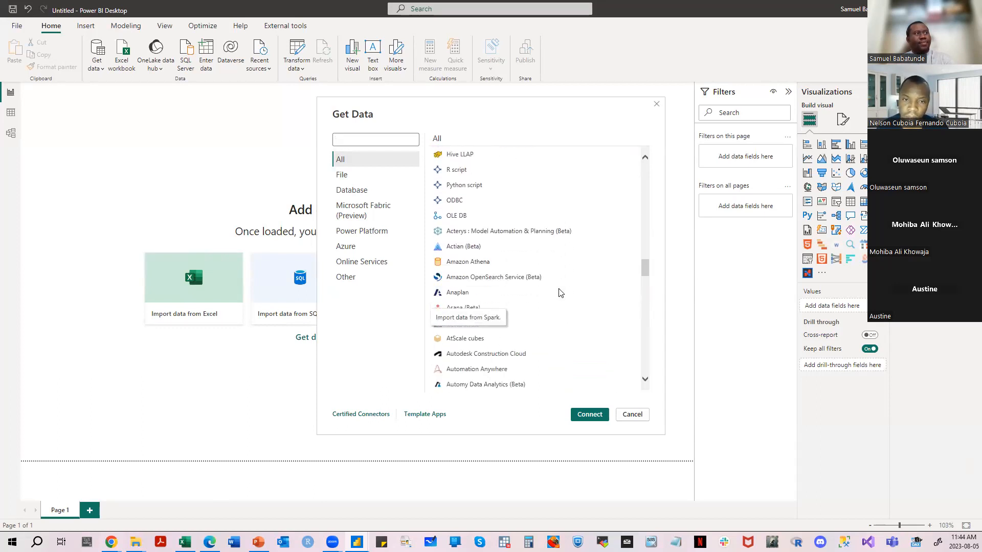
{"action": "scroll", "coordinate": [557, 289], "scroll_direction": "up", "scroll_amount": 3}
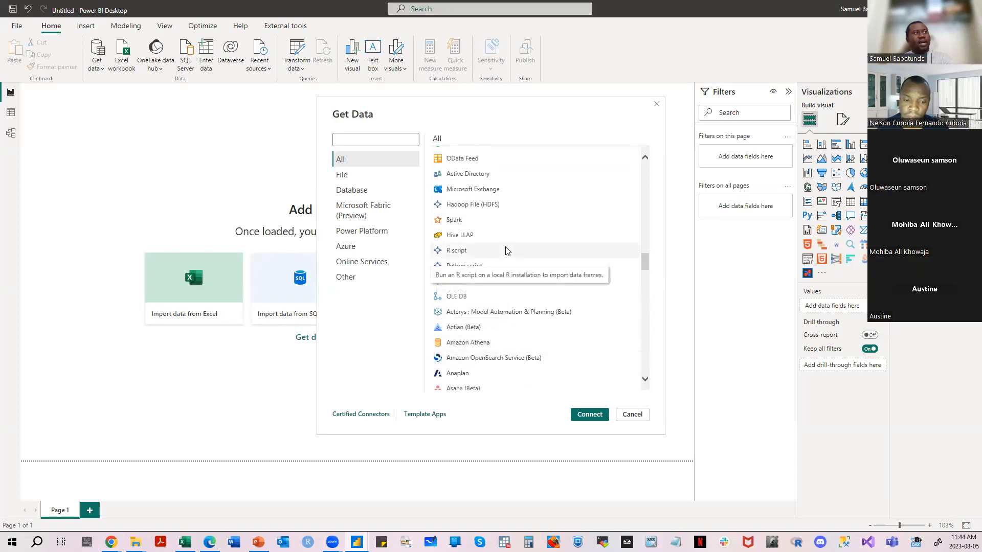
{"action": "scroll", "coordinate": [520, 264], "scroll_direction": "down", "scroll_amount": 1}
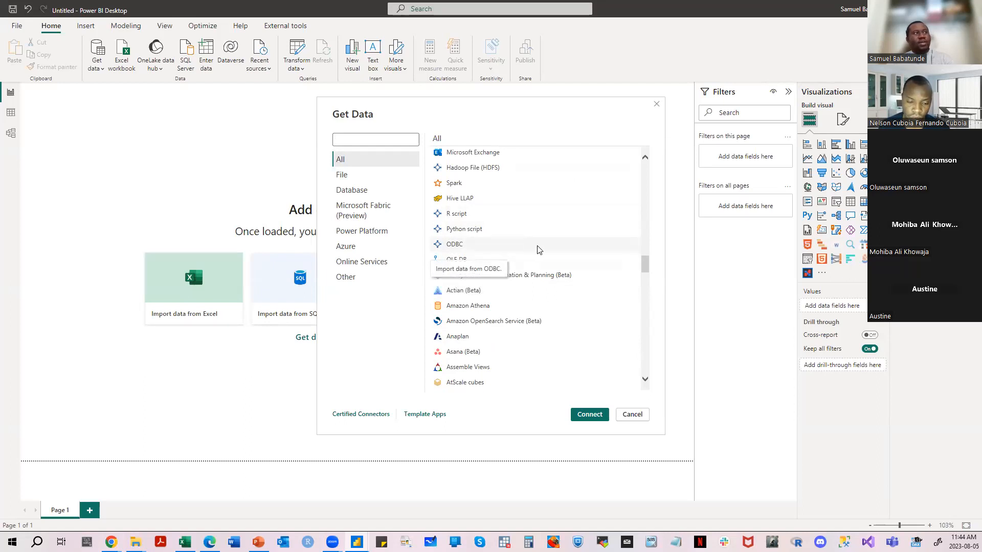
{"action": "scroll", "coordinate": [492, 160], "scroll_direction": "up", "scroll_amount": 1}
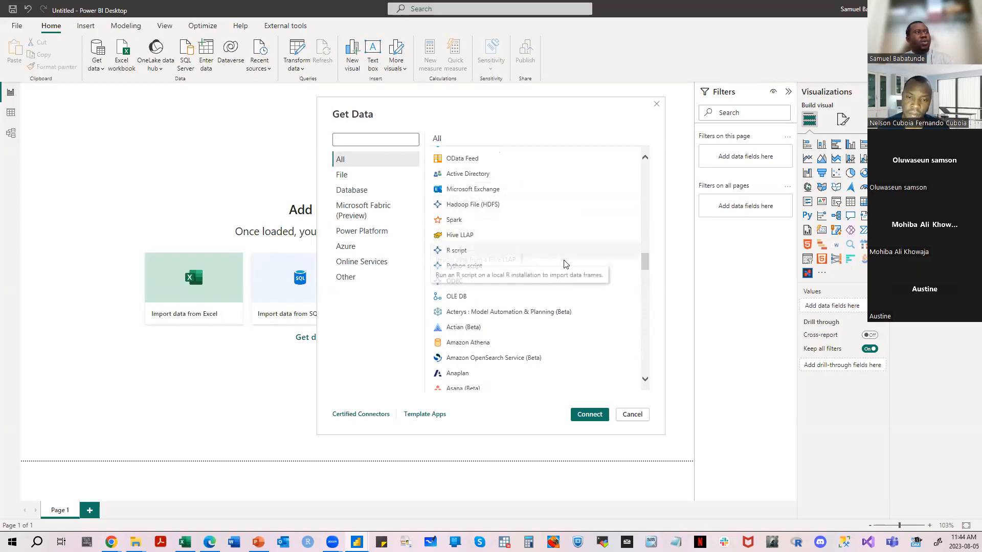
{"action": "scroll", "coordinate": [530, 291], "scroll_direction": "down", "scroll_amount": 1}
{"action": "scroll", "coordinate": [517, 276], "scroll_direction": "down", "scroll_amount": 1}
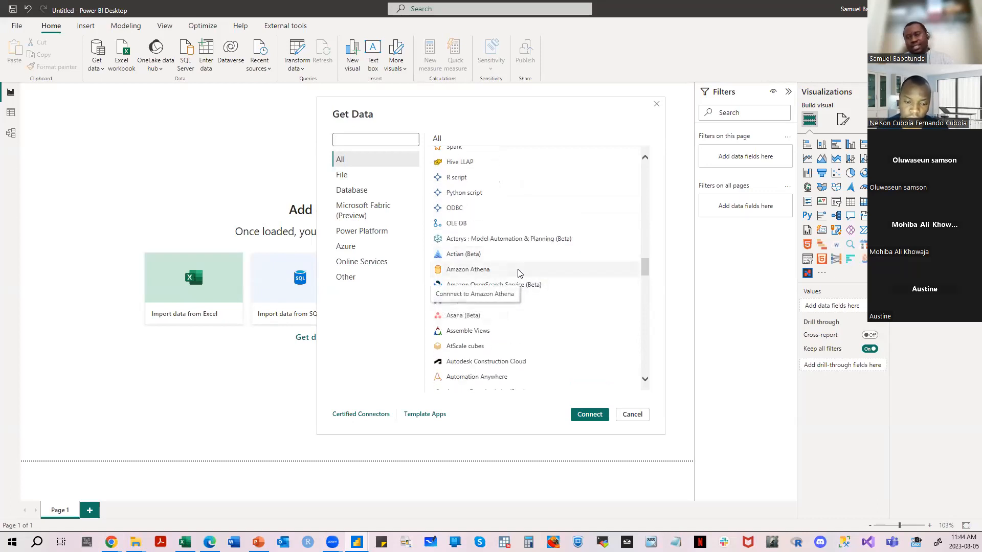
{"action": "scroll", "coordinate": [561, 276], "scroll_direction": "down", "scroll_amount": 2}
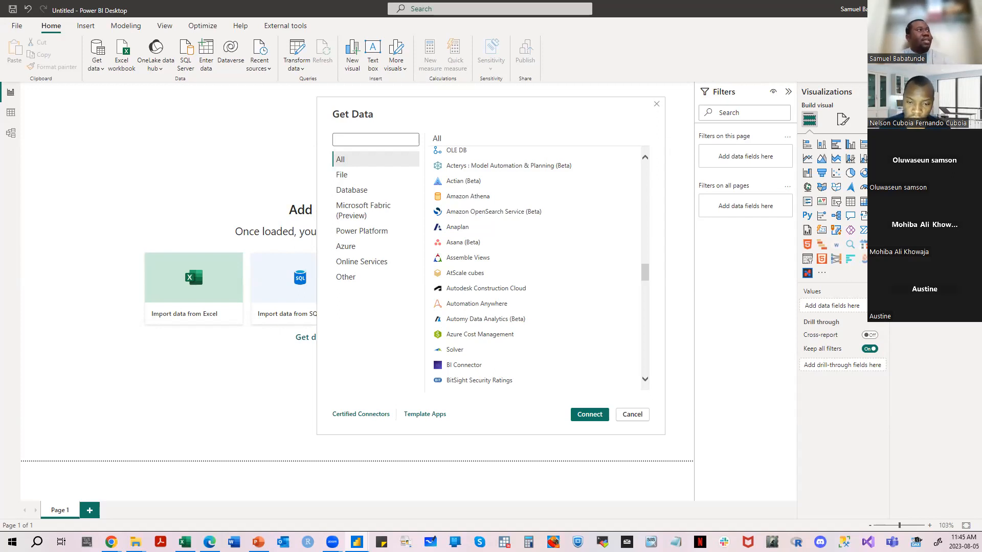
{"action": "scroll", "coordinate": [582, 322], "scroll_direction": "down", "scroll_amount": 3}
{"action": "scroll", "coordinate": [583, 320], "scroll_direction": "down", "scroll_amount": 6}
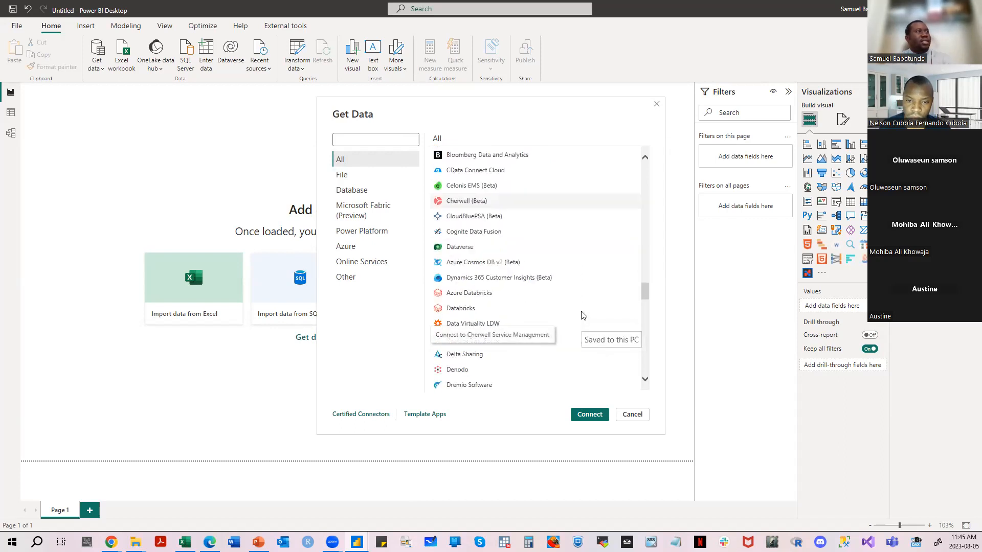
{"action": "scroll", "coordinate": [582, 316], "scroll_direction": "down", "scroll_amount": 15}
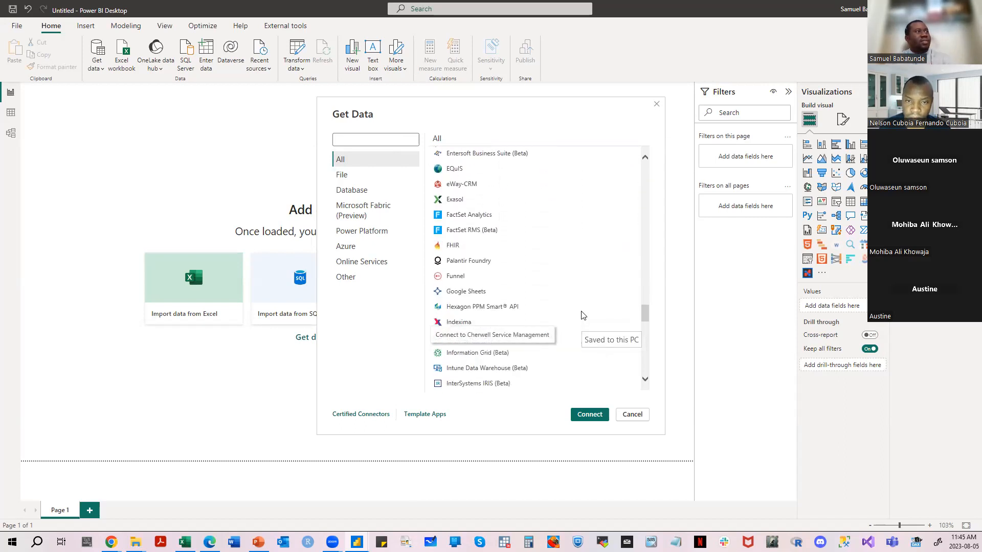
{"action": "scroll", "coordinate": [584, 316], "scroll_direction": "down", "scroll_amount": 4}
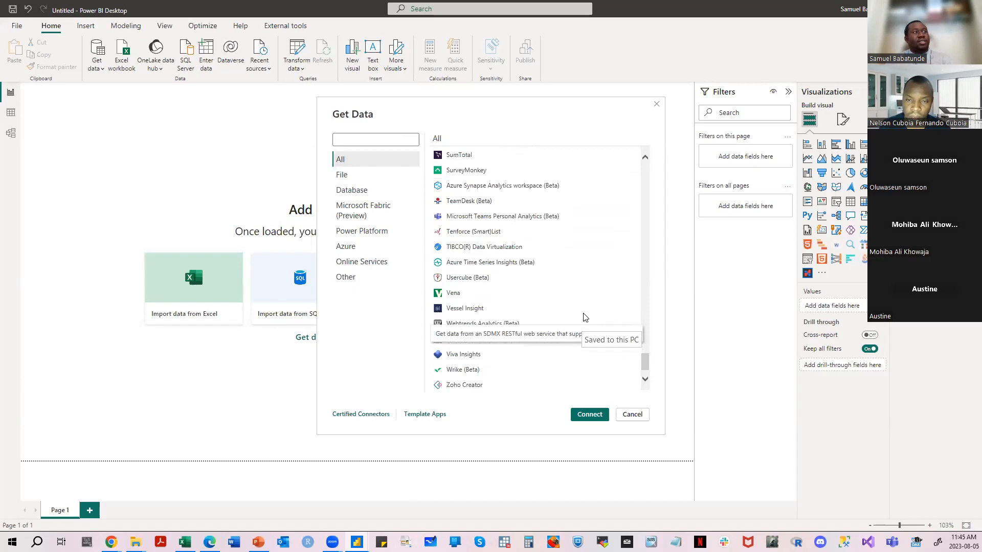
{"action": "scroll", "coordinate": [511, 266], "scroll_direction": "up", "scroll_amount": 20}
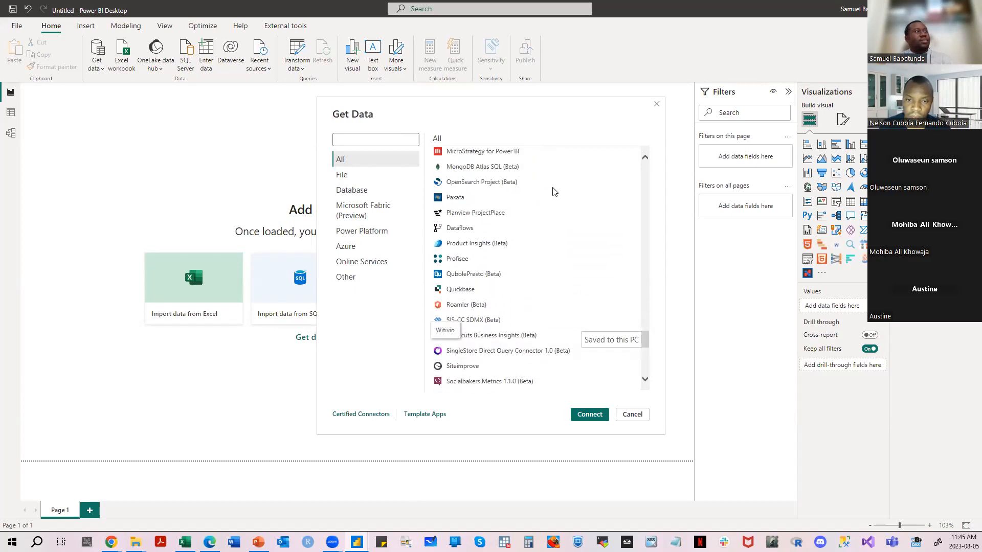
- Review the connectors in the File, Database, Microsoft Fabric, Power Platform, Azure, Online Services and Other categories, returning to the complete list
{"action": "left_click", "coordinate": [352, 177]}
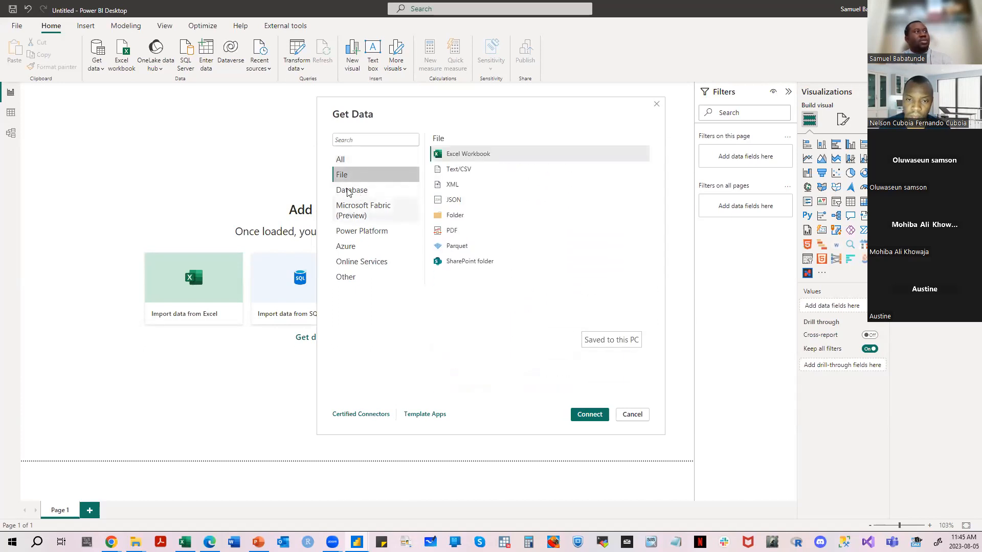
{"action": "left_click", "coordinate": [356, 190]}
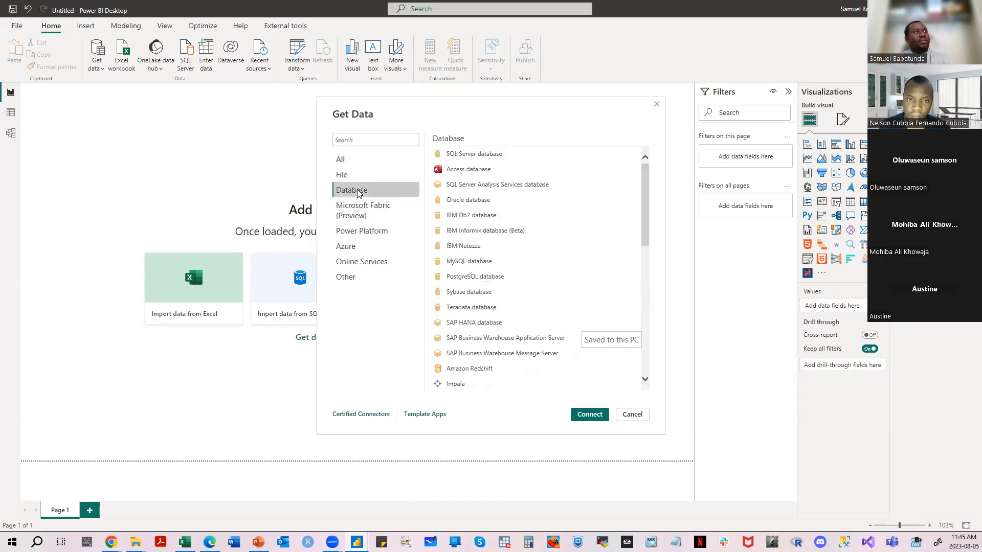
{"action": "scroll", "coordinate": [583, 250], "scroll_direction": "down", "scroll_amount": 1}
{"action": "scroll", "coordinate": [581, 232], "scroll_direction": "up", "scroll_amount": 1}
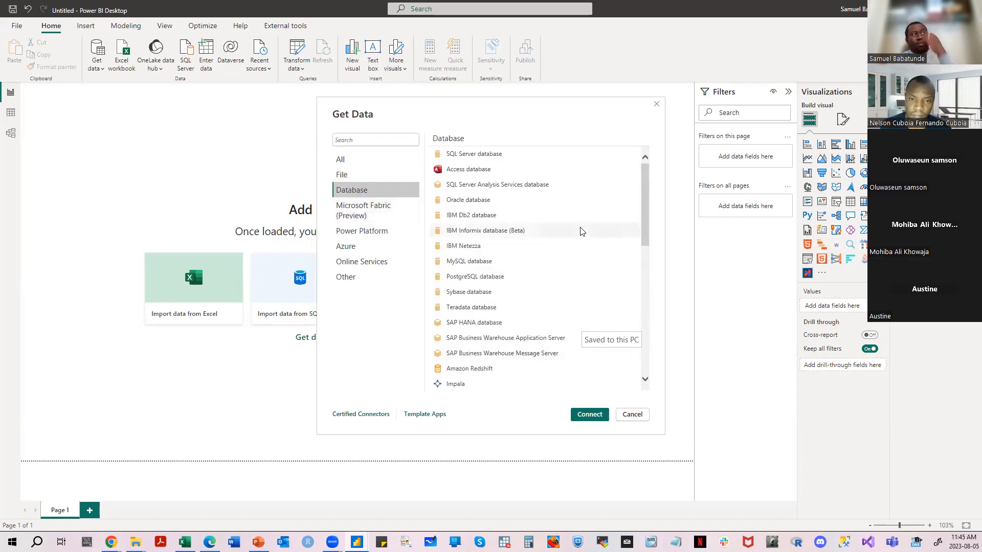
{"action": "left_click", "coordinate": [363, 174]}
{"action": "left_click", "coordinate": [371, 194]}
{"action": "left_click", "coordinate": [372, 209]}
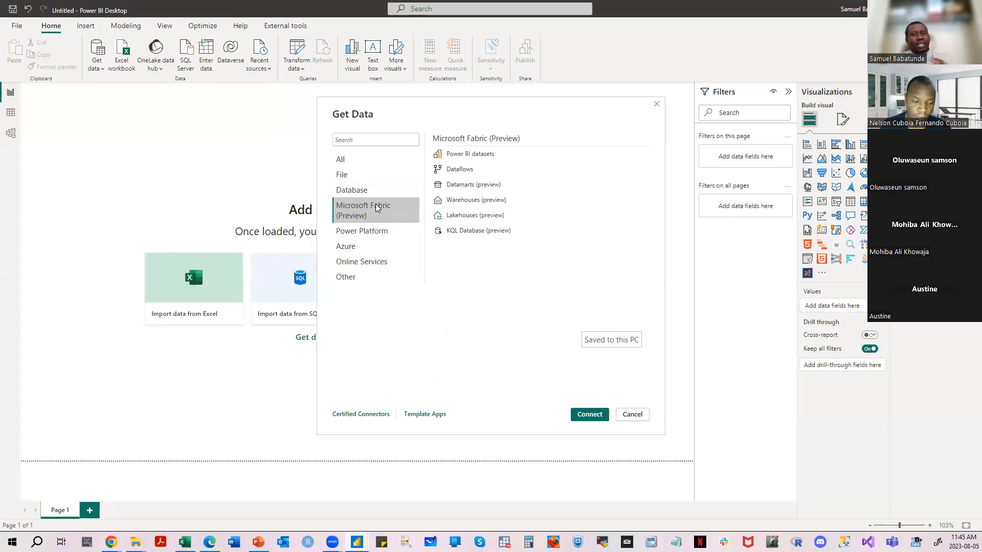
{"action": "left_click", "coordinate": [383, 236]}
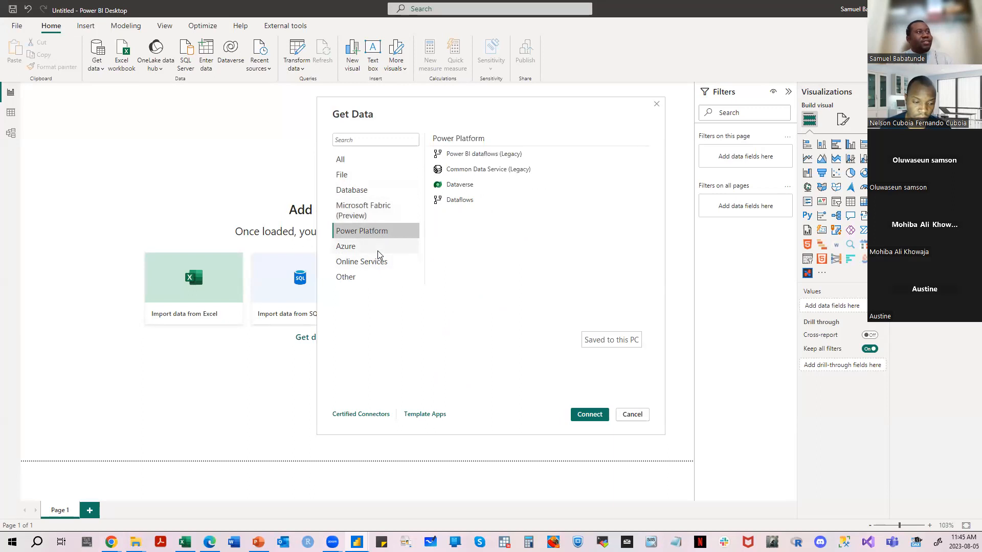
{"action": "left_click", "coordinate": [380, 249]}
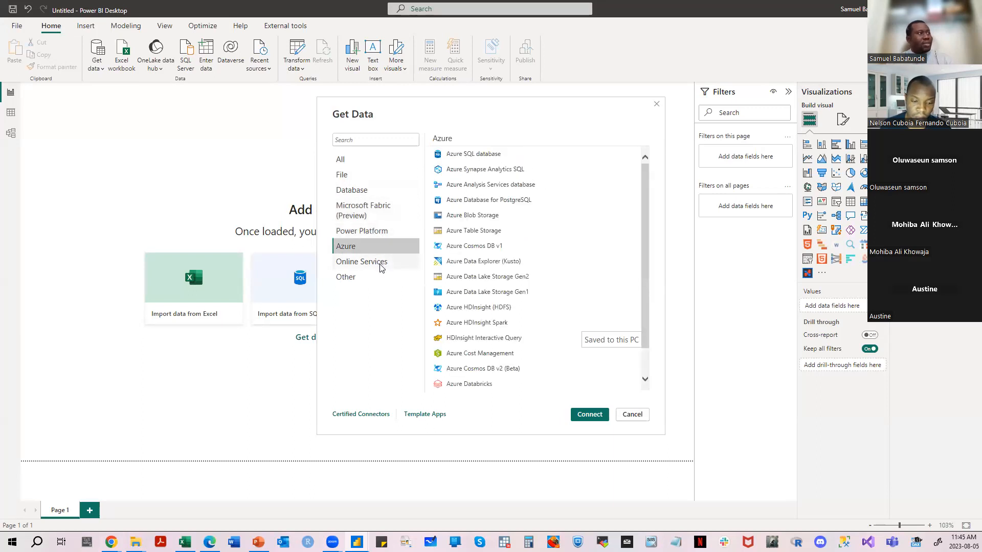
{"action": "left_click", "coordinate": [380, 268]}
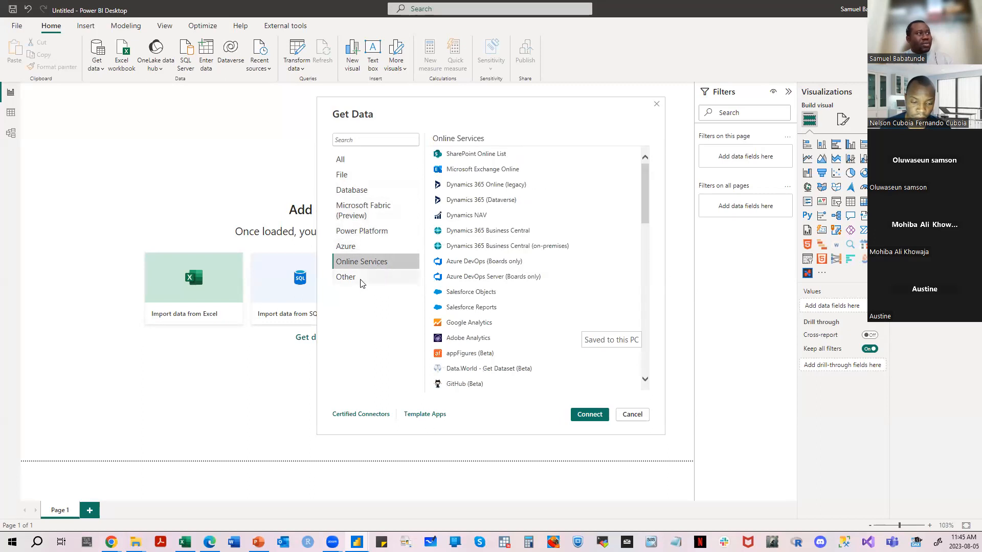
{"action": "left_click", "coordinate": [363, 278]}
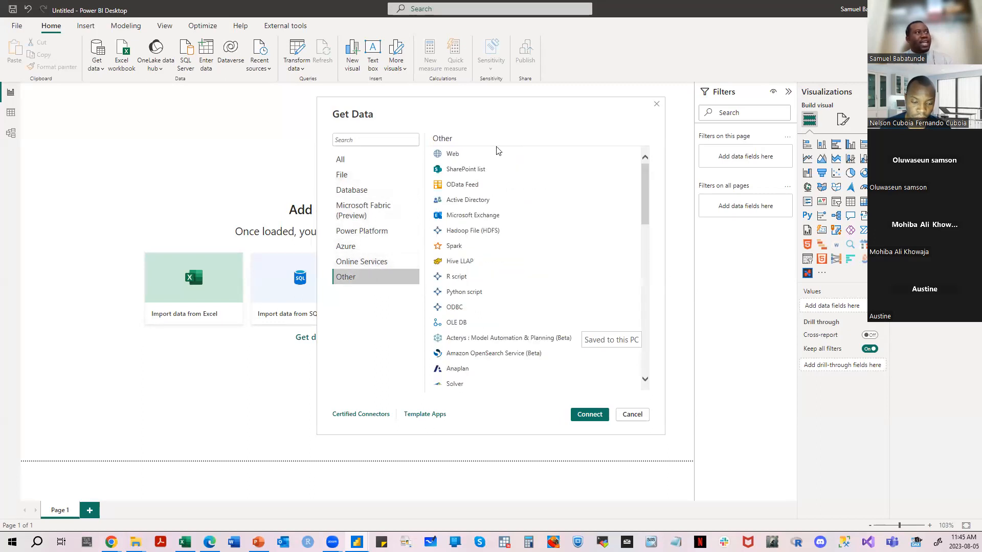
{"action": "left_click", "coordinate": [369, 161]}
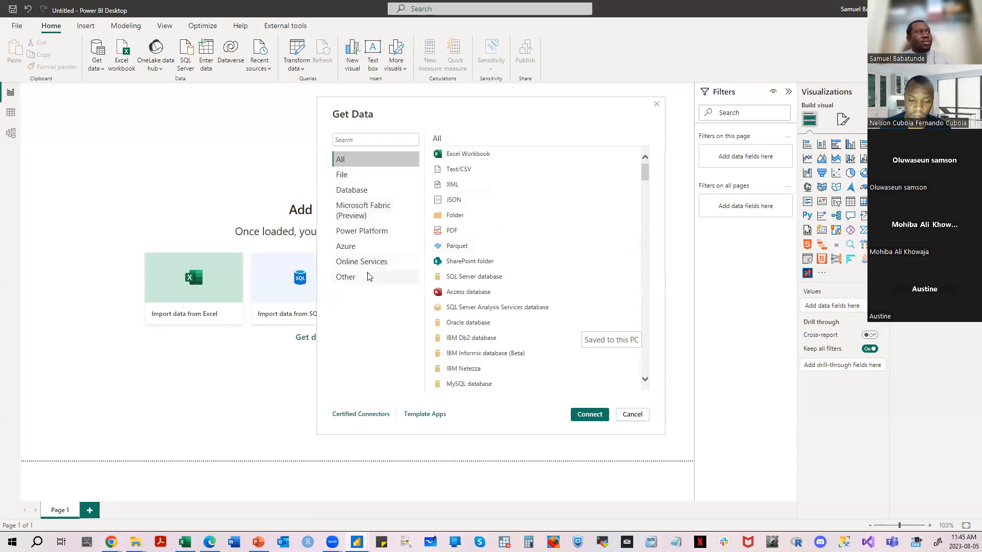
{"action": "left_click", "coordinate": [645, 377]}
{"action": "scroll", "coordinate": [646, 372], "scroll_direction": "up", "scroll_amount": 3}
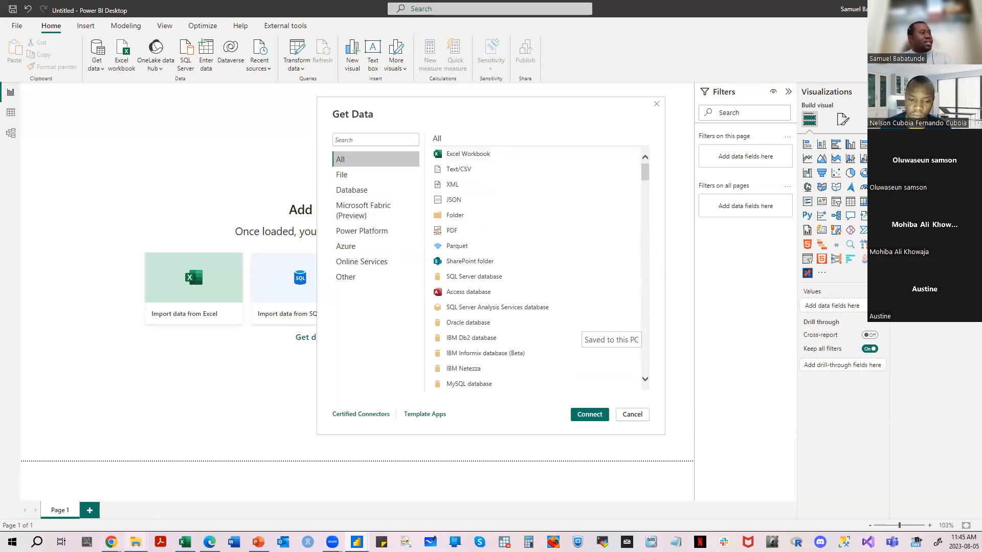
- Connect to a Text/CSV source and open the DimCustomer file from the PBI Knowledge Forum Training folder
{"action": "mouse_move", "coordinate": [136, 541]}
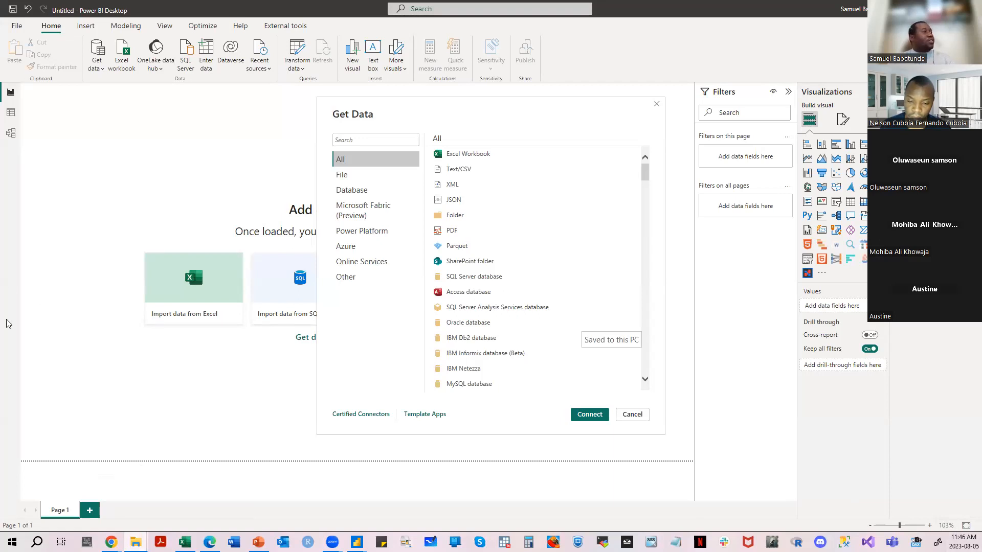
{"action": "left_click", "coordinate": [479, 168]}
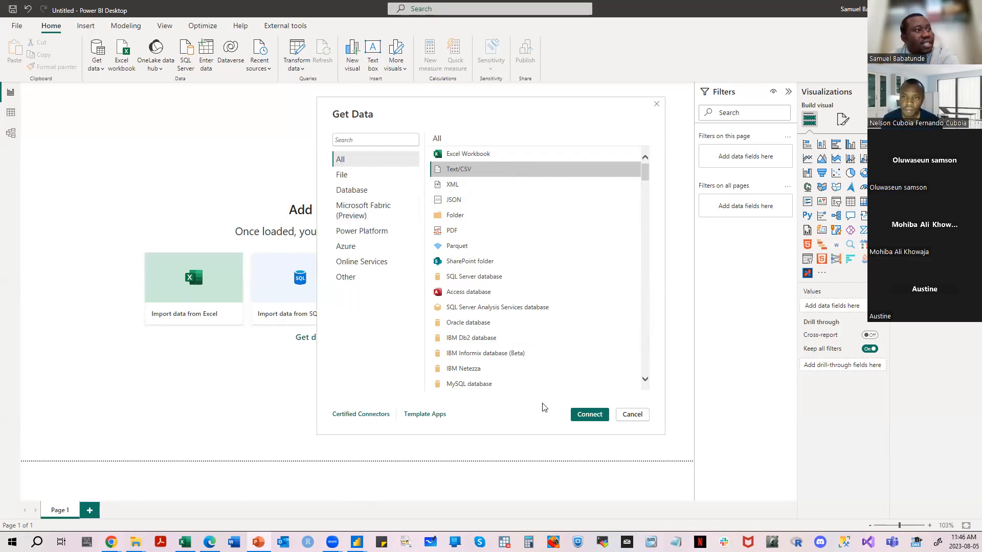
{"action": "left_click", "coordinate": [581, 413]}
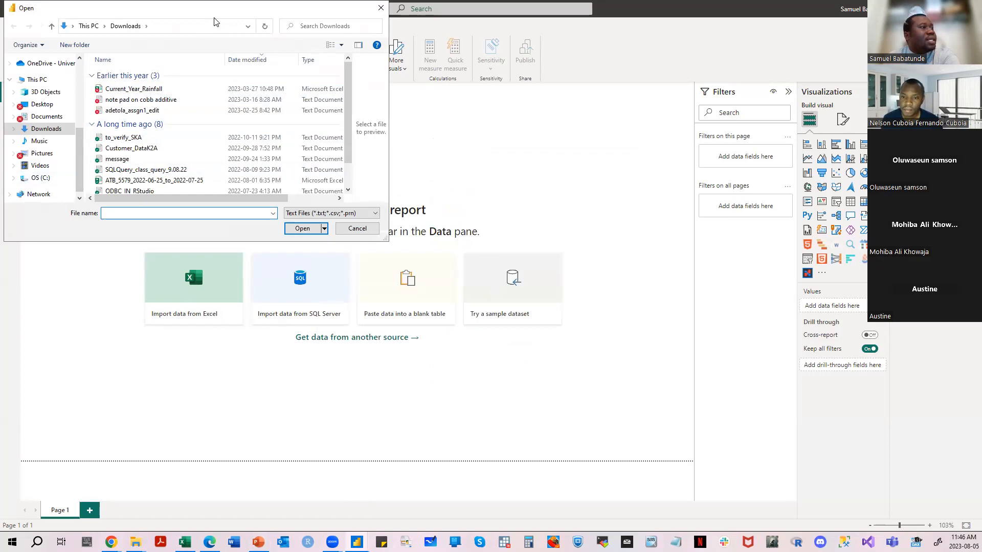
{"action": "left_click_drag", "start_coordinate": [214, 19], "coordinate": [519, 188]}
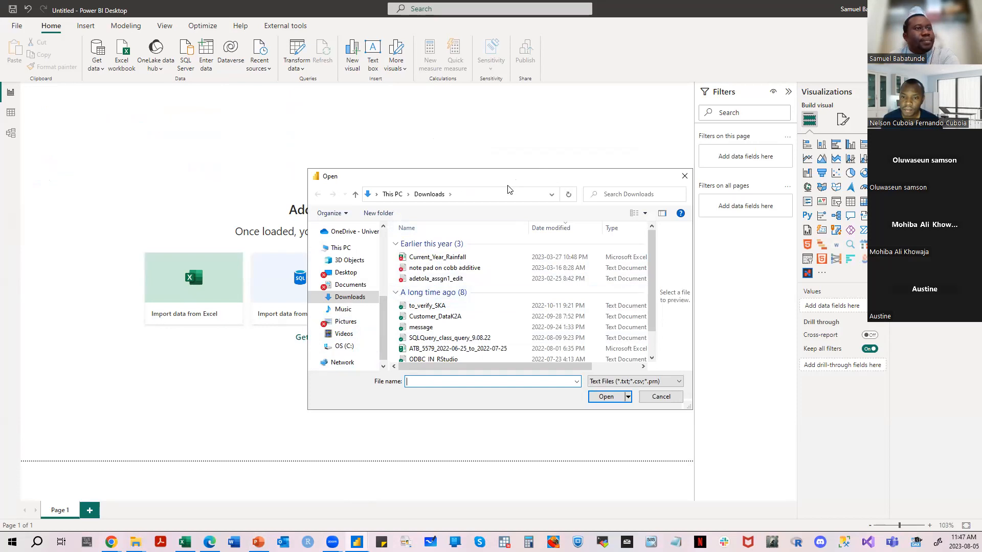
{"action": "key", "text": "Escape"}
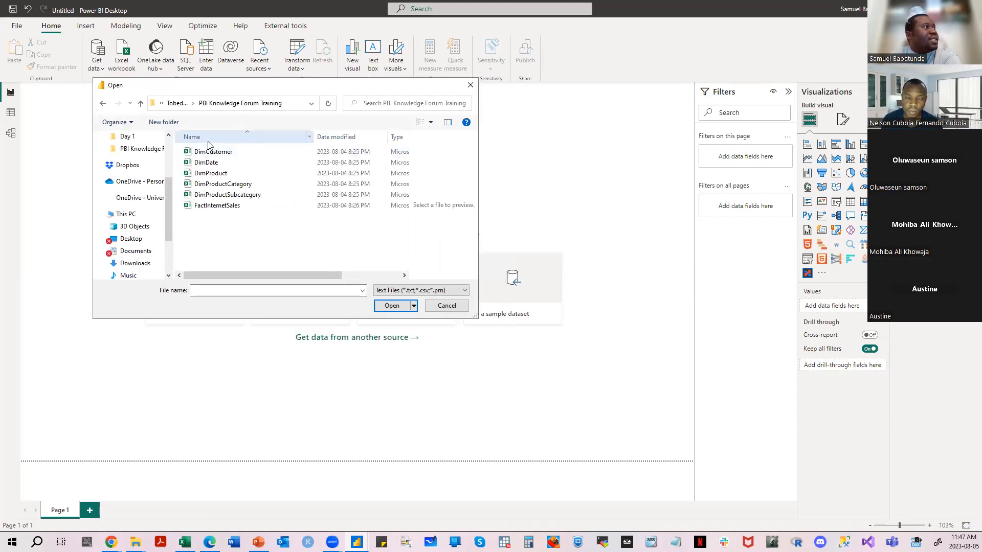
{"action": "left_click", "coordinate": [236, 151]}
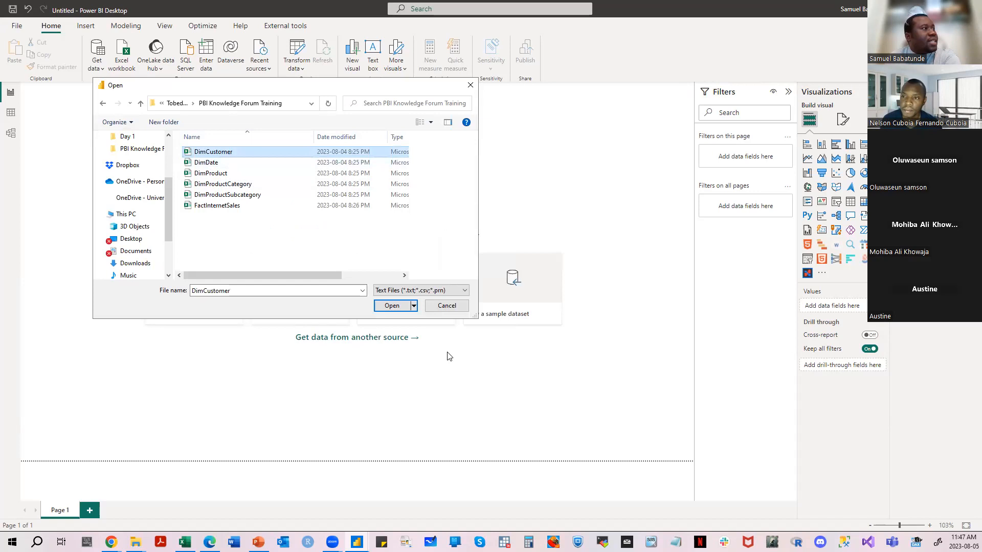
{"action": "left_click", "coordinate": [391, 306]}
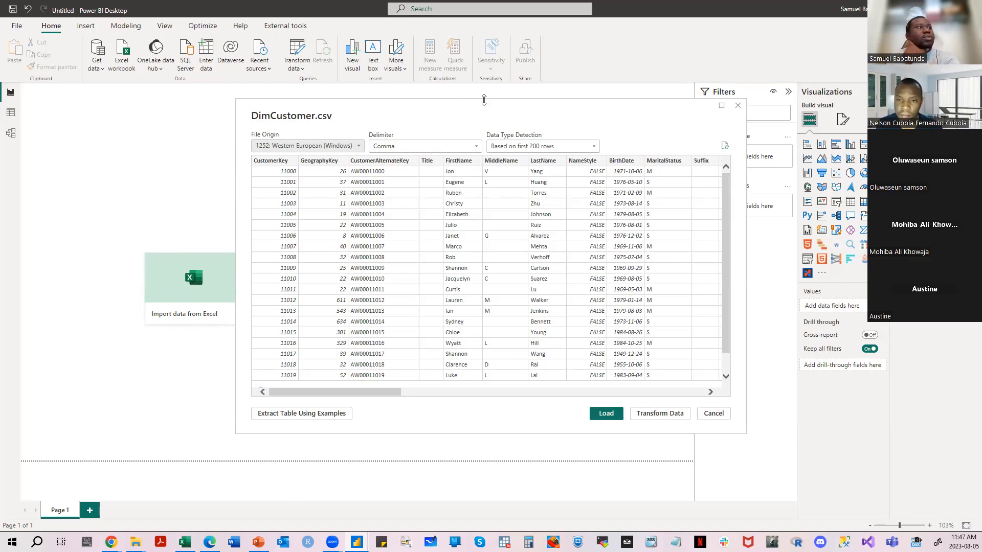
- Examine the DimCustomer.csv preview columns and the available file origin, delimiter and data type detection options
{"action": "left_click_drag", "start_coordinate": [467, 106], "coordinate": [321, 53]}
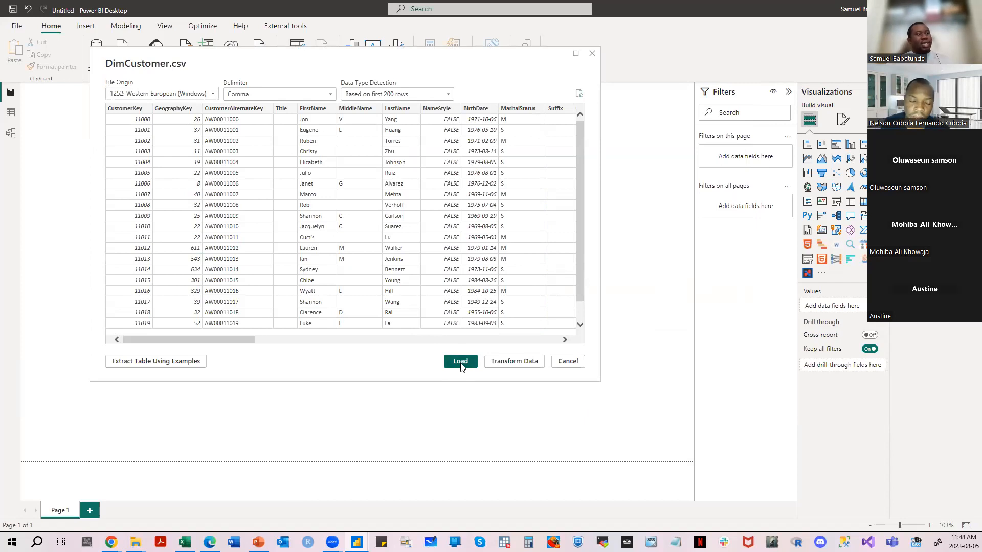
{"action": "left_click_drag", "start_coordinate": [188, 339], "coordinate": [125, 335]}
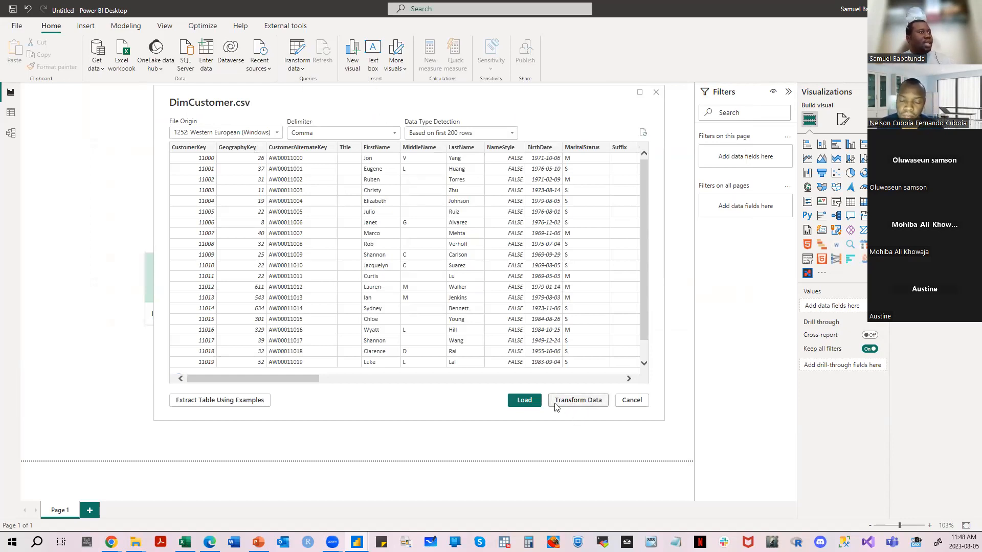
{"action": "left_click_drag", "start_coordinate": [278, 379], "coordinate": [230, 377]}
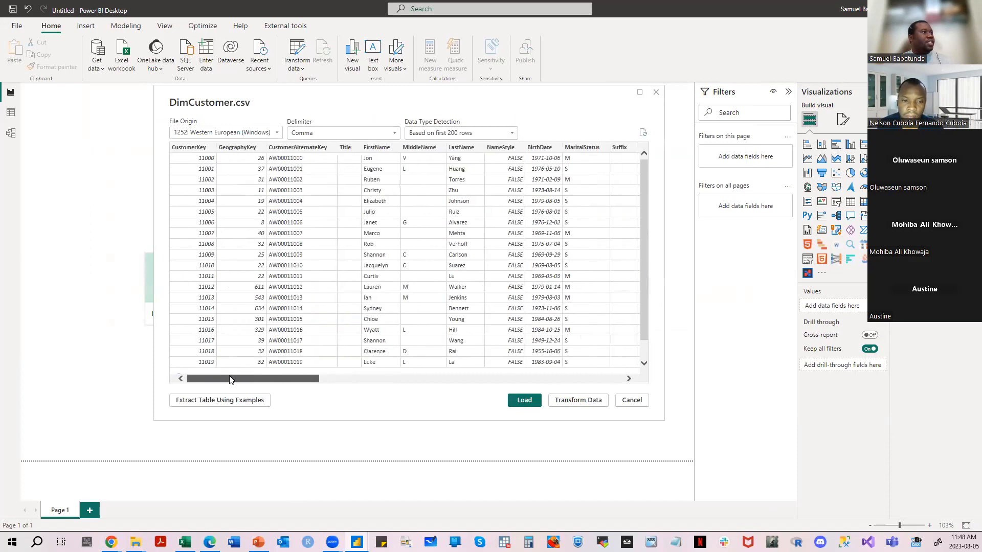
{"action": "left_click", "coordinate": [277, 134]}
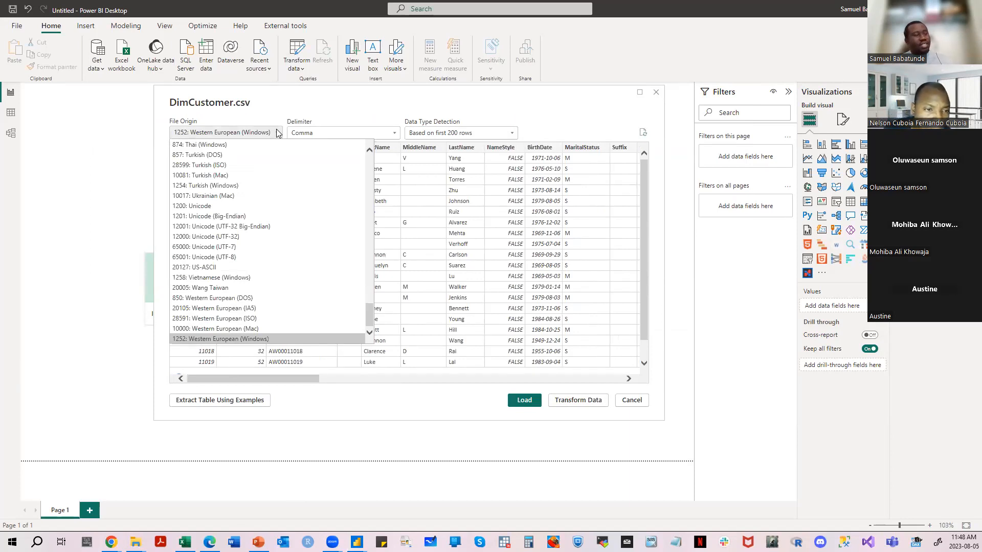
{"action": "left_click", "coordinate": [278, 132]}
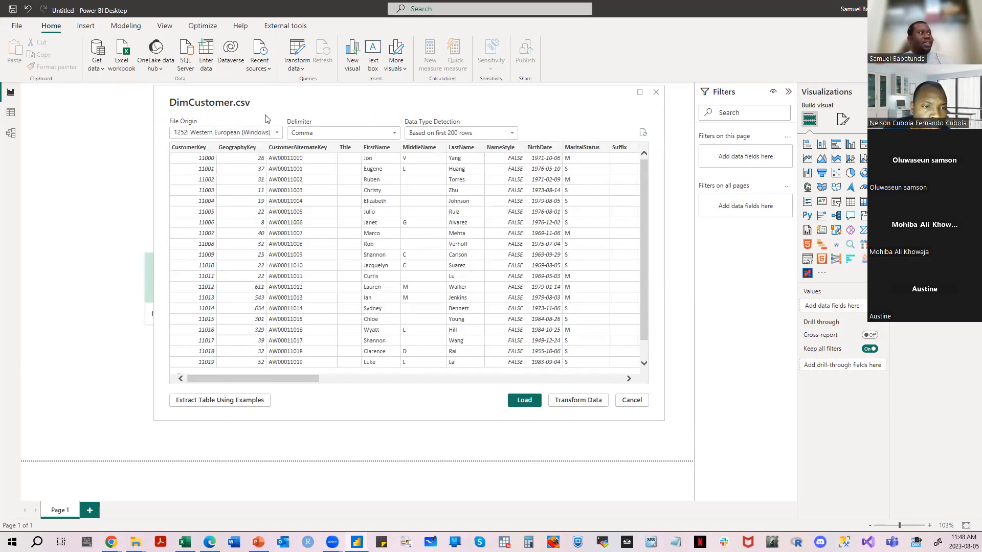
{"action": "left_click", "coordinate": [395, 134]}
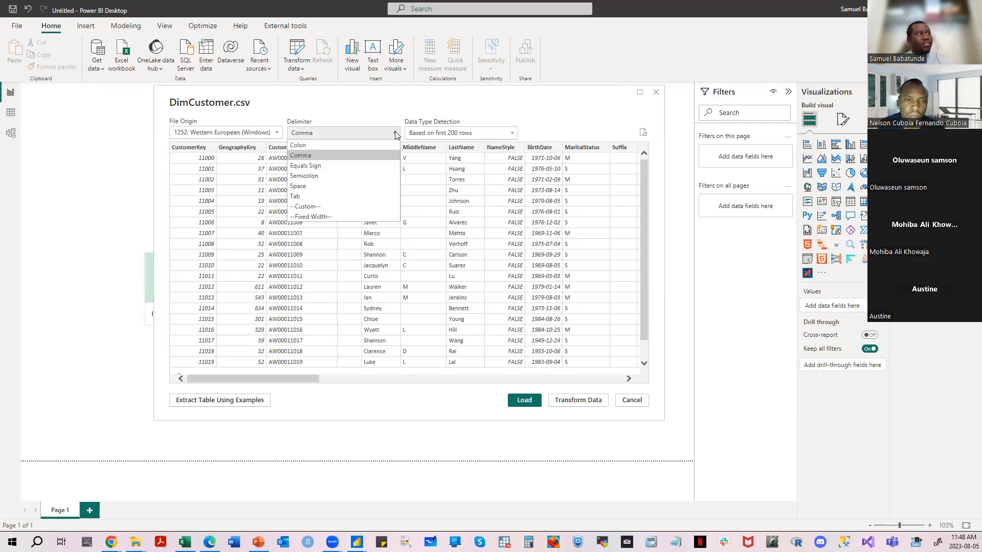
{"action": "left_click", "coordinate": [514, 133]}
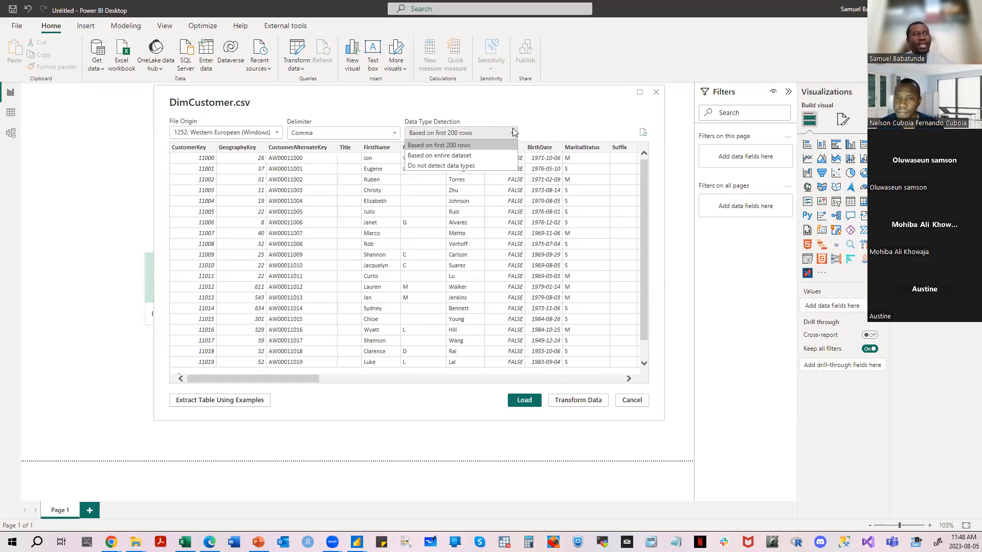
{"action": "left_click", "coordinate": [538, 121]}
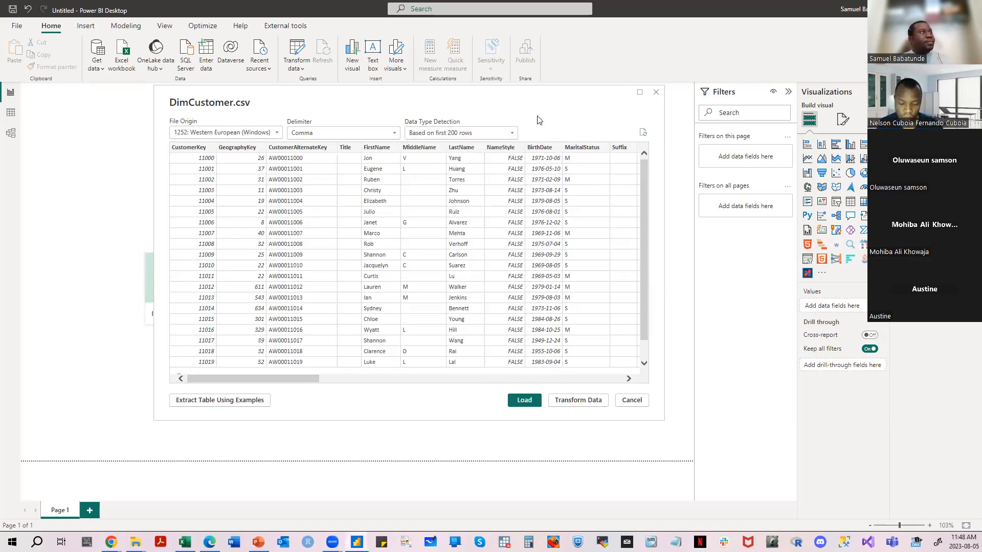
{"action": "left_click_drag", "start_coordinate": [282, 378], "coordinate": [227, 385]}
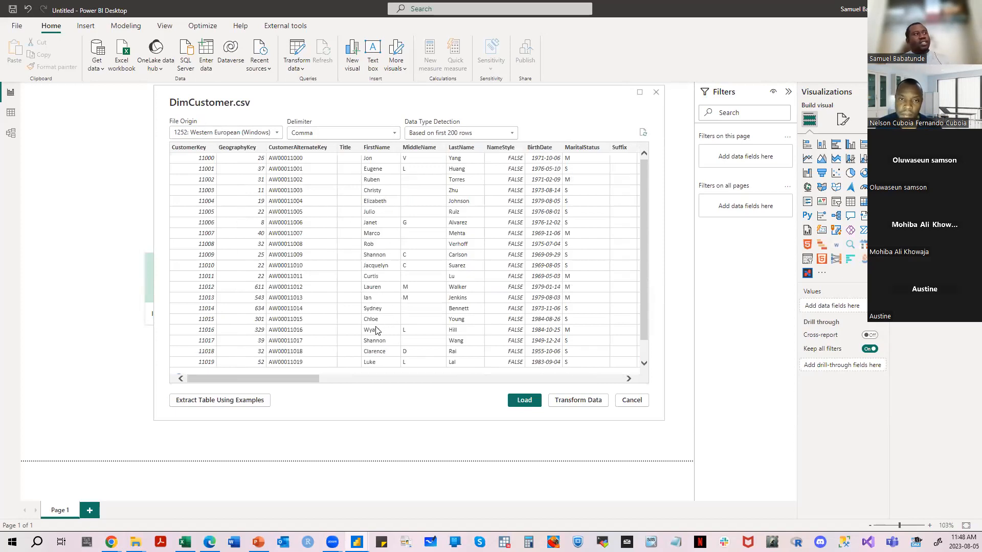
- Open the DimCustomer data for transformation in Power Query Editor and expand the formula bar to read the Changed Type formula
{"action": "left_click", "coordinate": [578, 400]}
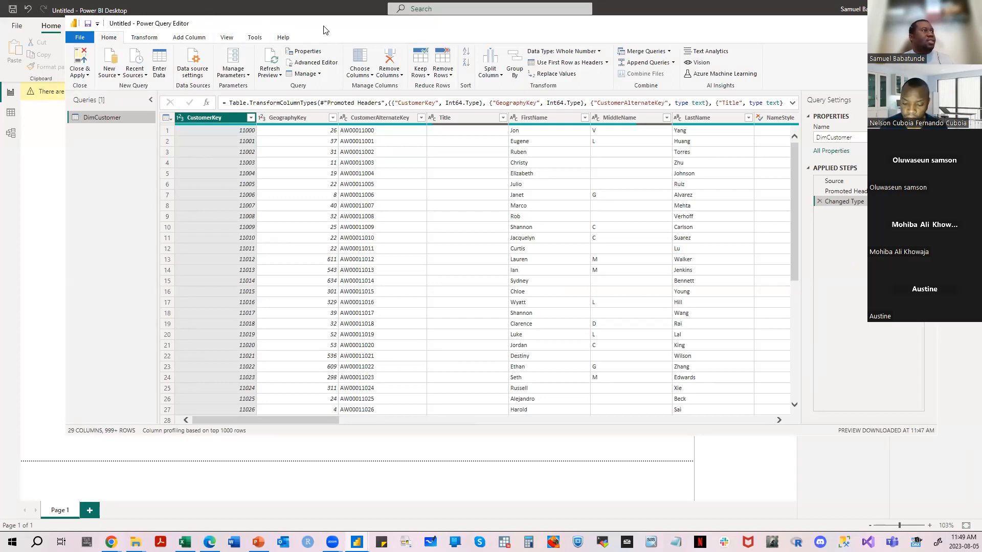
{"action": "left_click_drag", "start_coordinate": [323, 30], "coordinate": [315, 29]}
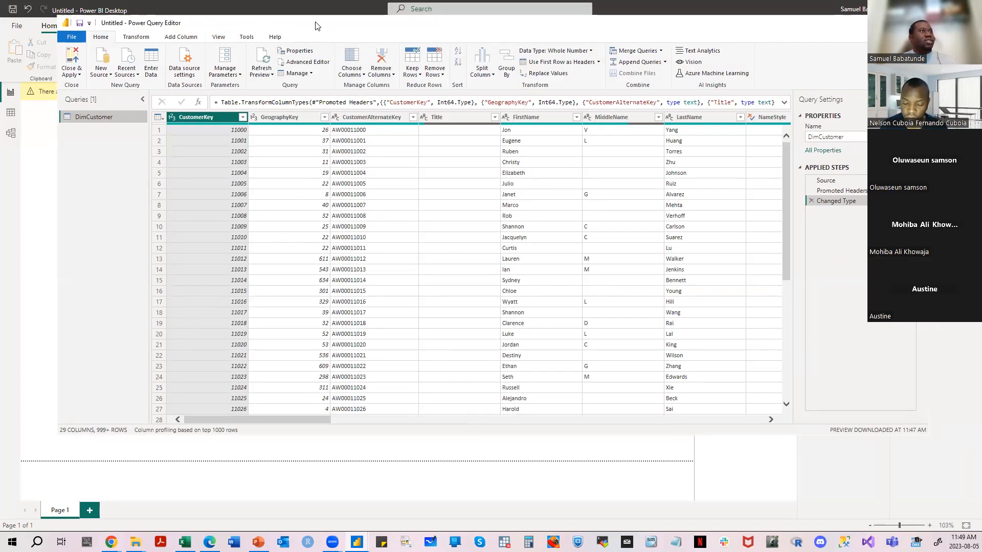
{"action": "left_click", "coordinate": [783, 102]}
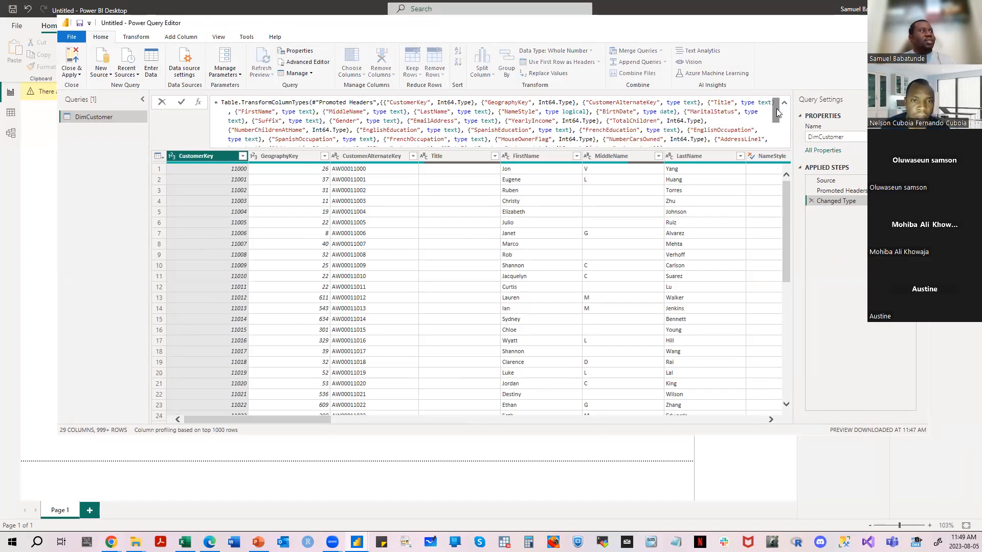
{"action": "mouse_move", "coordinate": [776, 106]}
{"action": "left_mouse_down"}
{"action": "mouse_move", "coordinate": [775, 138]}
{"action": "mouse_move", "coordinate": [775, 107]}
{"action": "left_mouse_up"}
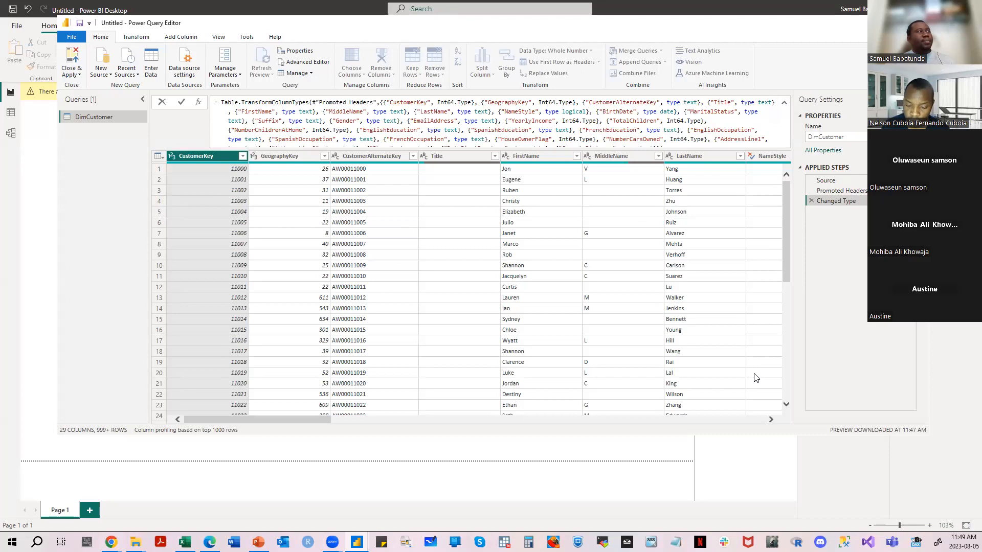
{"action": "left_click", "coordinate": [287, 420]}
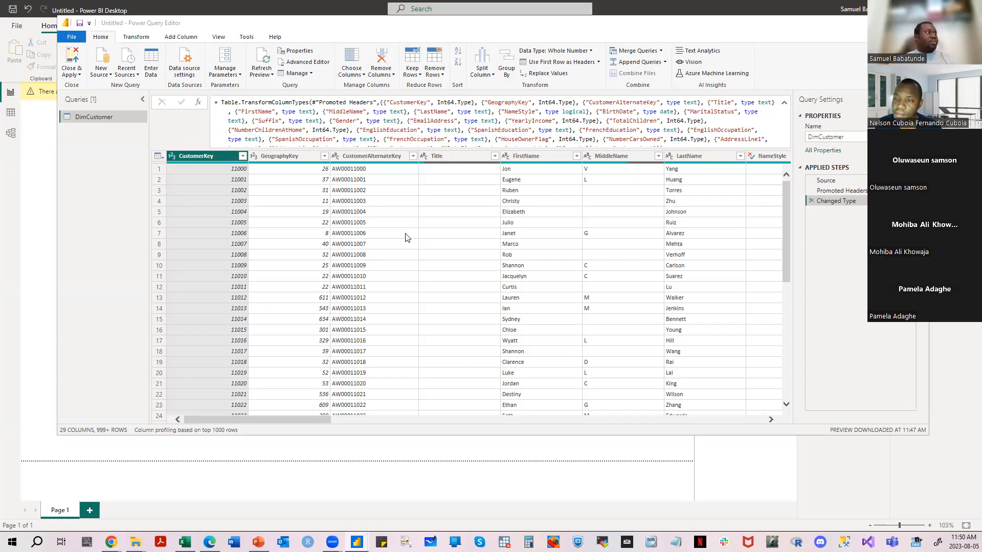
- Inspect the first DimCustomer record and the options for using the first row as headers, and move the editor window lower
{"action": "left_click", "coordinate": [158, 168]}
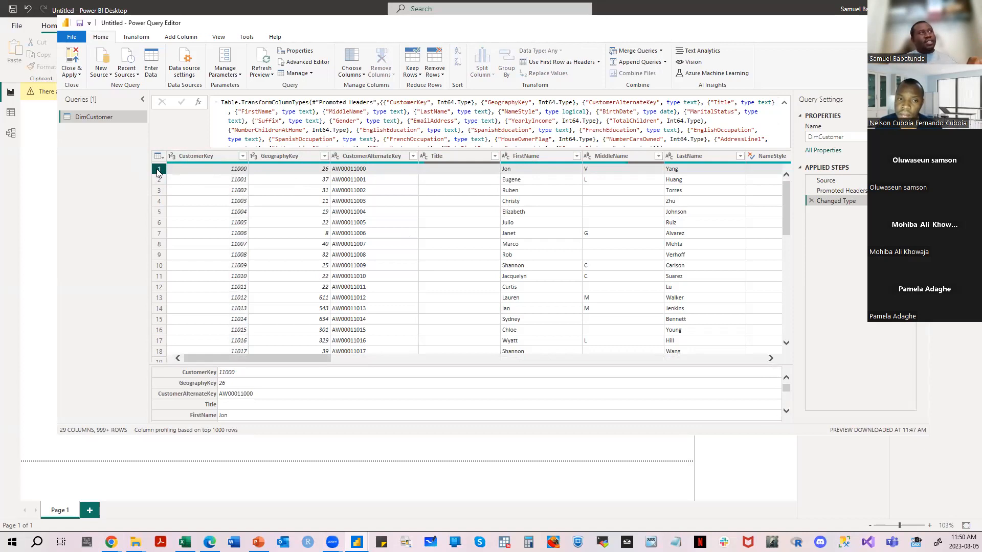
{"action": "left_click", "coordinate": [599, 64]}
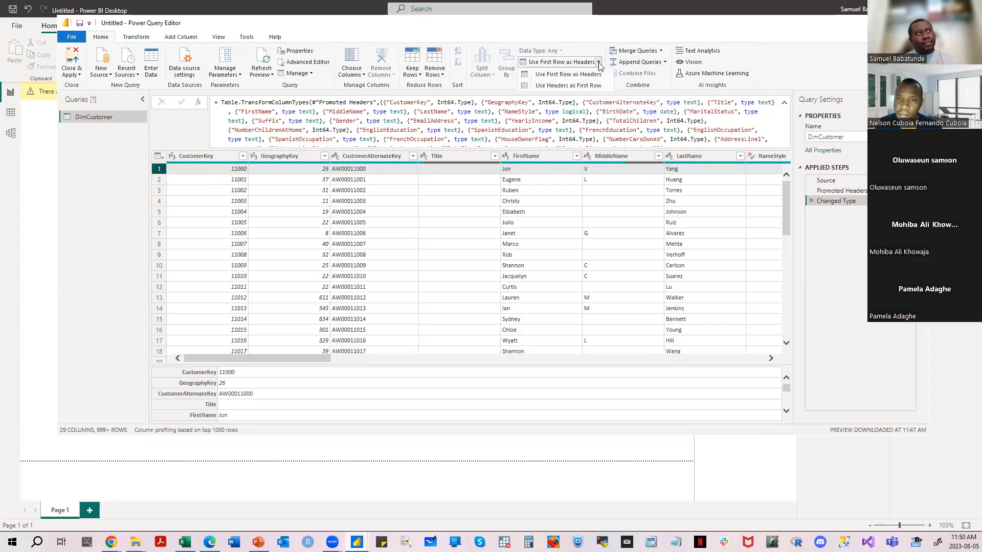
{"action": "left_click", "coordinate": [593, 39]}
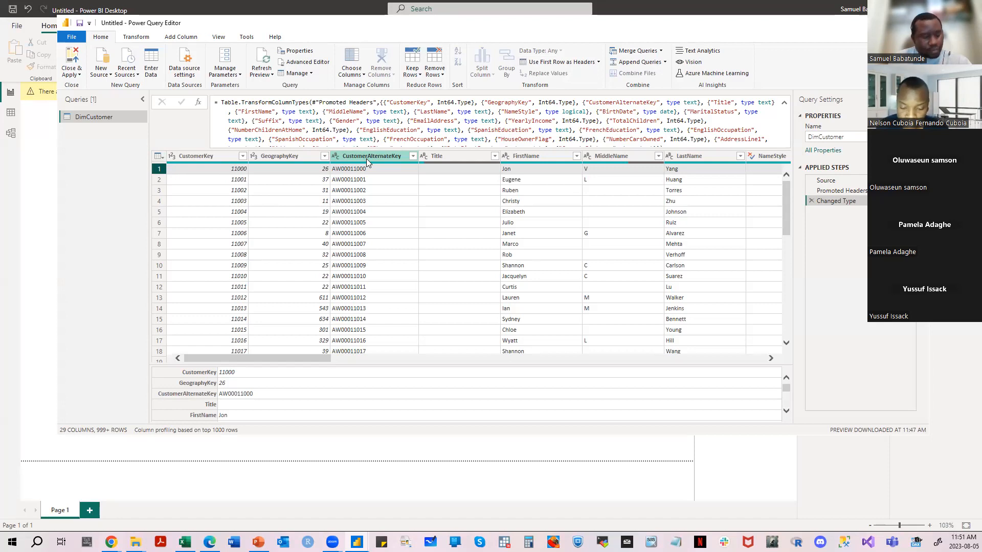
{"action": "left_click_drag", "start_coordinate": [253, 26], "coordinate": [256, 77]}
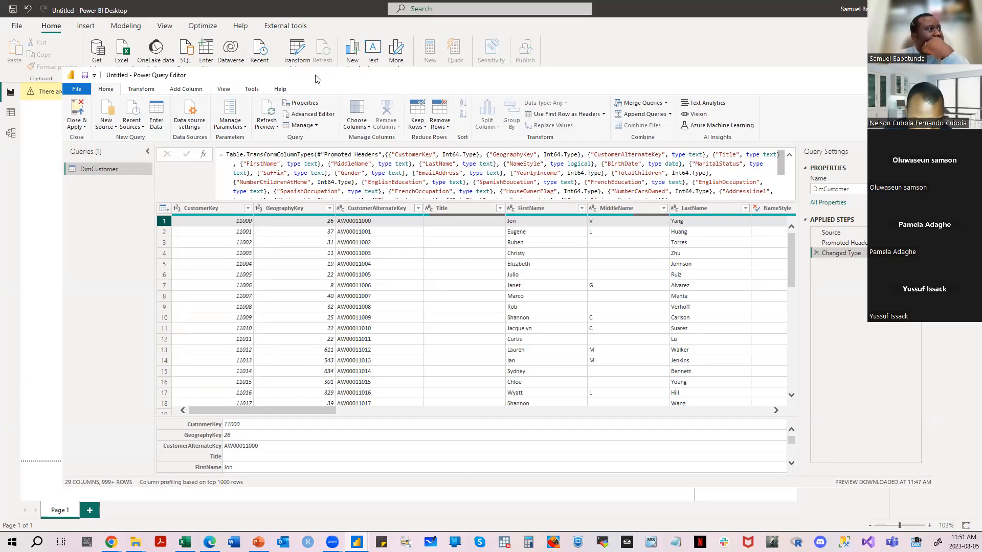
- Close Power Query Editor without applying the query changes, dismiss the pending-changes notice, and close the untitled report without saving
{"action": "left_click_drag", "start_coordinate": [315, 79], "coordinate": [302, 67]}
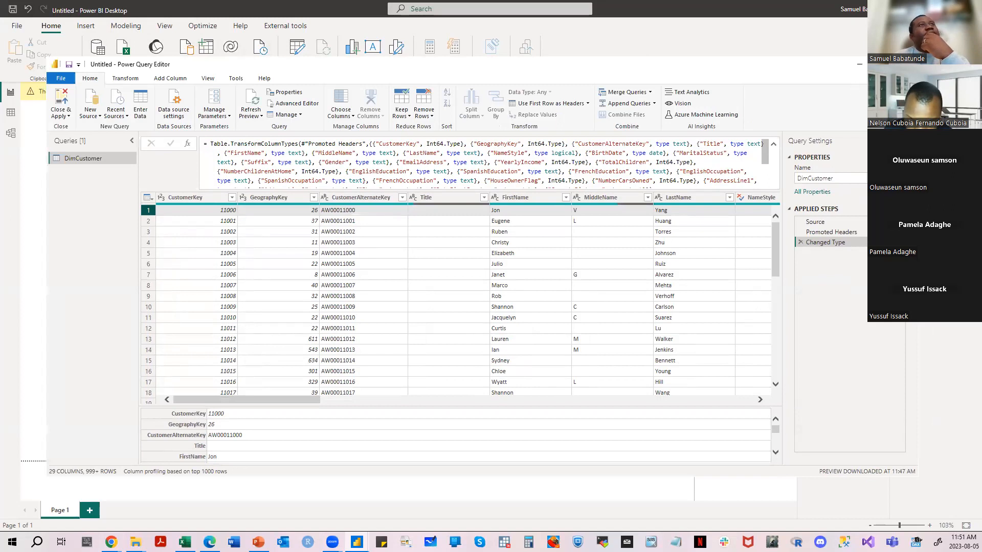
{"action": "left_click", "coordinate": [906, 64]}
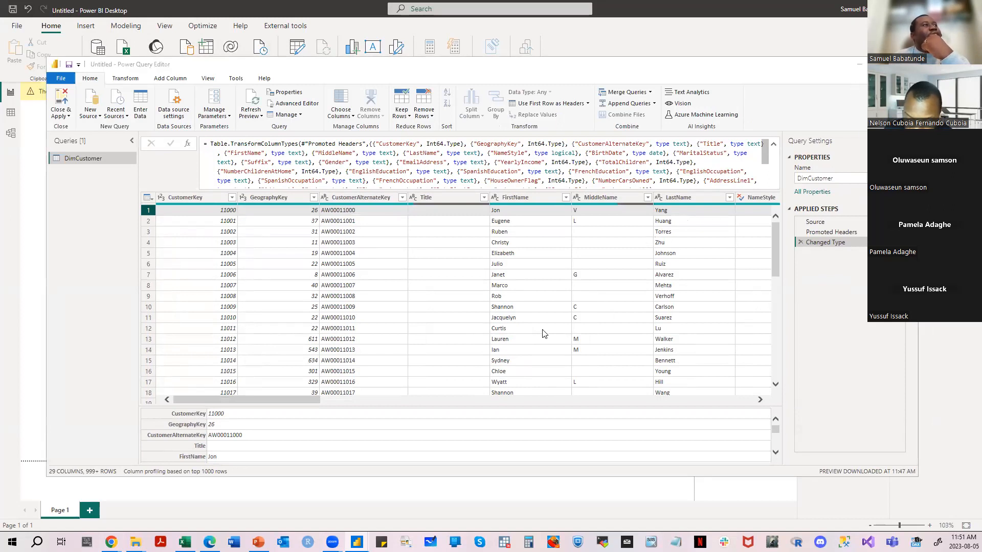
{"action": "left_click", "coordinate": [540, 294]}
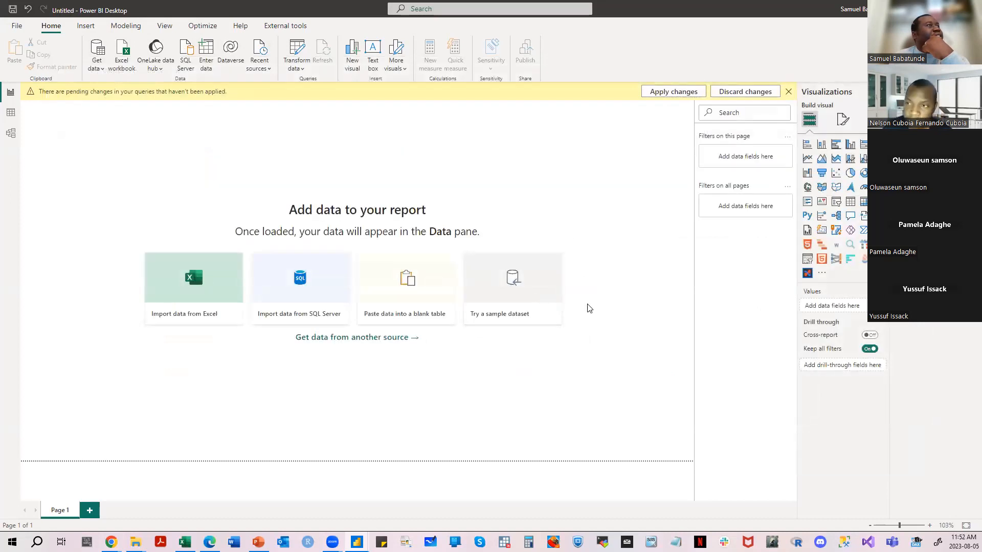
{"action": "left_click", "coordinate": [788, 91]}
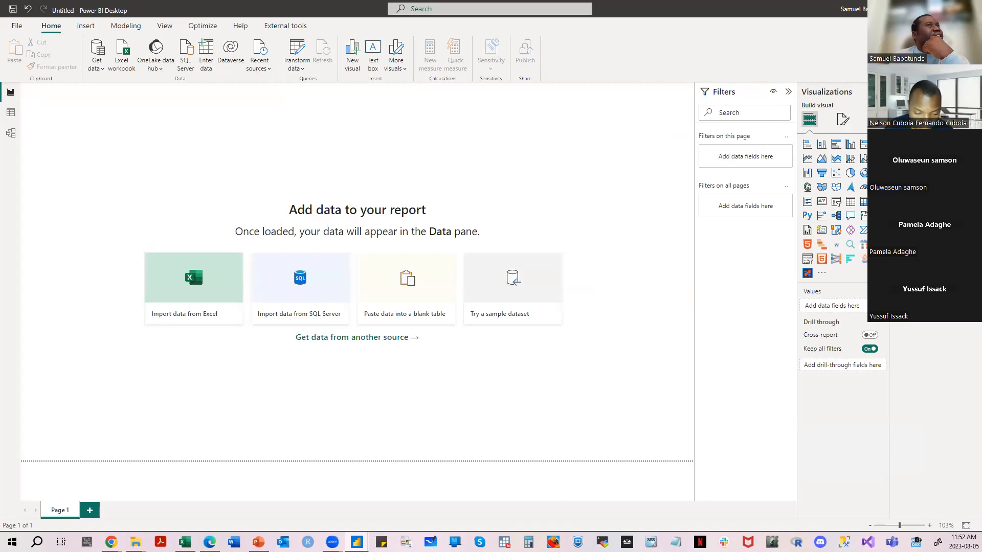
{"action": "left_click", "coordinate": [969, 8]}
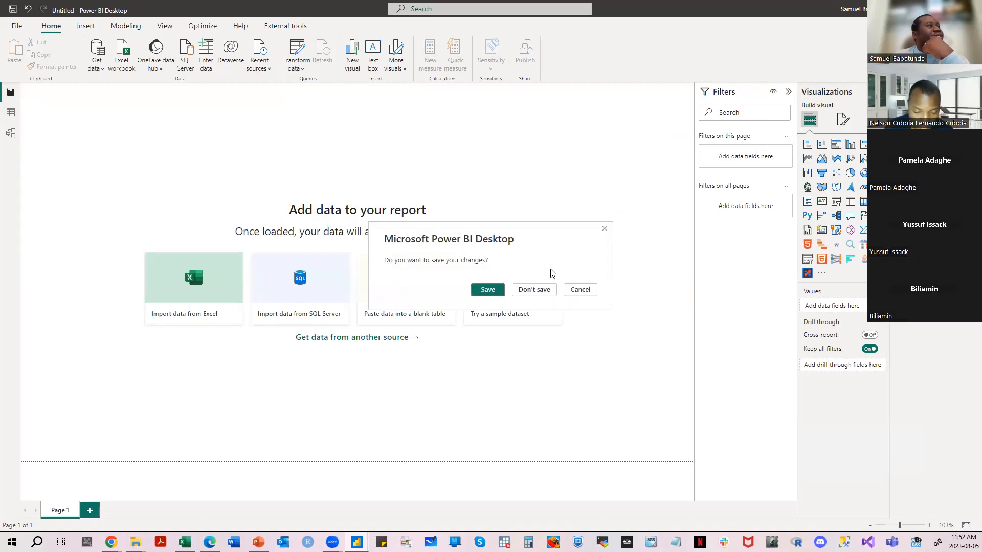
{"action": "left_click", "coordinate": [534, 289]}
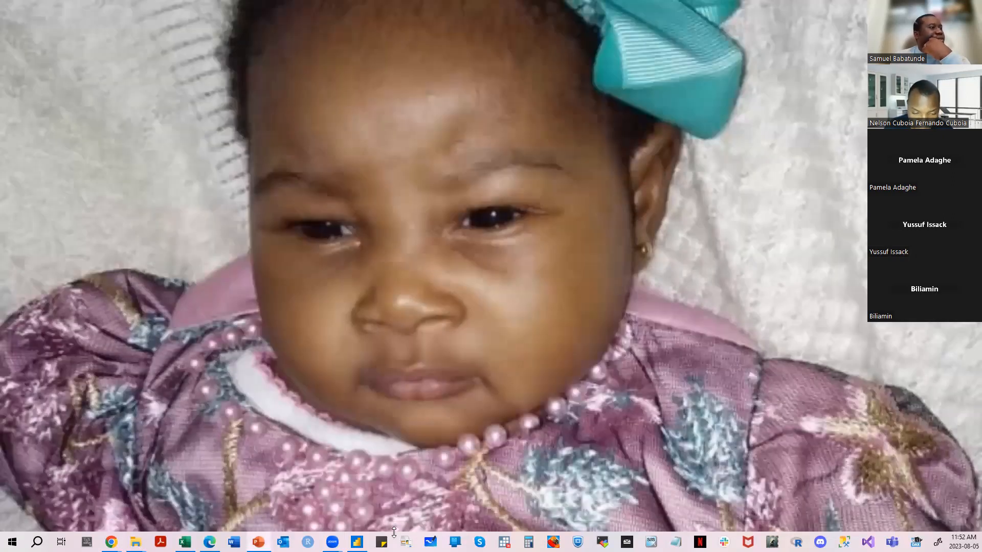
- Launch a fresh Power BI Desktop window and dismiss its start screen to reach a blank report
{"action": "right_click", "coordinate": [356, 542]}
{"action": "left_click", "coordinate": [354, 489]}
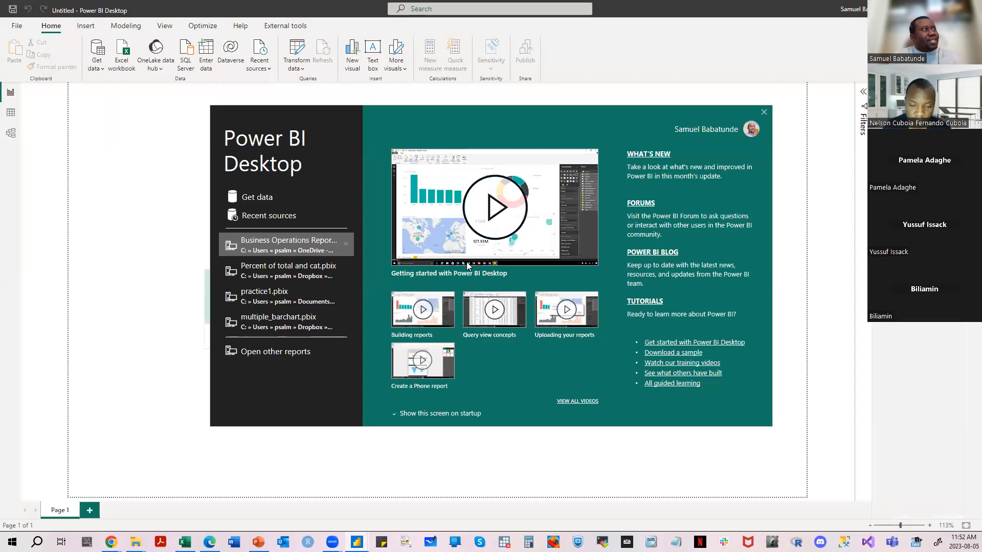
{"action": "left_click", "coordinate": [763, 112]}
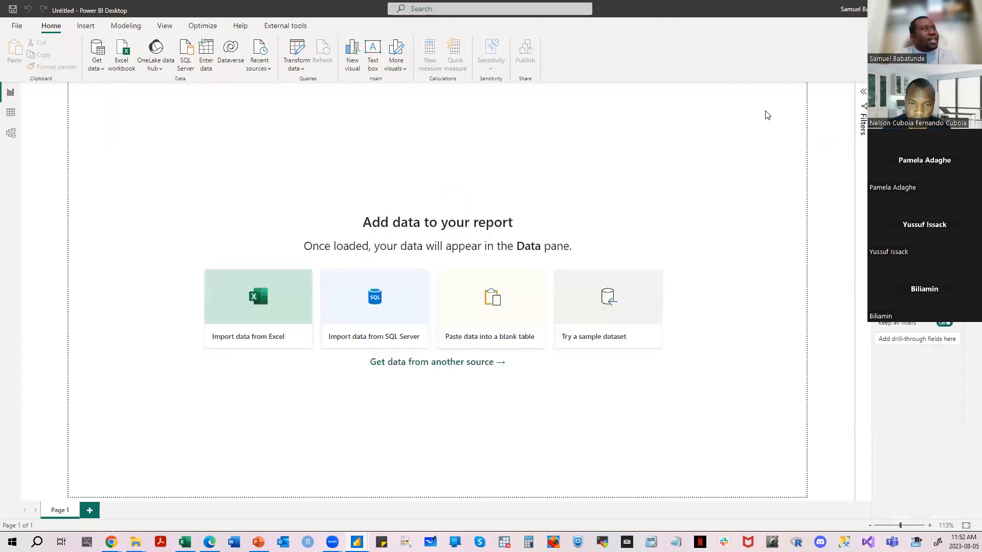
{"action": "left_click", "coordinate": [100, 72]}
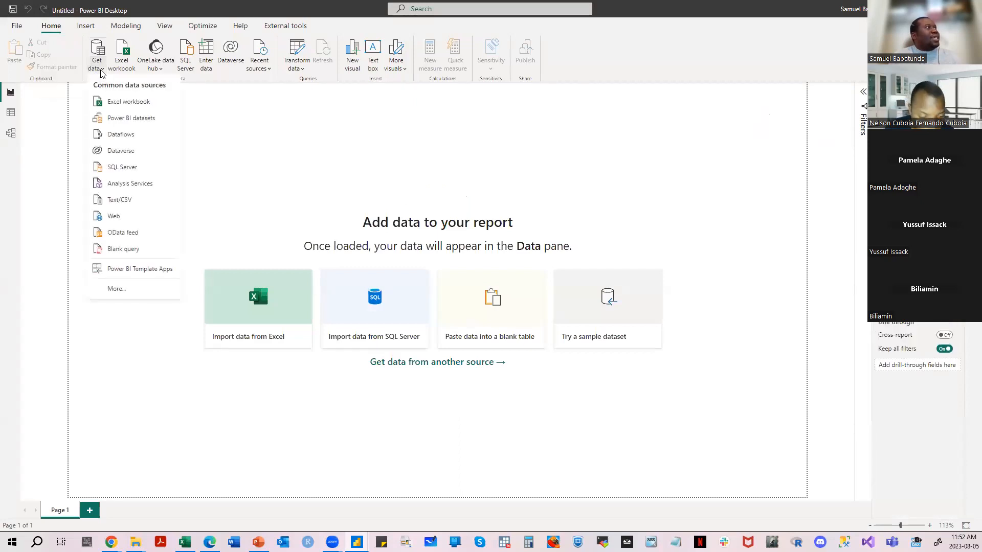
{"action": "left_click", "coordinate": [239, 141]}
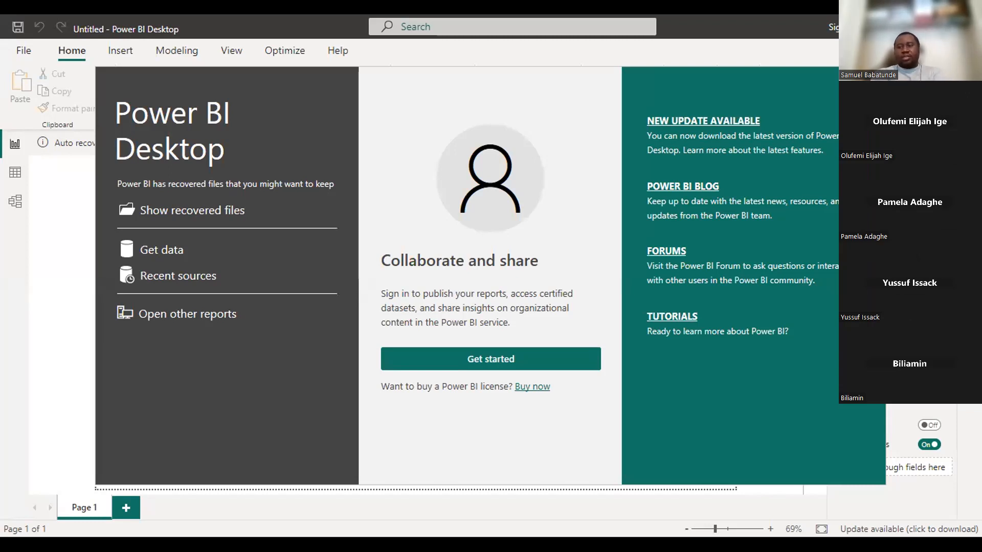
{"action": "key", "text": "Escape"}
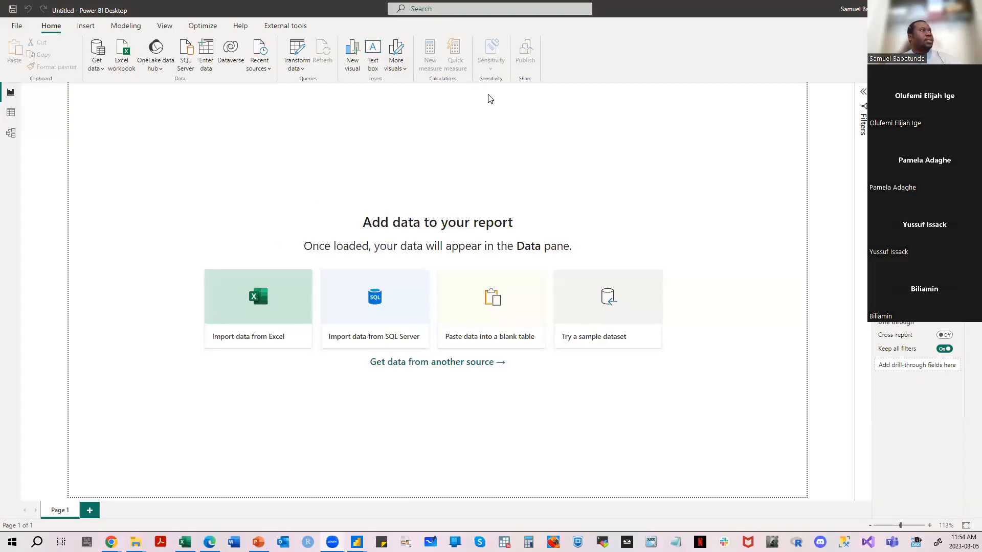
{"action": "left_click", "coordinate": [102, 70]}
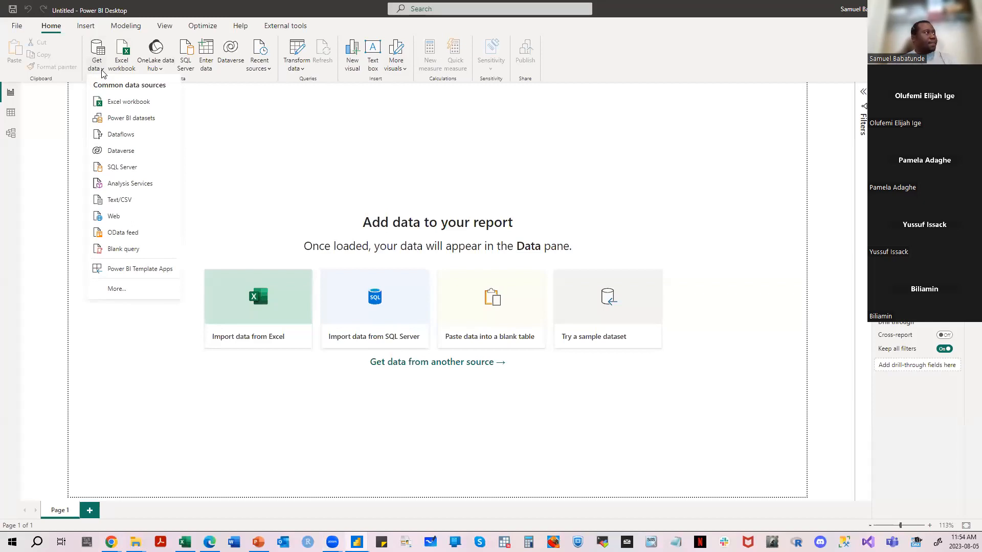
{"action": "left_click", "coordinate": [115, 289]}
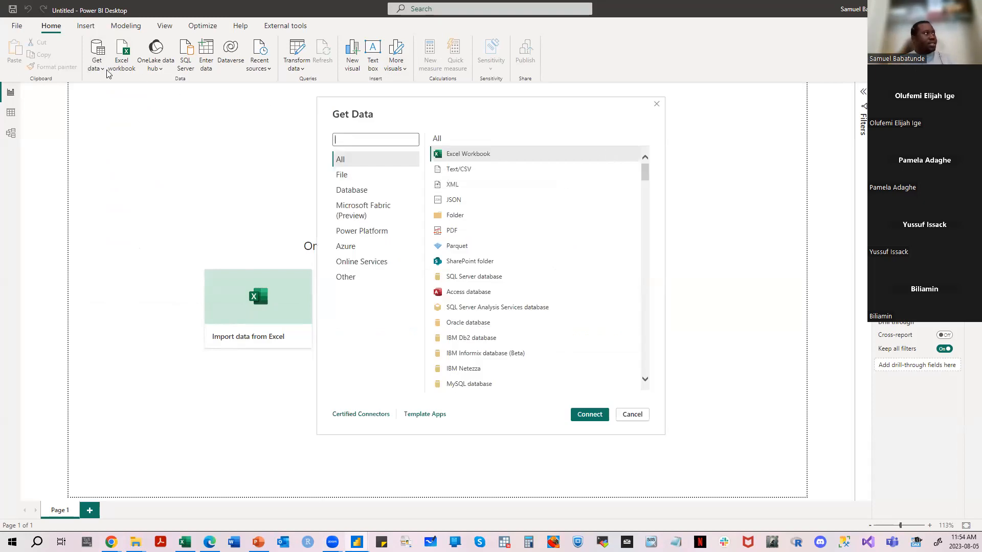
{"action": "left_click", "coordinate": [657, 105]}
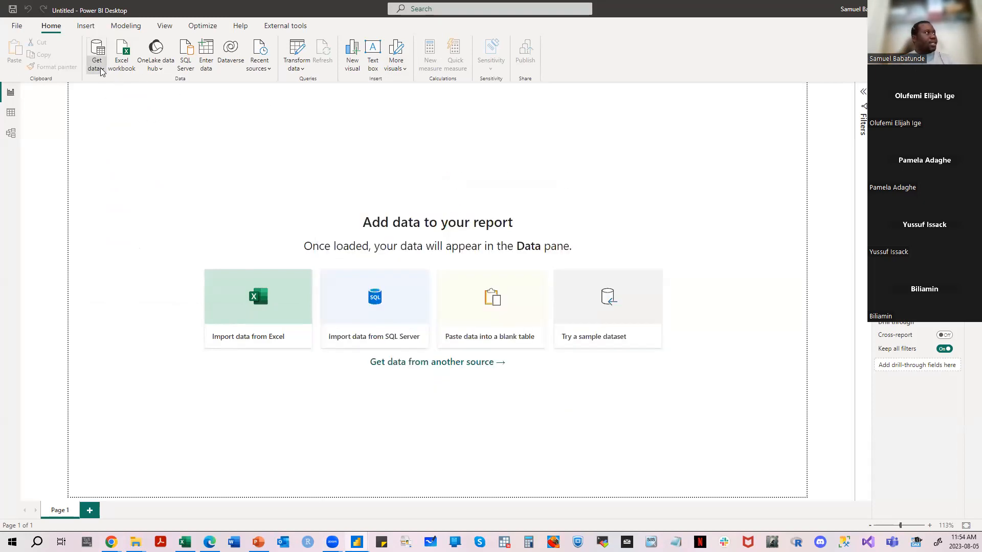
- Choose Text/CSV from the full list of data connectors and open the DimCustomer file from the PBI Knowledge Forum Training folder
{"action": "left_click", "coordinate": [96, 68]}
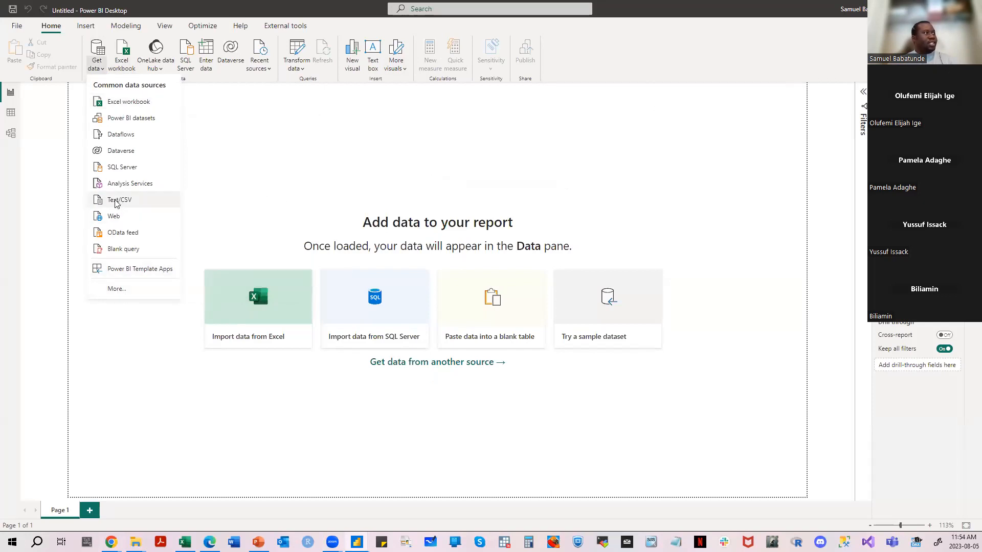
{"action": "left_click", "coordinate": [122, 290]}
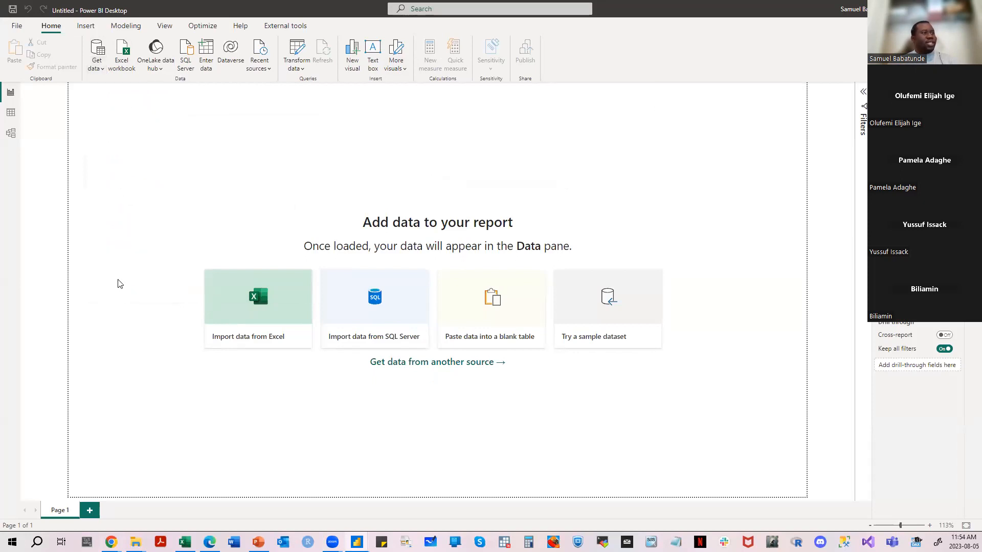
{"action": "scroll", "coordinate": [587, 215], "scroll_direction": "down", "scroll_amount": 10}
{"action": "scroll", "coordinate": [601, 209], "scroll_direction": "up", "scroll_amount": 10}
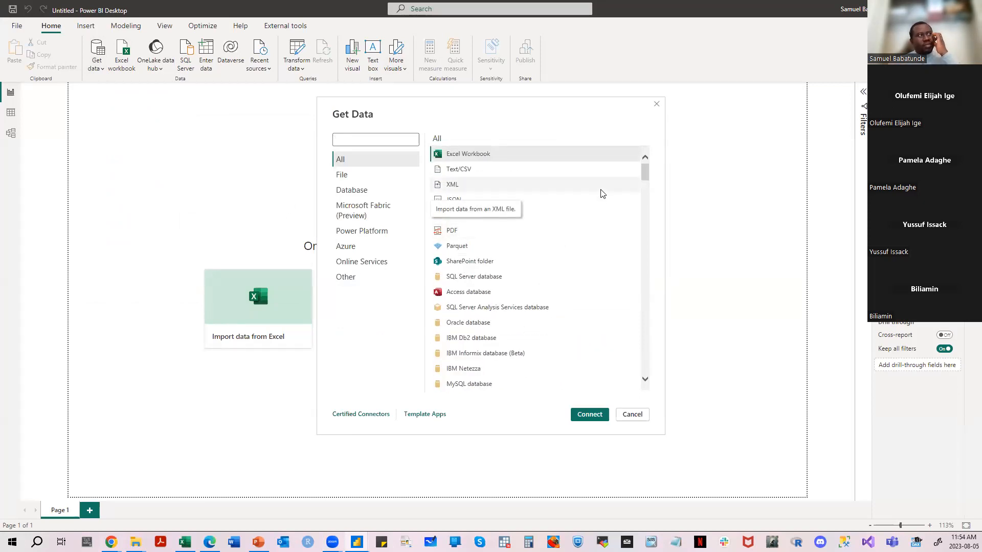
{"action": "left_click", "coordinate": [569, 169]}
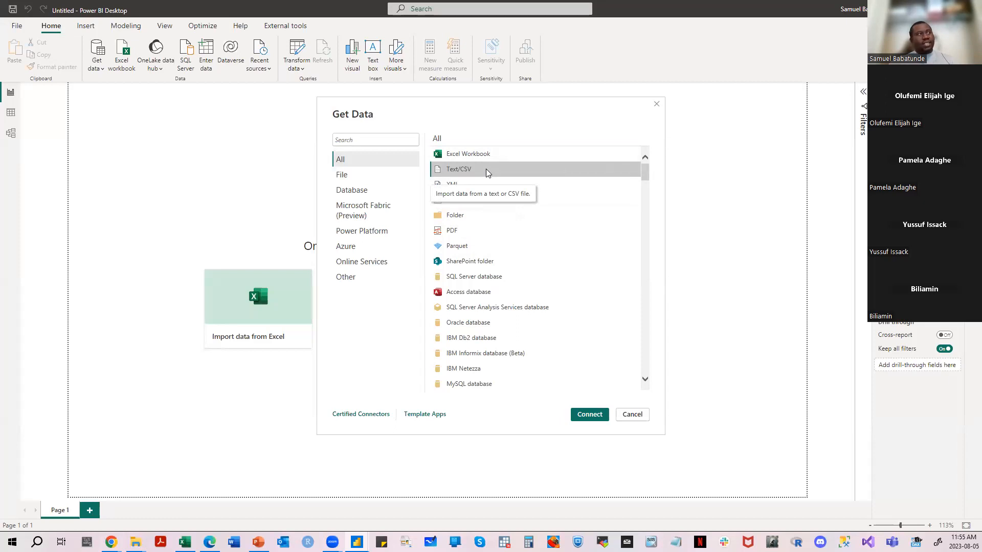
{"action": "left_click", "coordinate": [516, 170]}
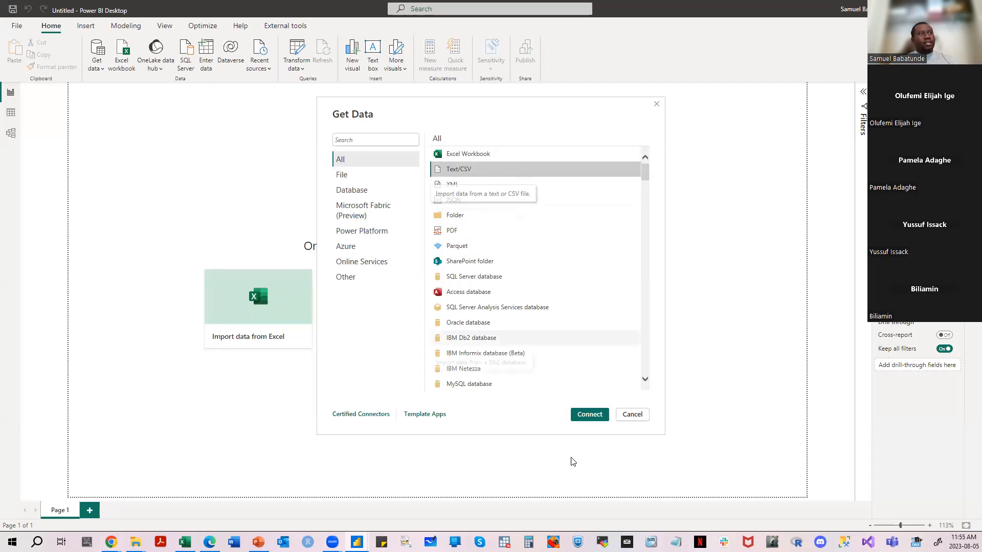
{"action": "left_click", "coordinate": [589, 415]}
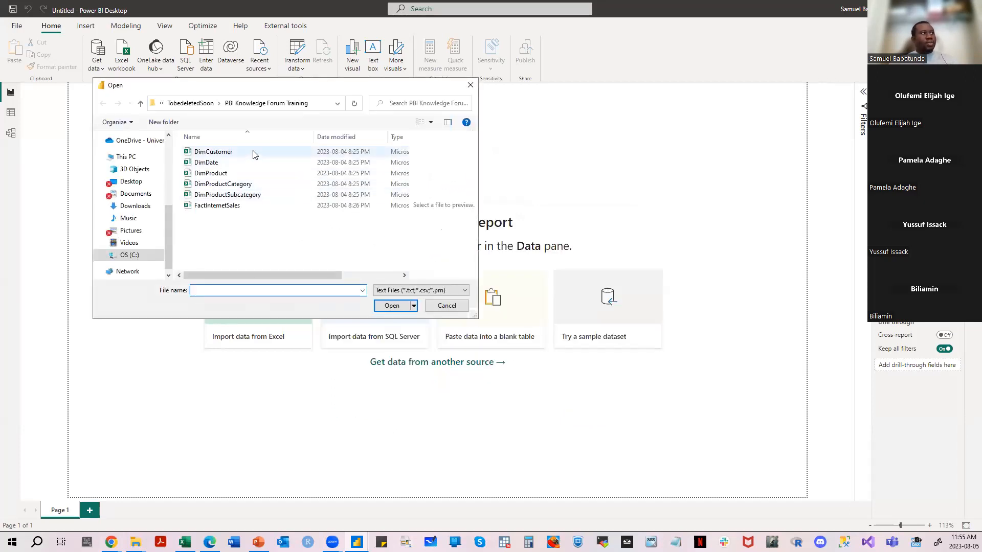
{"action": "left_click", "coordinate": [253, 151]}
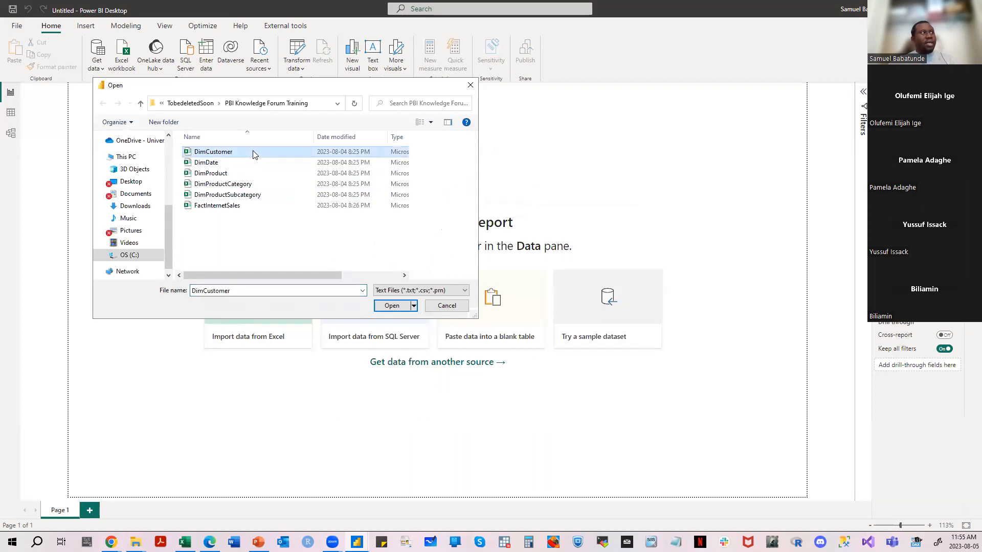
{"action": "left_click", "coordinate": [392, 306]}
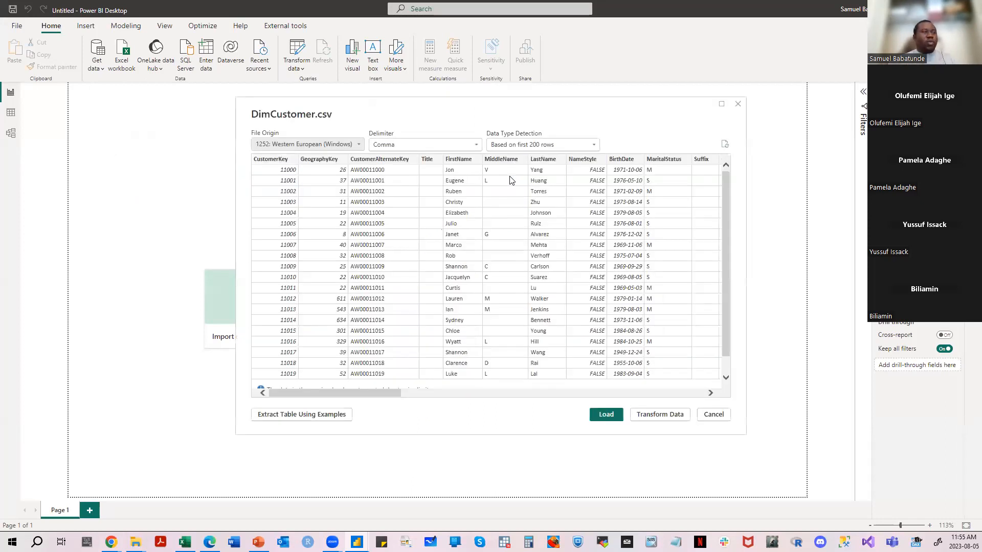
- Review the DimCustomer.csv preview rows and open the data for transformation in Power Query Editor
{"action": "scroll", "coordinate": [454, 259], "scroll_direction": "down", "scroll_amount": 1}
{"action": "scroll", "coordinate": [455, 259], "scroll_direction": "up", "scroll_amount": 1}
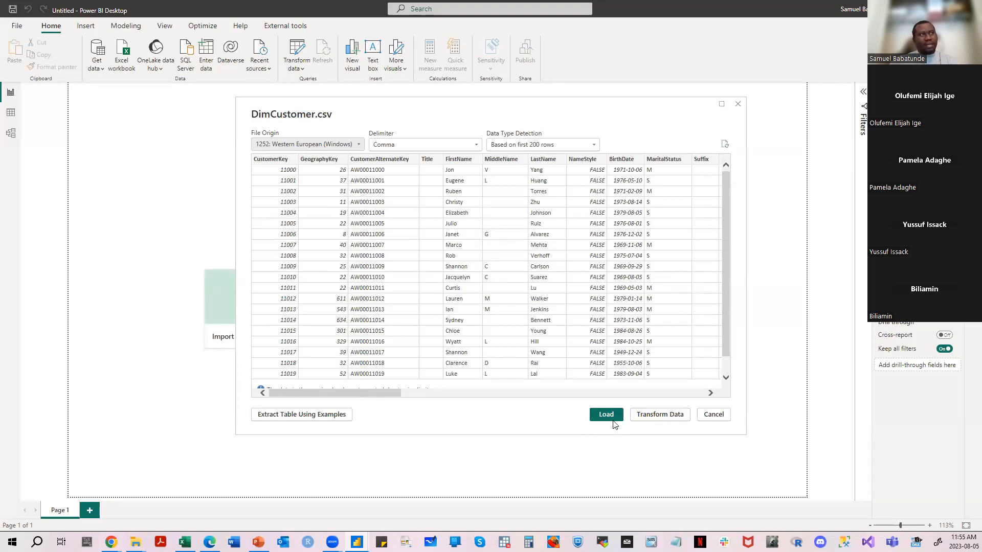
{"action": "left_click", "coordinate": [658, 414]}
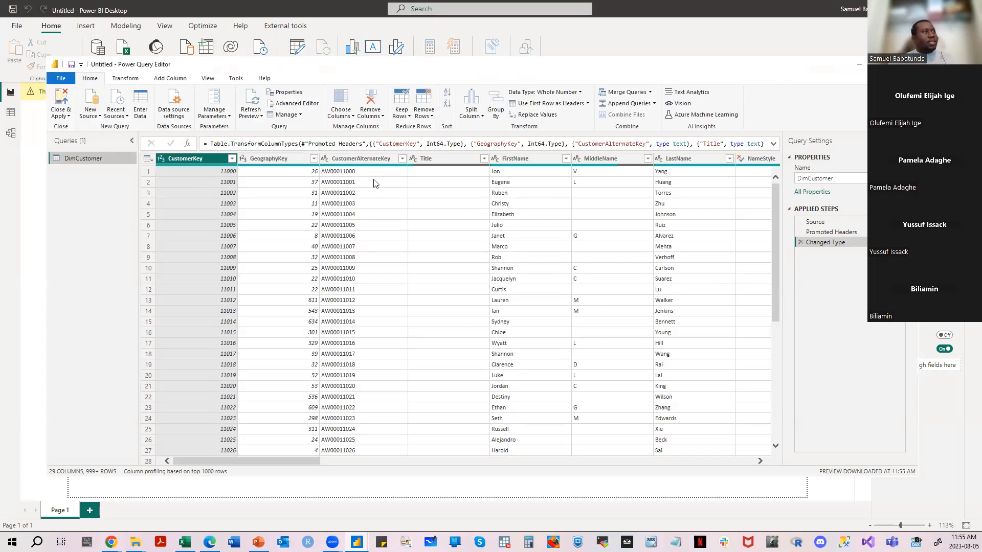
- Inspect the first DimCustomer record and the choices for swapping the first row and the headers
{"action": "left_click", "coordinate": [147, 172]}
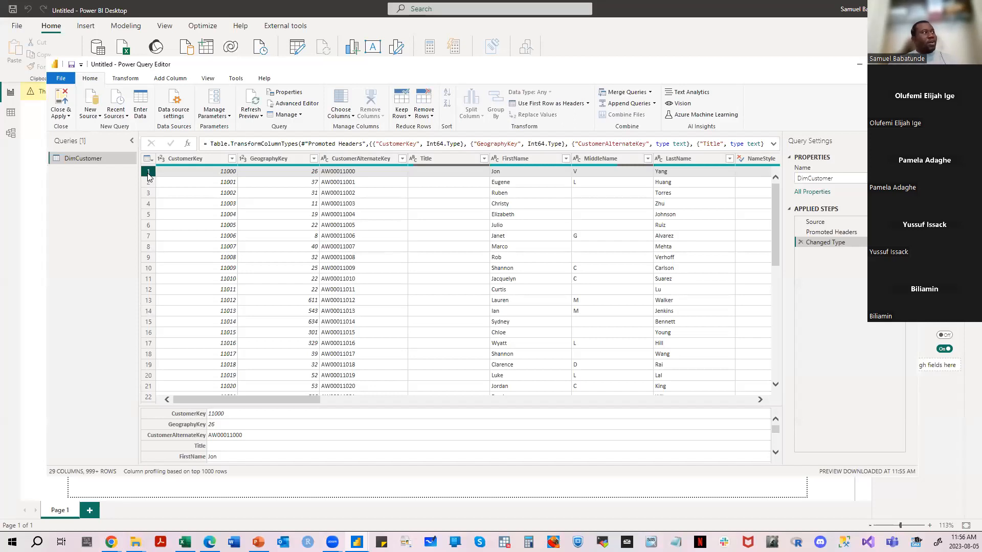
{"action": "left_click", "coordinate": [588, 103]}
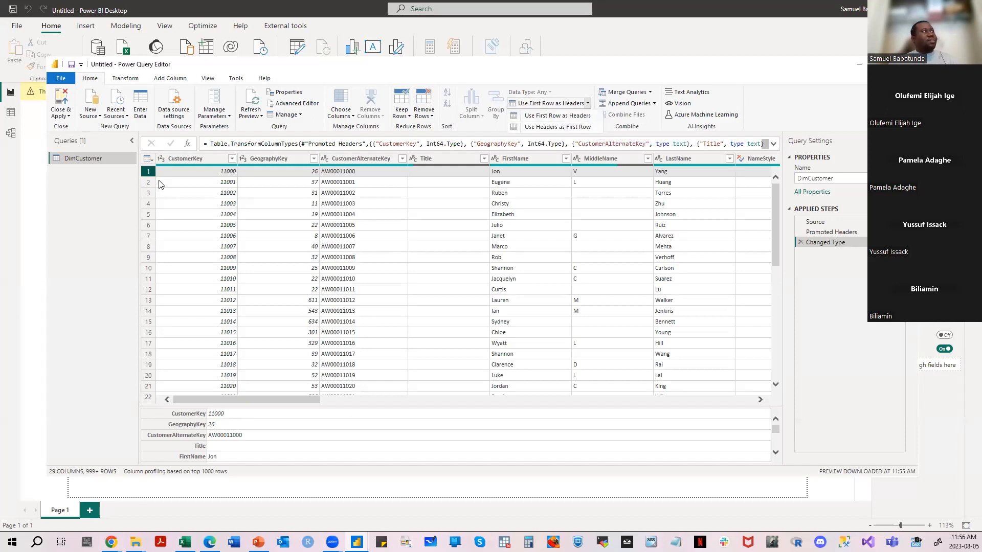
{"action": "left_click", "coordinate": [108, 189]}
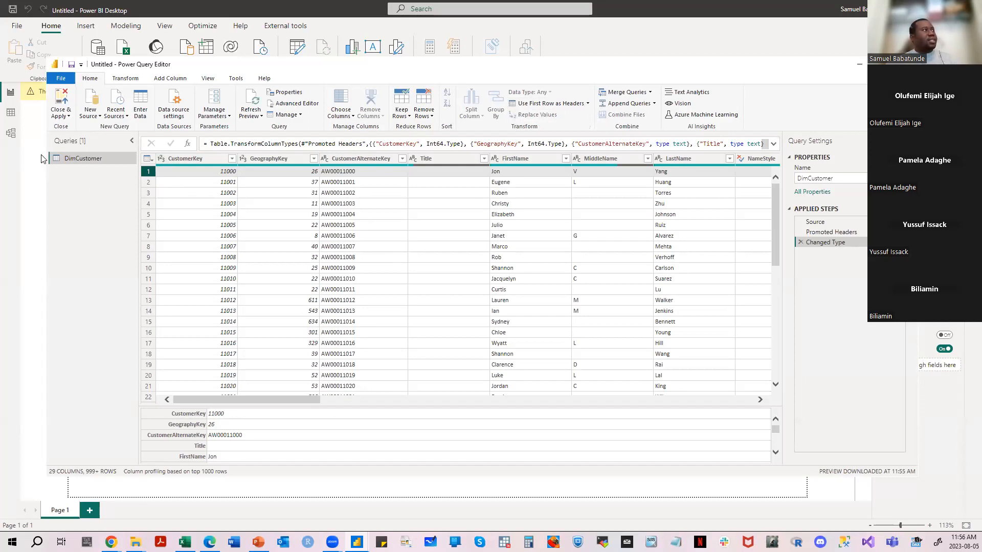
{"action": "double_click", "coordinate": [94, 158]}
{"action": "left_click", "coordinate": [108, 163]}
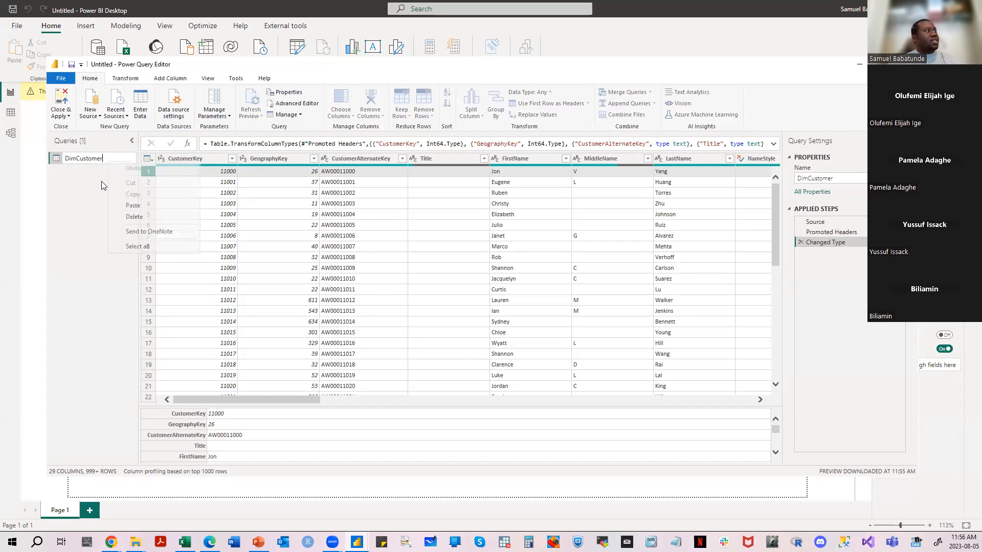
{"action": "left_click", "coordinate": [93, 177]}
- Examine the DimCustomer query code in the Advanced Editor, highlighting the source file path, and close it without changes
{"action": "right_click", "coordinate": [88, 160]}
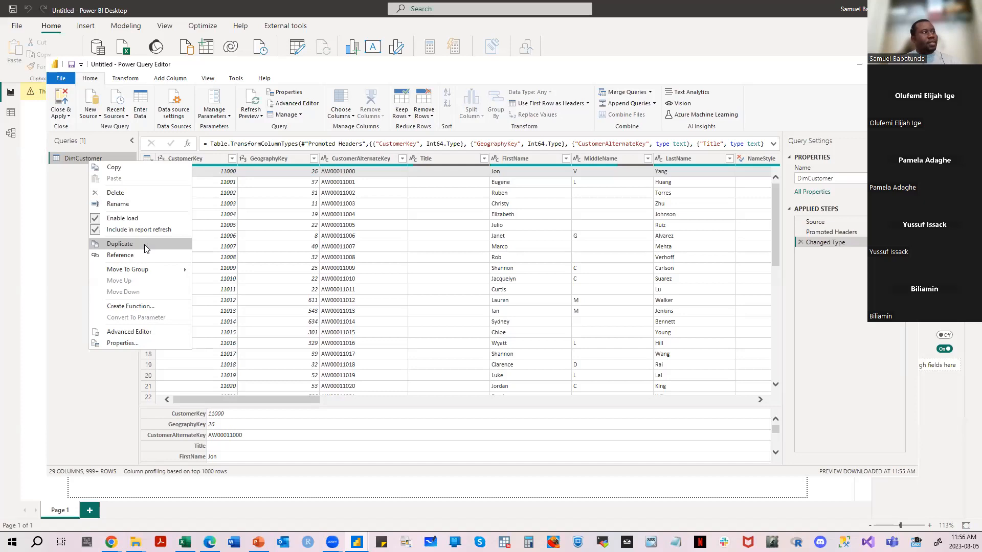
{"action": "left_click", "coordinate": [138, 331]}
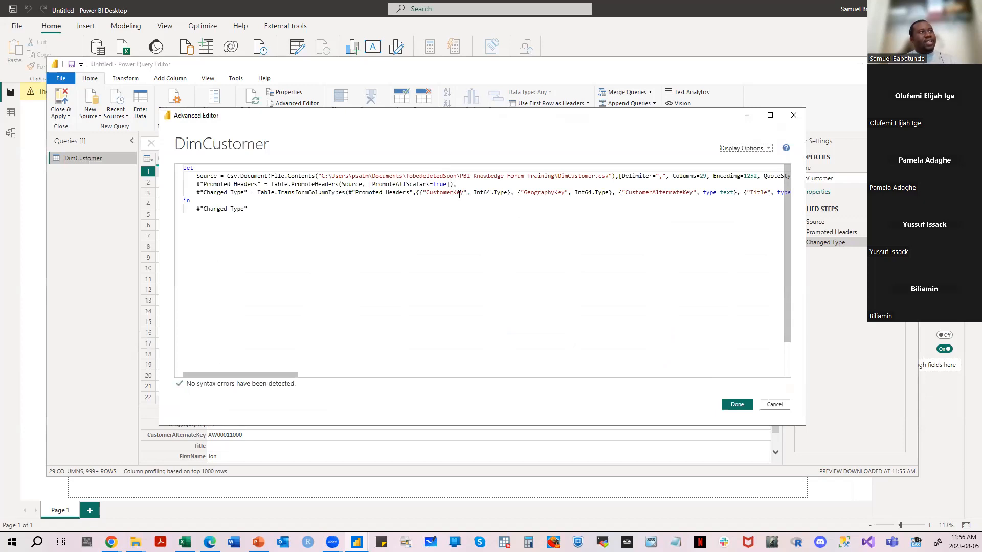
{"action": "left_click_drag", "start_coordinate": [321, 176], "coordinate": [611, 176]}
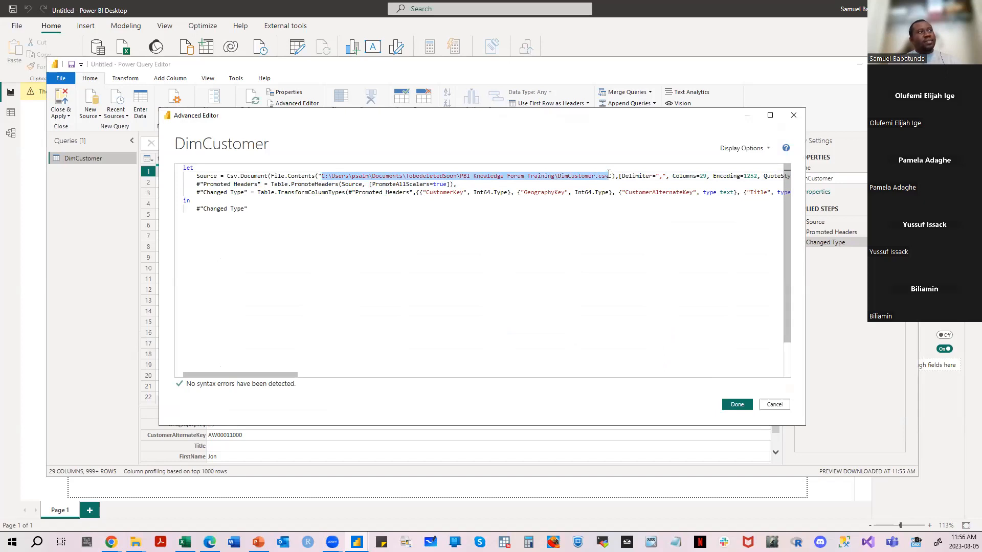
{"action": "left_click", "coordinate": [608, 174]}
{"action": "left_click_drag", "start_coordinate": [271, 374], "coordinate": [252, 369]}
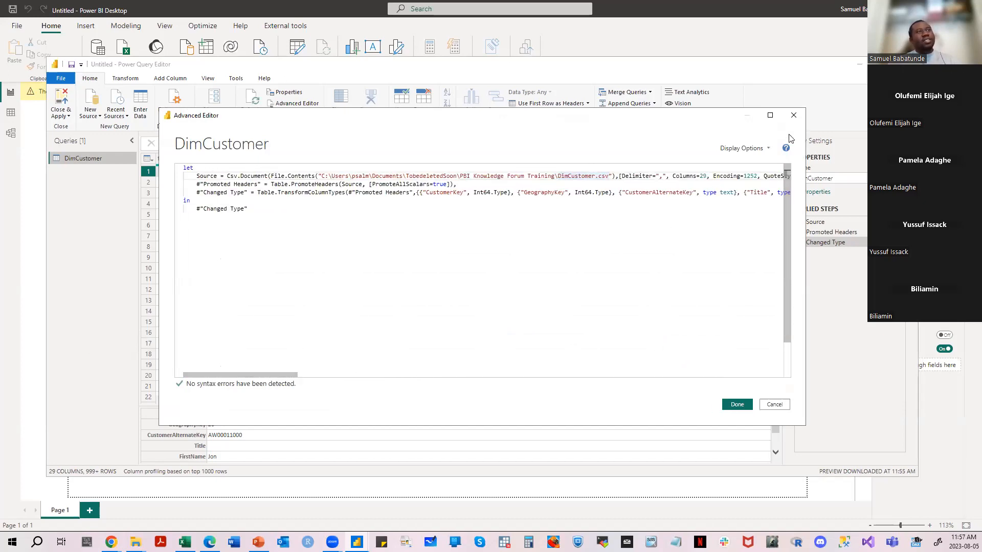
{"action": "left_click", "coordinate": [792, 115]}
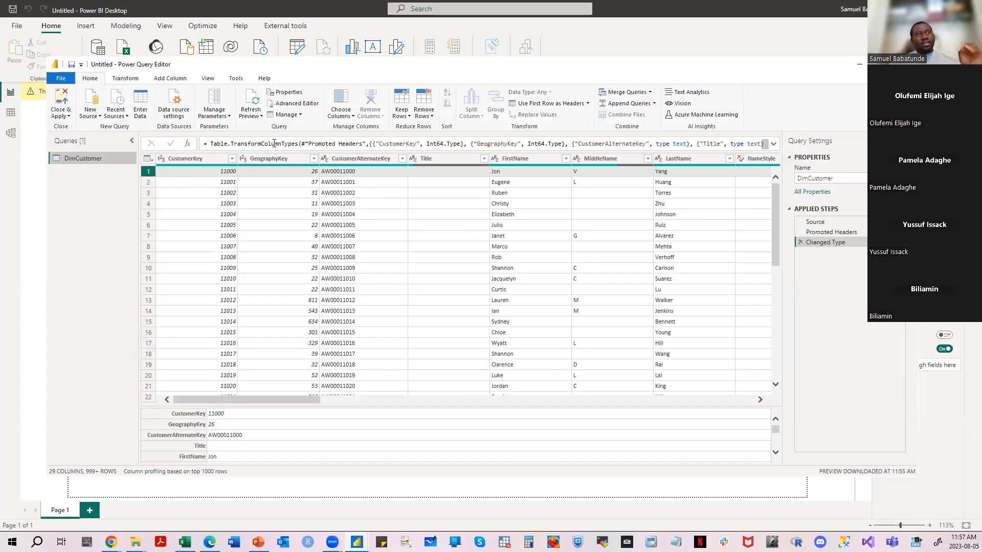
- Expand the formula bar and highlight CustomerKey in the Changed Type formula
{"action": "left_click", "coordinate": [774, 145]}
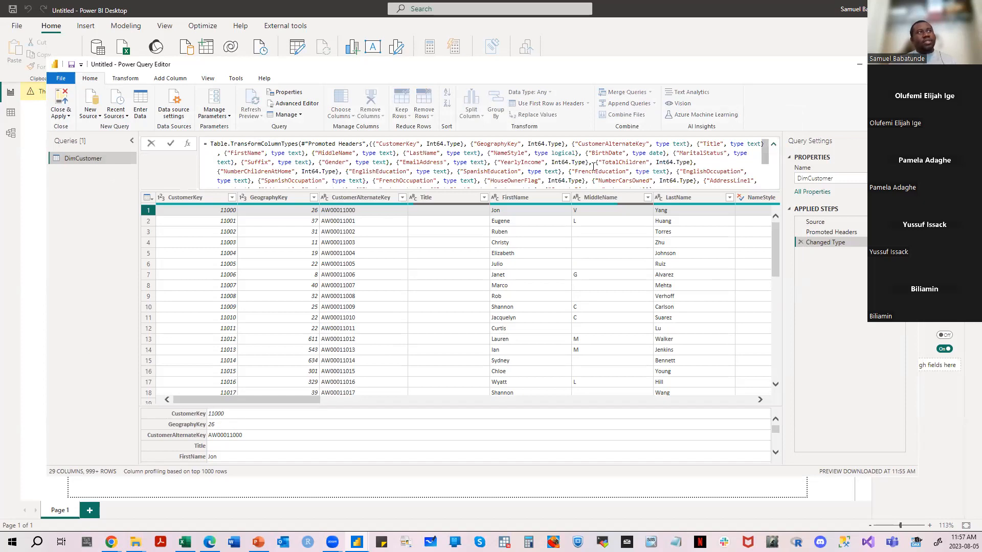
{"action": "double_click", "coordinate": [387, 144]}
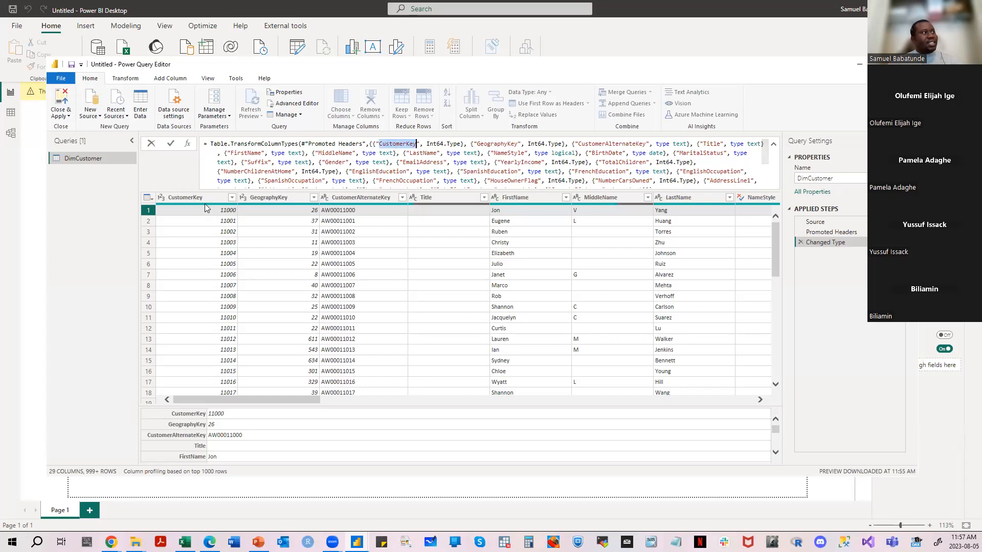
- Highlight CustomerKey's Int64 type and the GeographyKey column name in the Changed Type formula
{"action": "left_click", "coordinate": [433, 143]}
{"action": "double_click", "coordinate": [434, 144]}
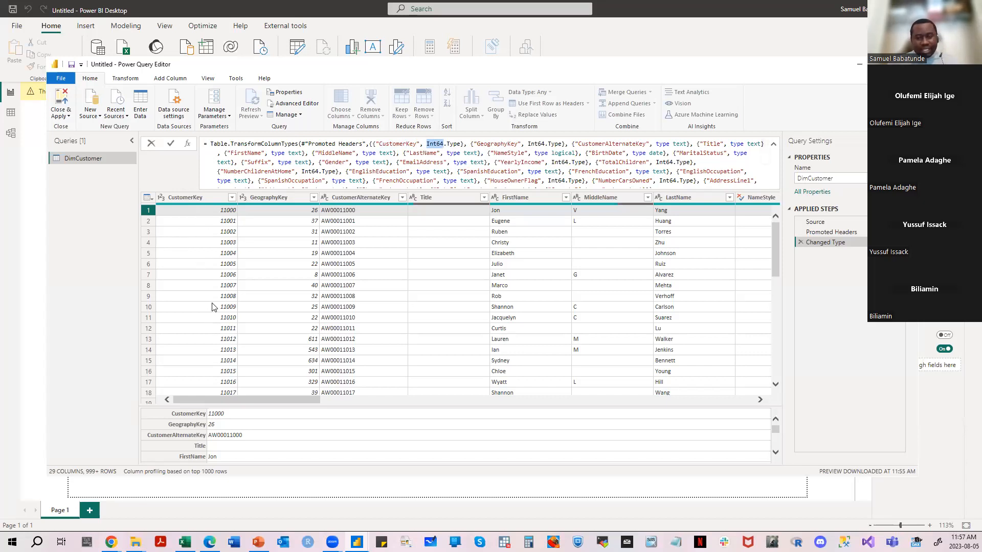
{"action": "left_click", "coordinate": [445, 145]}
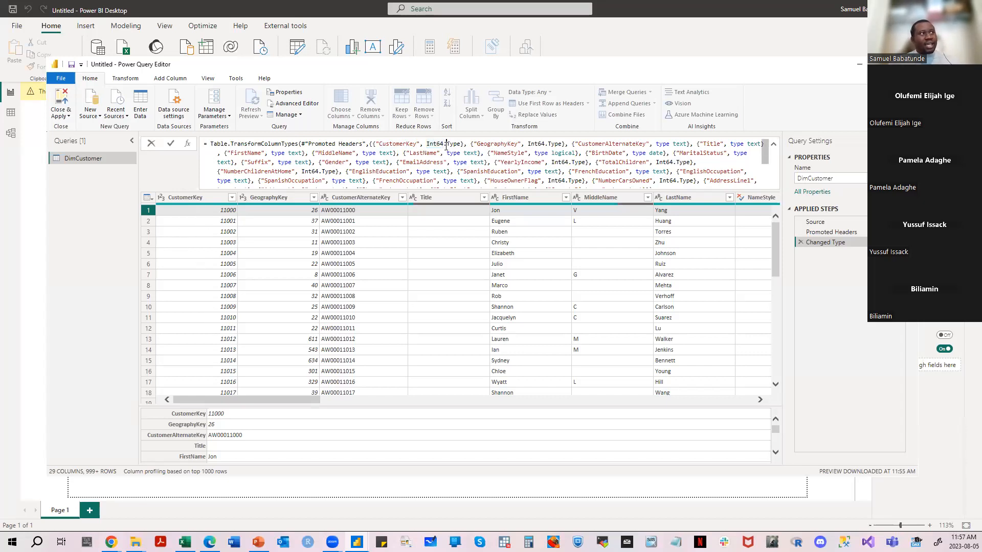
{"action": "double_click", "coordinate": [502, 144]}
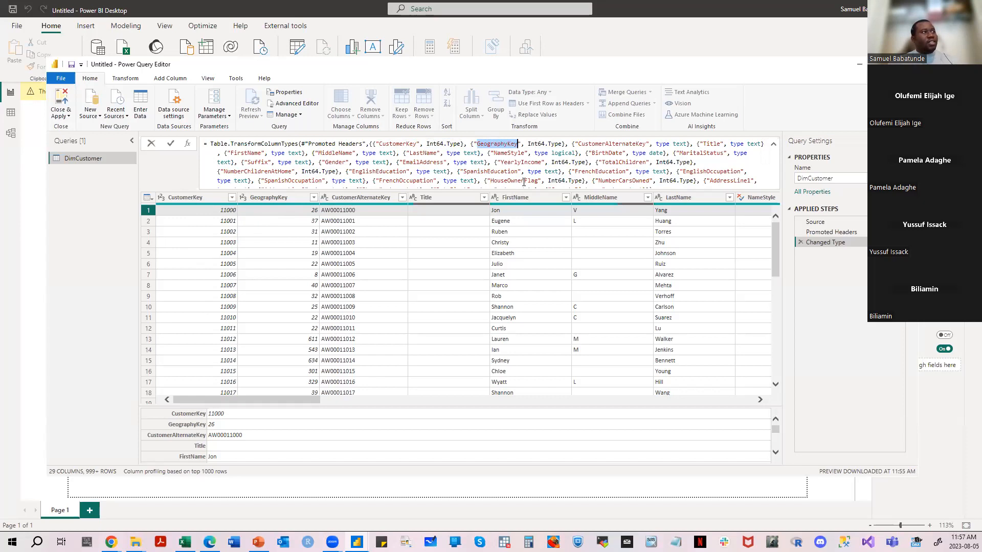
{"action": "left_click", "coordinate": [401, 162]}
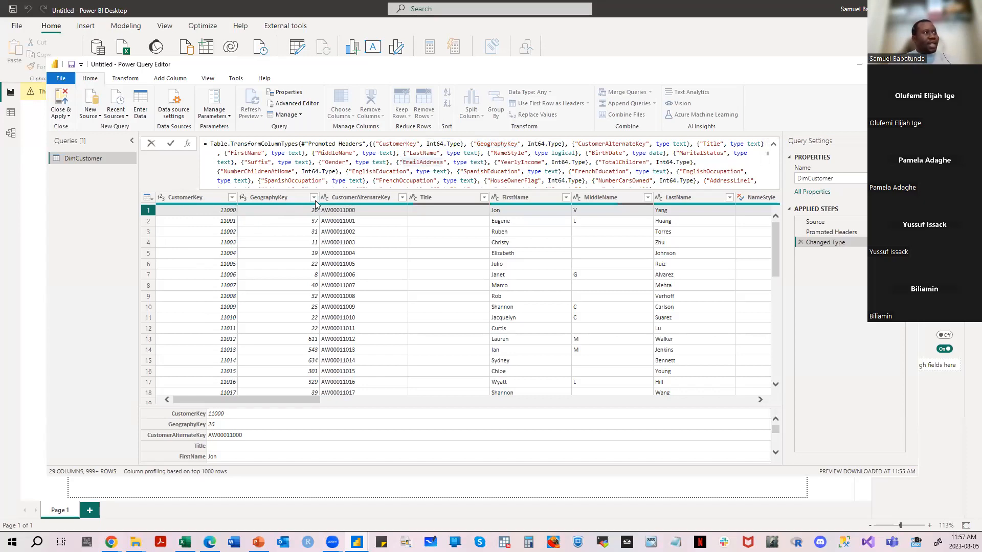
- Inspect the filter values and data type choices of CustomerAlternateKey, plus the data type choices of GeographyKey, without changing them
{"action": "left_click", "coordinate": [400, 198]}
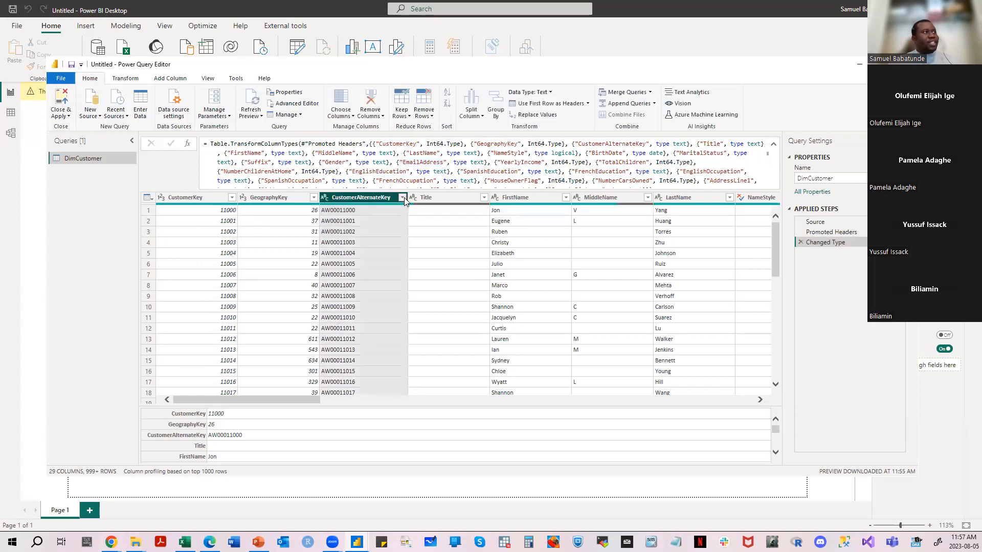
{"action": "left_click", "coordinate": [402, 198]}
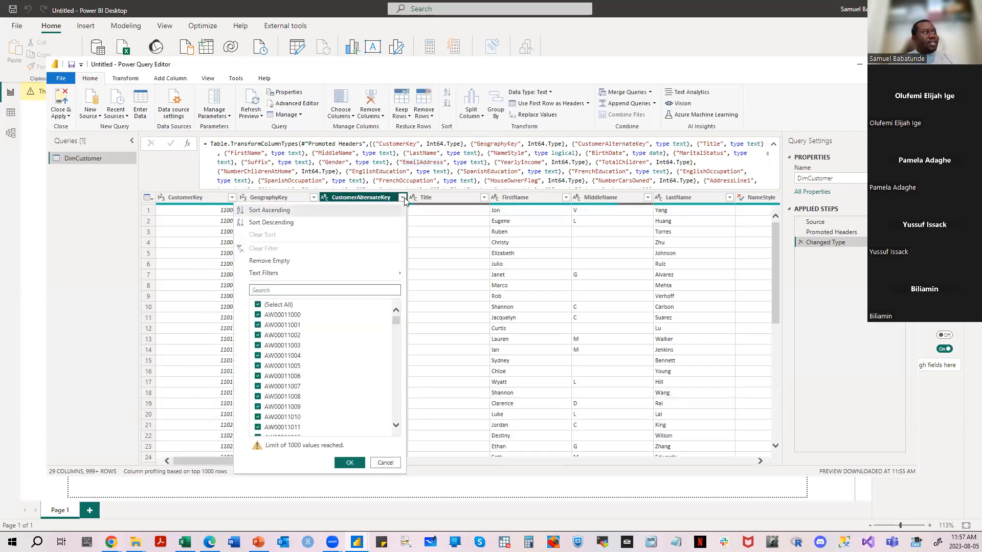
{"action": "left_click", "coordinate": [403, 198]}
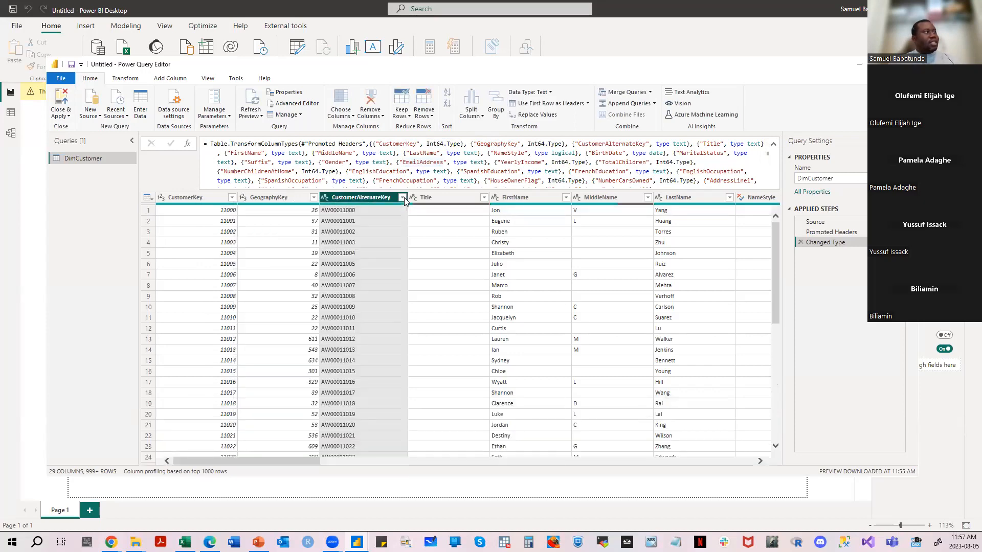
{"action": "left_click", "coordinate": [324, 198]}
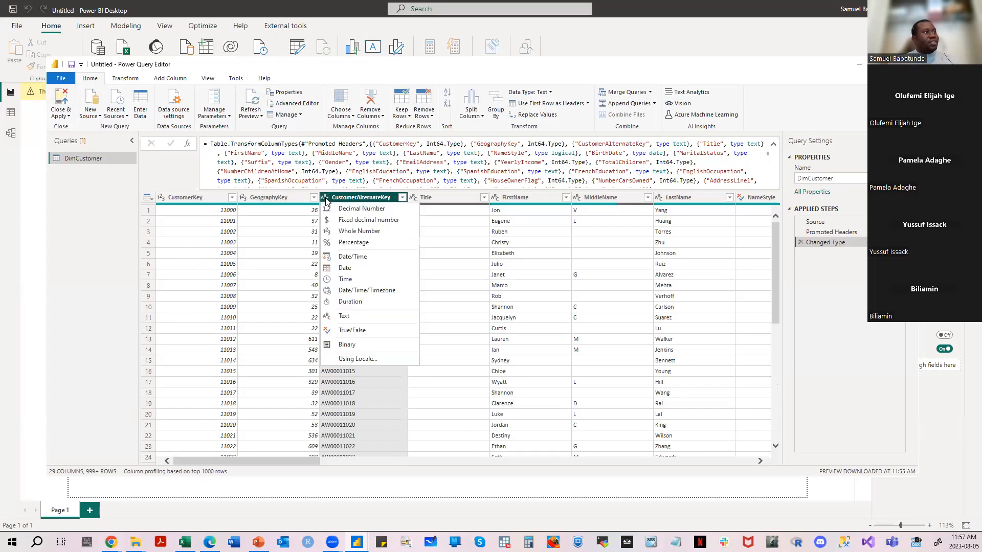
{"action": "left_click", "coordinate": [380, 175]}
{"action": "left_click", "coordinate": [243, 198]}
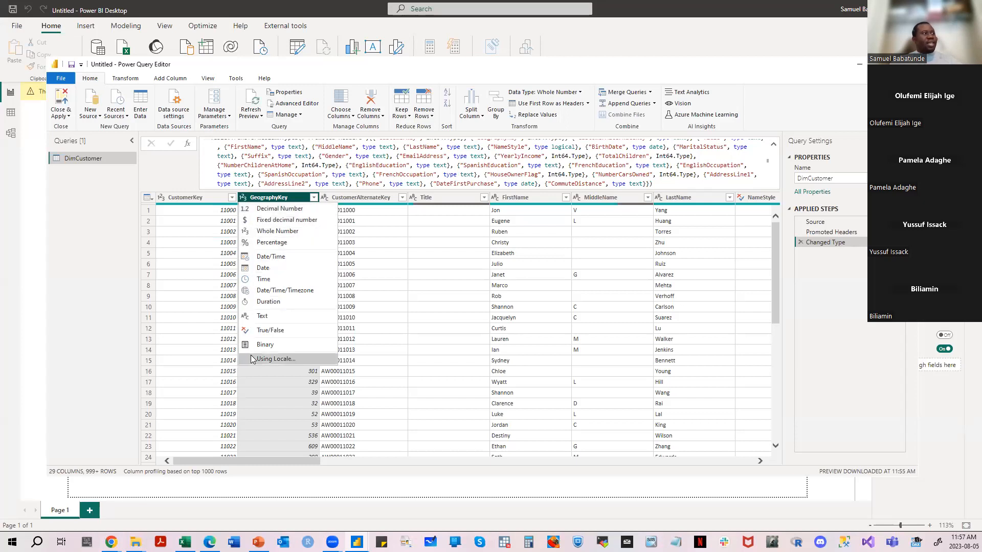
{"action": "left_click", "coordinate": [288, 156]}
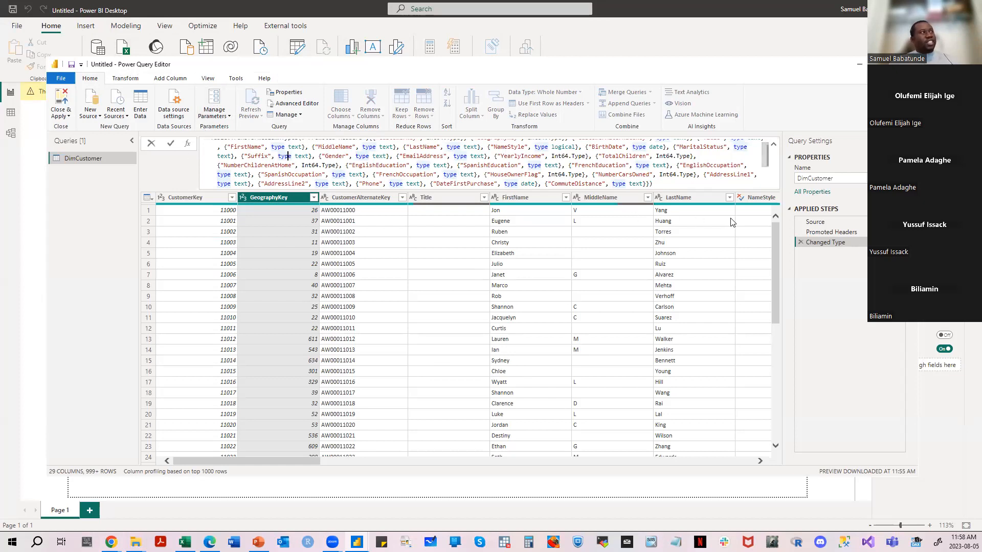
- View the options for closing the editor and applying changes, and dismiss them without choosing one
{"action": "left_click", "coordinate": [70, 117]}
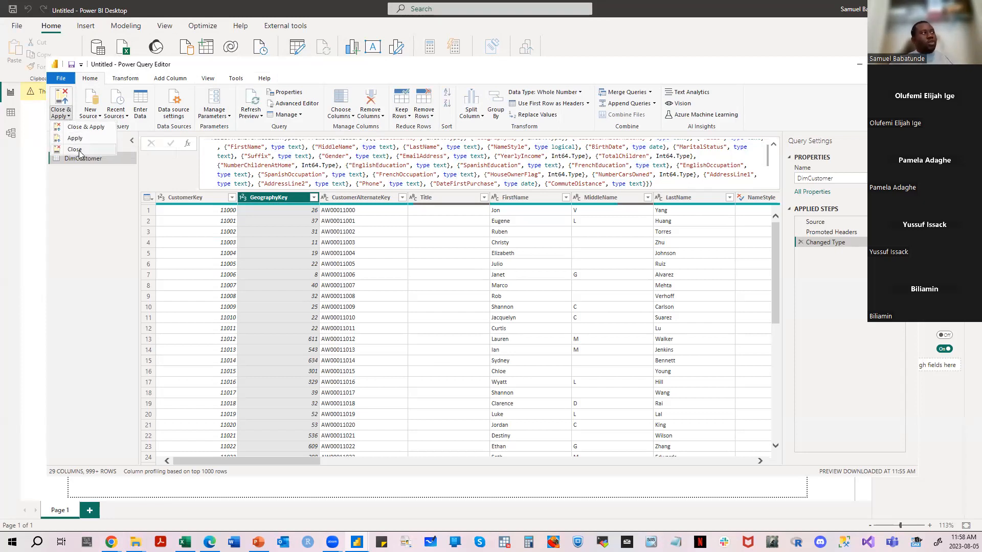
{"action": "left_click", "coordinate": [775, 108]}
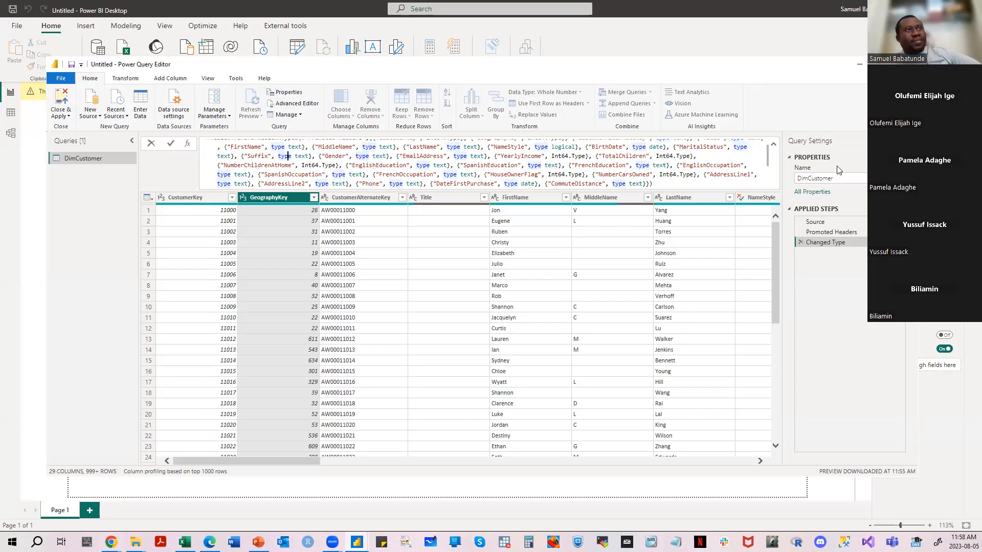
{"action": "left_click", "coordinate": [844, 178]}
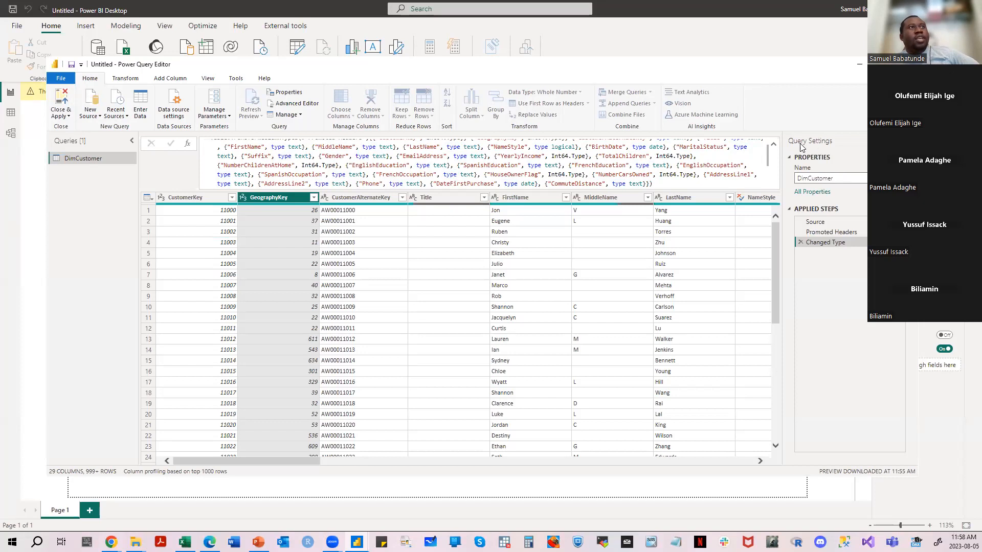
- Delete the Changed Type step from the DimCustomer query and close Power Query Editor without applying the changes
{"action": "left_click", "coordinate": [800, 243]}
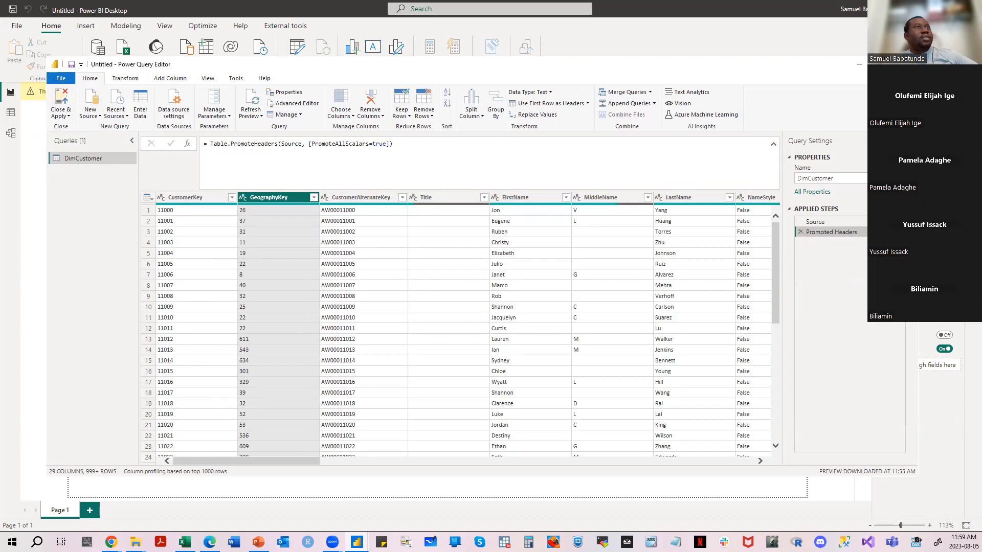
{"action": "left_click", "coordinate": [906, 65]}
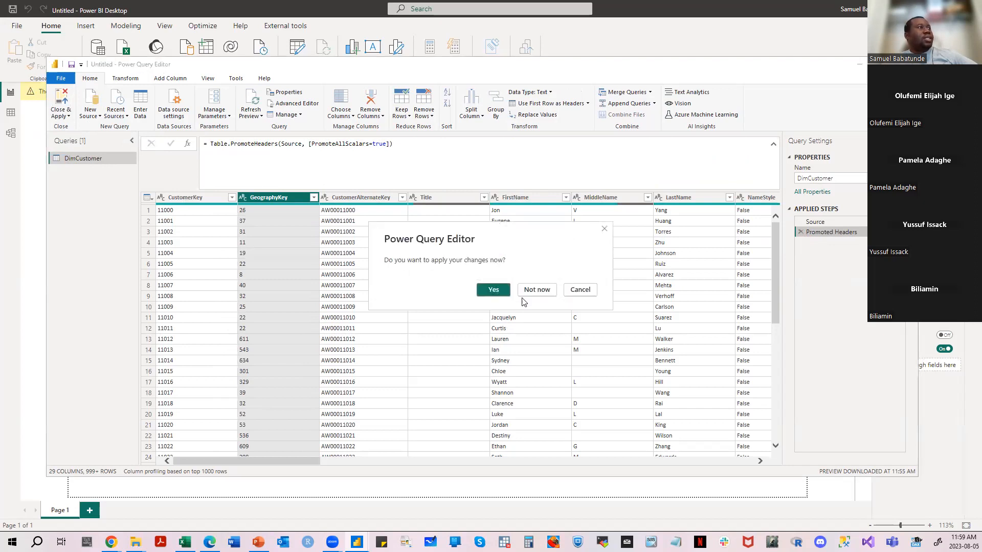
{"action": "left_click", "coordinate": [529, 296]}
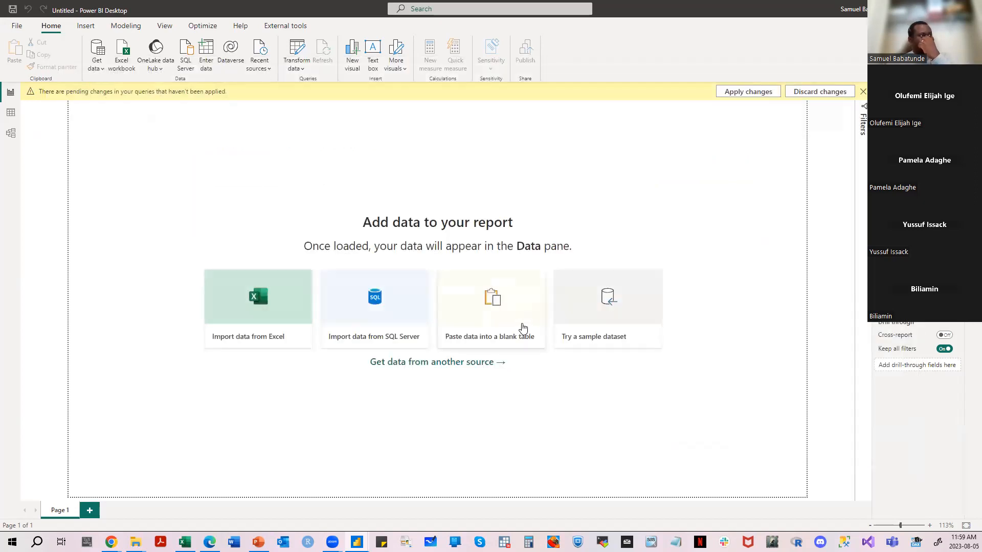
- Connect to the DimCustomer CSV file again and open its data for transformation in Power Query Editor
{"action": "left_click", "coordinate": [97, 68]}
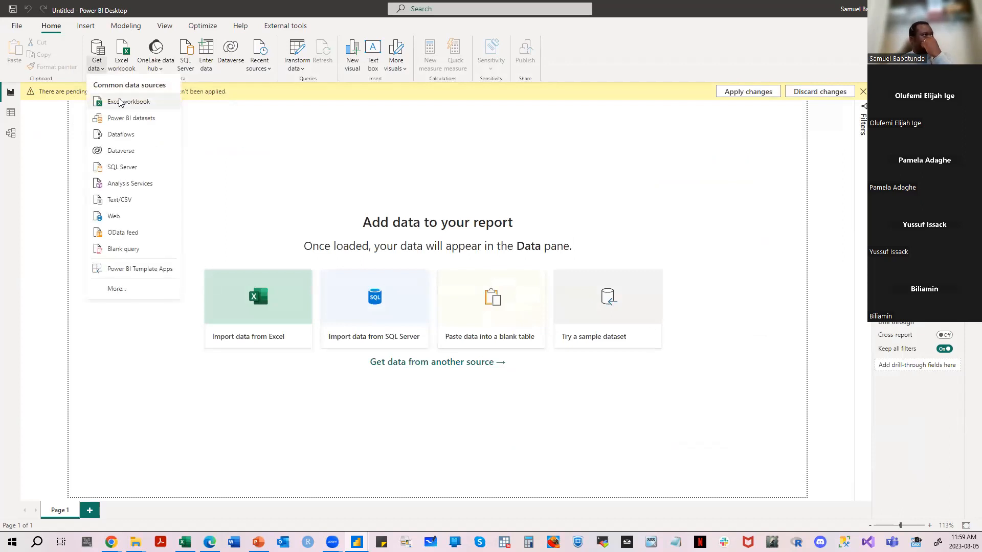
{"action": "left_click", "coordinate": [137, 200]}
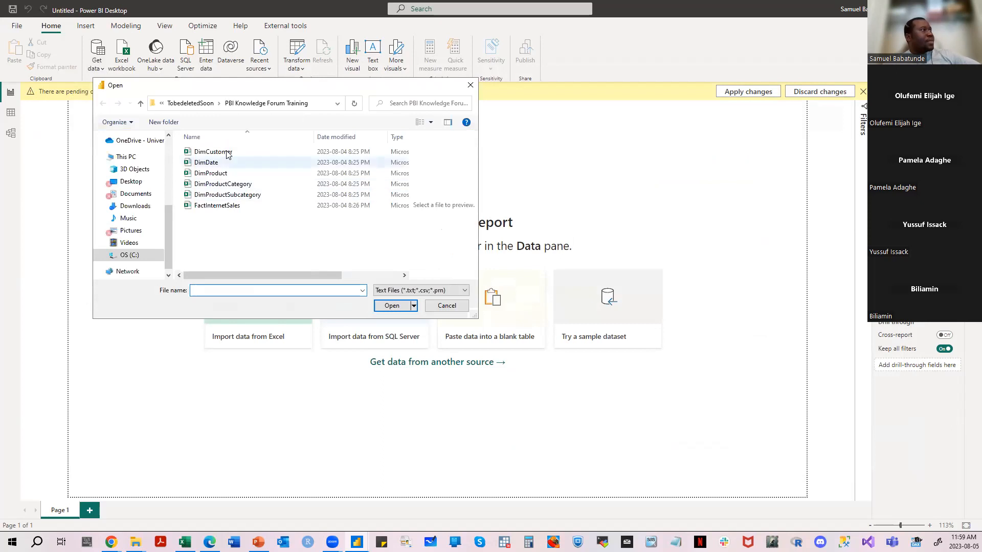
{"action": "left_click", "coordinate": [213, 152]}
{"action": "left_click", "coordinate": [389, 306]}
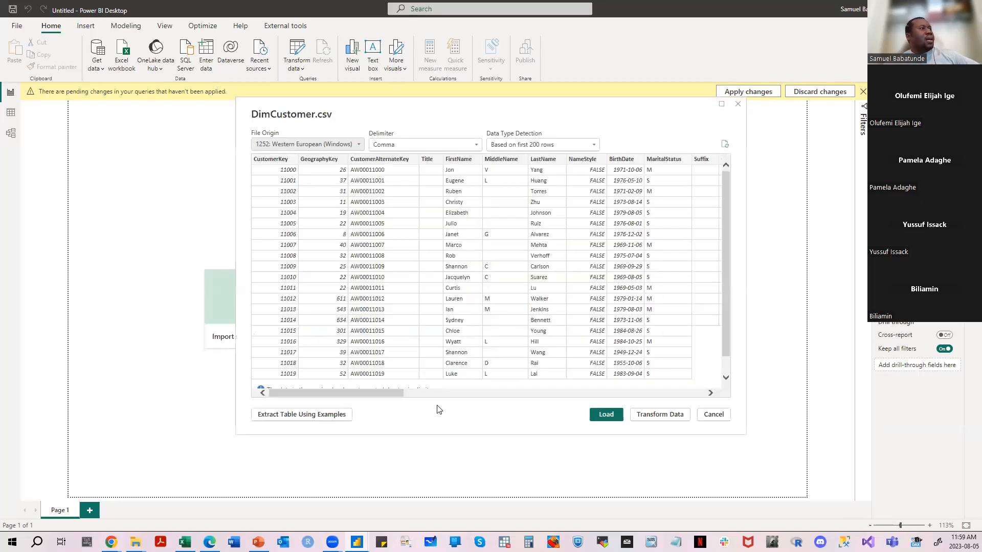
{"action": "left_click", "coordinate": [660, 415]}
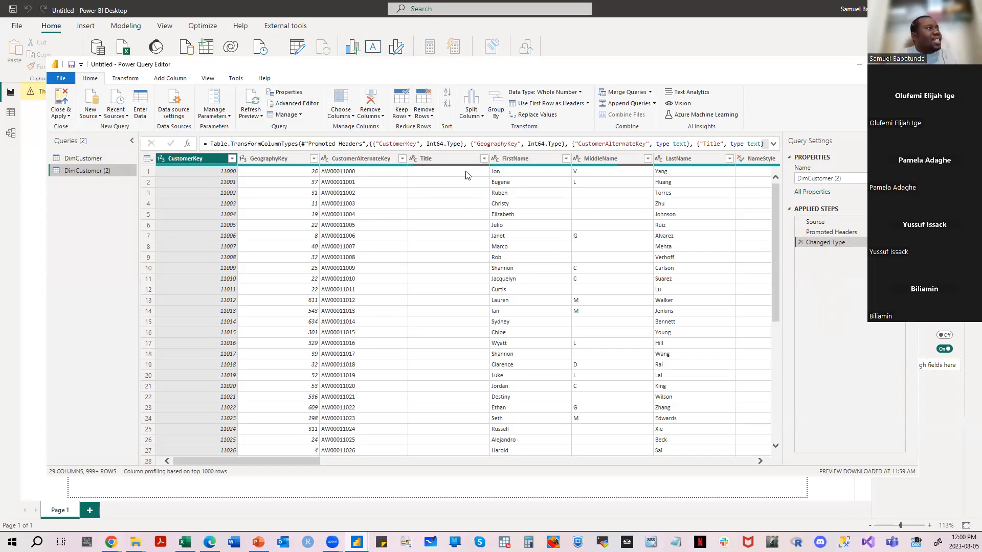
- Change GeographyKey in DimCustomer (2) to Decimal Number, replacing the current type conversion
{"action": "left_click", "coordinate": [314, 159]}
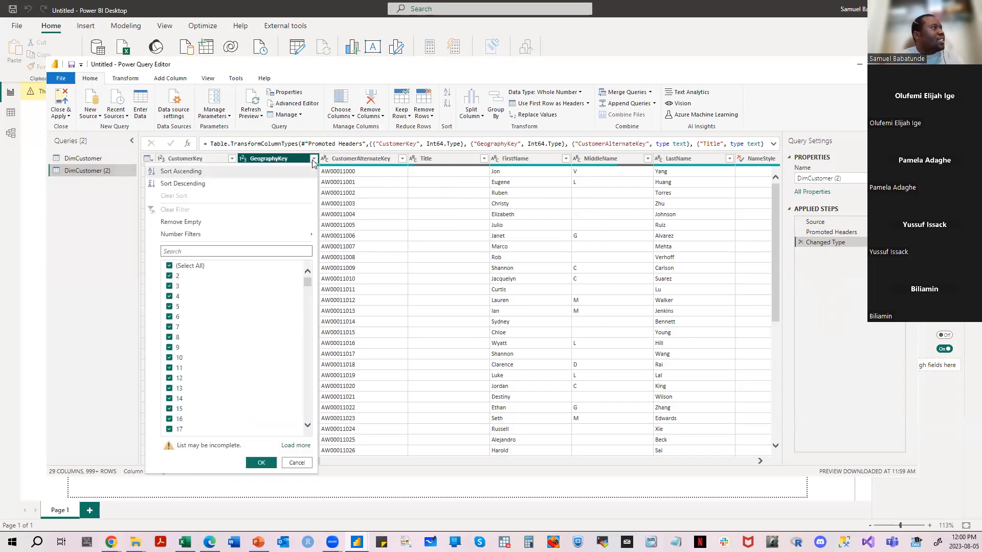
{"action": "left_click", "coordinate": [252, 162]}
{"action": "left_click", "coordinate": [241, 159]}
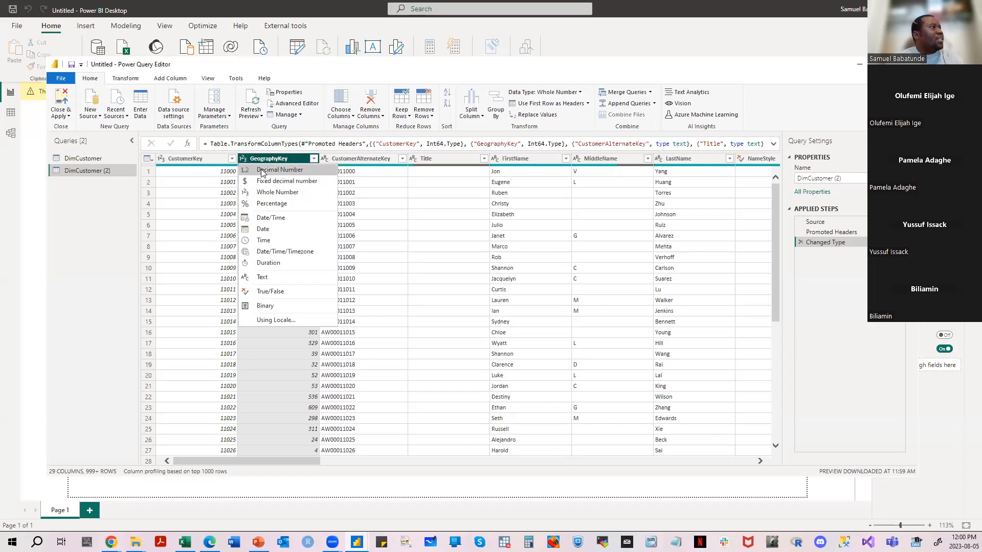
{"action": "left_click", "coordinate": [261, 171]}
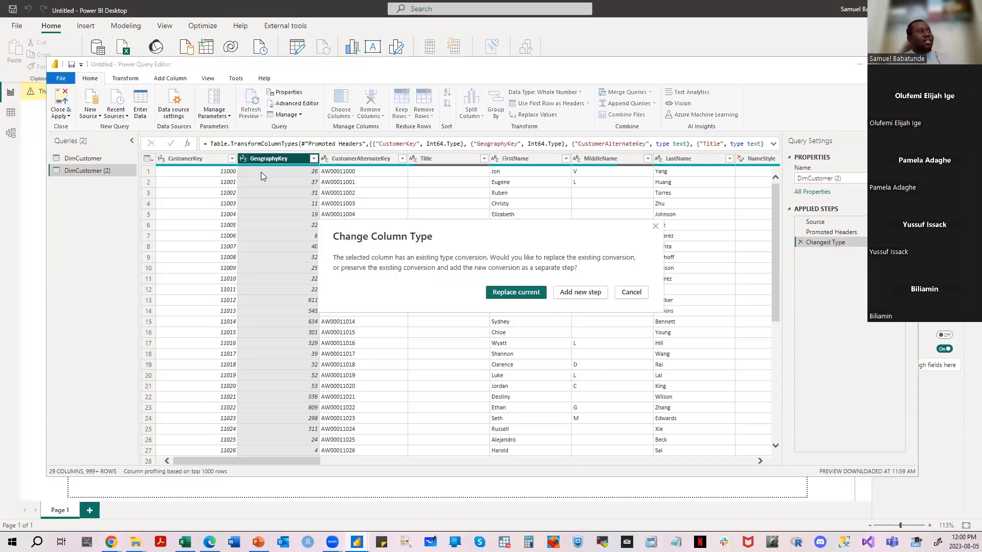
{"action": "left_click", "coordinate": [505, 295]}
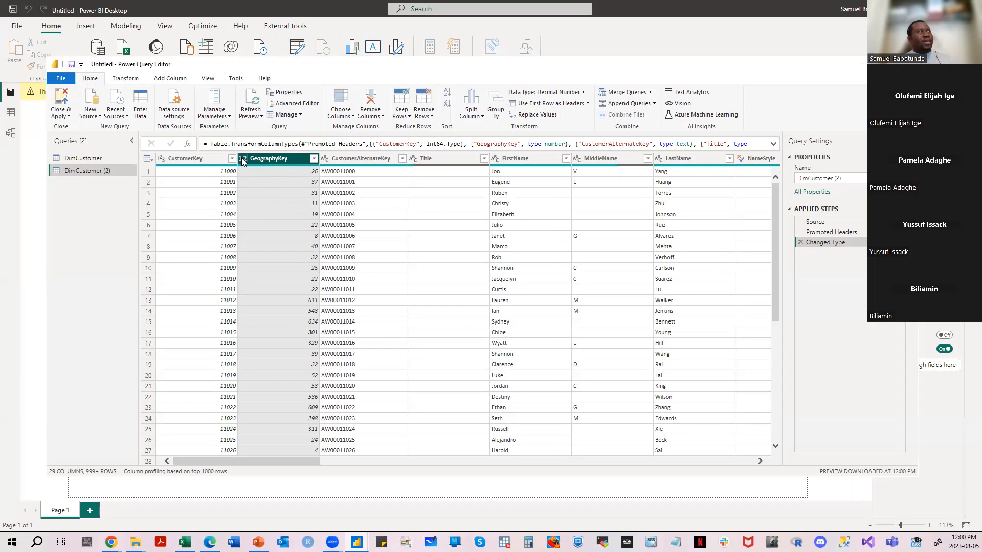
- Change CustomerKey to Decimal Number as a new applied step and expand the formula bar
{"action": "left_click", "coordinate": [161, 159]}
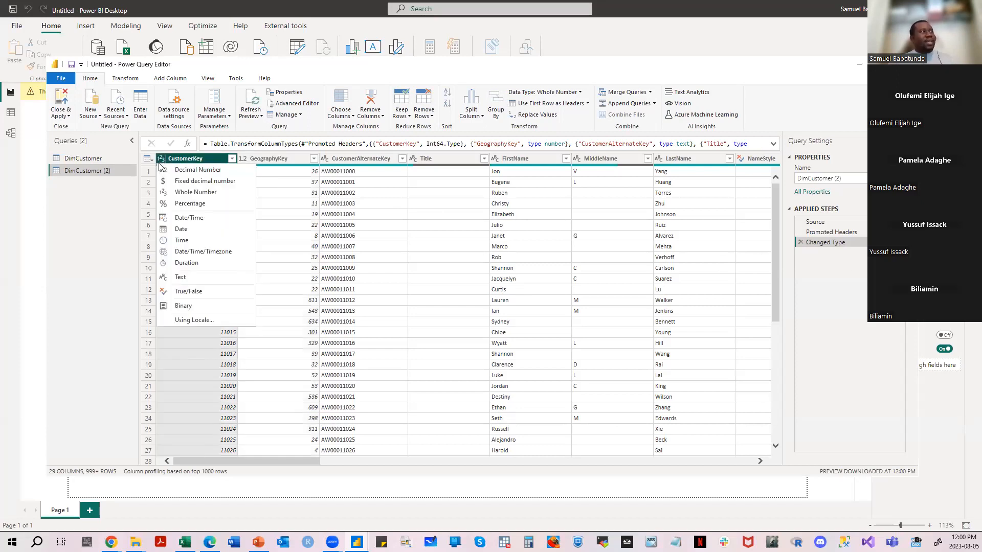
{"action": "left_click", "coordinate": [160, 170]}
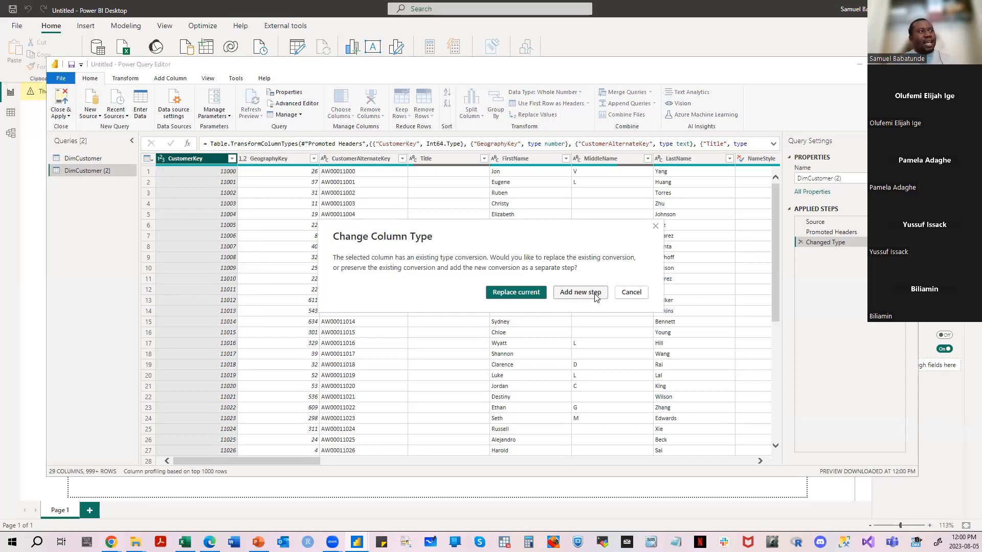
{"action": "left_click", "coordinate": [595, 297]}
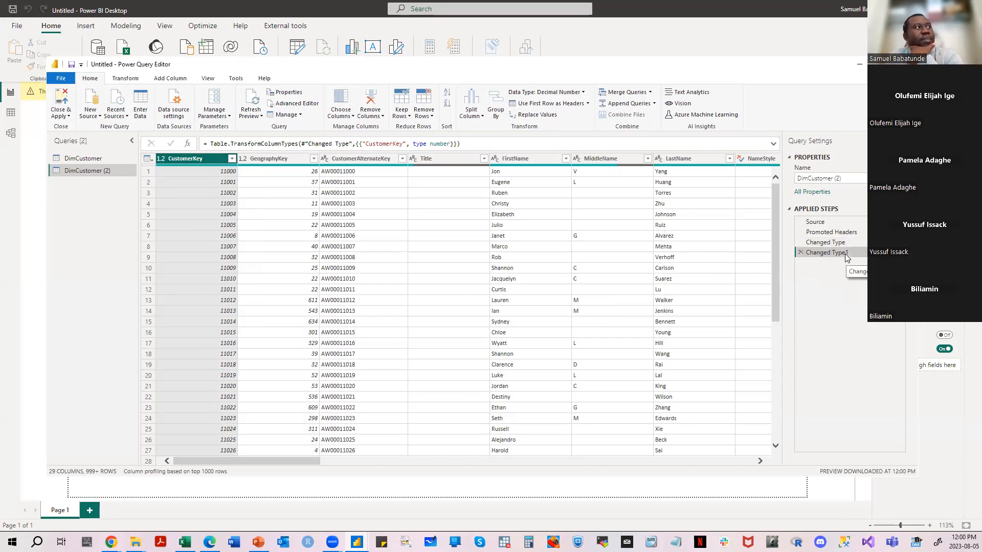
{"action": "left_click", "coordinate": [773, 144]}
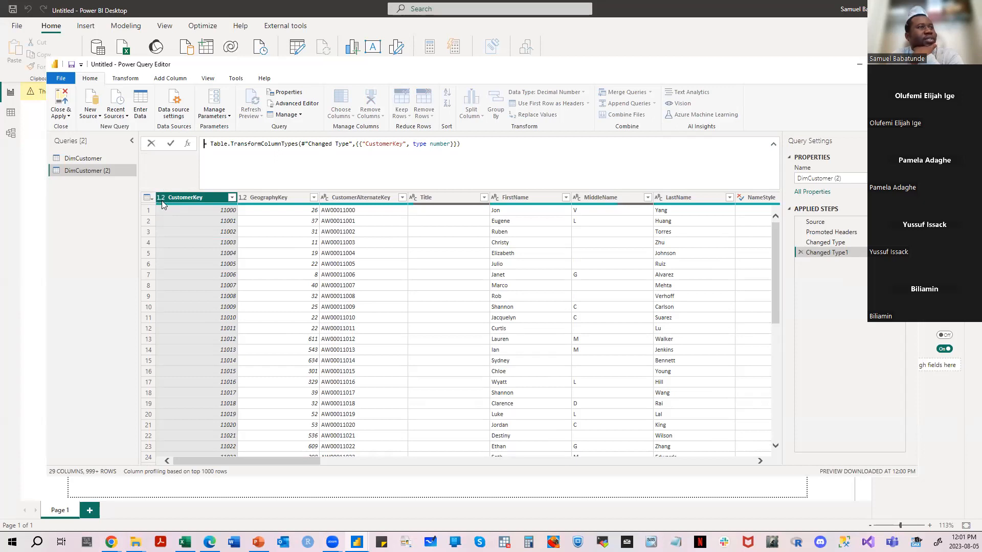
- Delete the Changed Type1 step and check CustomerKey's data type choices without picking one
{"action": "left_click", "coordinate": [801, 253]}
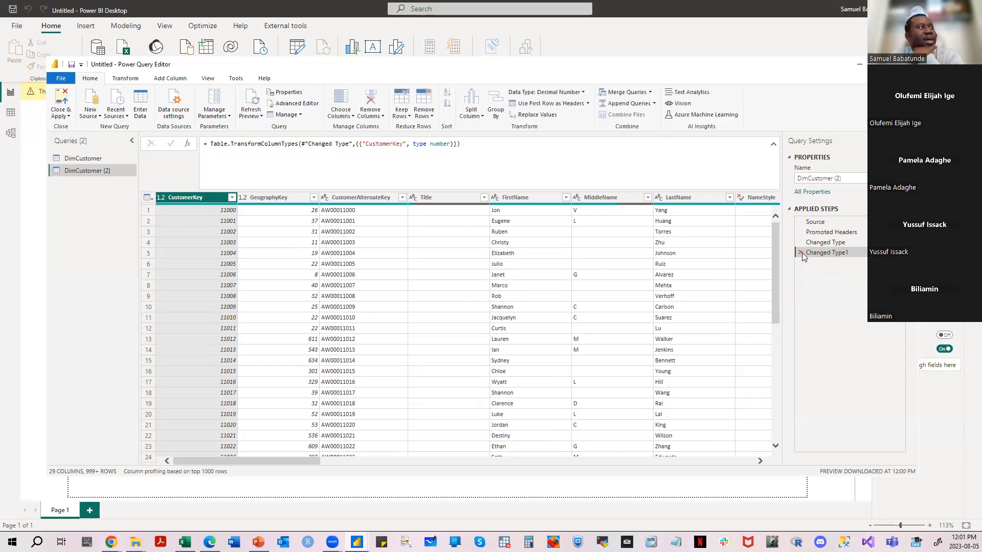
{"action": "left_click", "coordinate": [800, 252]}
{"action": "left_click", "coordinate": [161, 197]}
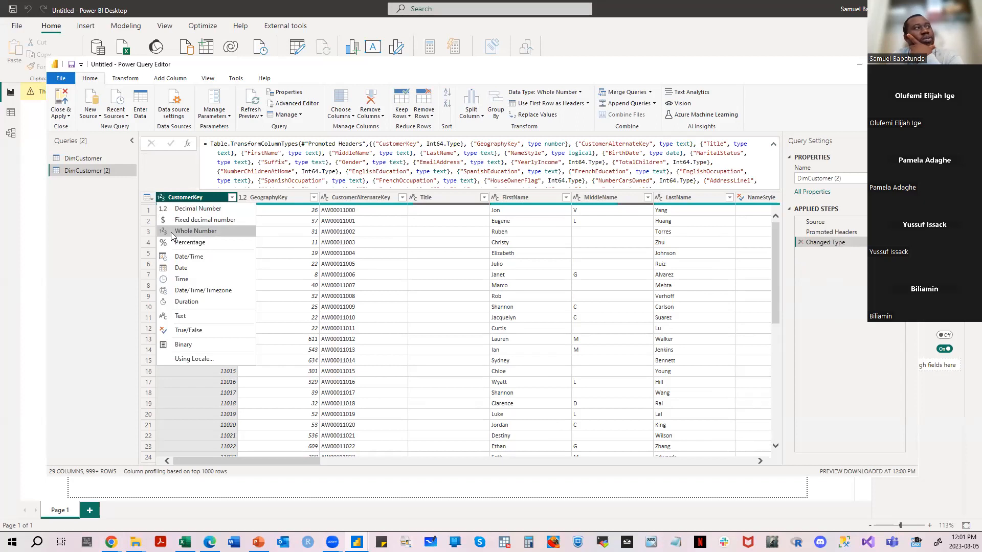
{"action": "left_click", "coordinate": [256, 195]}
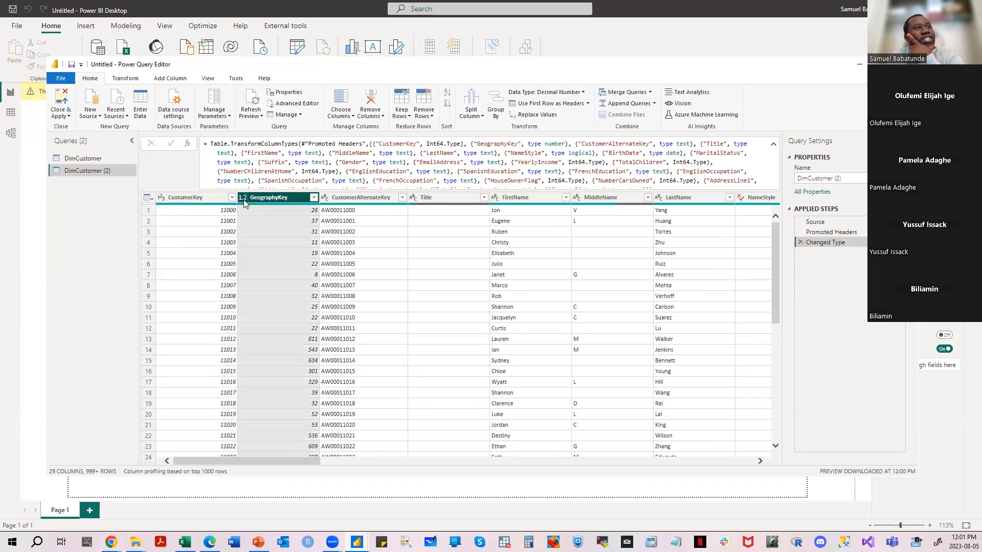
- Delete the Changed Type step from DimCustomer (2) and set GeographyKey's data type to Whole Number
{"action": "left_click", "coordinate": [799, 242]}
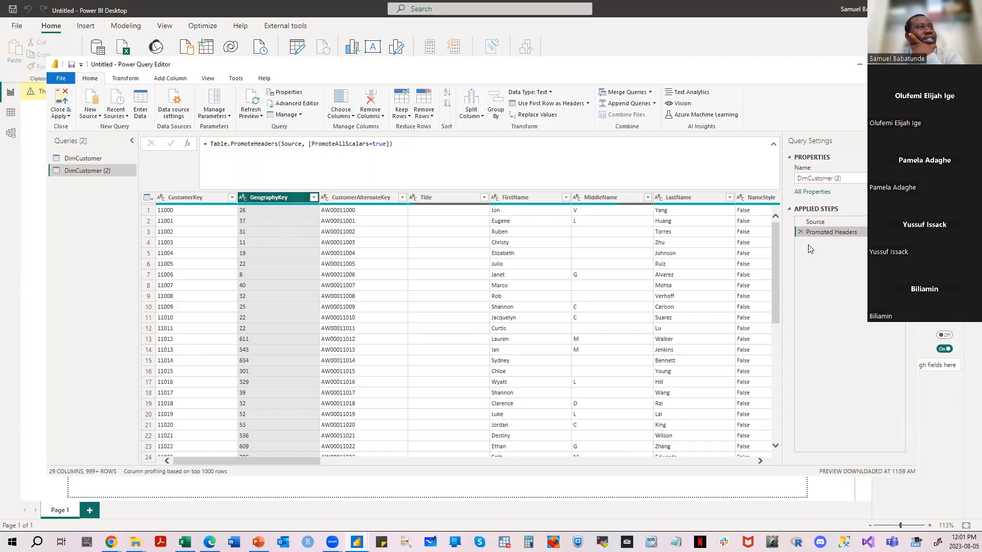
{"action": "left_click", "coordinate": [243, 199]}
{"action": "left_click", "coordinate": [250, 233]}
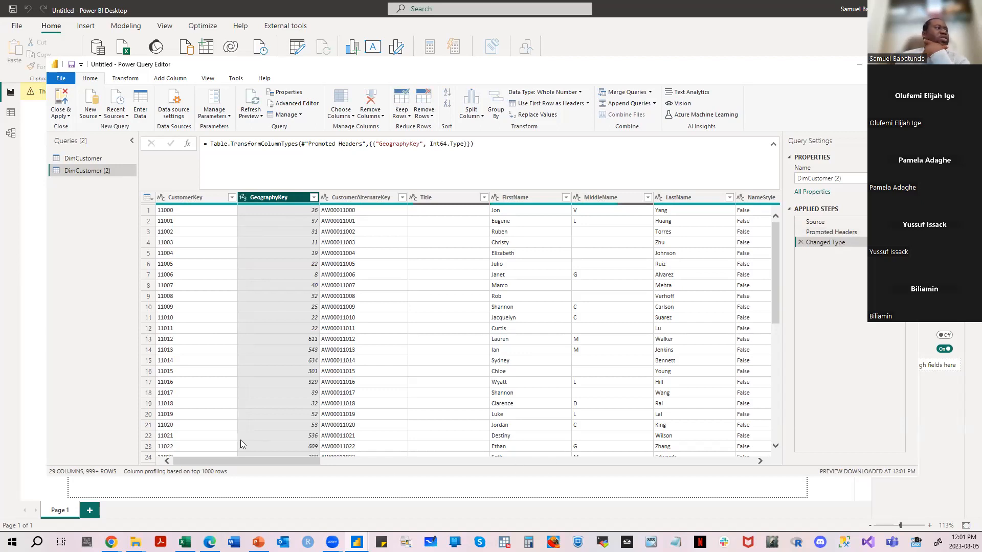
{"action": "left_click", "coordinate": [650, 199]}
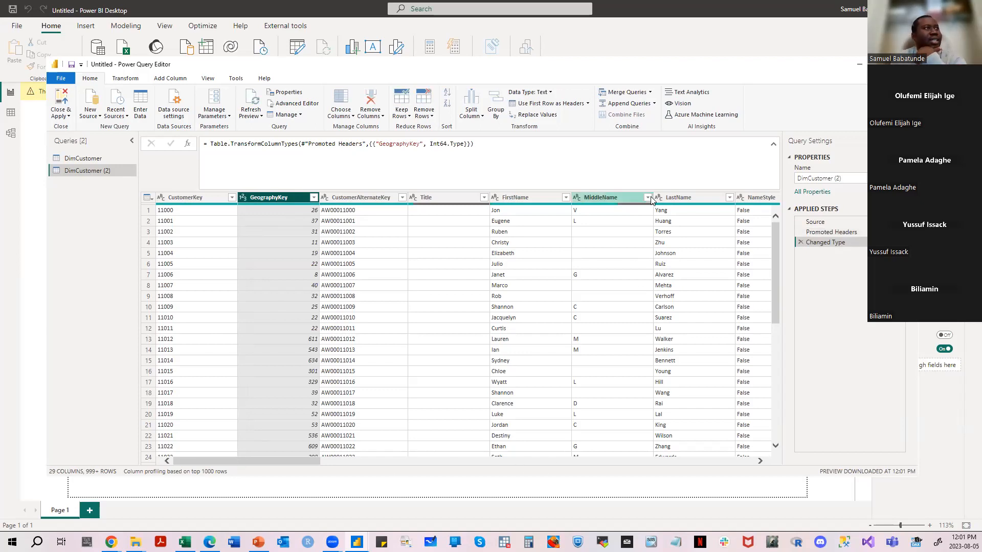
- Examine the filter values of the MiddleName column in DimCustomer (2) without applying a filter
{"action": "left_click", "coordinate": [648, 198]}
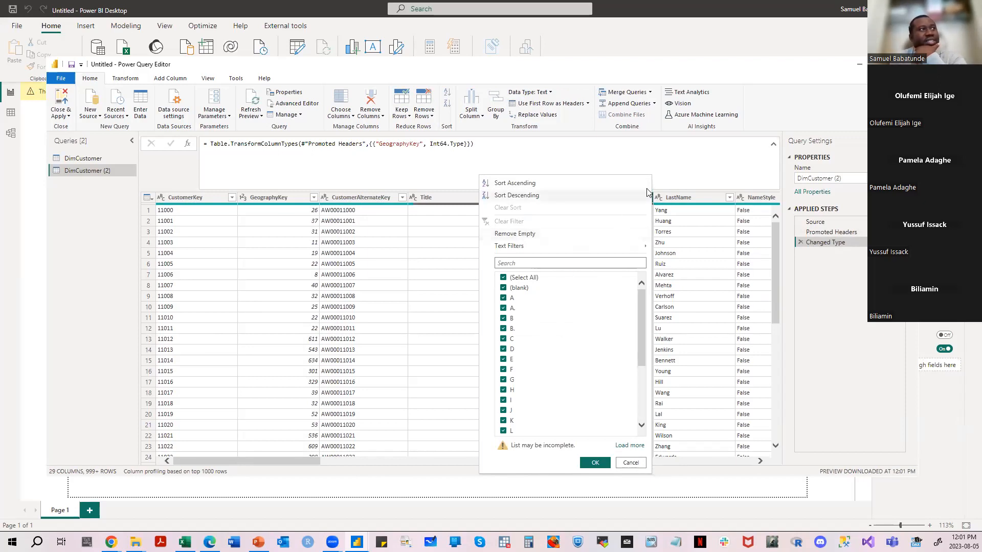
{"action": "left_click", "coordinate": [688, 163]}
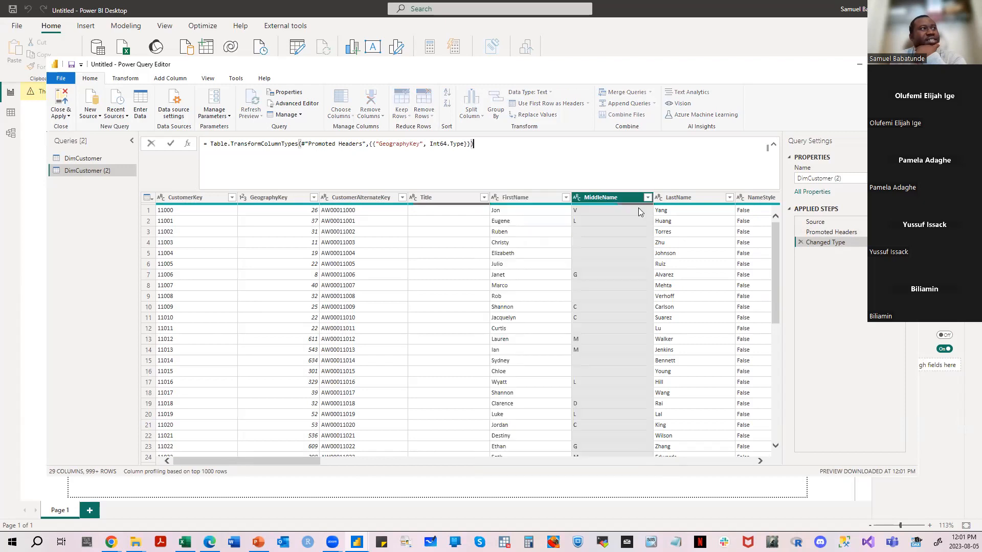
{"action": "left_click", "coordinate": [581, 232]}
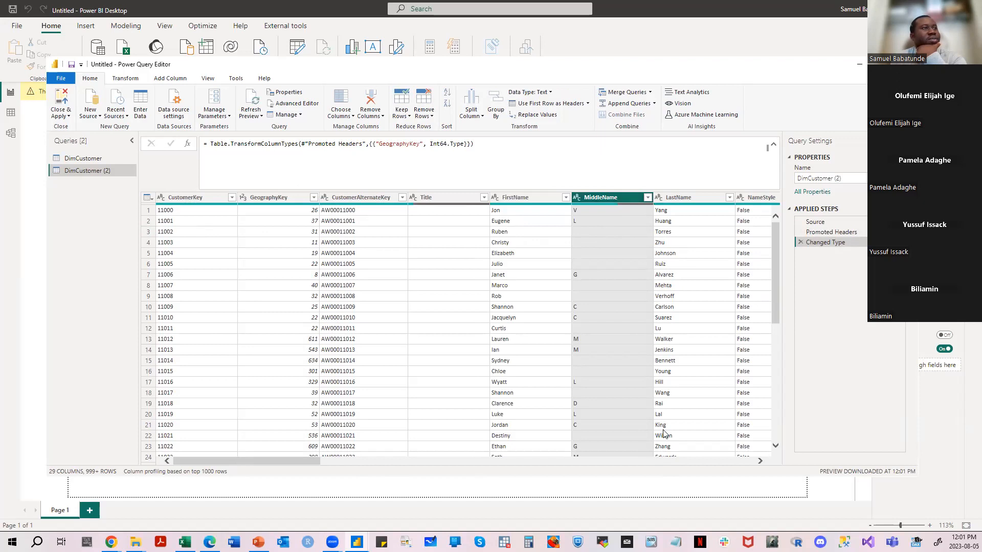
{"action": "left_click_drag", "start_coordinate": [276, 462], "coordinate": [190, 471]}
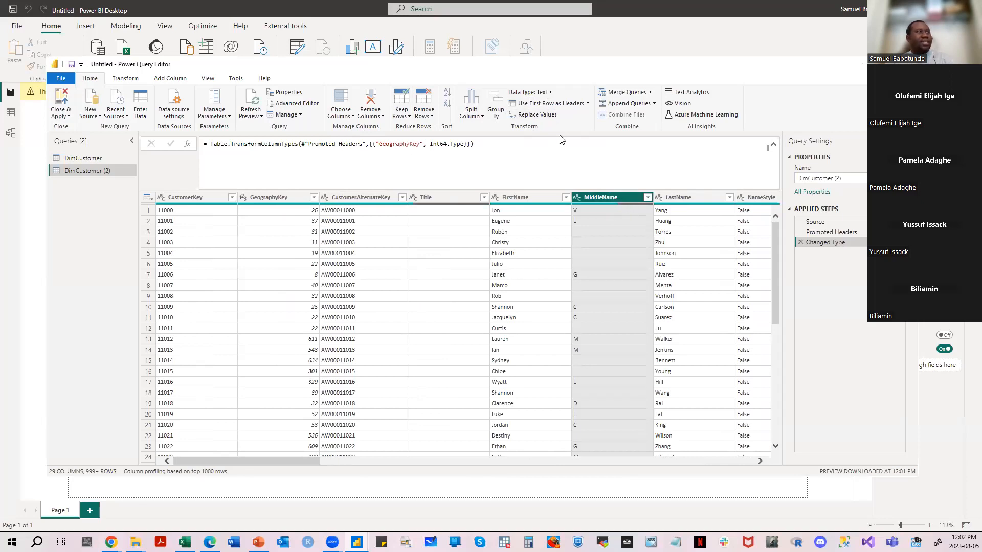
- Examine the Replace Values settings for the MiddleName column and close them without replacing anything
{"action": "left_click", "coordinate": [546, 115]}
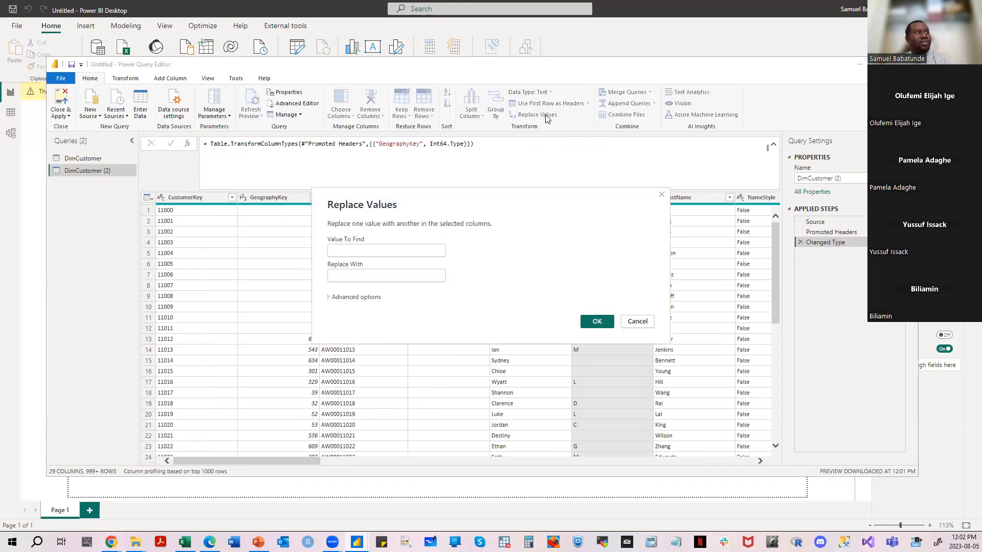
{"action": "left_click_drag", "start_coordinate": [459, 197], "coordinate": [560, 179]}
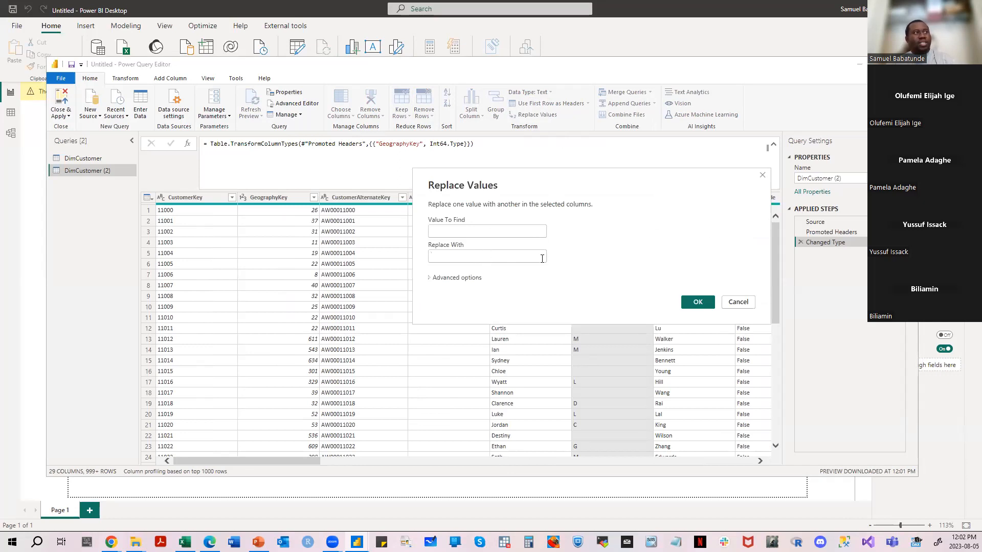
{"action": "left_click", "coordinate": [762, 175]}
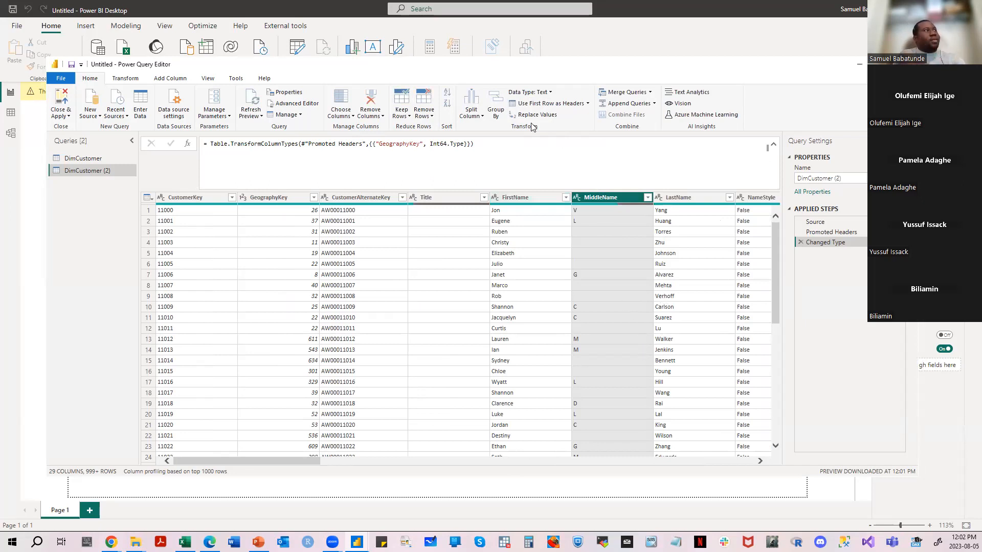
- Review the recent sources, new source types, parameter options and query management options without choosing any
{"action": "left_click", "coordinate": [125, 116]}
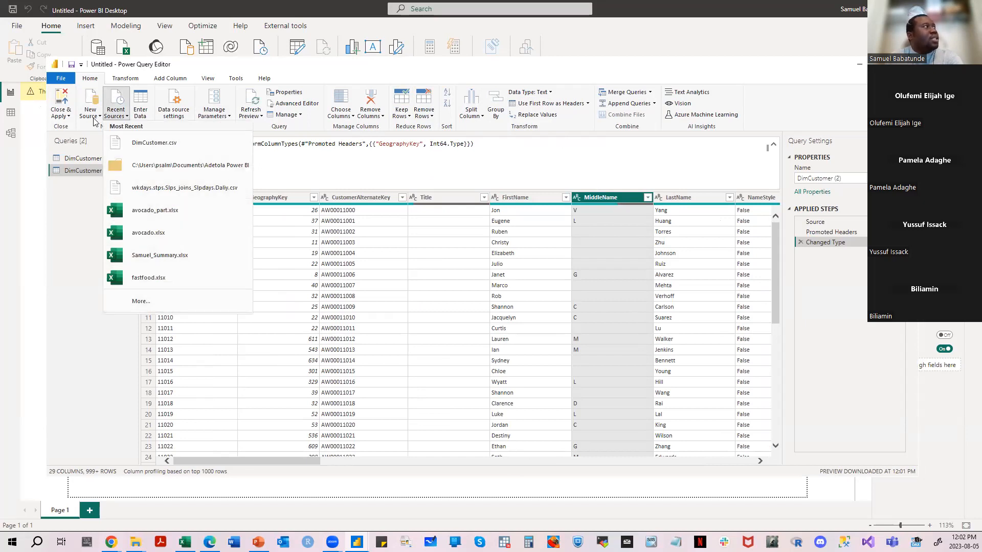
{"action": "left_click", "coordinate": [99, 117]}
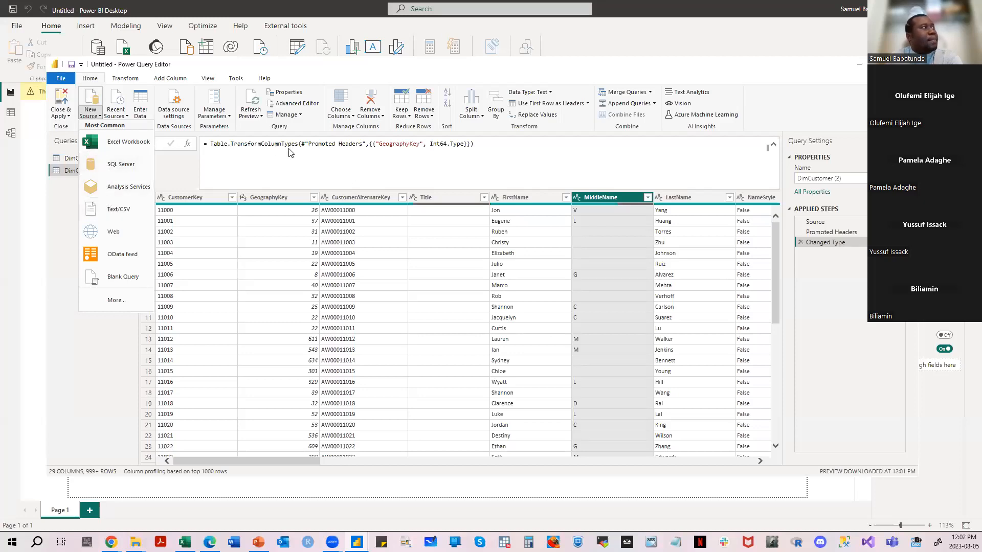
{"action": "left_click", "coordinate": [228, 117]}
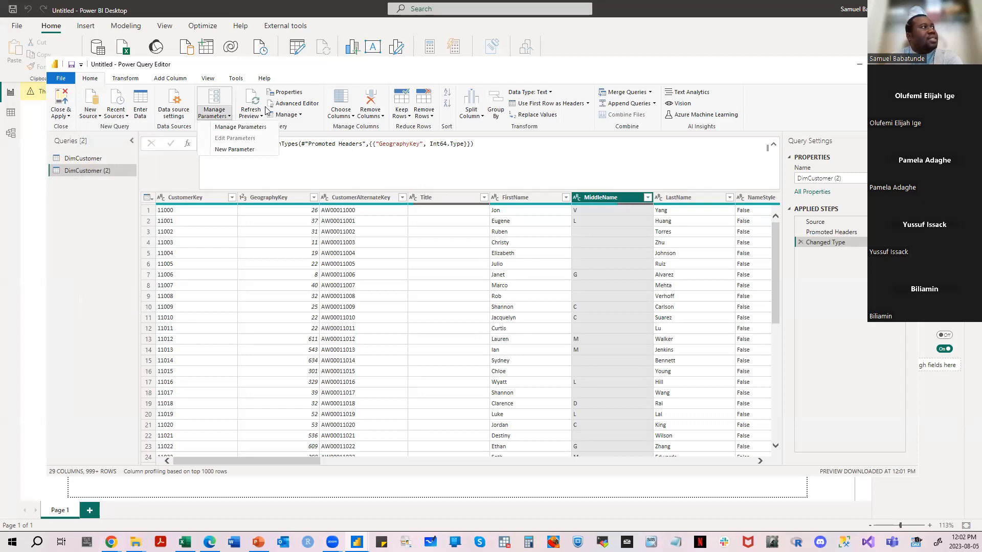
{"action": "left_click", "coordinate": [300, 116]}
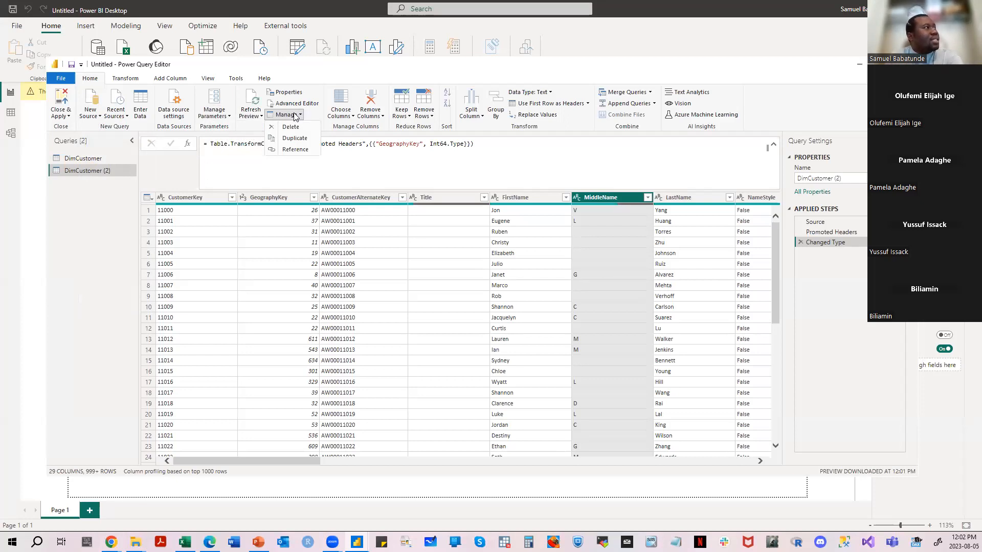
- Examine DimCustomer (2)'s query code in the Advanced Editor, highlighting the CSV file path, and close it unchanged
{"action": "left_click", "coordinate": [295, 103]}
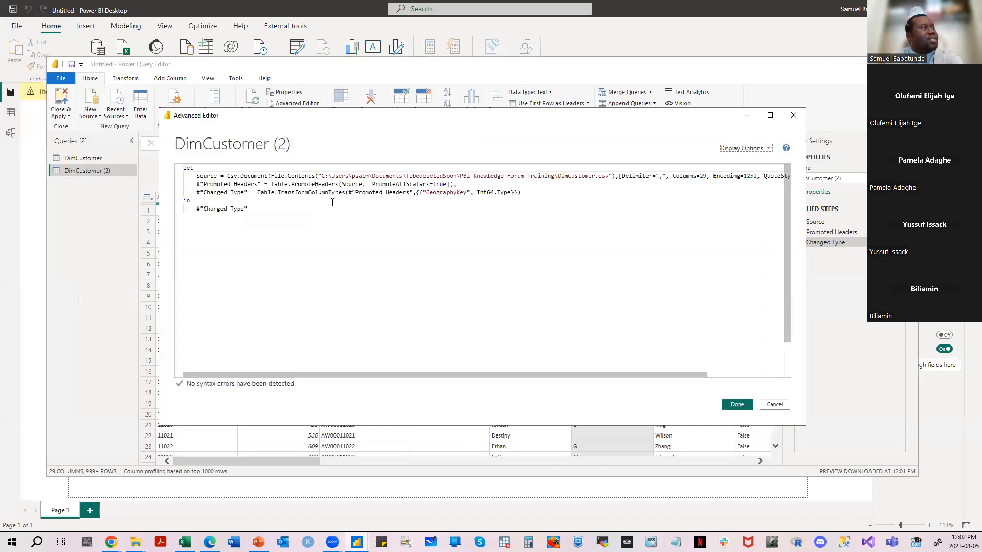
{"action": "left_click_drag", "start_coordinate": [322, 176], "coordinate": [611, 175]}
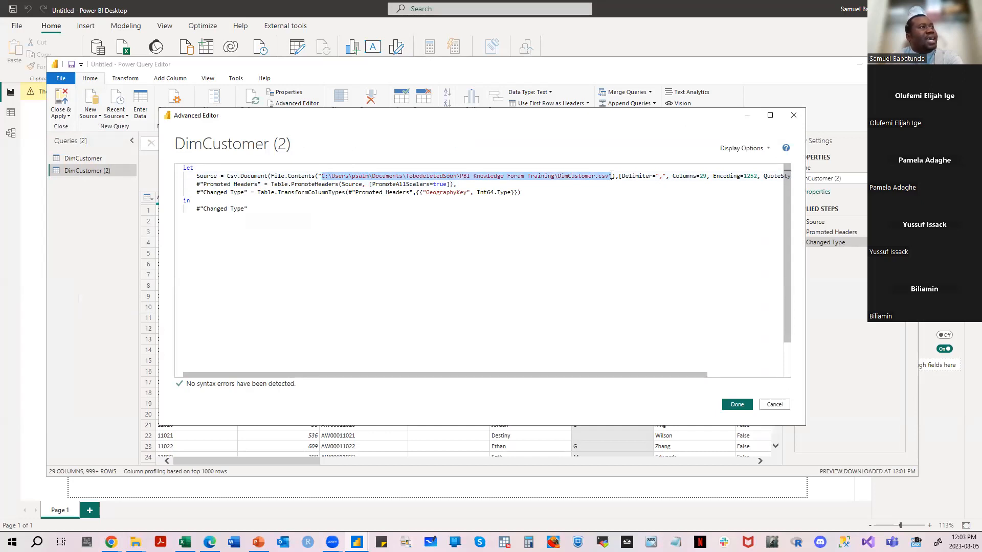
{"action": "left_click", "coordinate": [794, 118]}
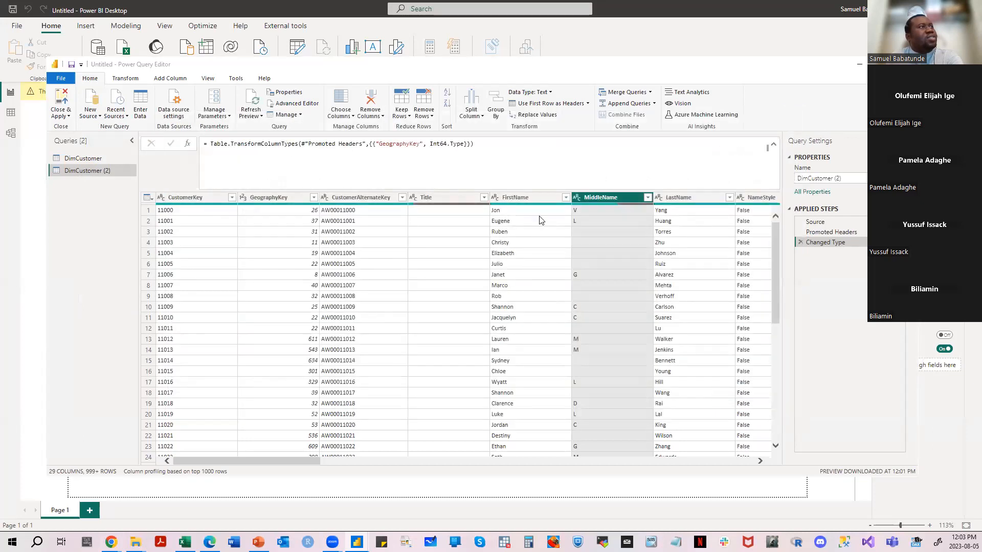
- Review the data type choices and the Merge Queries and Append Queries options without applying any
{"action": "left_click", "coordinate": [550, 93]}
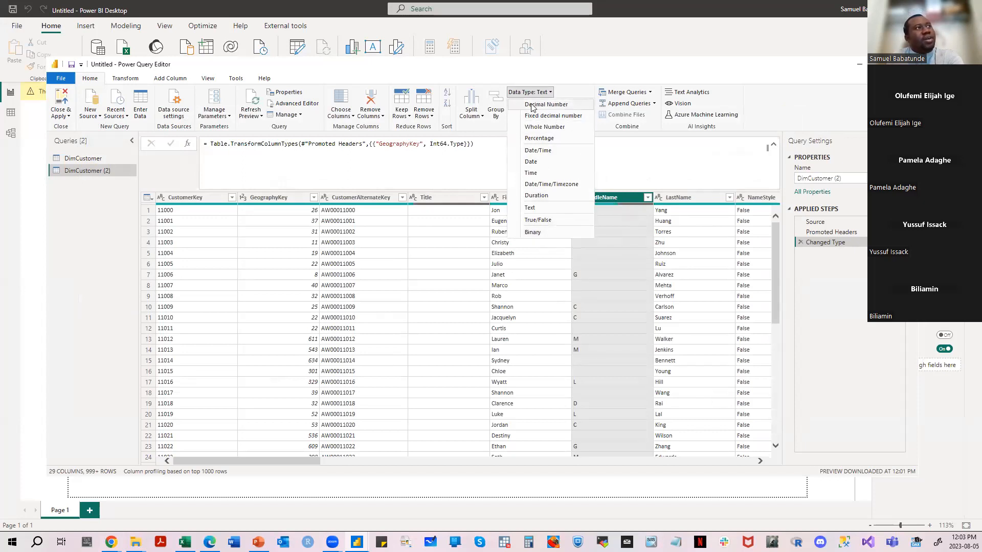
{"action": "left_click", "coordinate": [650, 92]}
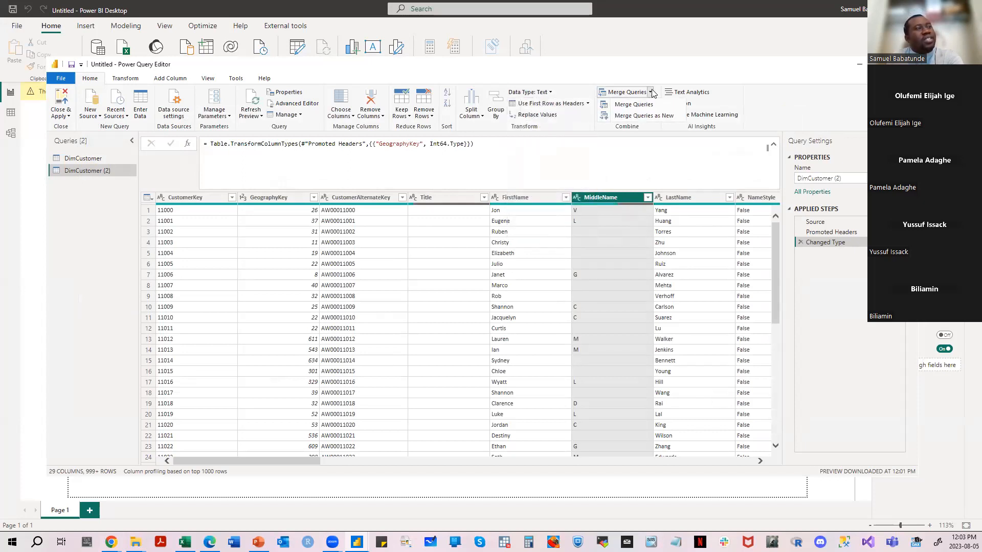
{"action": "left_click", "coordinate": [654, 104]}
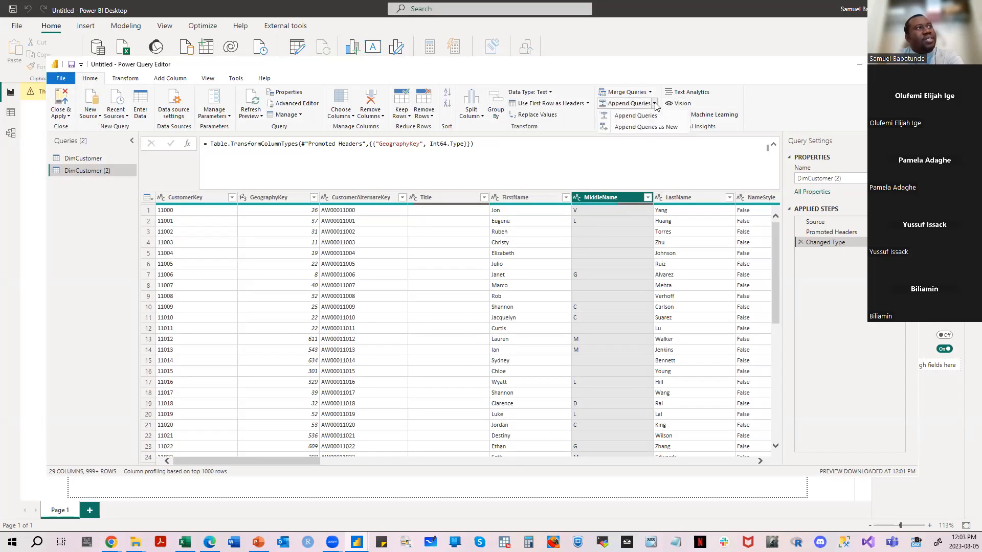
{"action": "left_click", "coordinate": [765, 95]}
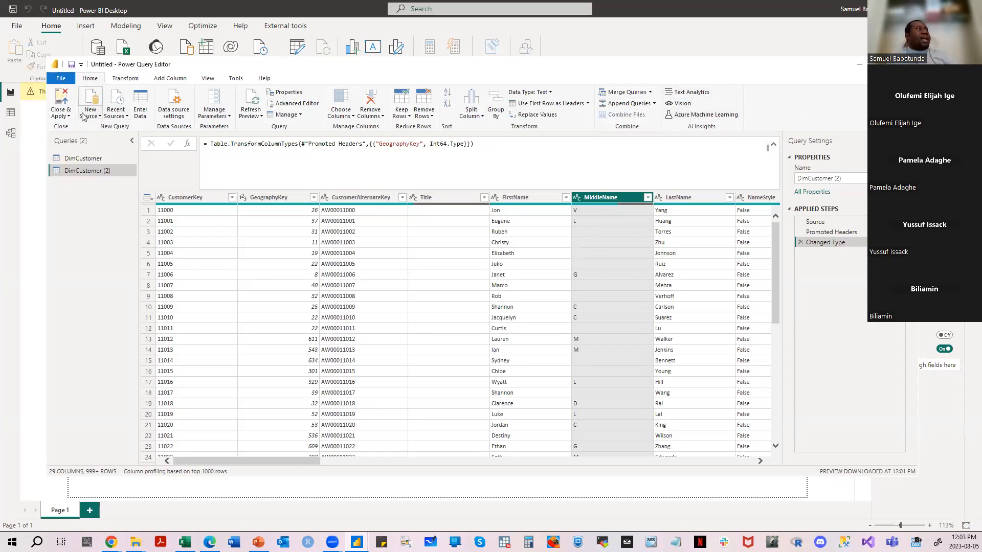
- Compare the DimCustomer and DimCustomer (2) queries and delete the duplicate DimCustomer (2)
{"action": "left_click_drag", "start_coordinate": [272, 462], "coordinate": [211, 463]}
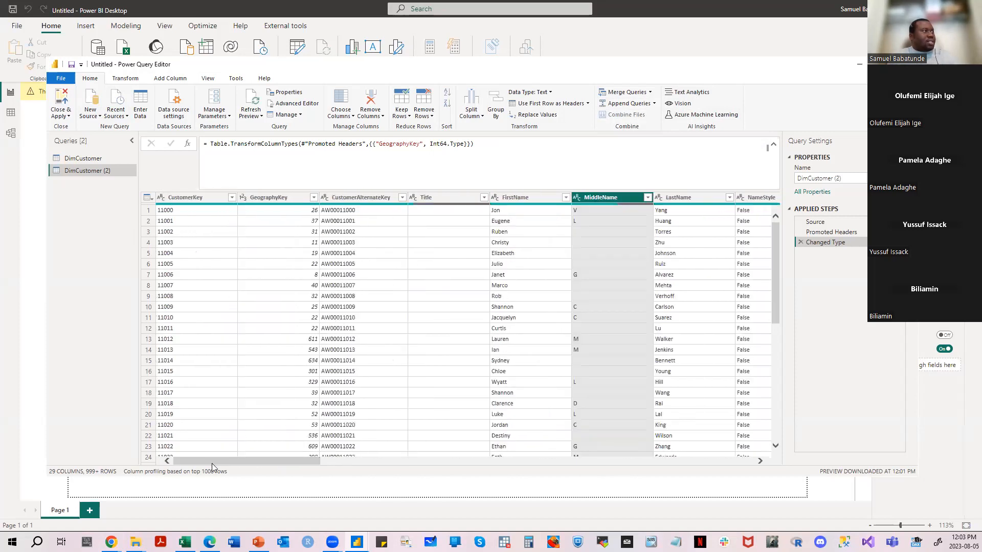
{"action": "left_click", "coordinate": [93, 159]}
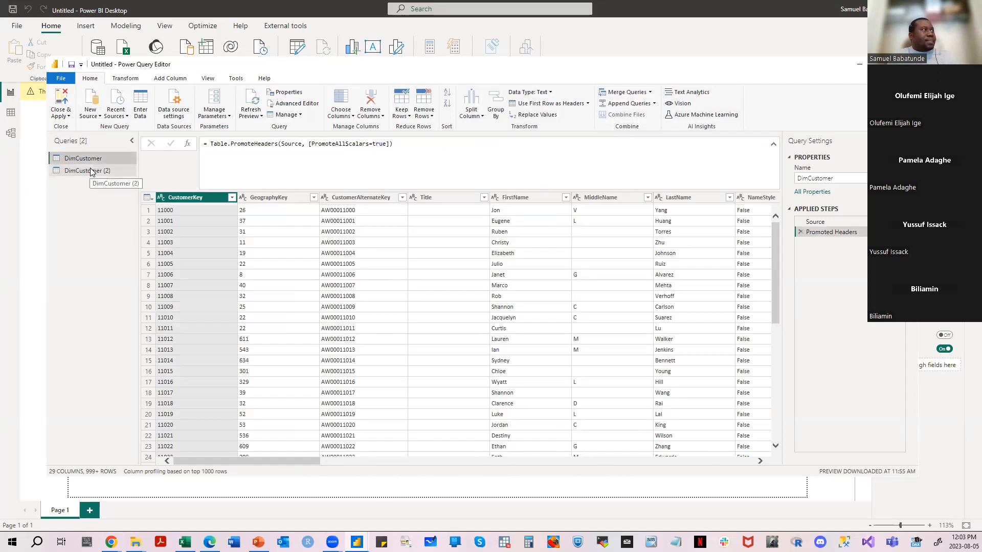
{"action": "left_click", "coordinate": [92, 171]}
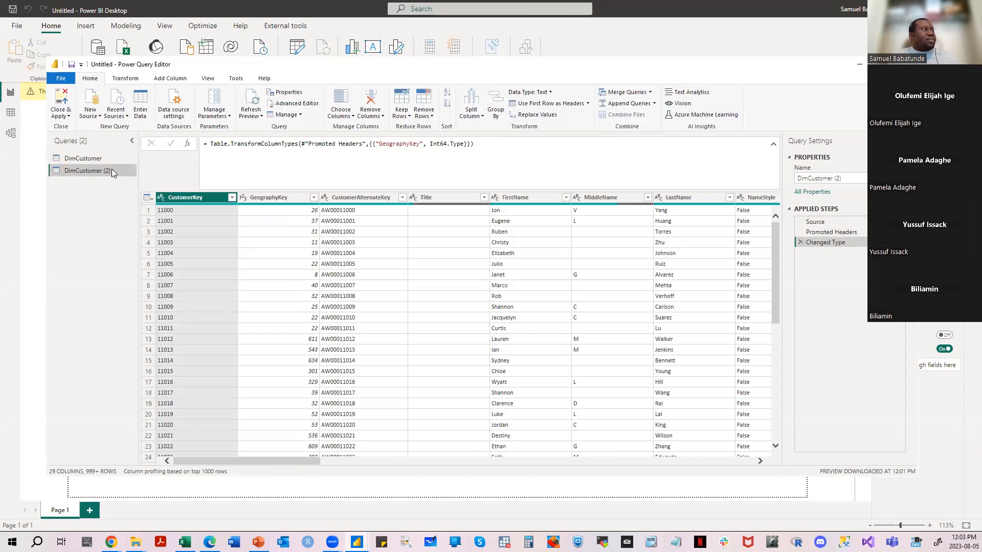
{"action": "right_click", "coordinate": [112, 171]}
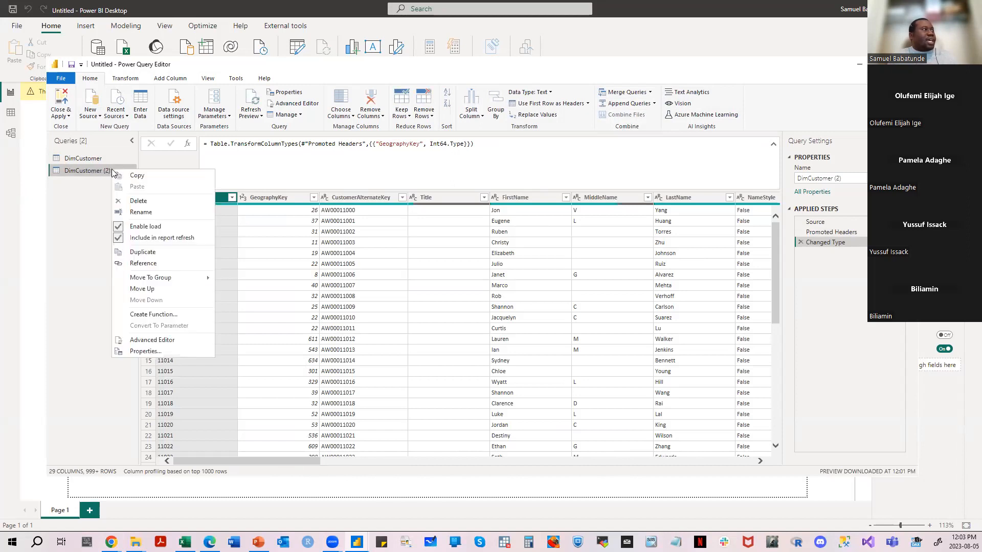
{"action": "left_click", "coordinate": [135, 203]}
{"action": "left_click", "coordinate": [539, 299]}
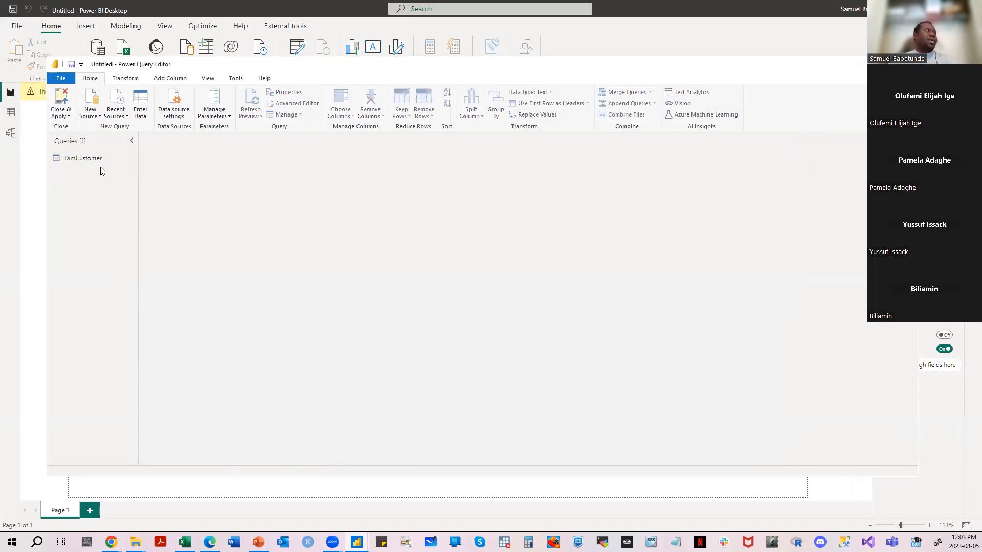
- View the remaining DimCustomer query, apply the query changes and close Power Query Editor to load the table
{"action": "left_click", "coordinate": [76, 160]}
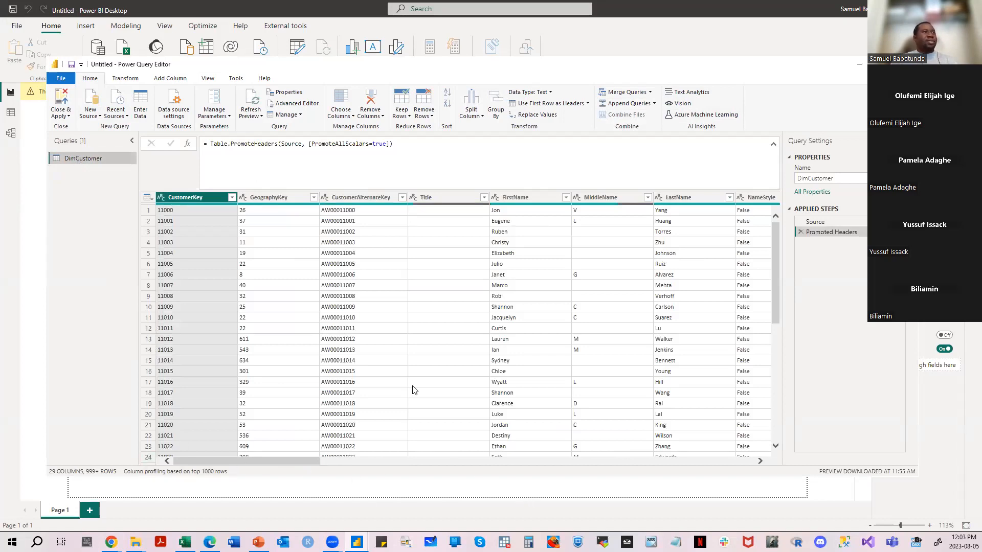
{"action": "left_click", "coordinate": [68, 116]}
{"action": "left_click", "coordinate": [80, 128]}
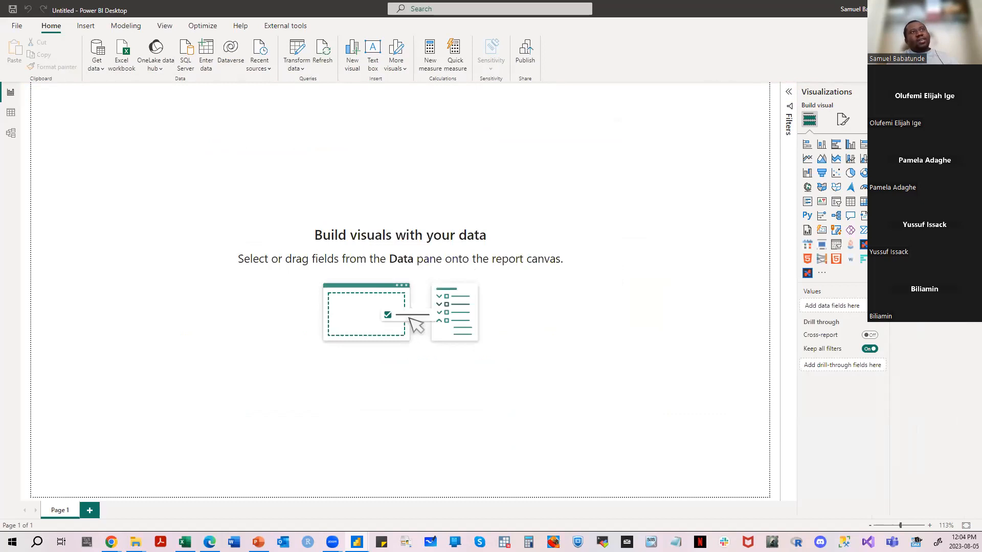
- Check DimCustomer's field list in the report and view the common data sources without picking one
{"action": "left_click", "coordinate": [898, 130]}
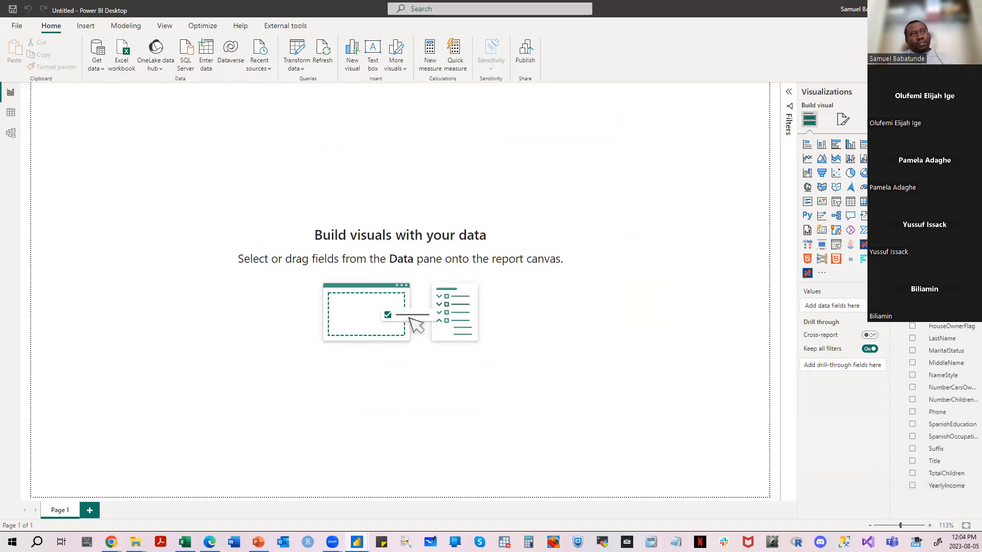
{"action": "left_click", "coordinate": [899, 130]}
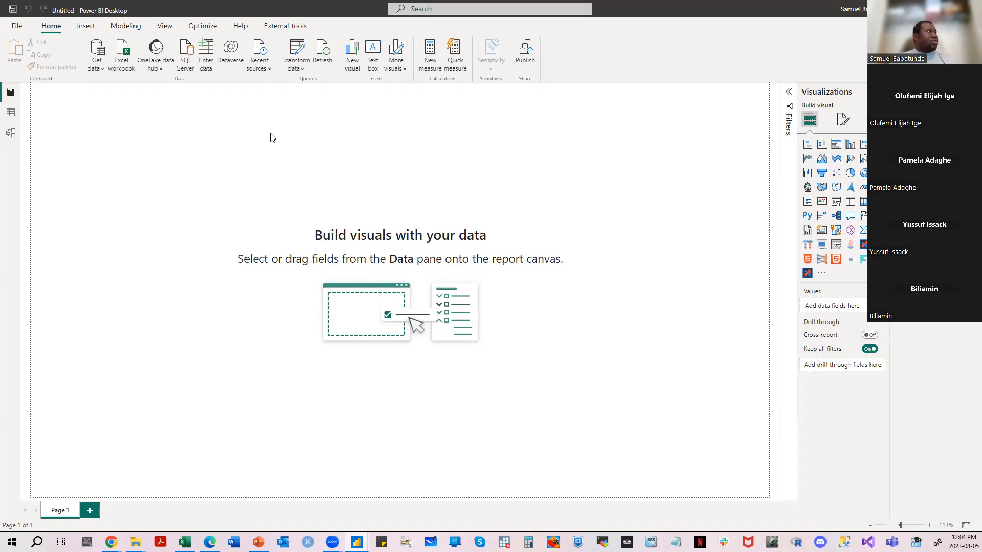
{"action": "left_click", "coordinate": [104, 64]}
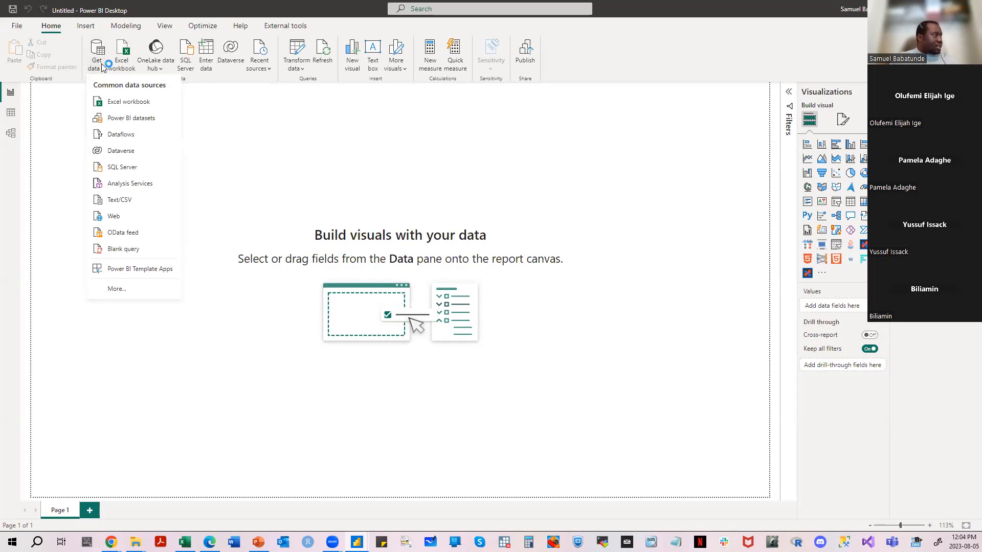
{"action": "left_click", "coordinate": [188, 72]}
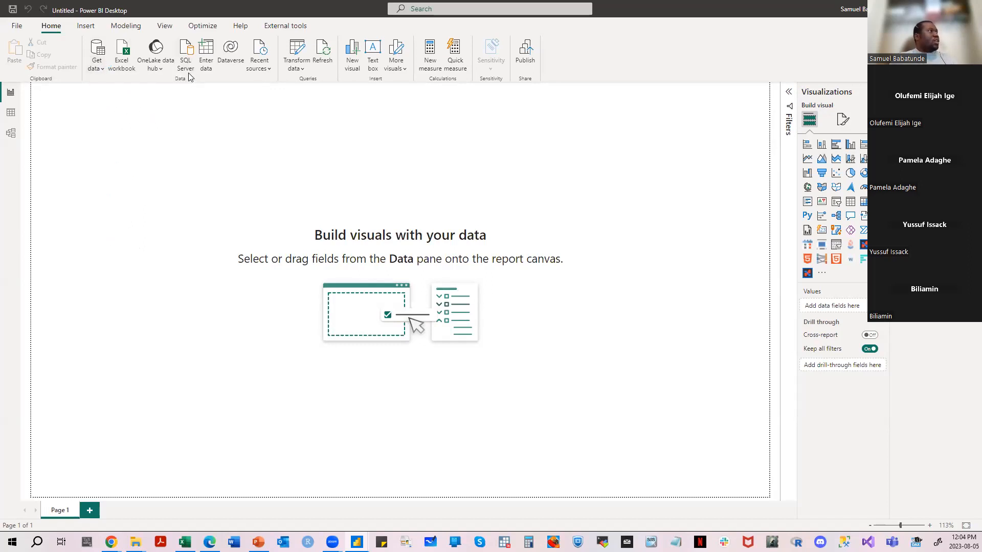
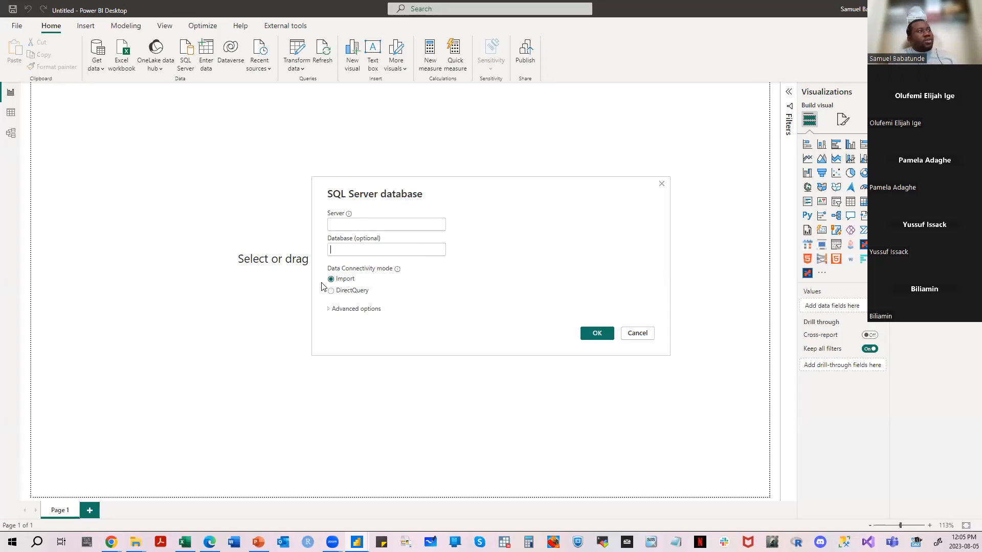
- Compare the Import and DirectQuery modes and the advanced options for a SQL Server database, and close the dialog without connecting
{"action": "left_click", "coordinate": [356, 295]}
{"action": "left_click", "coordinate": [330, 310]}
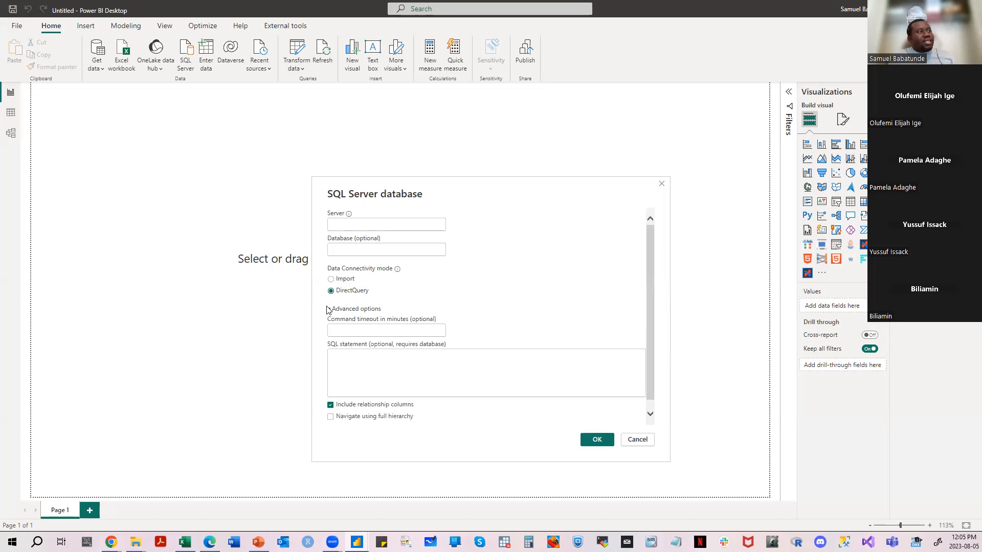
{"action": "left_click", "coordinate": [330, 310]}
{"action": "left_click", "coordinate": [330, 310]}
{"action": "left_click", "coordinate": [330, 310]}
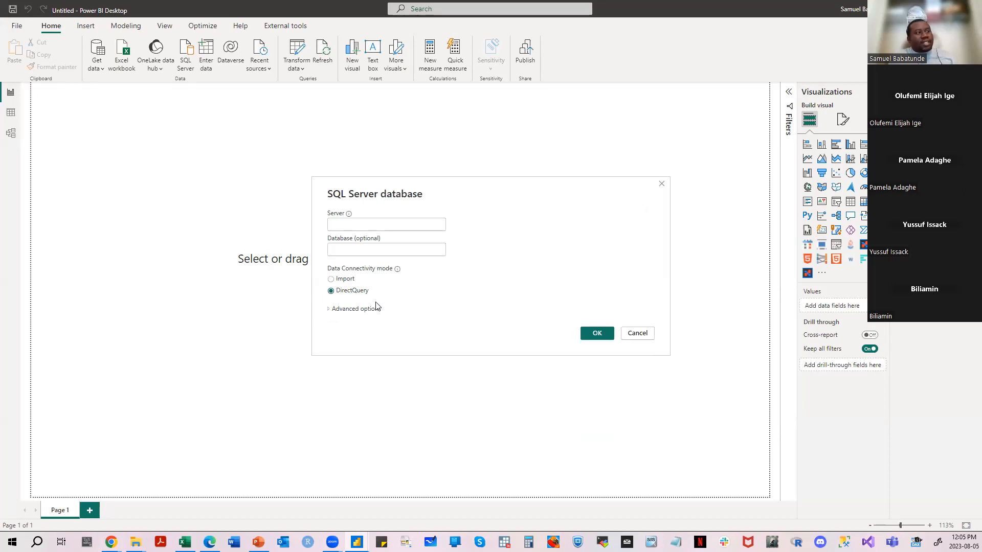
{"action": "left_click", "coordinate": [345, 282]}
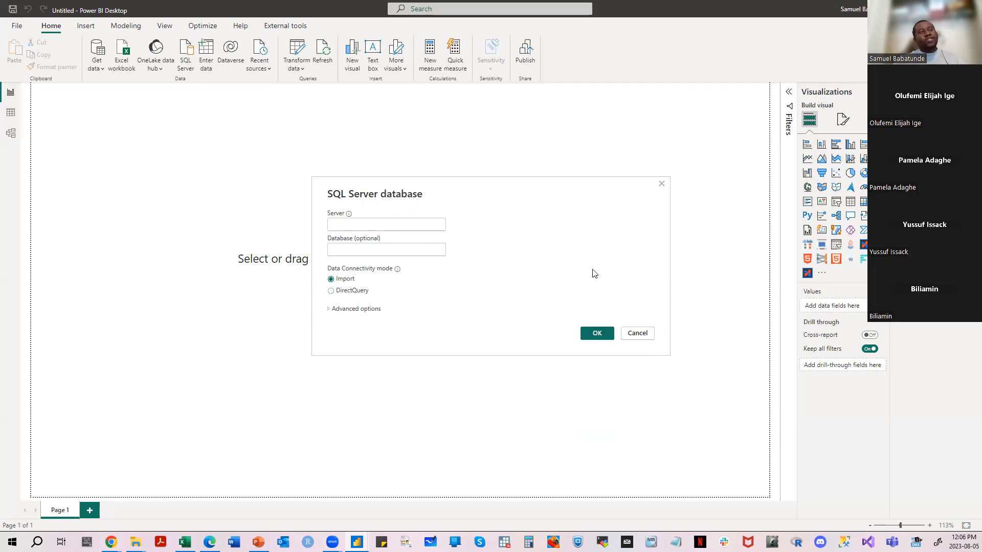
{"action": "left_click", "coordinate": [607, 337]}
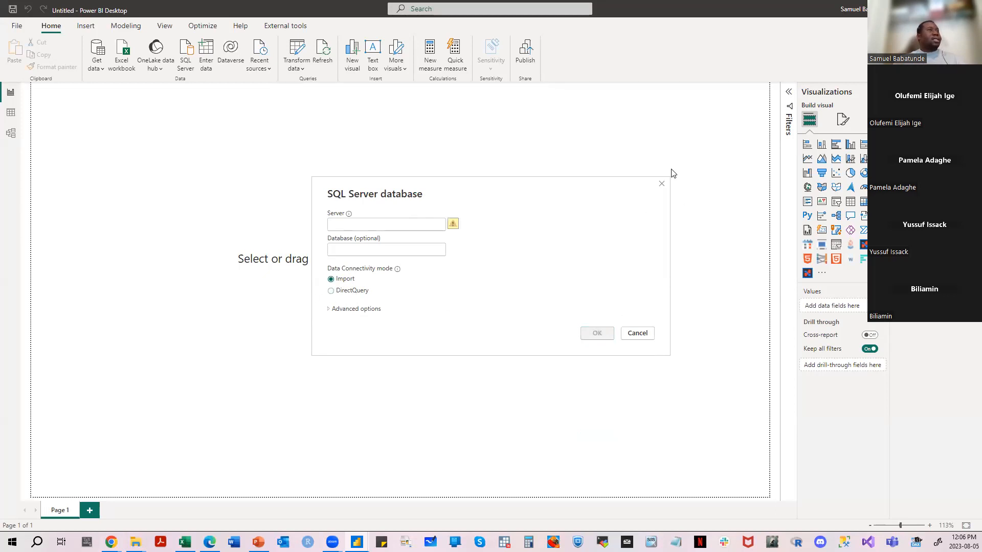
{"action": "left_click", "coordinate": [661, 185]}
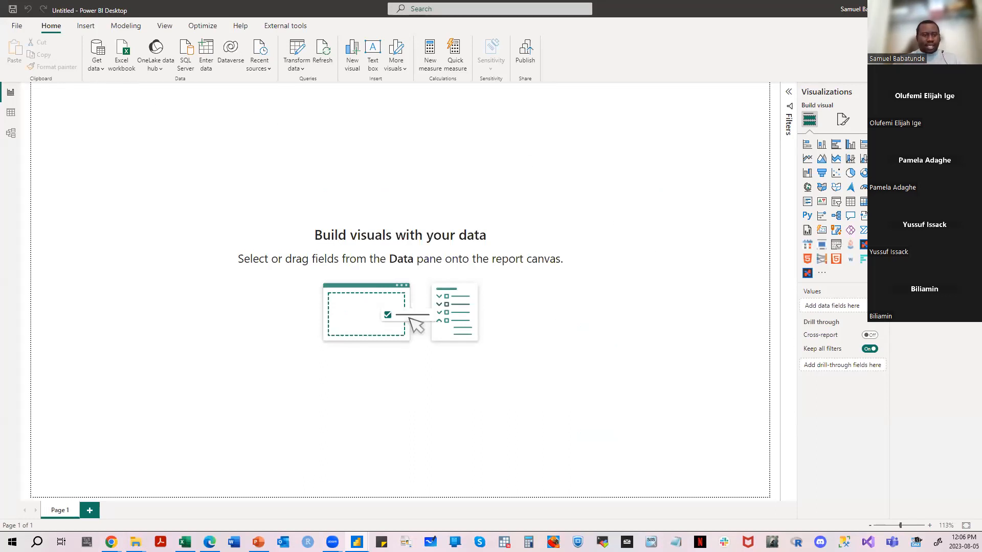
- View the Save As dialog and the Publish to Power BI option without saving or publishing the report
{"action": "key", "text": "alt+Tab"}
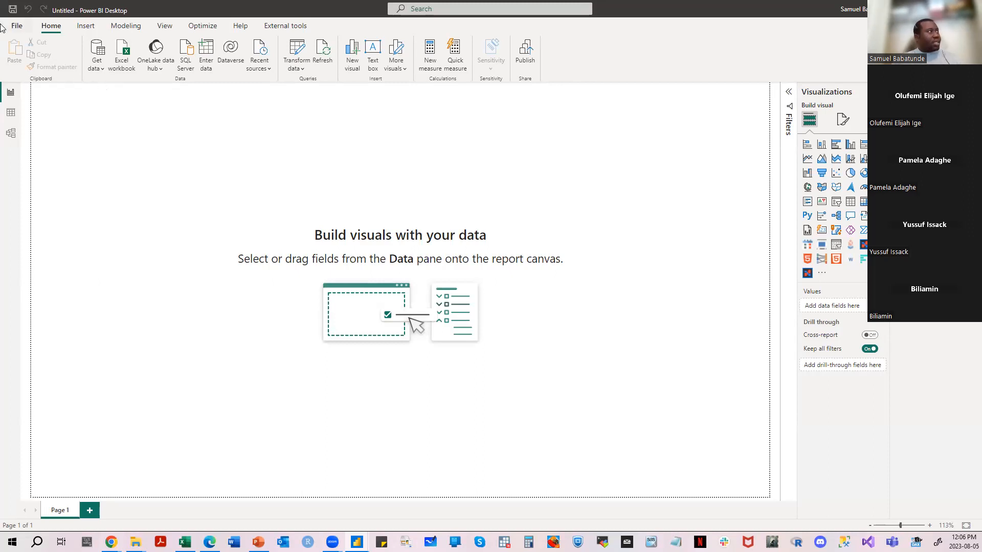
{"action": "left_click", "coordinate": [17, 27]}
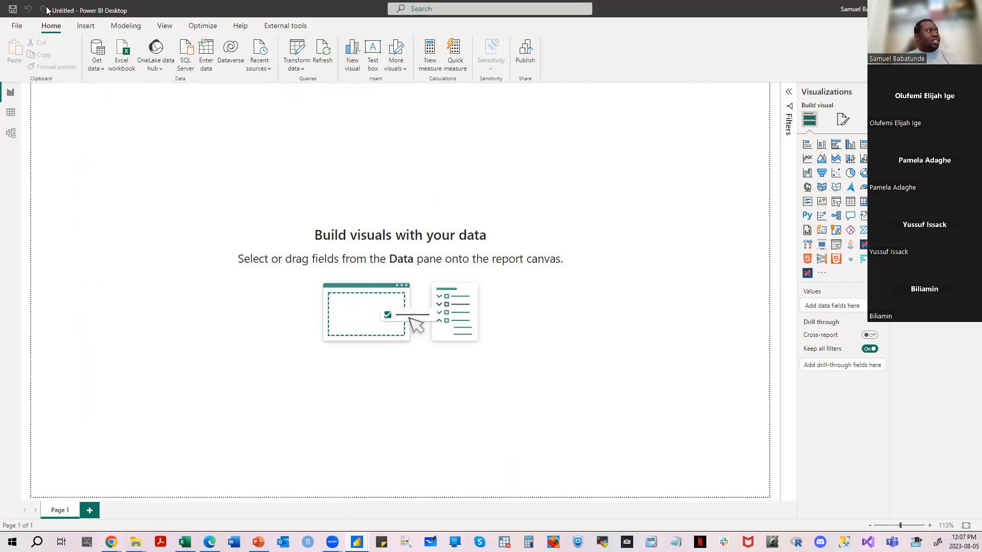
{"action": "left_click", "coordinate": [13, 10]}
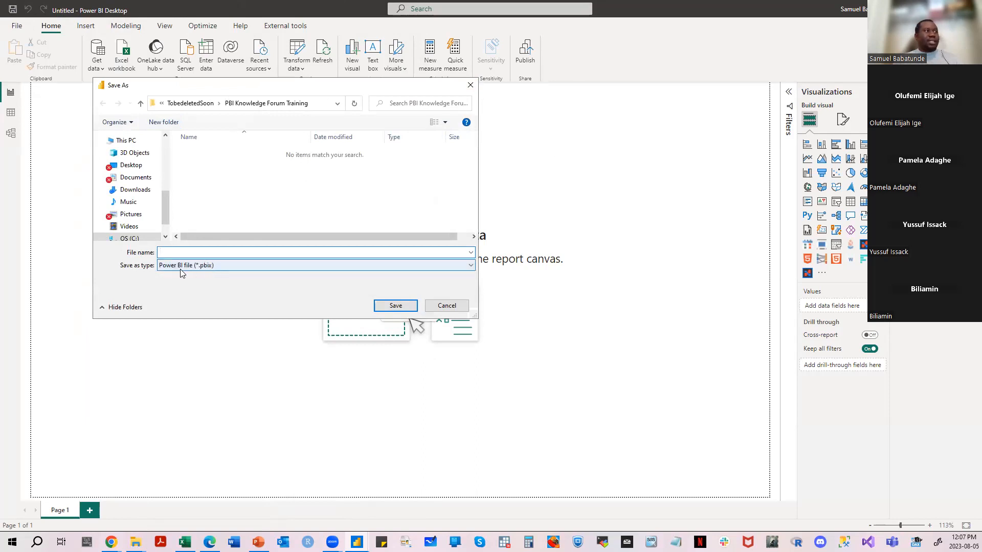
{"action": "left_click", "coordinate": [470, 85]}
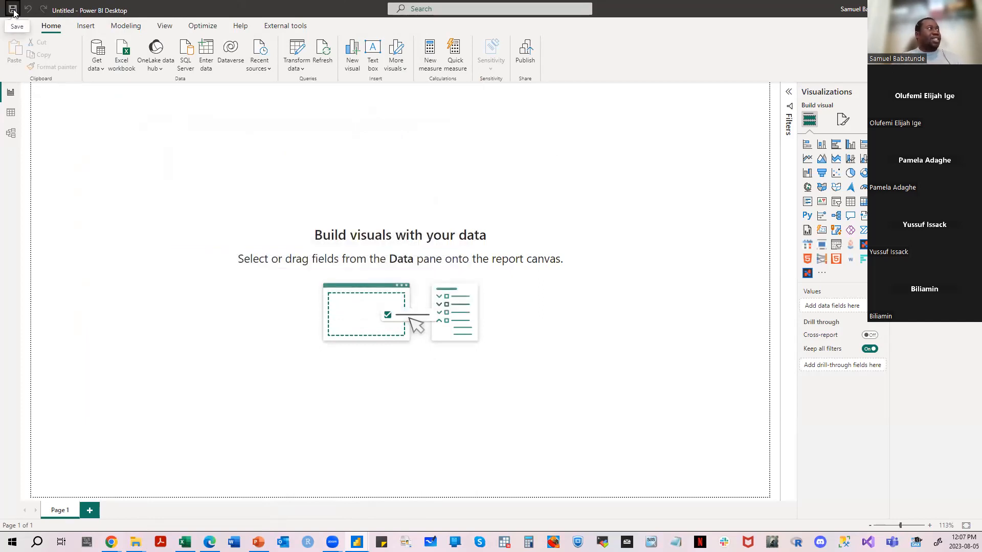
{"action": "left_click", "coordinate": [14, 26]}
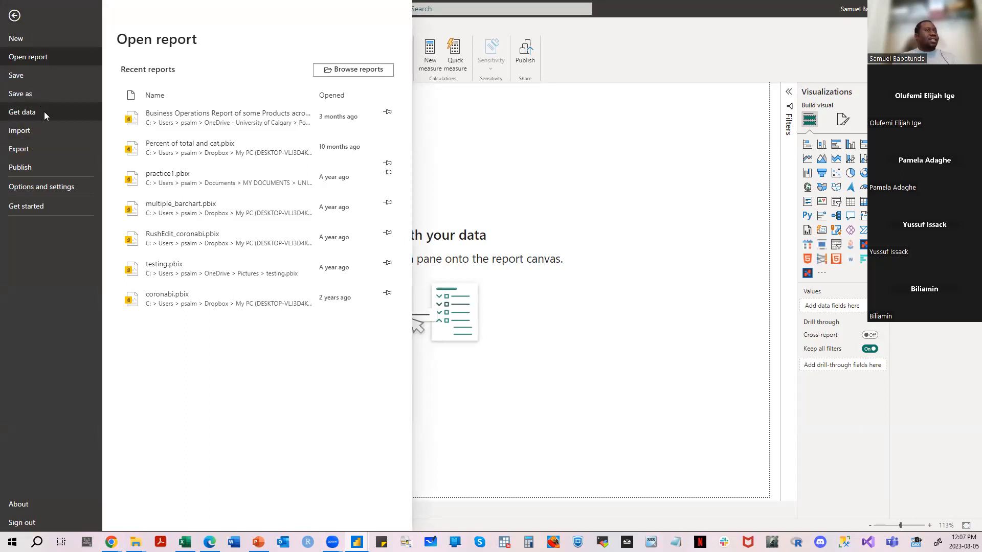
{"action": "left_click", "coordinate": [38, 165]}
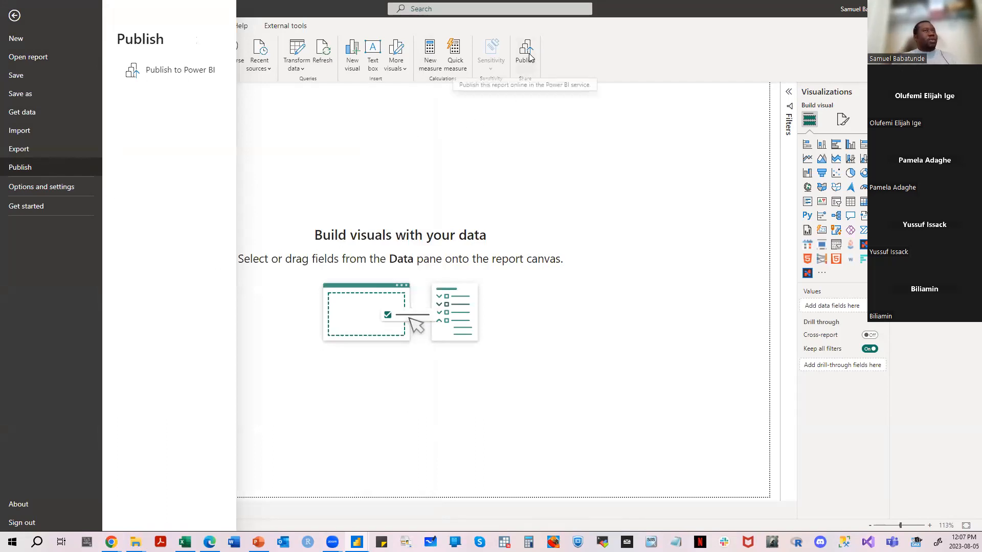
{"action": "key", "text": "Escape"}
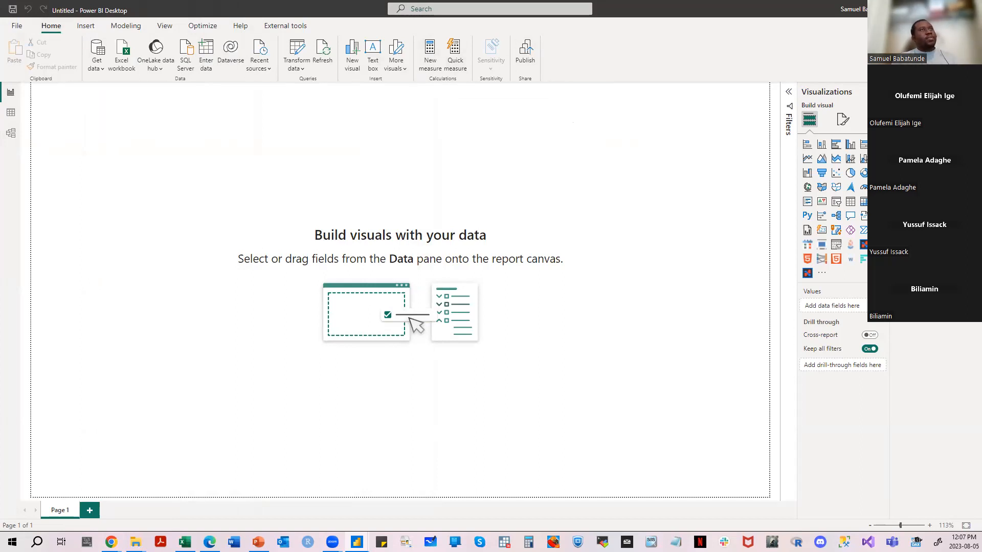
- Check the signed-in account's details and its Power BI service link without opening it
{"action": "left_click", "coordinate": [851, 8]}
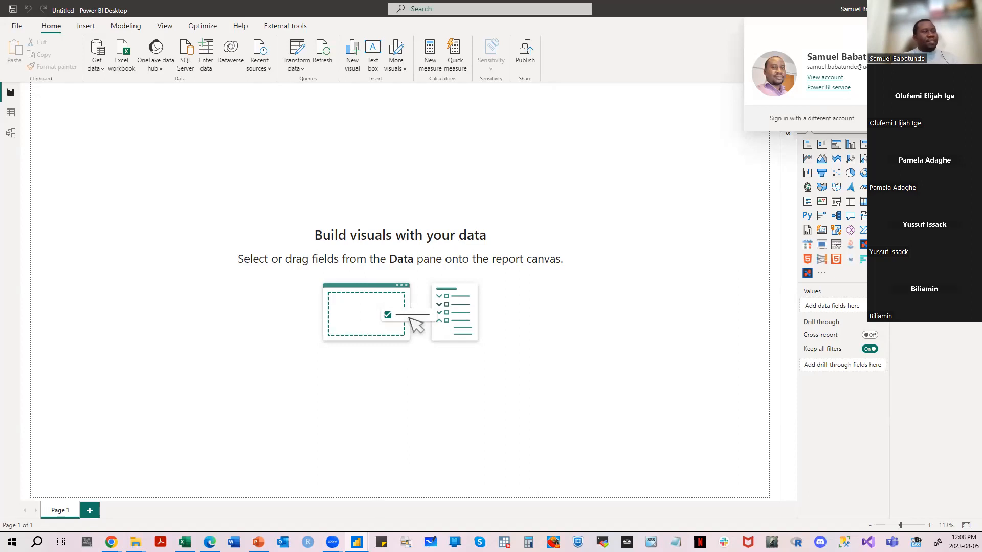
{"action": "left_click", "coordinate": [495, 157]}
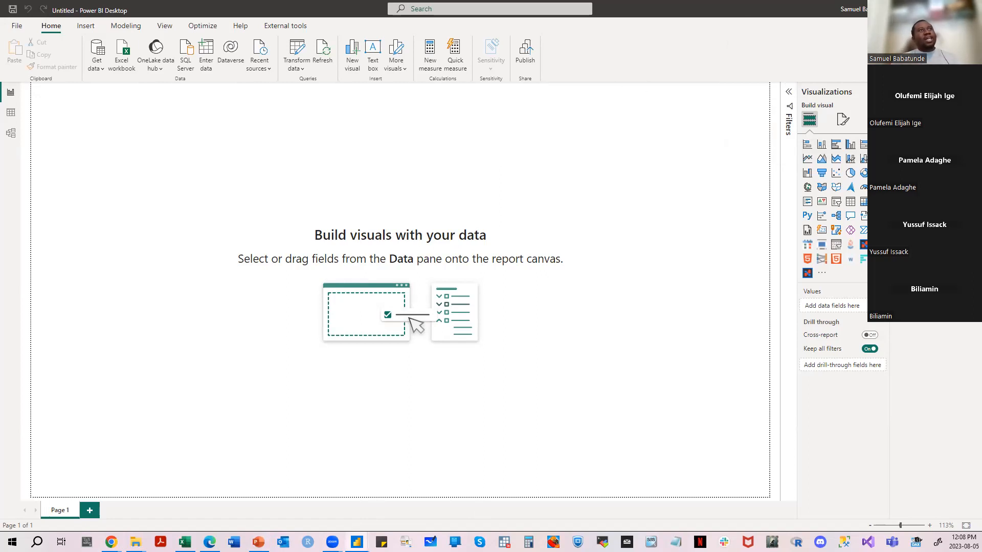
{"action": "left_click", "coordinate": [853, 8]}
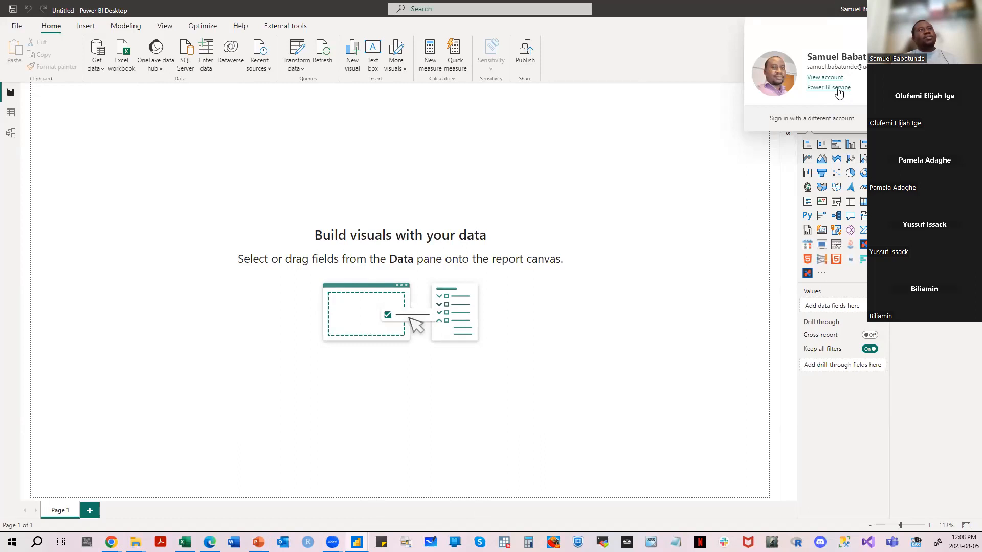
{"action": "left_click", "coordinate": [631, 99]}
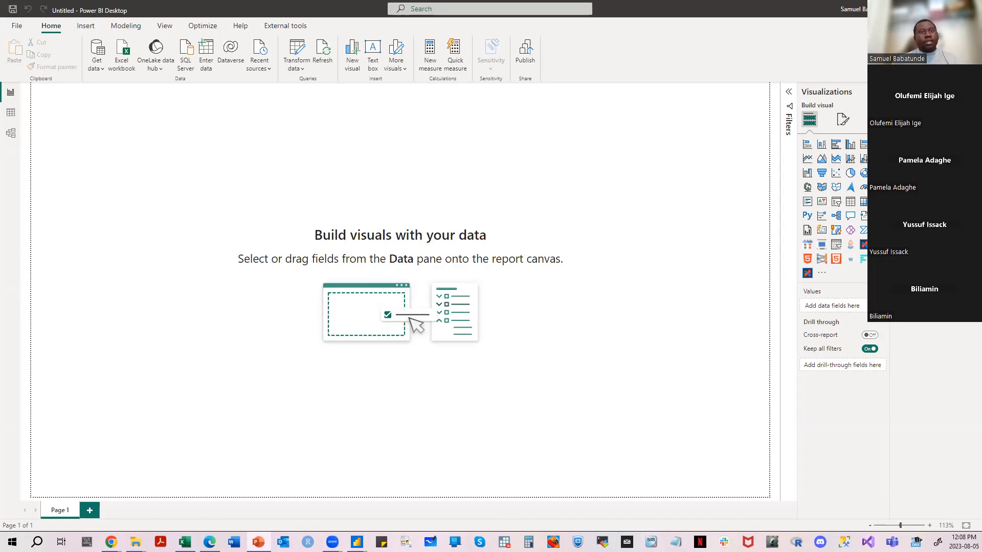
- Present the Overview of PowerBI slide in PowerPoint, end the slide show and return to Power BI Desktop
{"action": "left_click", "coordinate": [265, 166]}
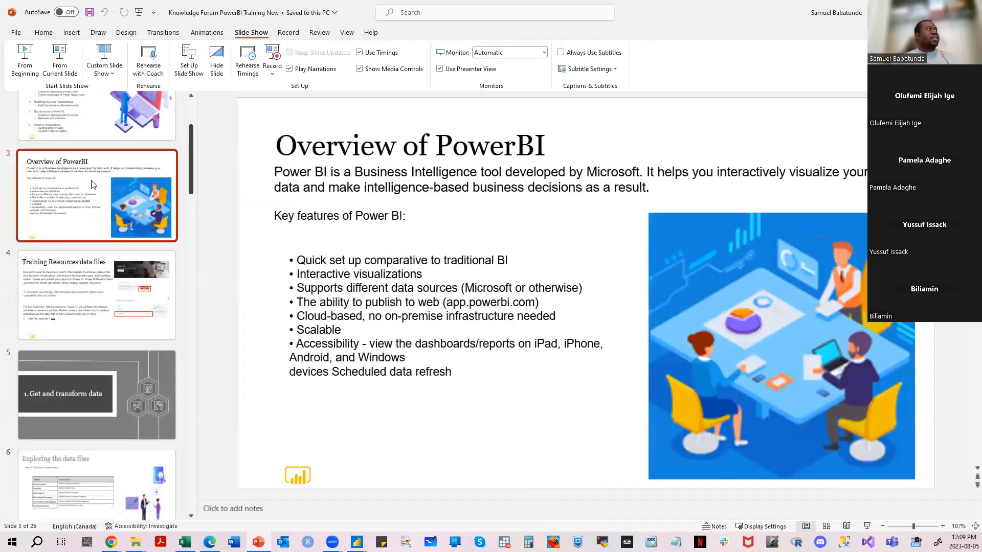
{"action": "left_click", "coordinate": [59, 60]}
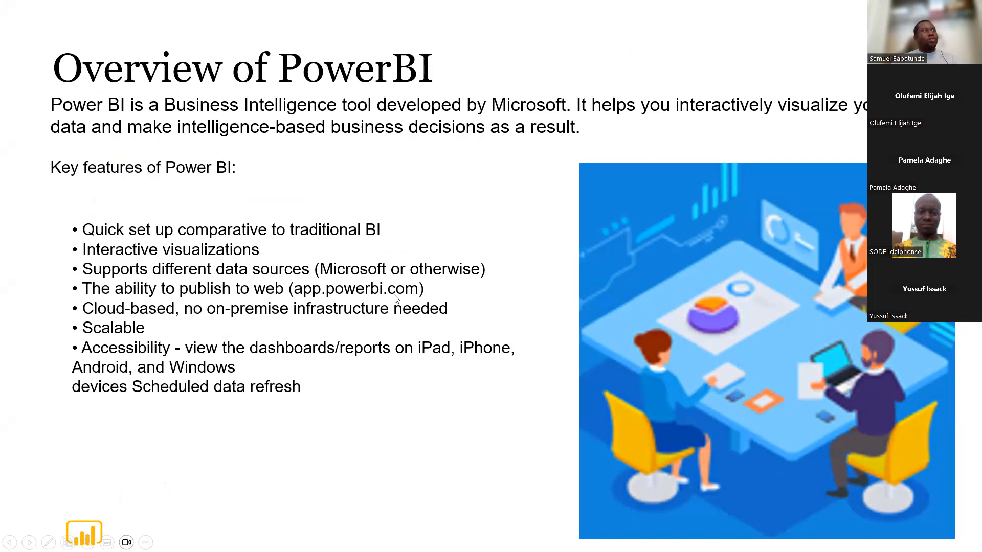
{"action": "key", "text": "Escape"}
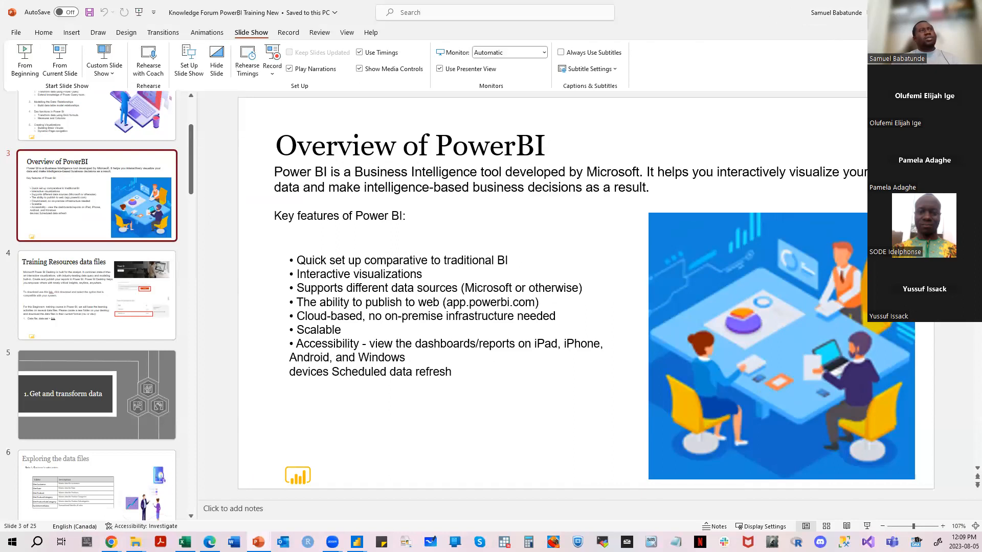
{"action": "left_click", "coordinate": [909, 12]}
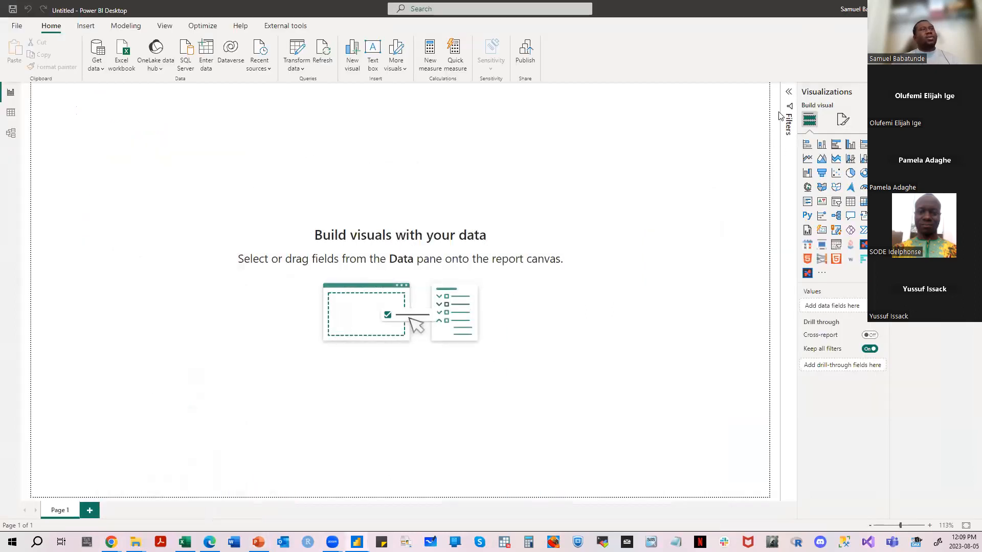
- Point out the account's Power BI service link and bring up the service's Public workspace in Edge
{"action": "left_click", "coordinate": [861, 9]}
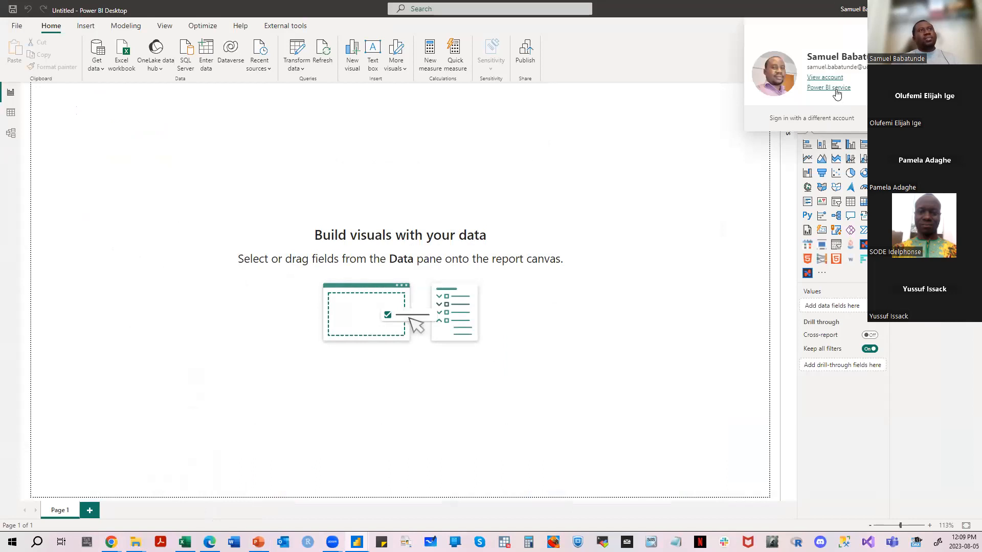
{"action": "left_click", "coordinate": [586, 173]}
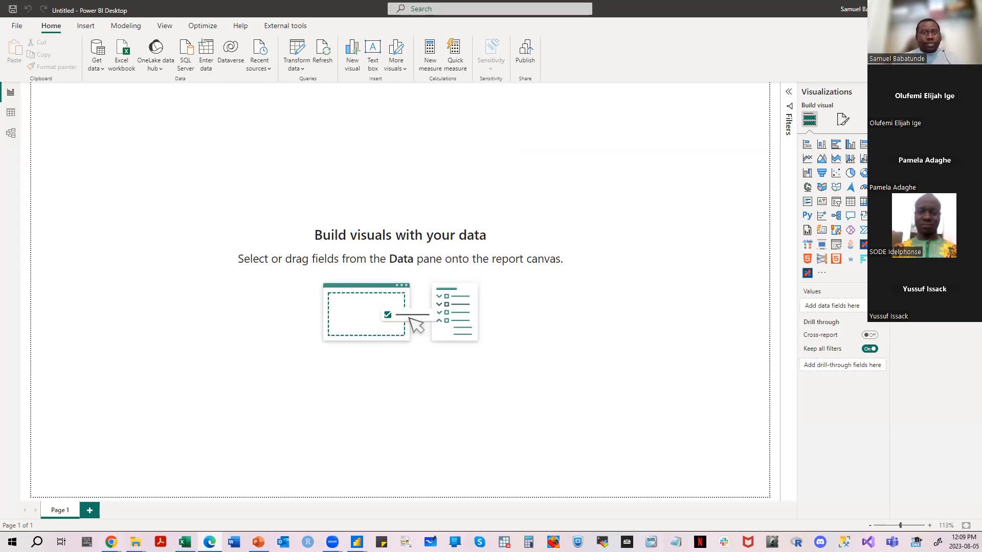
{"action": "left_click_drag", "start_coordinate": [0, 94], "coordinate": [290, 94]}
{"action": "left_click", "coordinate": [375, 81]}
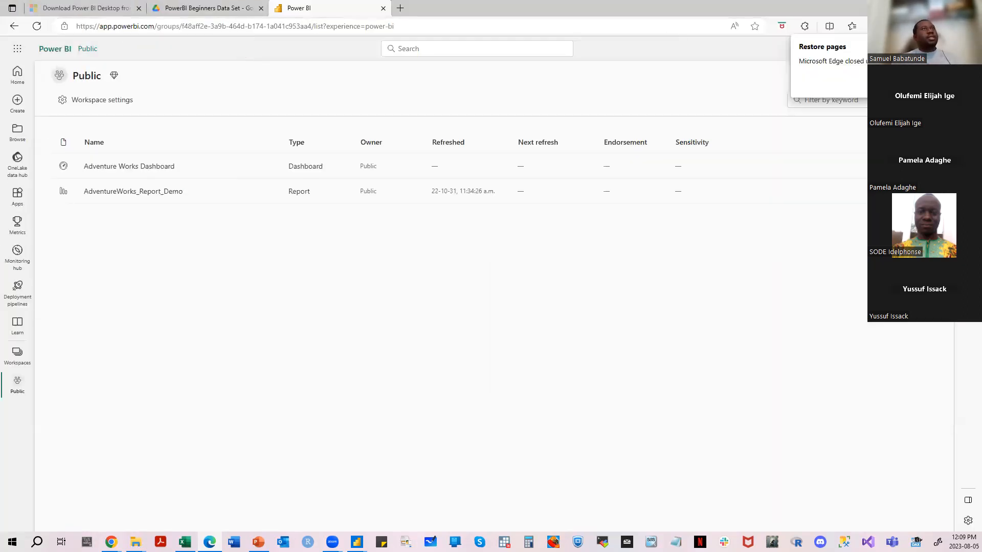
- Return to Power BI Desktop and review the account details and the publish command without publishing
{"action": "key", "text": "alt+Tab"}
{"action": "left_click", "coordinate": [853, 9]}
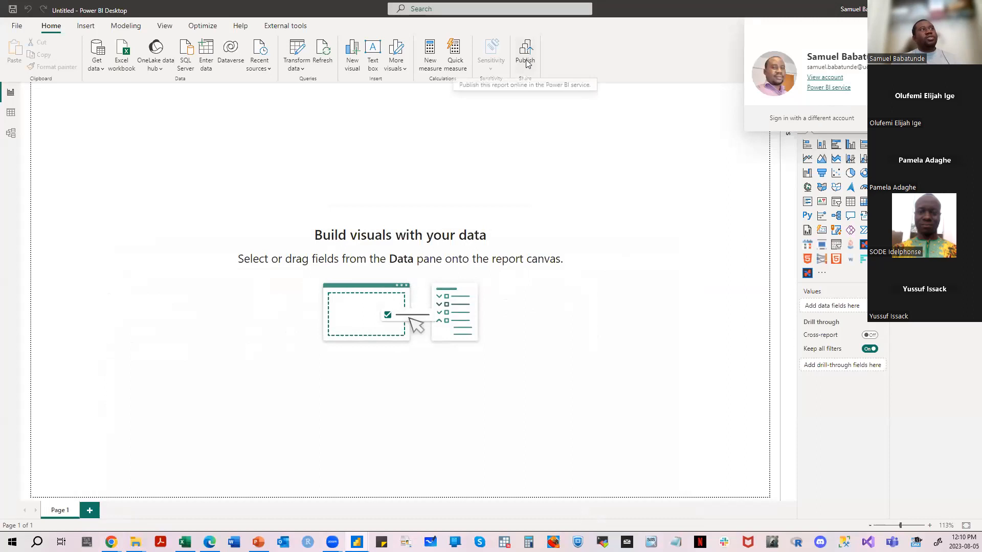
{"action": "left_click", "coordinate": [548, 64]}
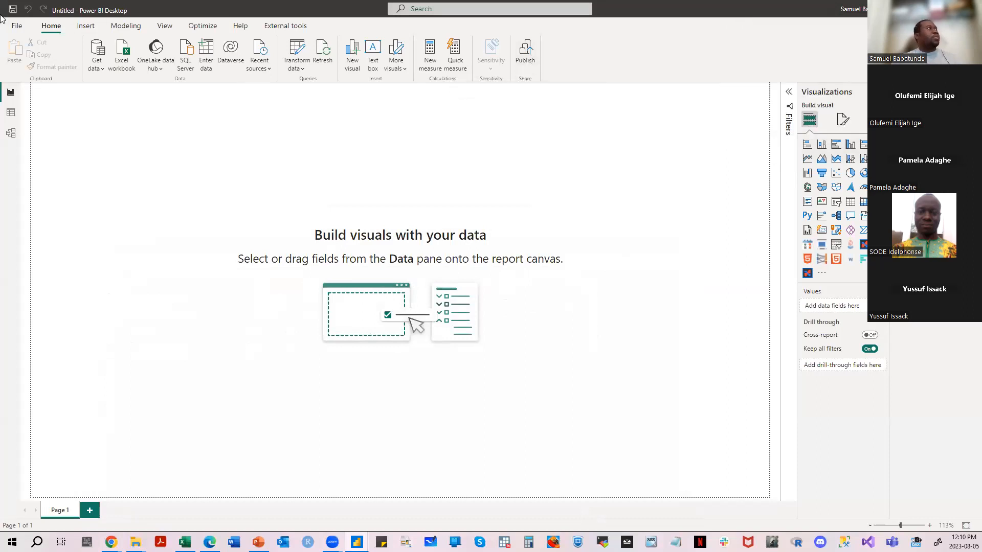
{"action": "left_click", "coordinate": [17, 25]}
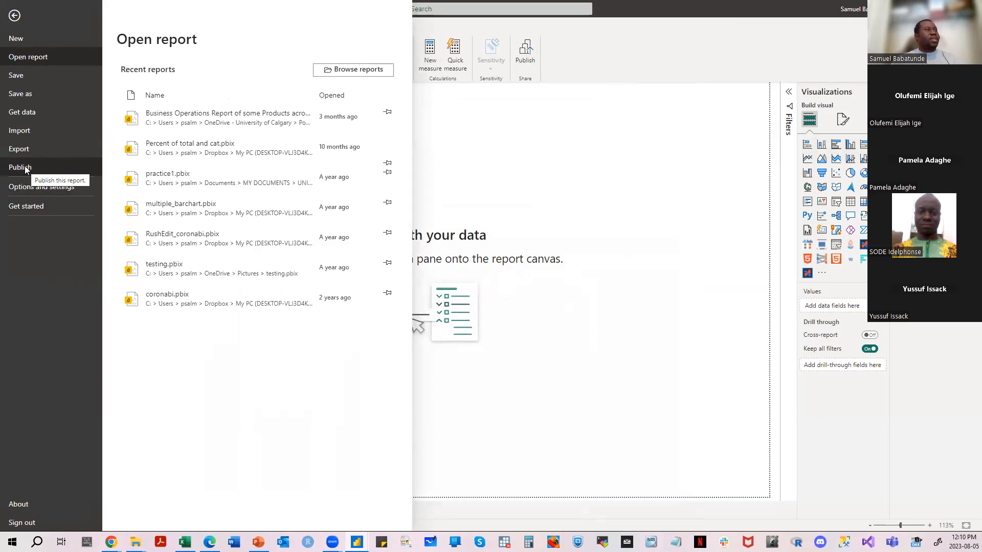
{"action": "left_click", "coordinate": [613, 161]}
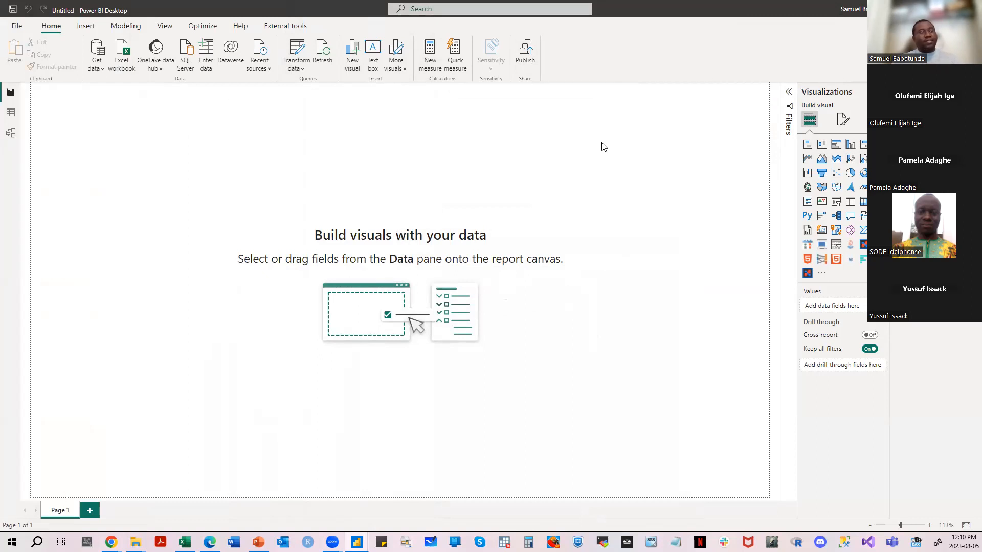
- Check the account details in Power BI Desktop, switch to Edge and check the account's license type in the Power BI service
{"action": "left_click", "coordinate": [875, 8]}
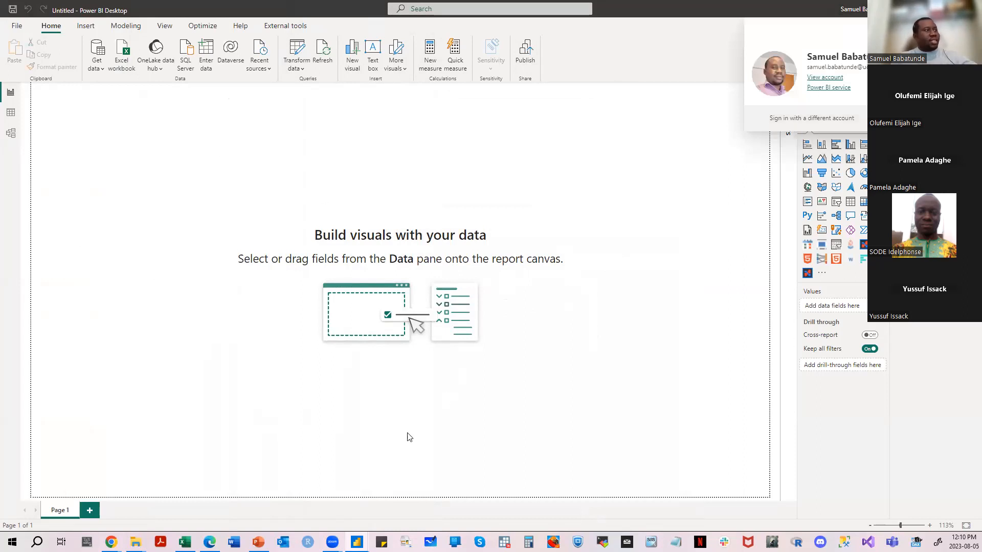
{"action": "left_click", "coordinate": [209, 541]}
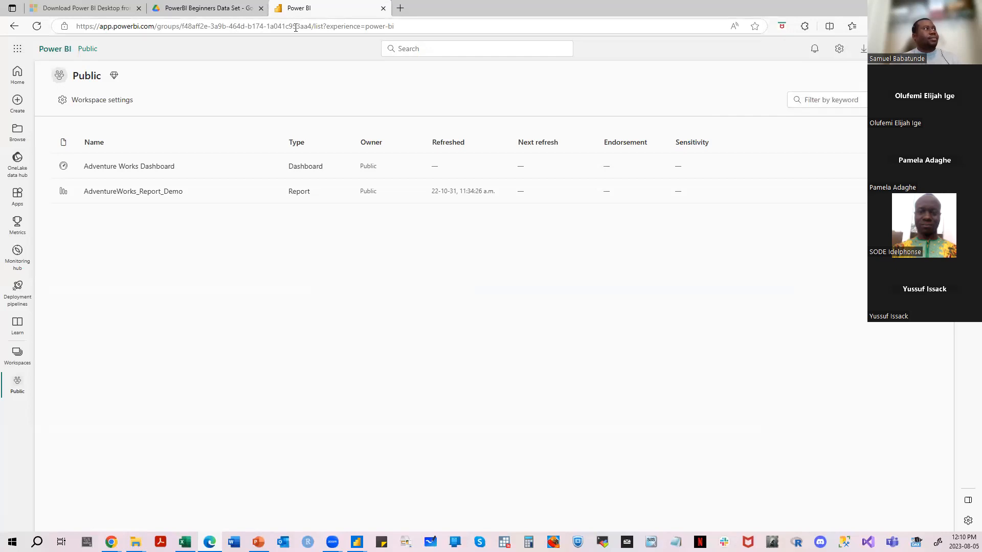
{"action": "left_click", "coordinate": [938, 48]}
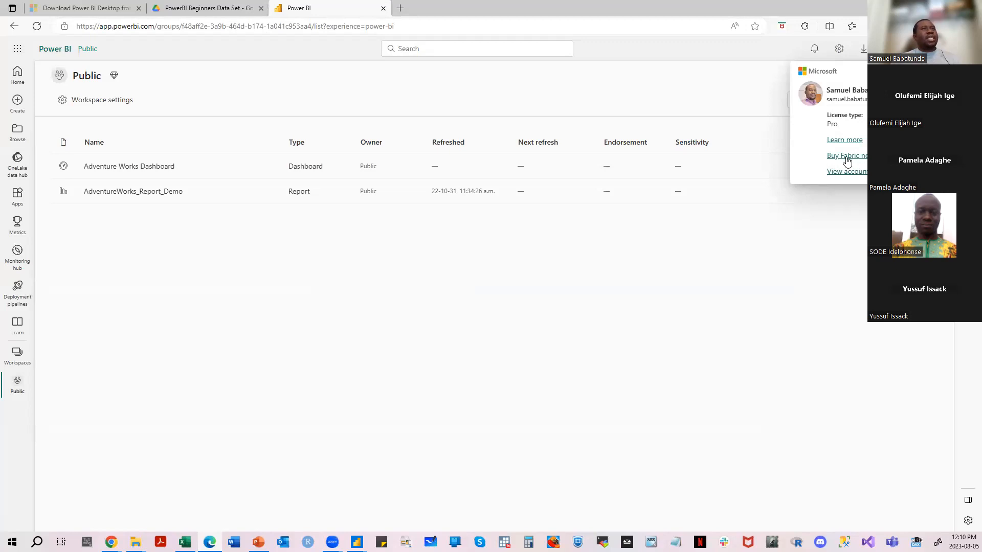
{"action": "left_click", "coordinate": [698, 71]}
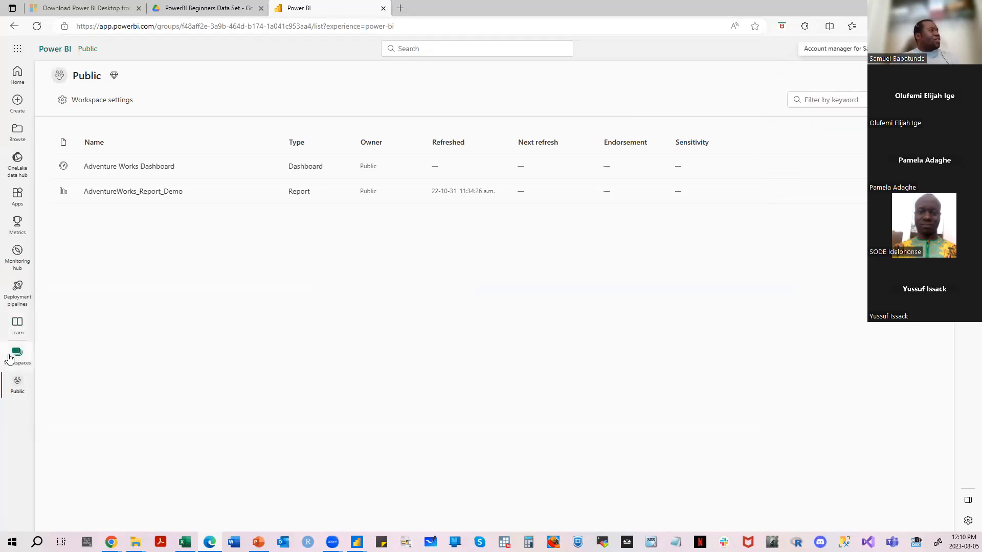
- View the Microsoft 365 app list, open the Power BI service's Apps page and dismiss the feedback survey
{"action": "left_click", "coordinate": [16, 49]}
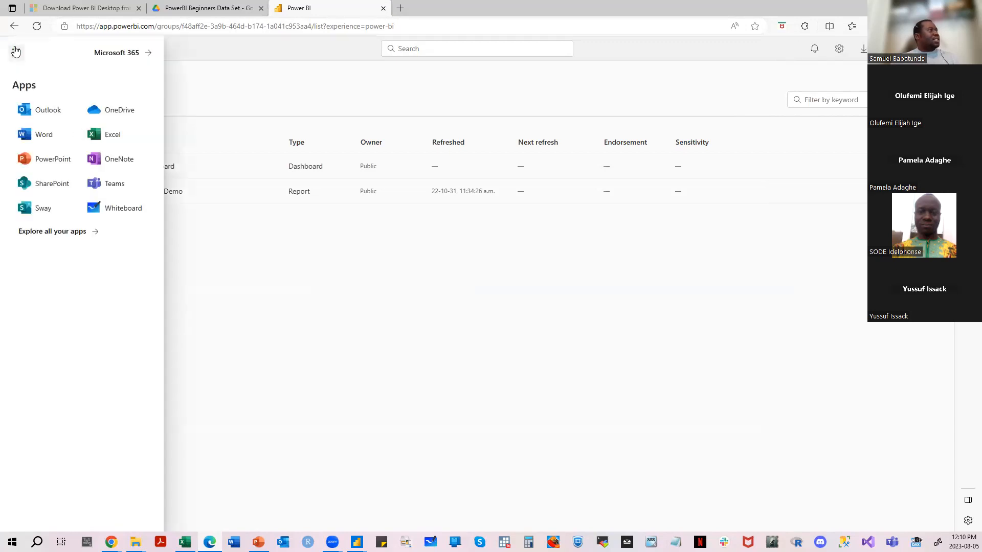
{"action": "left_click", "coordinate": [269, 64]}
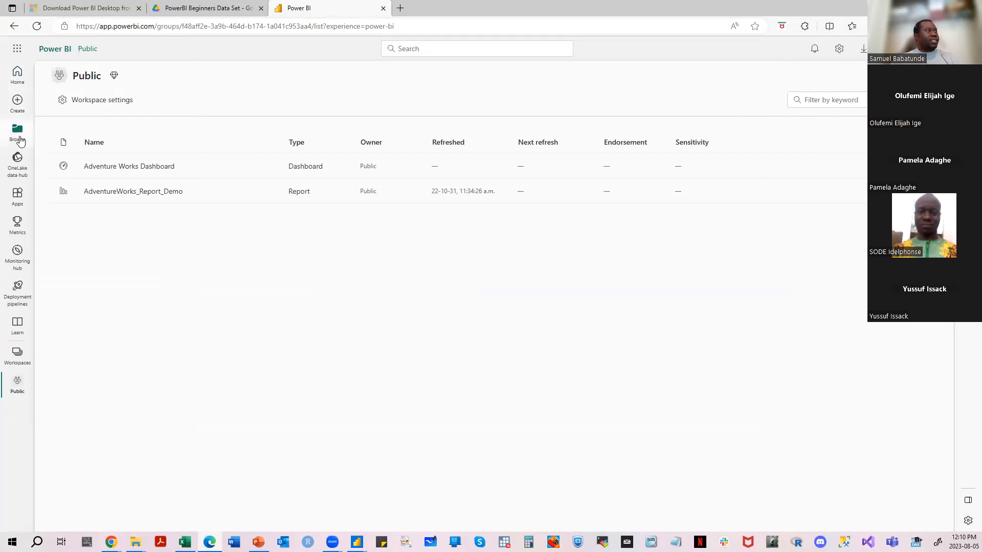
{"action": "left_click", "coordinate": [18, 195]}
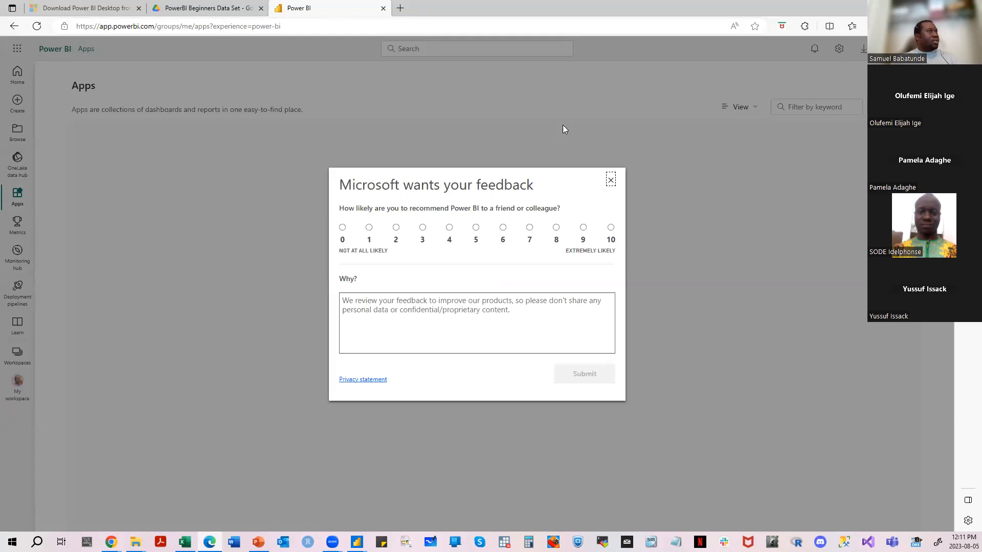
{"action": "left_click", "coordinate": [610, 180]}
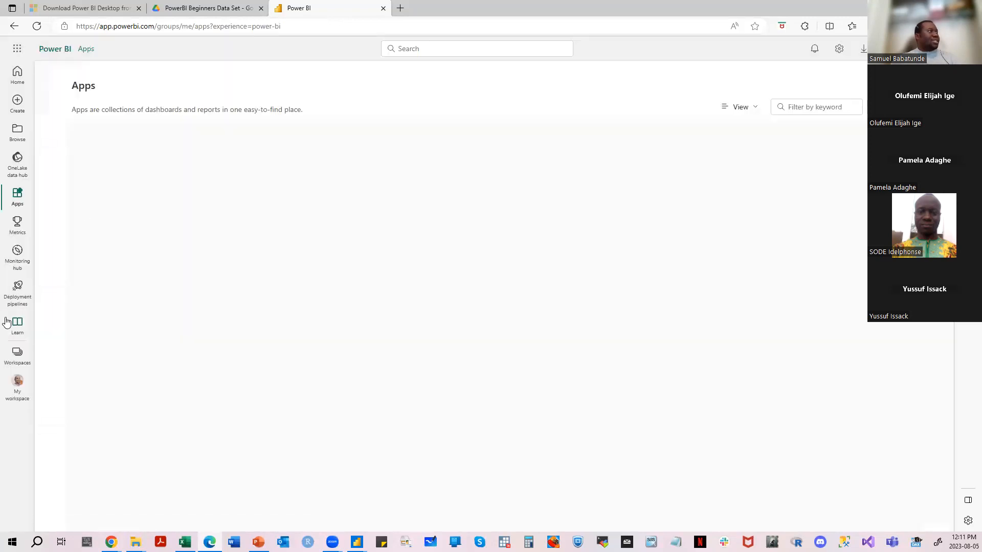
- Open the AdventureWorks_Report_Demo report from the Public workspace and view its file options and date range slicer
{"action": "left_click", "coordinate": [9, 361]}
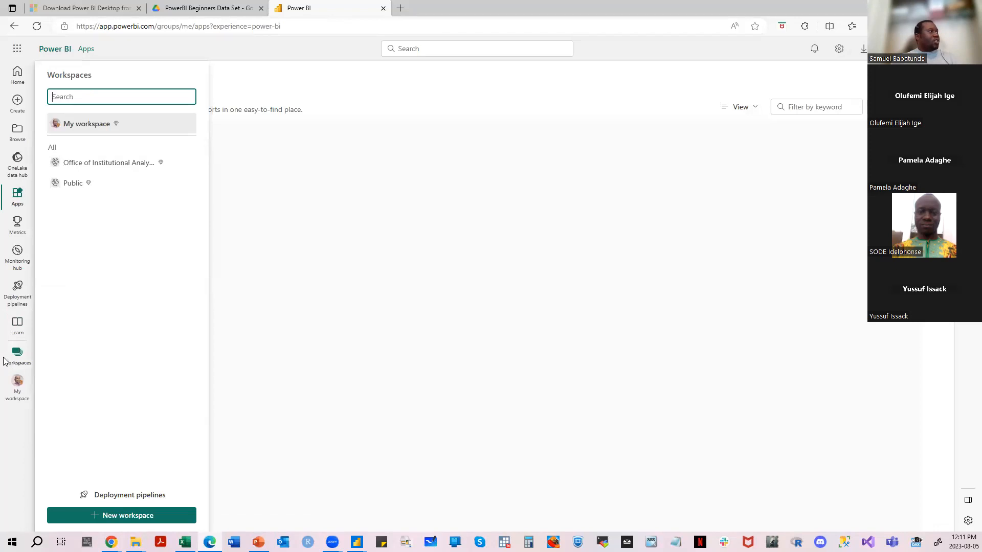
{"action": "left_click", "coordinate": [69, 185]}
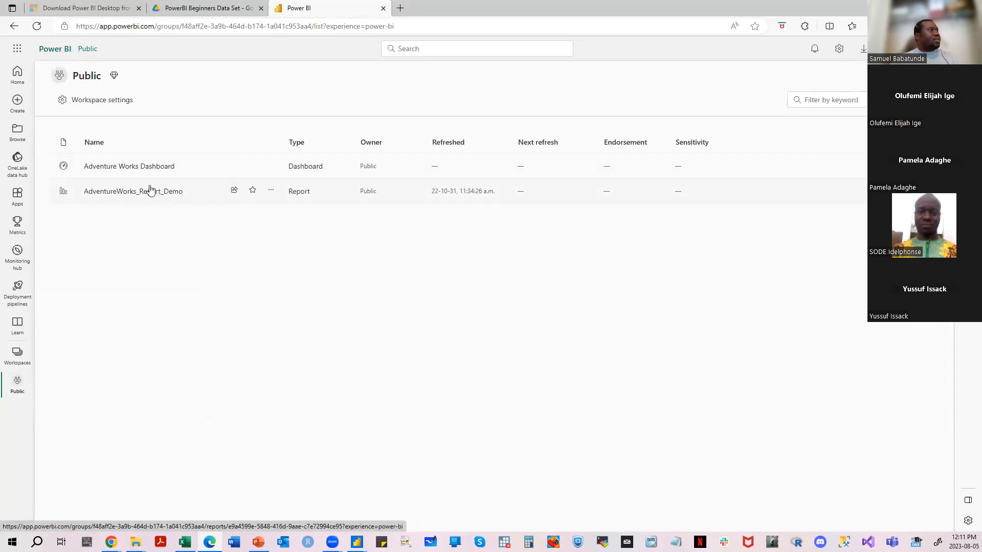
{"action": "left_click", "coordinate": [150, 190]}
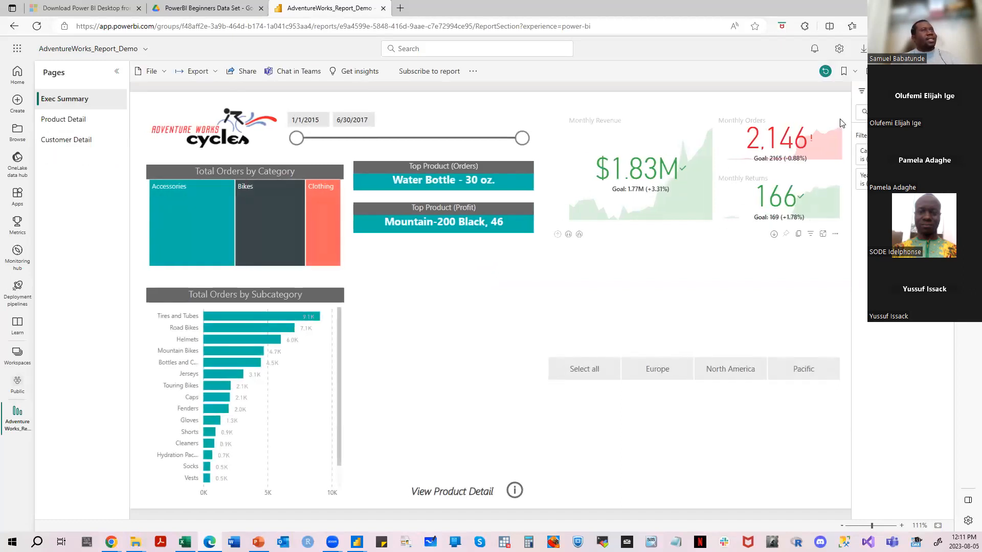
{"action": "left_click", "coordinate": [163, 74]}
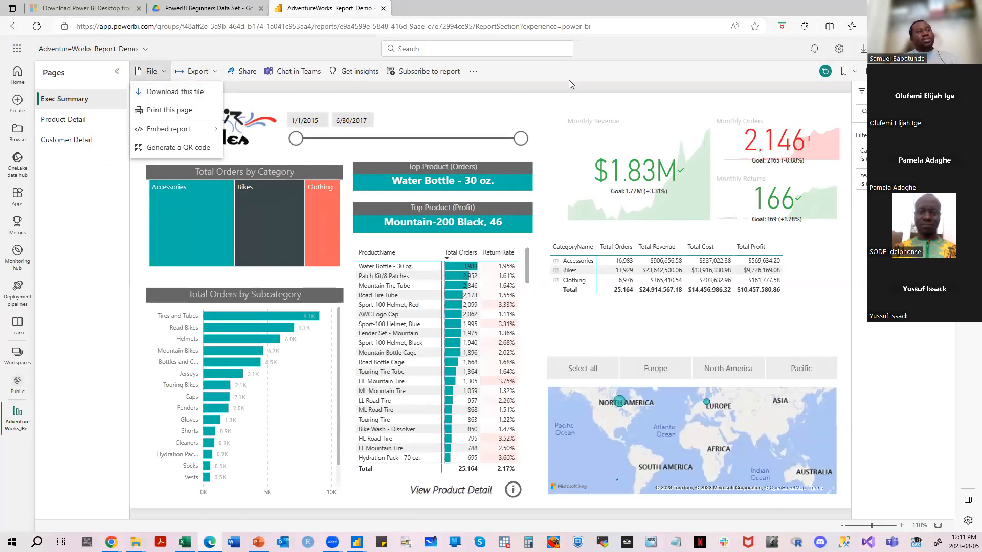
{"action": "left_click", "coordinate": [589, 77]}
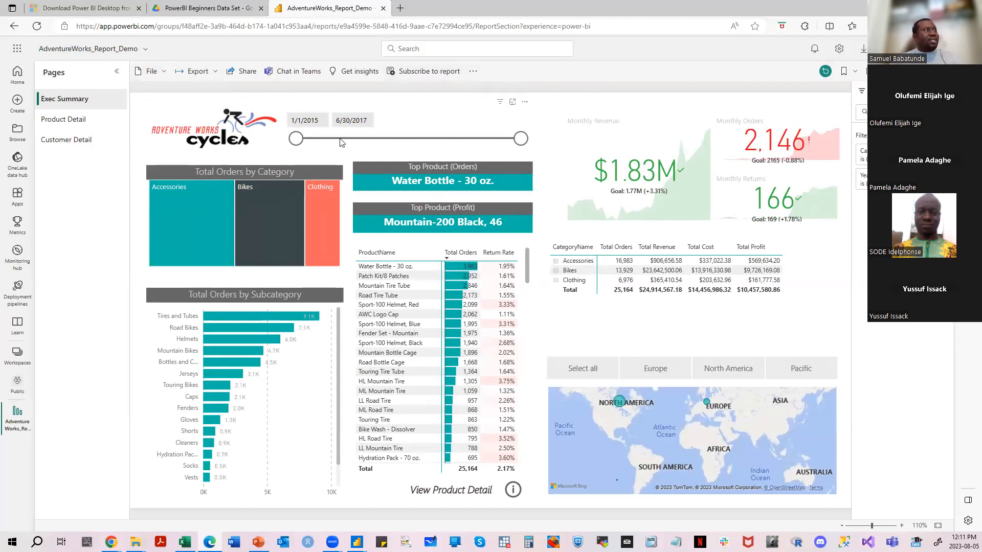
{"action": "mouse_move", "coordinate": [295, 143]}
{"action": "left_mouse_down"}
{"action": "mouse_move", "coordinate": [331, 141]}
{"action": "mouse_move", "coordinate": [296, 143]}
{"action": "left_mouse_up"}
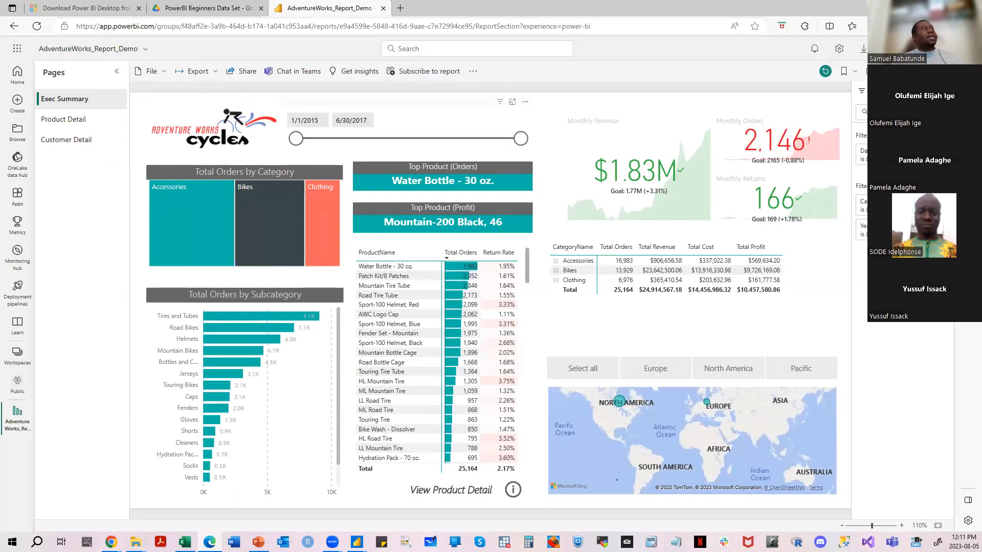
- Dismiss the account details in Power BI Desktop, switch back to Edge and view the Microsoft 365 app list and the workspace list
{"action": "left_click", "coordinate": [922, 8]}
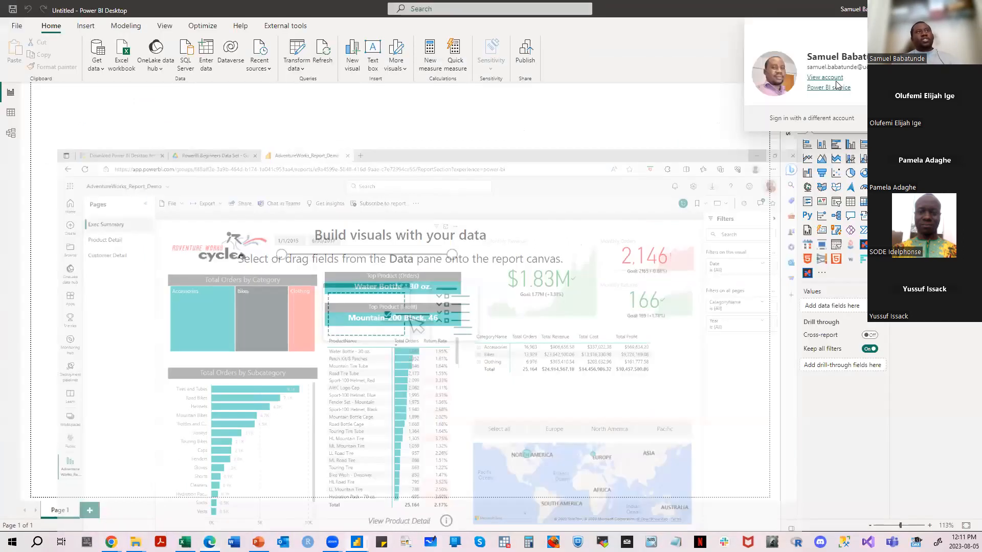
{"action": "left_click", "coordinate": [687, 191]}
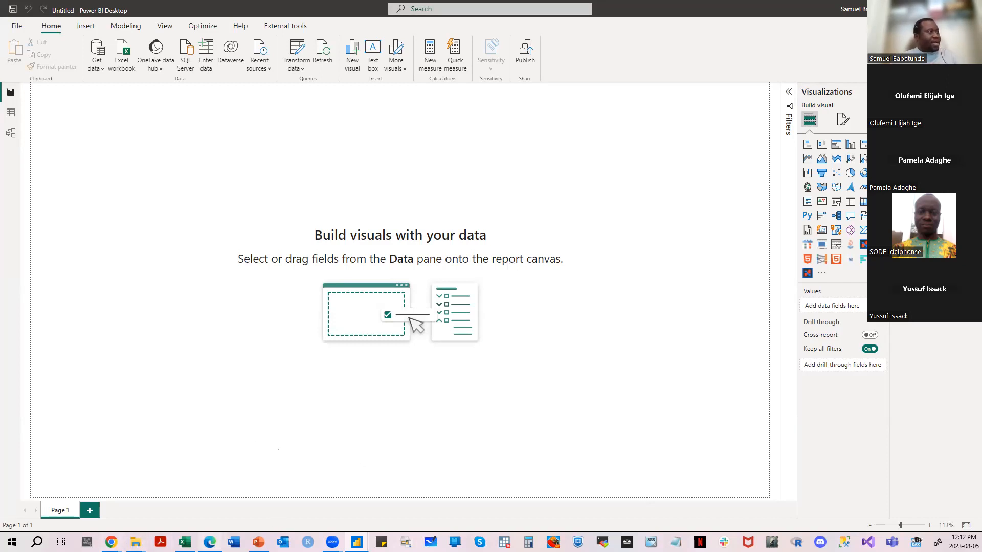
{"action": "left_click", "coordinate": [209, 541]}
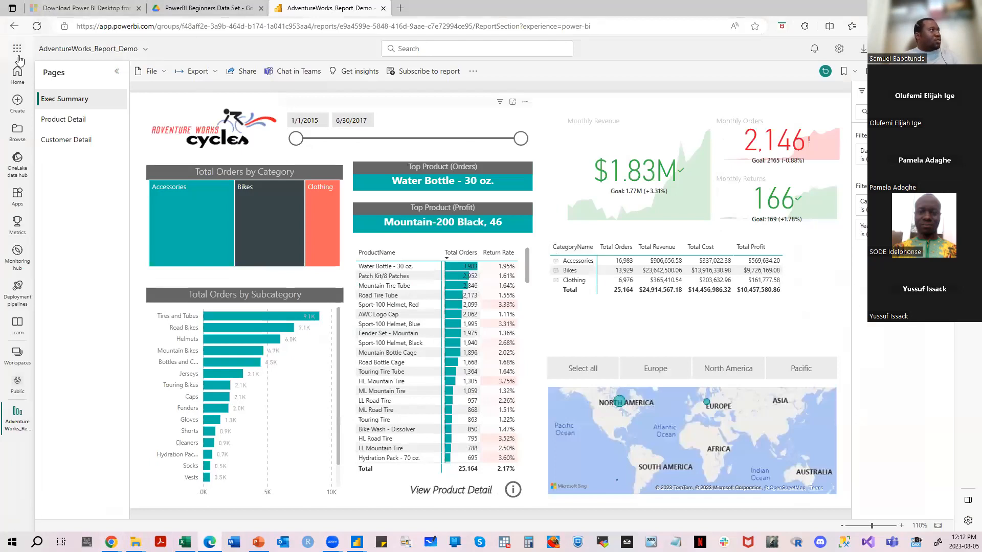
{"action": "left_click", "coordinate": [17, 49]}
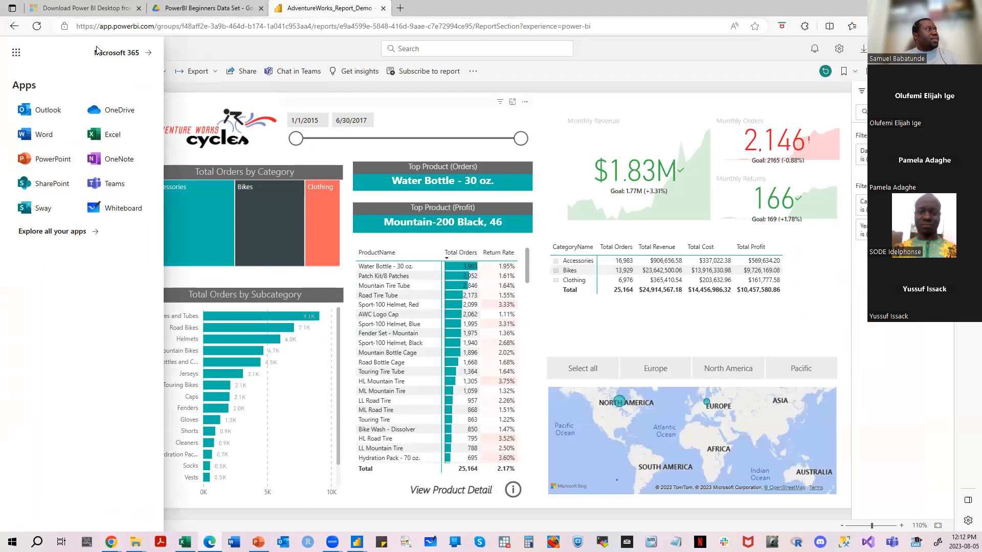
{"action": "left_click", "coordinate": [305, 45]}
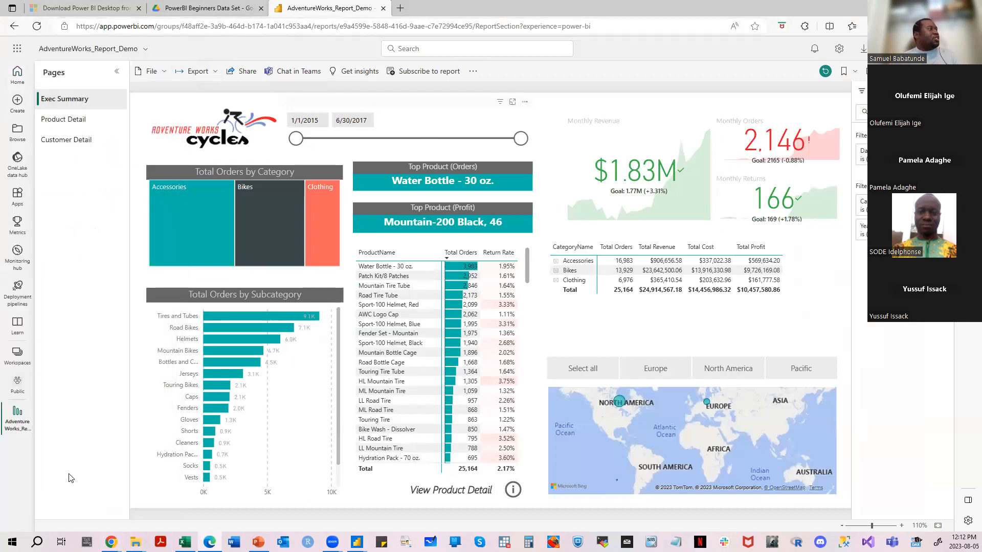
{"action": "left_click", "coordinate": [17, 354]}
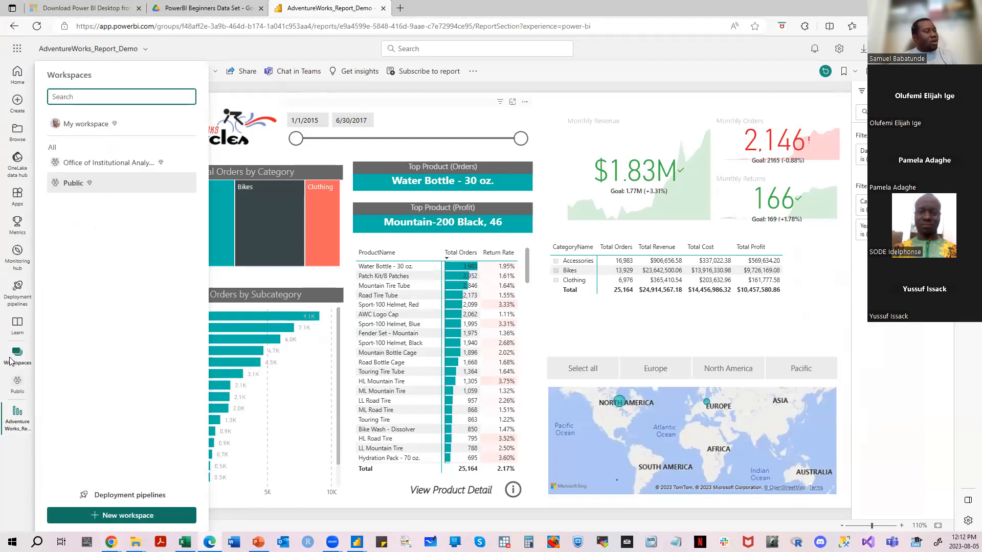
{"action": "left_click", "coordinate": [17, 51]}
{"action": "left_click", "coordinate": [17, 51]}
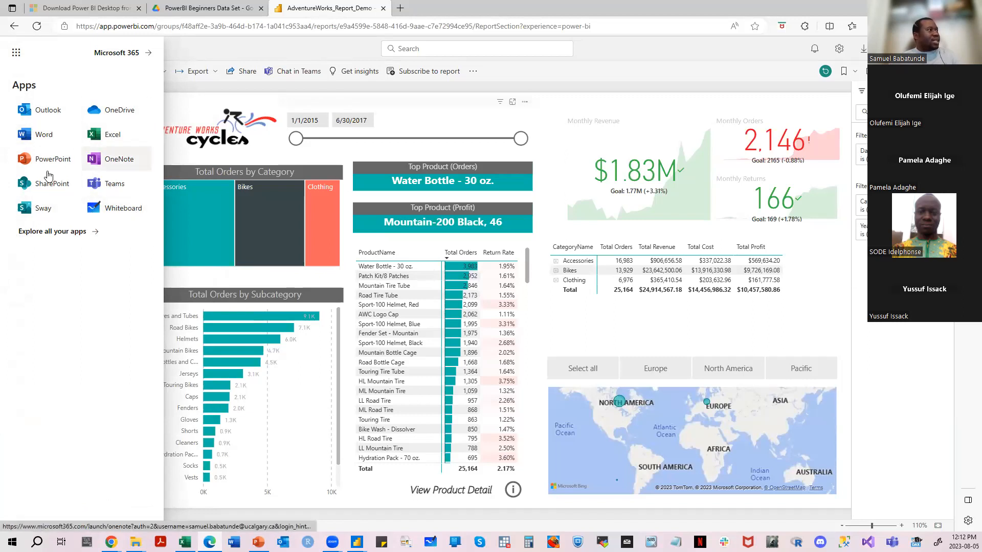
{"action": "left_click", "coordinate": [175, 101]}
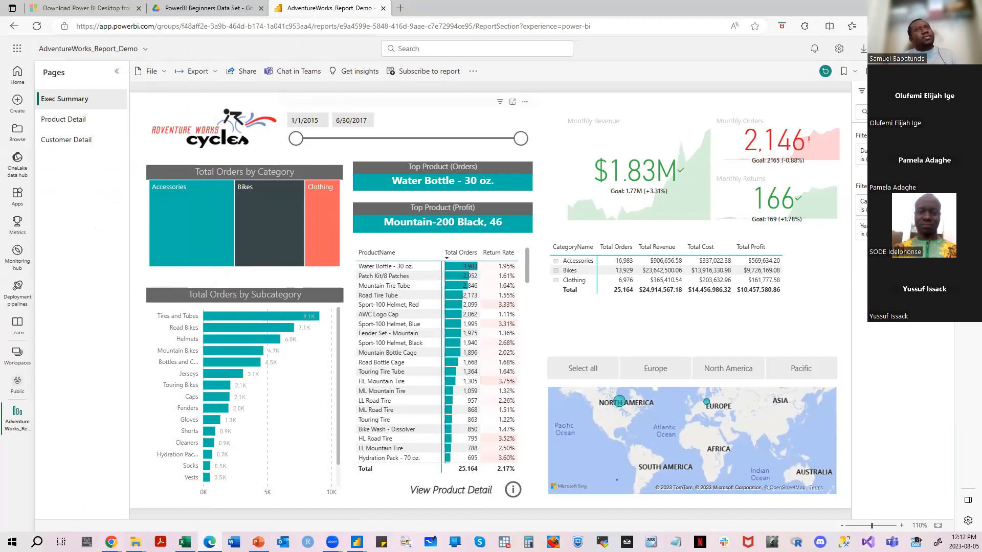
- Check the account's license type in the Power BI service, and review the account details in Power BI Desktop
{"action": "left_click", "coordinate": [938, 48]}
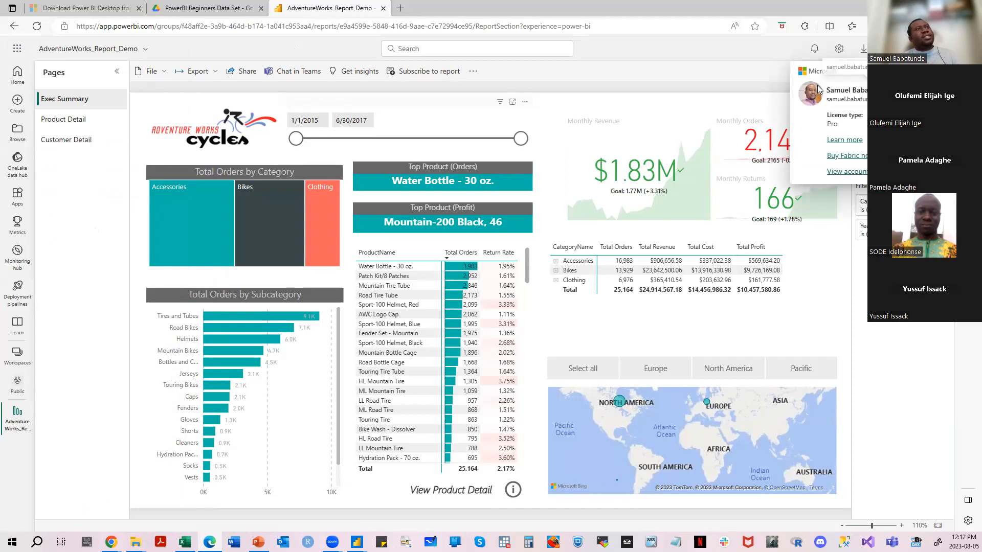
{"action": "left_click", "coordinate": [938, 49]}
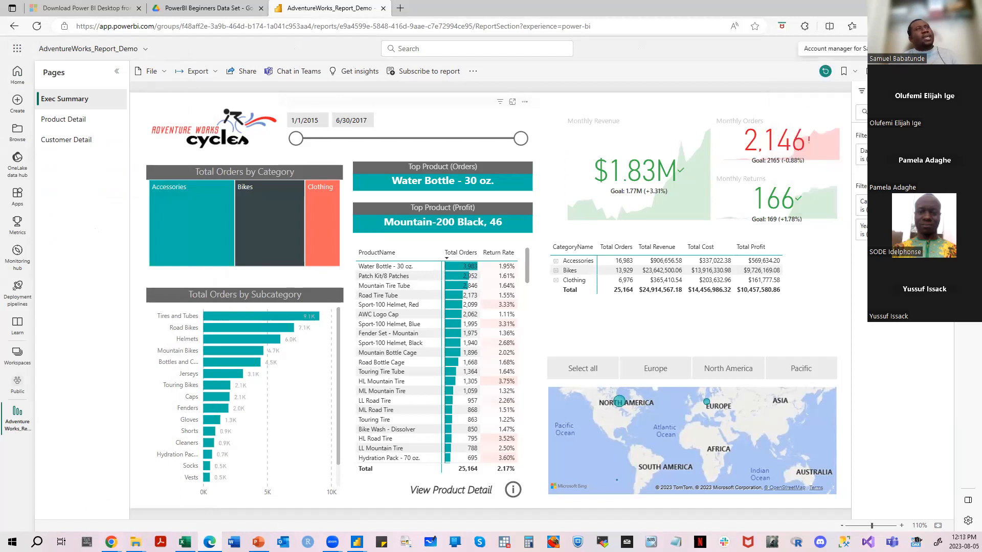
{"action": "left_click", "coordinate": [357, 542]}
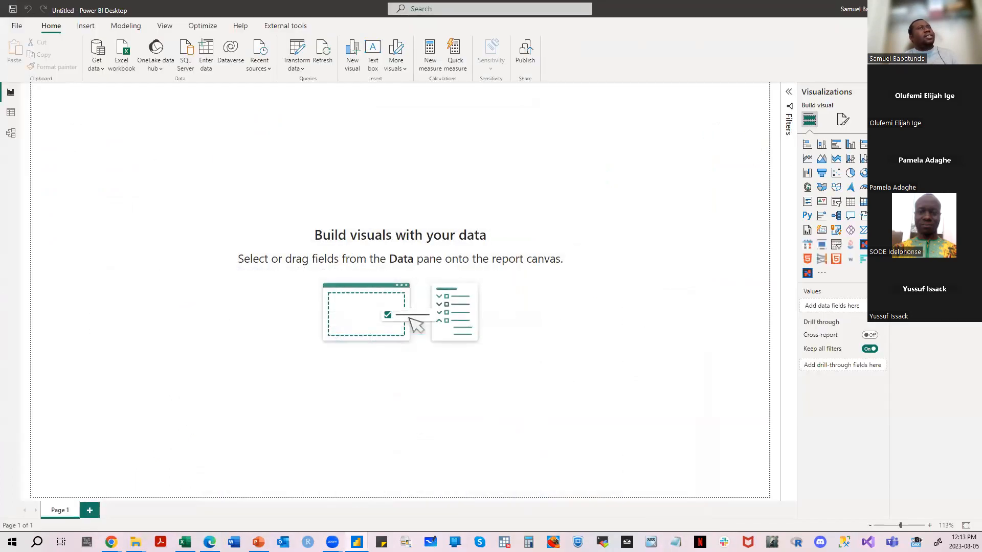
{"action": "left_click", "coordinate": [852, 9]}
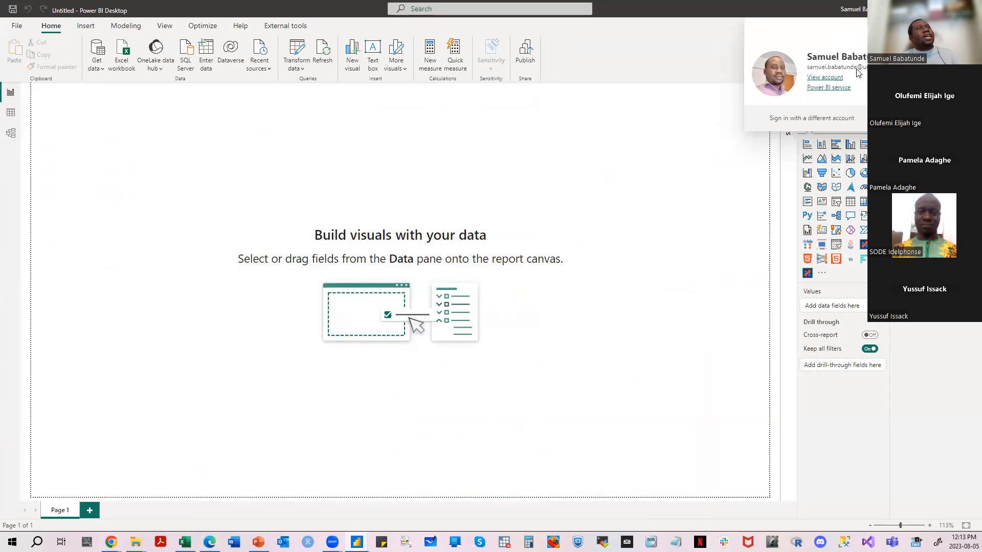
{"action": "left_click", "coordinate": [694, 91]}
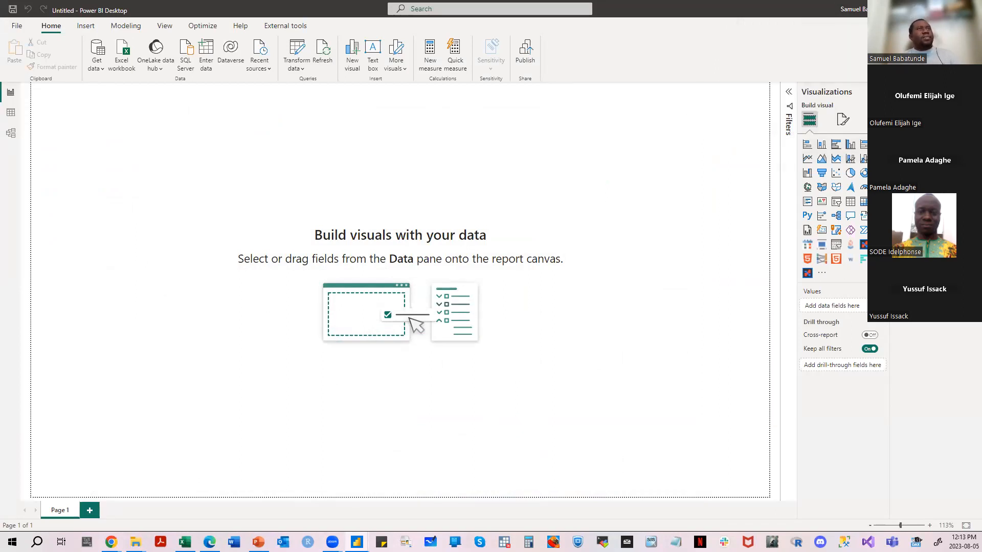
{"action": "left_click", "coordinate": [853, 8]}
{"action": "left_click", "coordinate": [624, 101]}
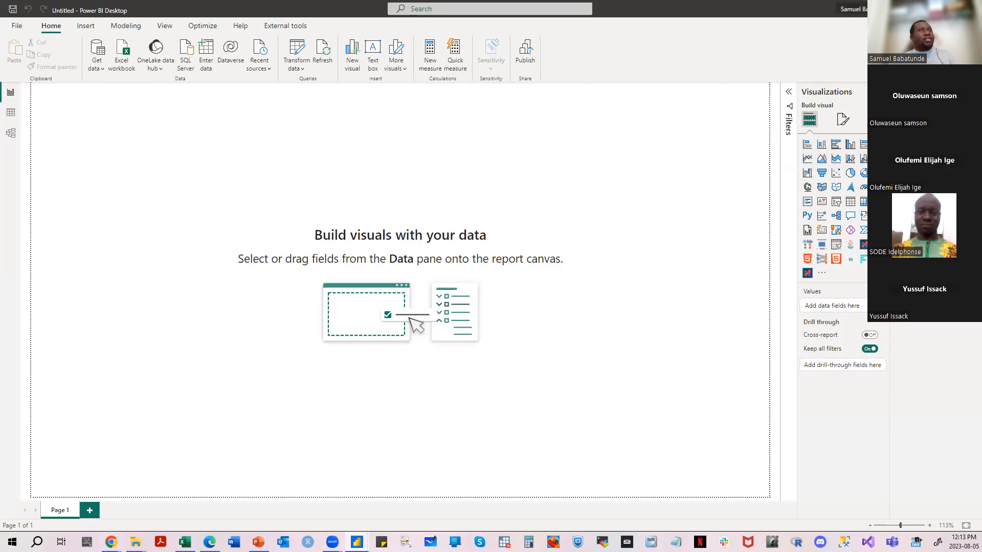
{"action": "left_click", "coordinate": [852, 9]}
{"action": "left_click", "coordinate": [789, 150]}
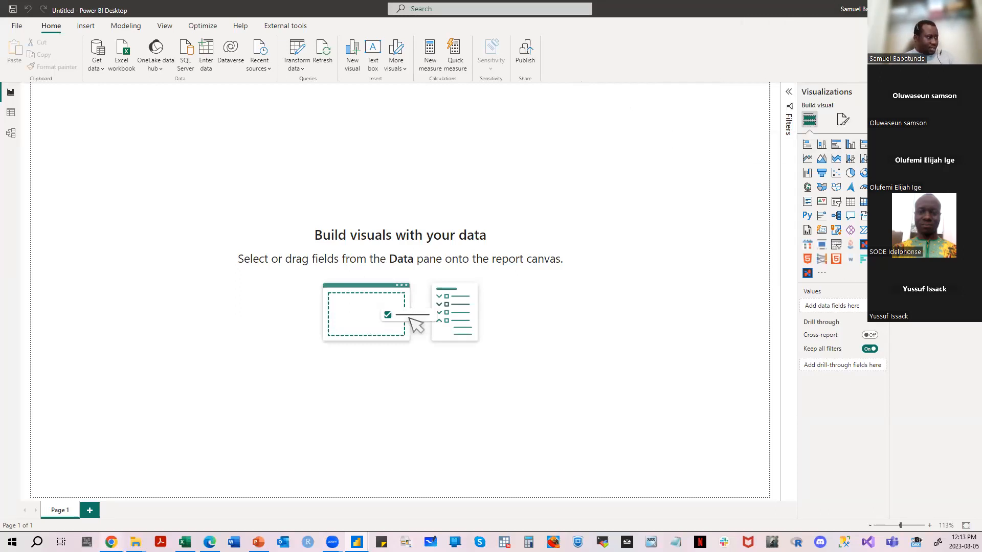
- Switch to Edge and sign out of the account in the Power BI service
{"action": "mouse_move", "coordinate": [111, 540]}
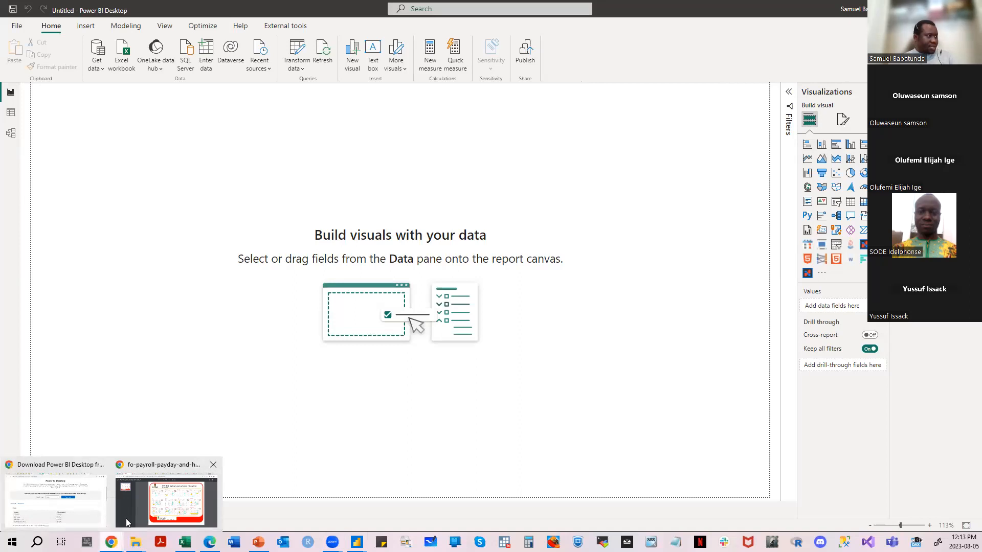
{"action": "left_click", "coordinate": [55, 498]}
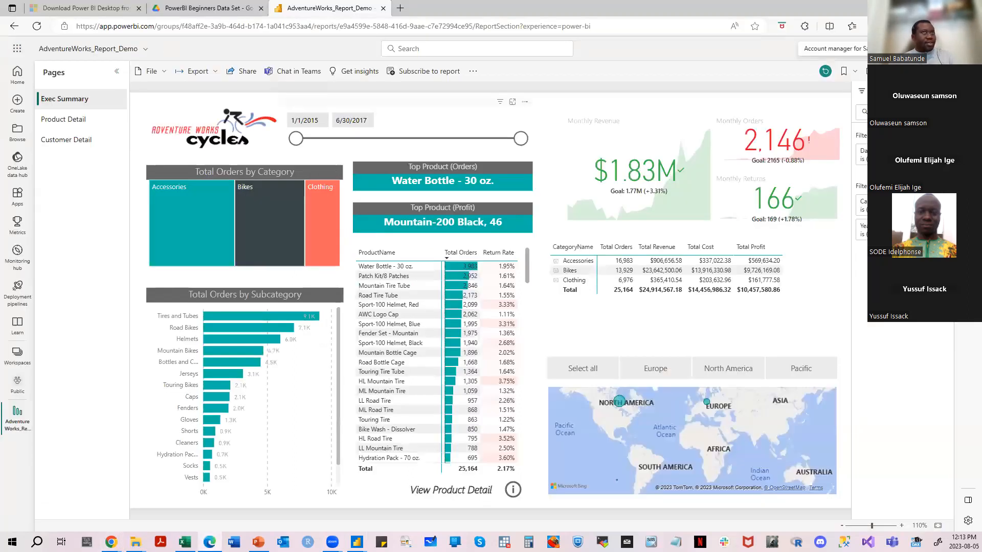
{"action": "left_click", "coordinate": [933, 71]}
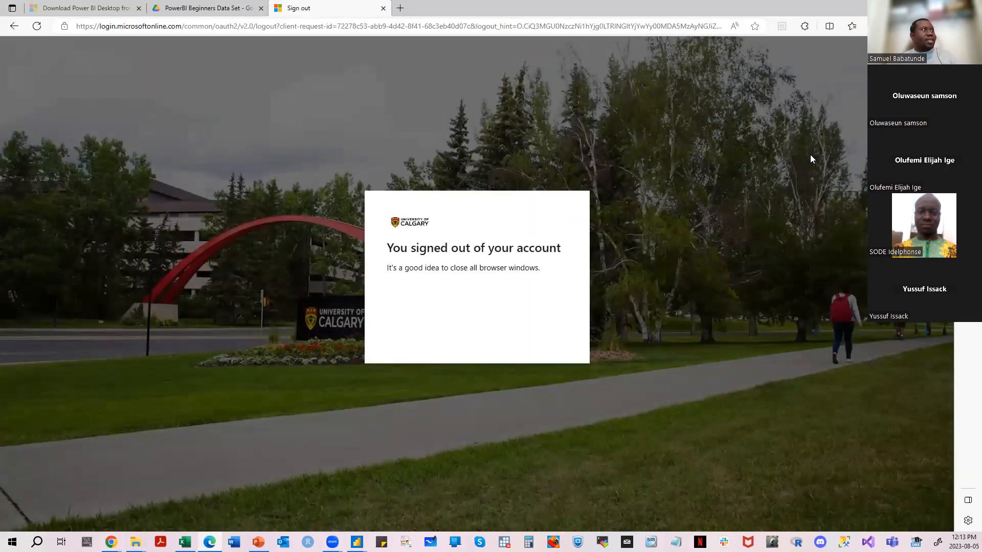
{"action": "left_click", "coordinate": [367, 26]}
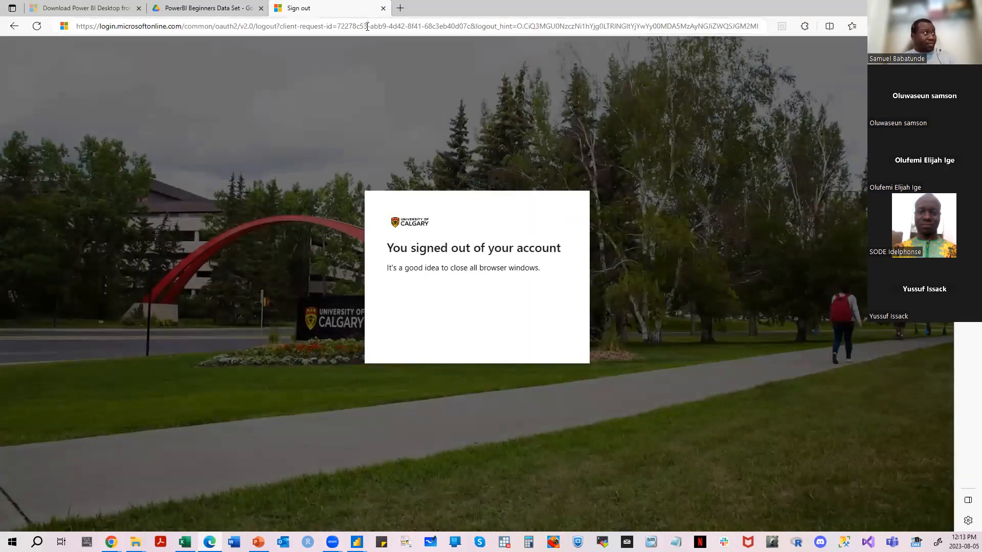
{"action": "type", "text": "app"}
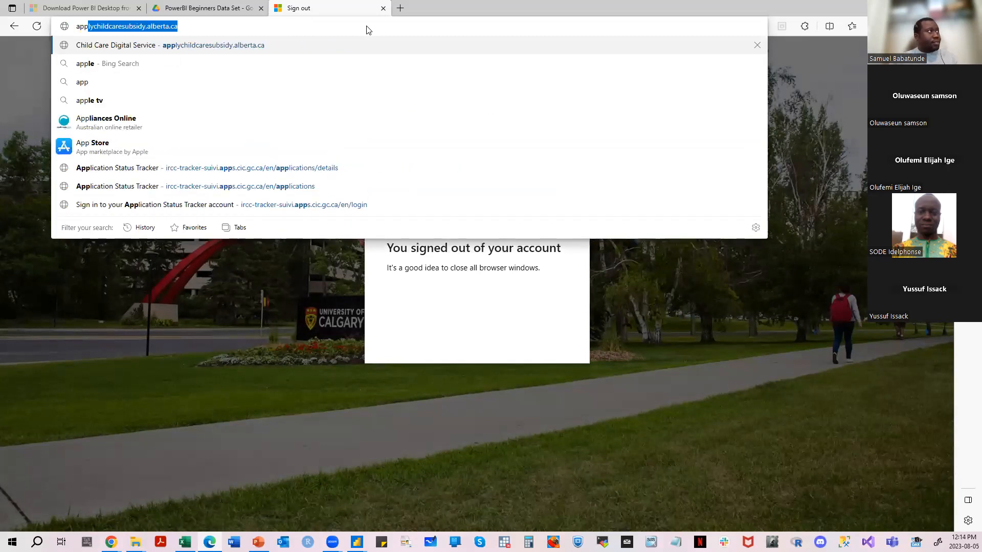
{"action": "type", "text": ".b"}
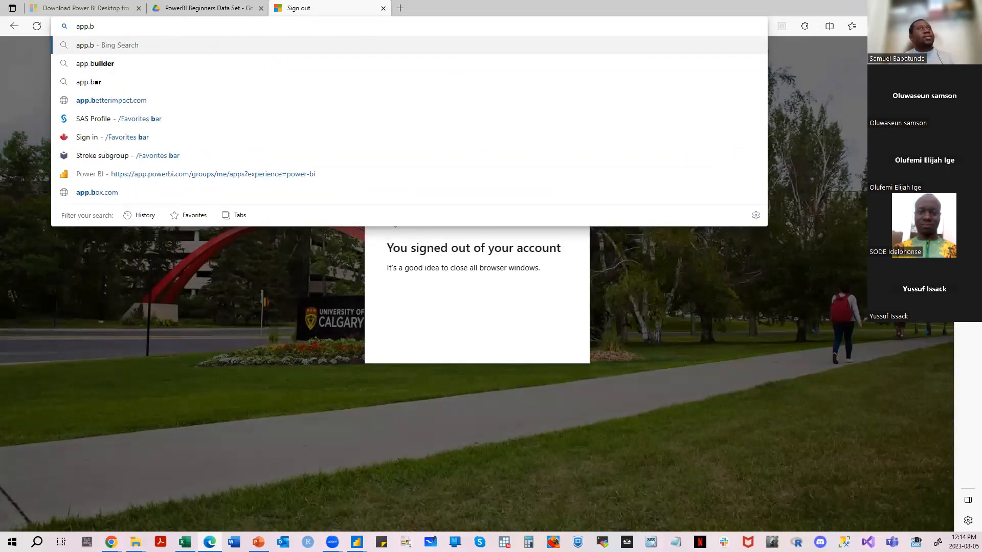
{"action": "left_click", "coordinate": [942, 26]}
{"action": "key", "text": "Escape"}
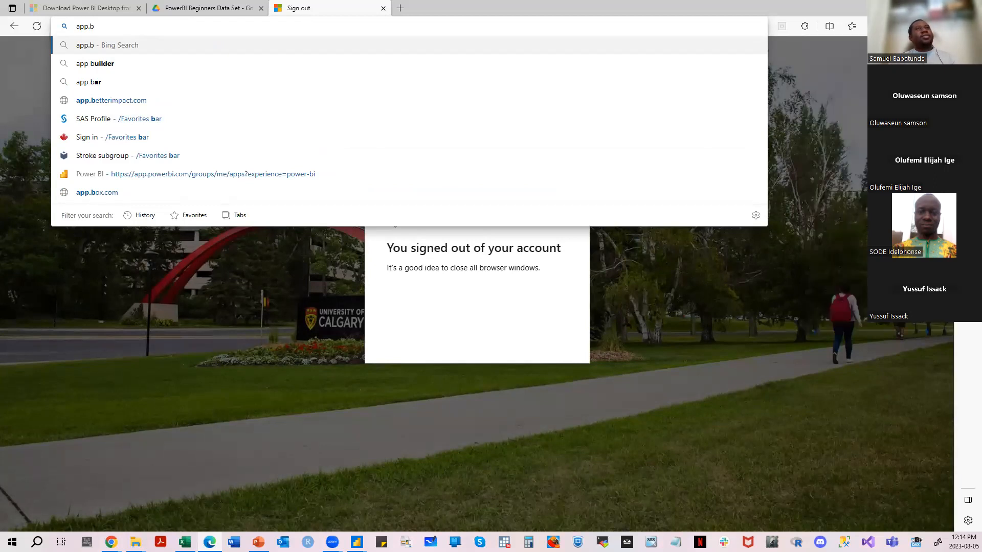
- Minimize Edge and bring up a new incognito window in Chrome
{"action": "left_click", "coordinate": [922, 8]}
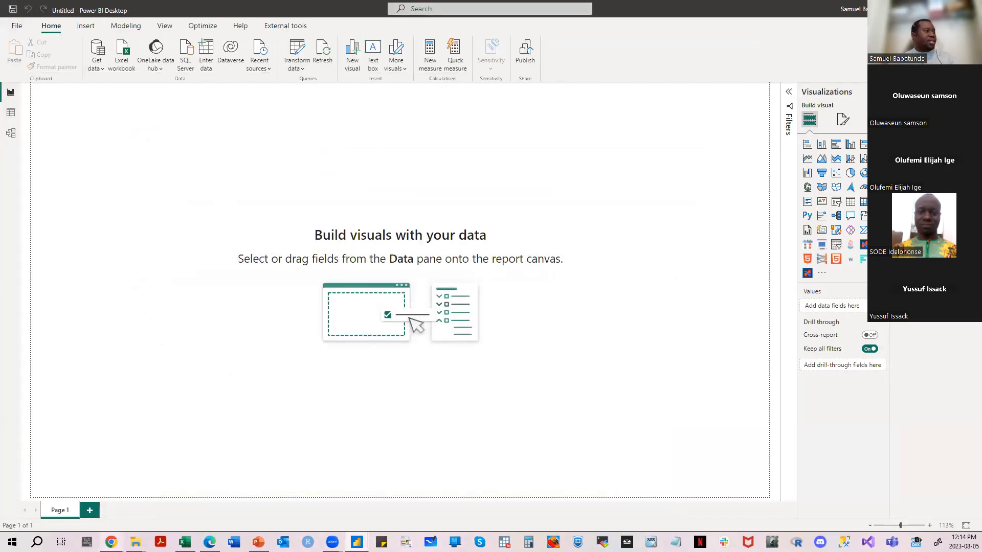
{"action": "mouse_move", "coordinate": [111, 542]}
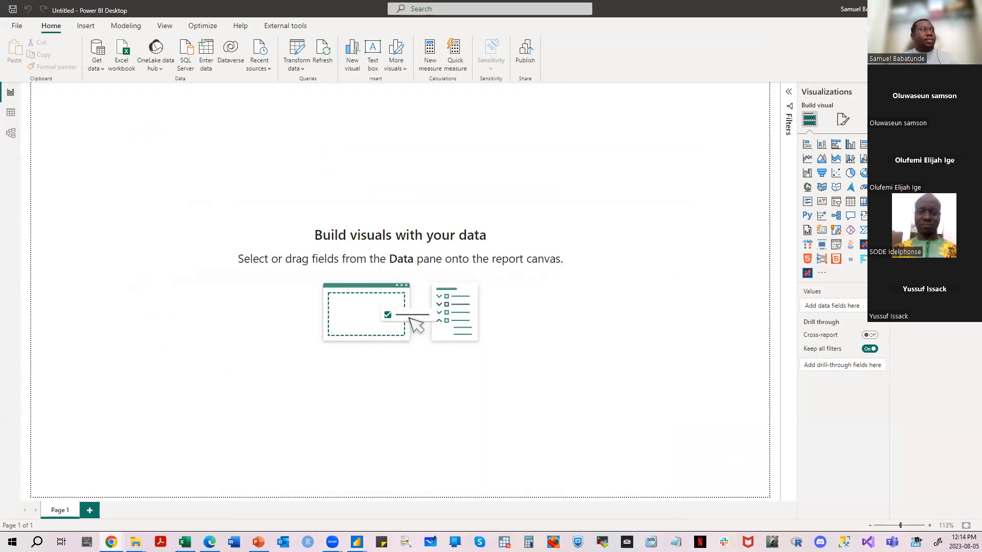
{"action": "left_click_drag", "start_coordinate": [0, 90], "coordinate": [380, 90]}
{"action": "left_click", "coordinate": [598, 79]}
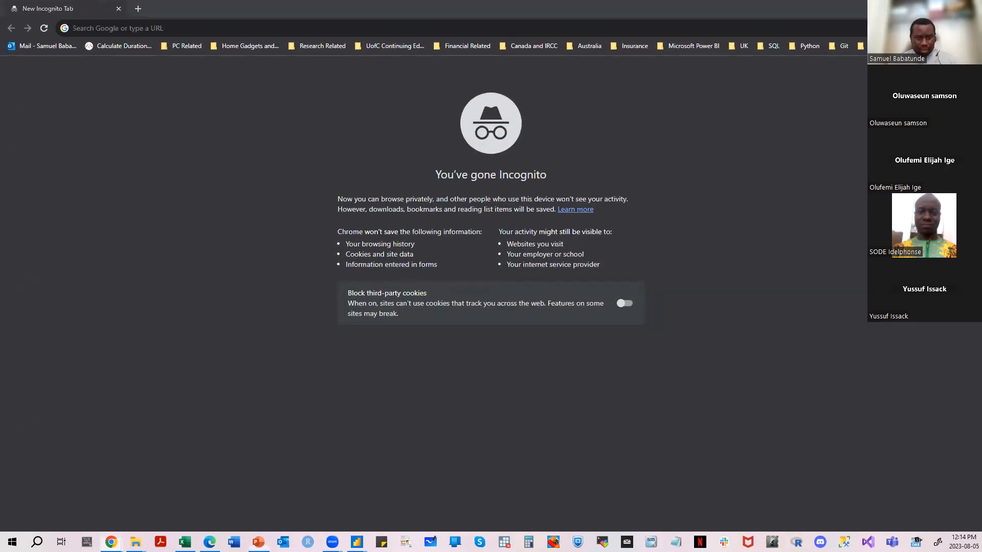
- Open powerbi.com in the Chrome incognito window
{"action": "key", "text": "alt+Tab"}
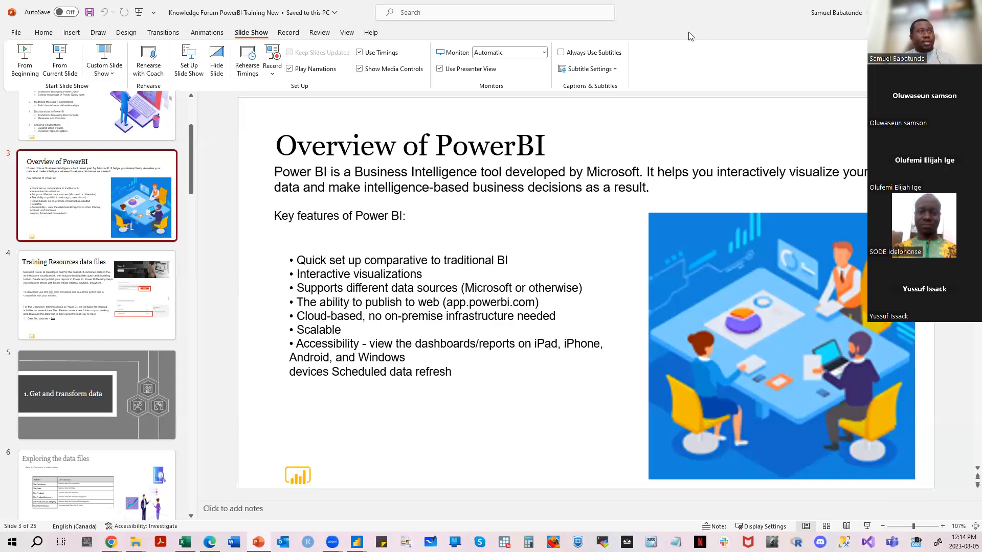
{"action": "key", "text": "alt+Tab"}
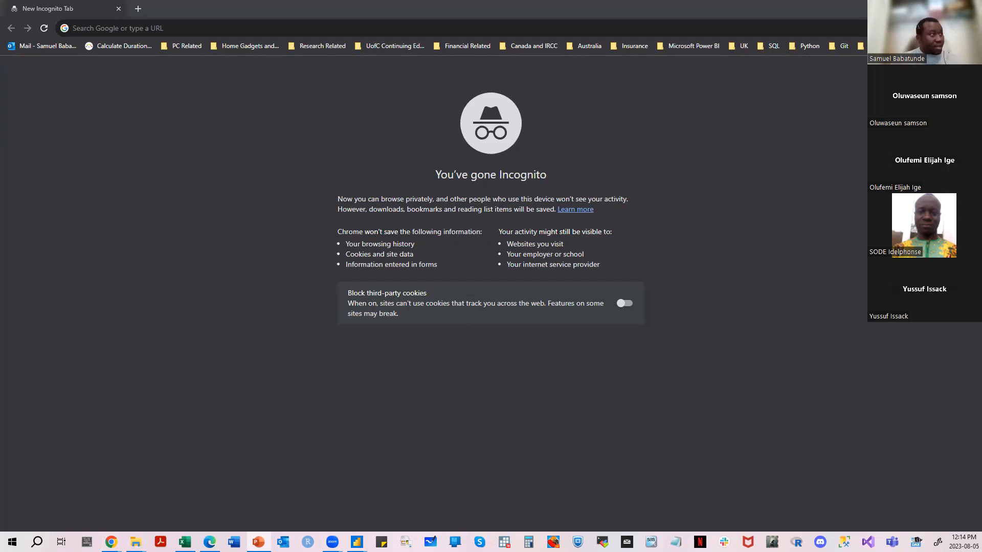
{"action": "left_click", "coordinate": [288, 26]}
{"action": "type", "text": "powe"}
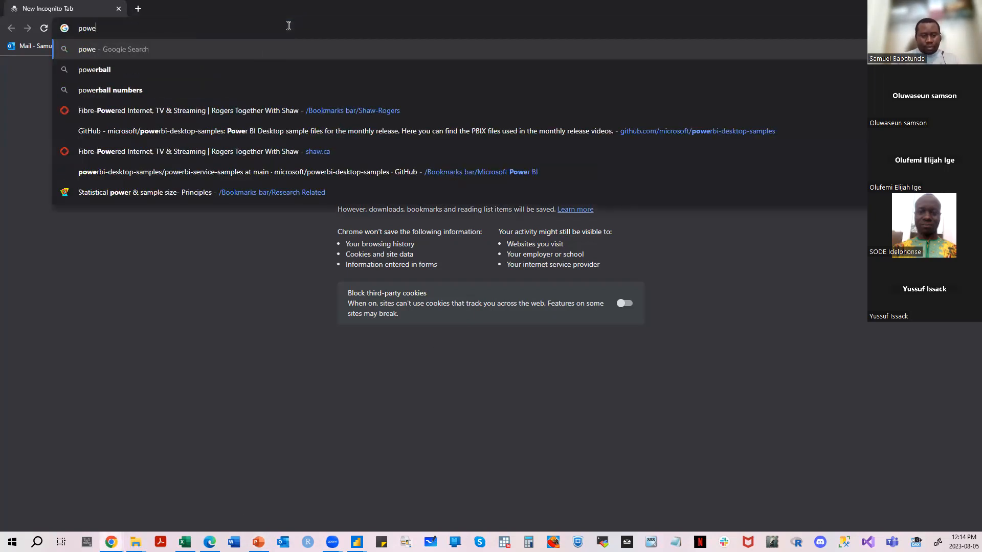
{"action": "type", "text": "rbi.com"}
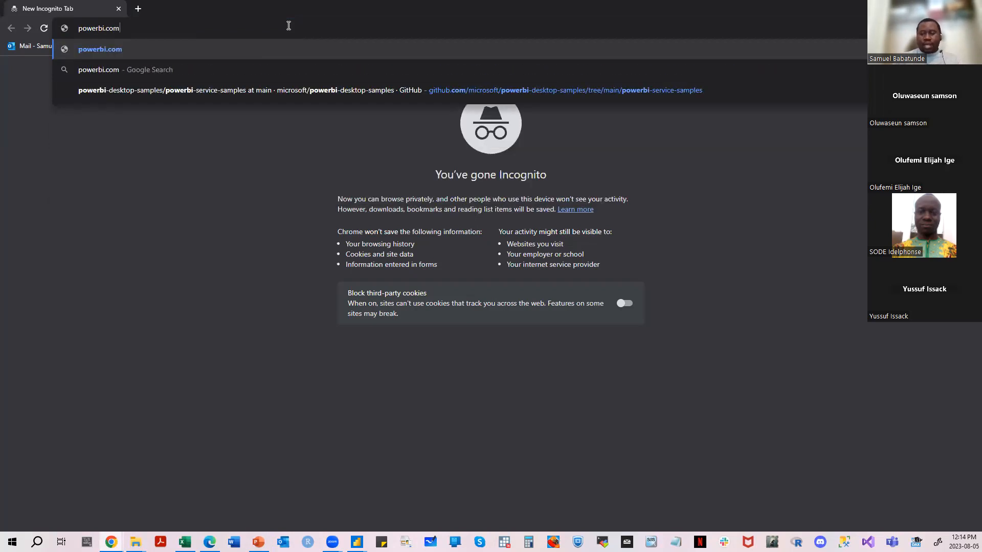
{"action": "key", "text": "Return"}
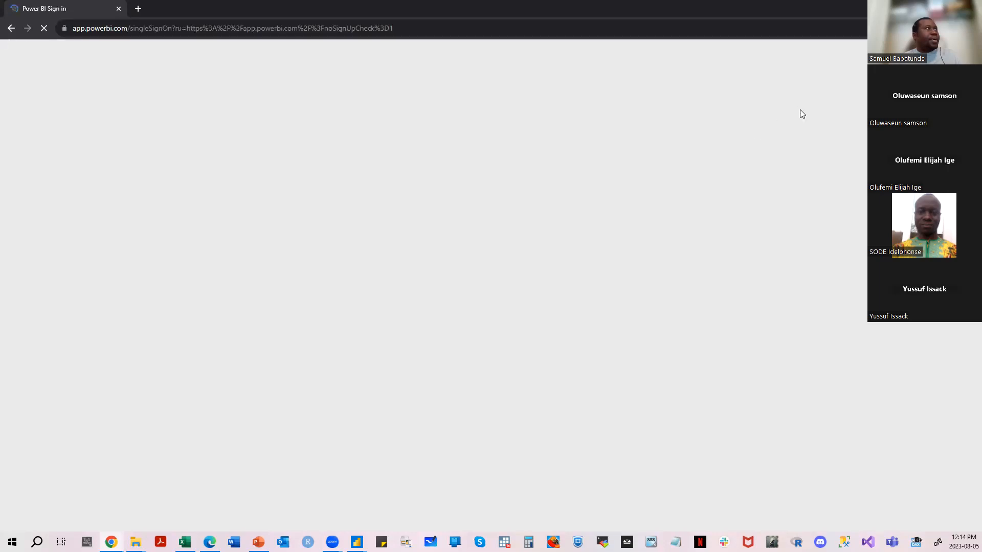
- Fill in the personal email address on the Power BI sign-in page and submit it
{"action": "left_click", "coordinate": [418, 268]}
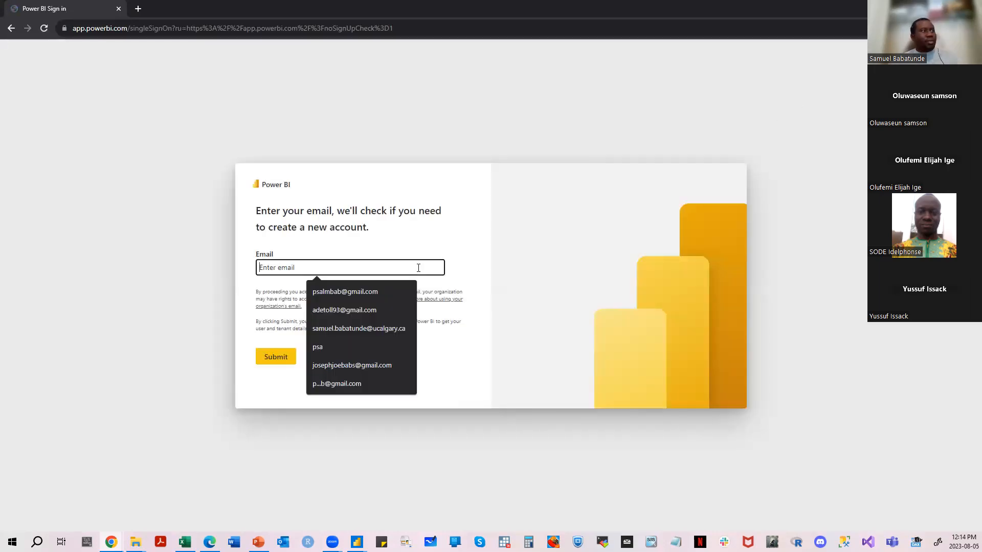
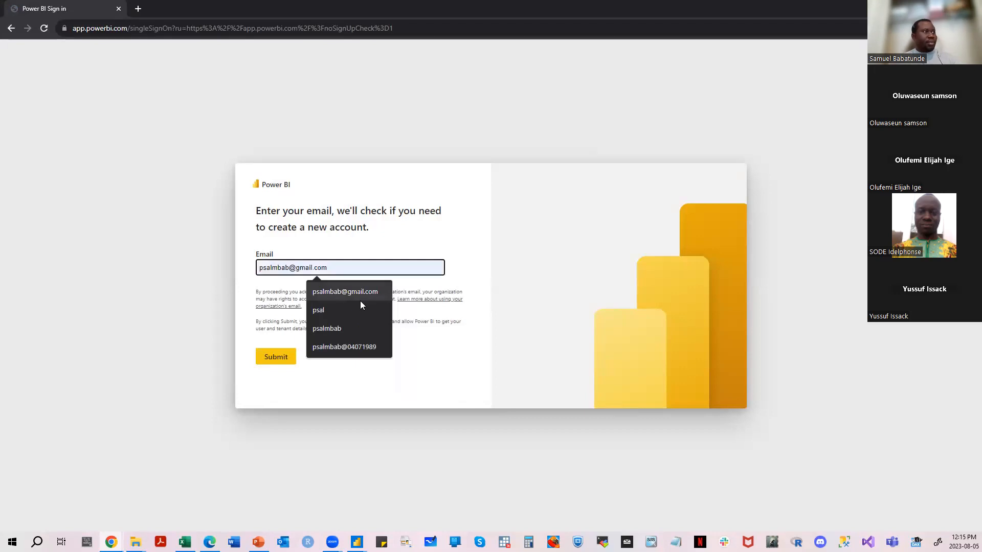
{"action": "left_click", "coordinate": [358, 294]}
{"action": "left_click", "coordinate": [268, 362]}
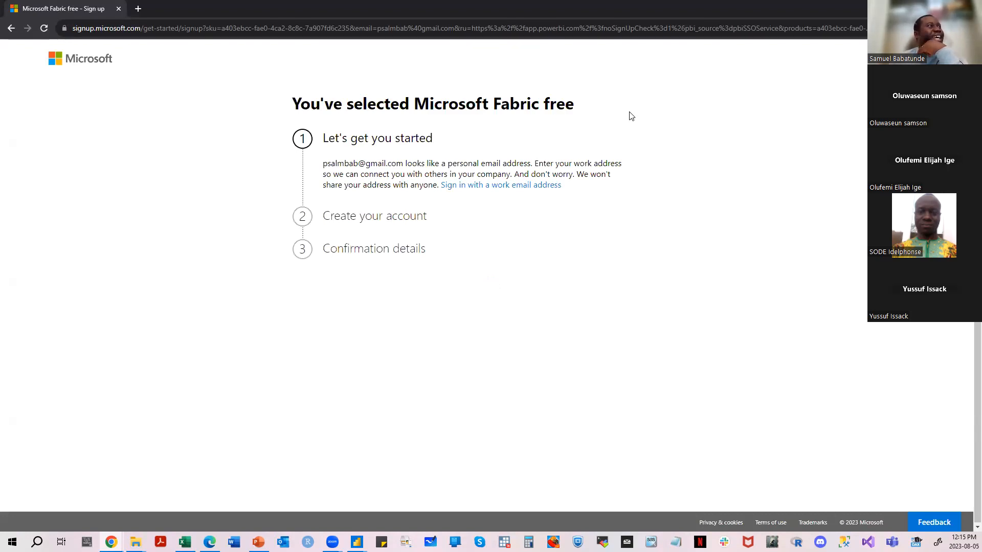
- Examine the Microsoft Fabric free sign-up page's notice about personal and work email addresses
{"action": "left_click_drag", "start_coordinate": [322, 166], "coordinate": [405, 163]}
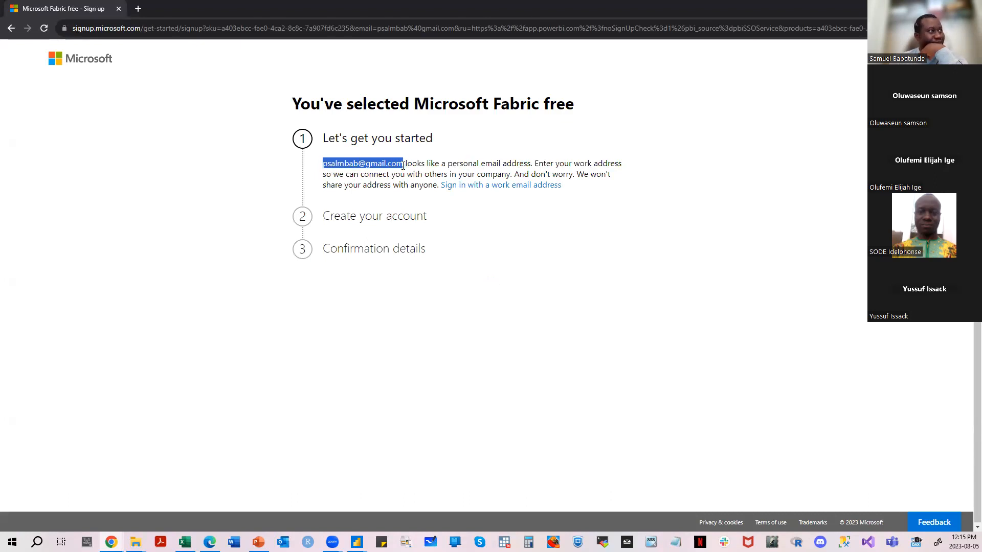
{"action": "left_click", "coordinate": [403, 165]}
{"action": "left_click_drag", "start_coordinate": [403, 165], "coordinate": [323, 165]}
{"action": "left_click", "coordinate": [328, 165]}
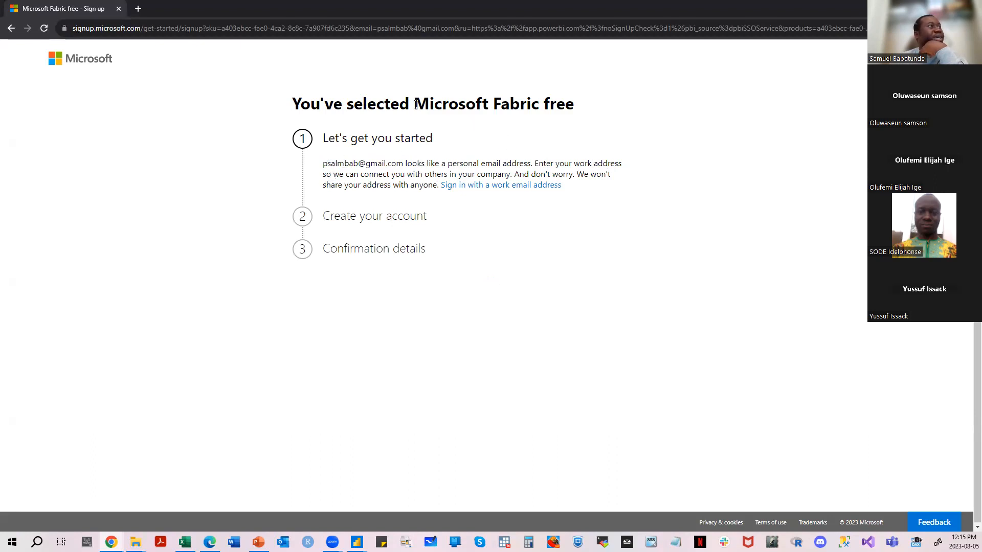
{"action": "left_click_drag", "start_coordinate": [416, 104], "coordinate": [580, 109]}
{"action": "left_click", "coordinate": [576, 110]}
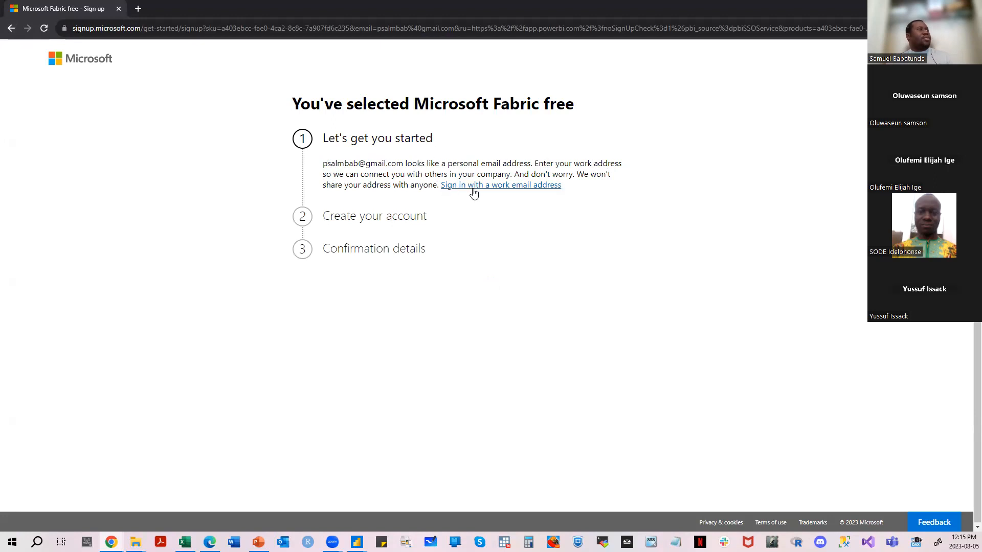
{"action": "left_click_drag", "start_coordinate": [574, 164], "coordinate": [653, 168]}
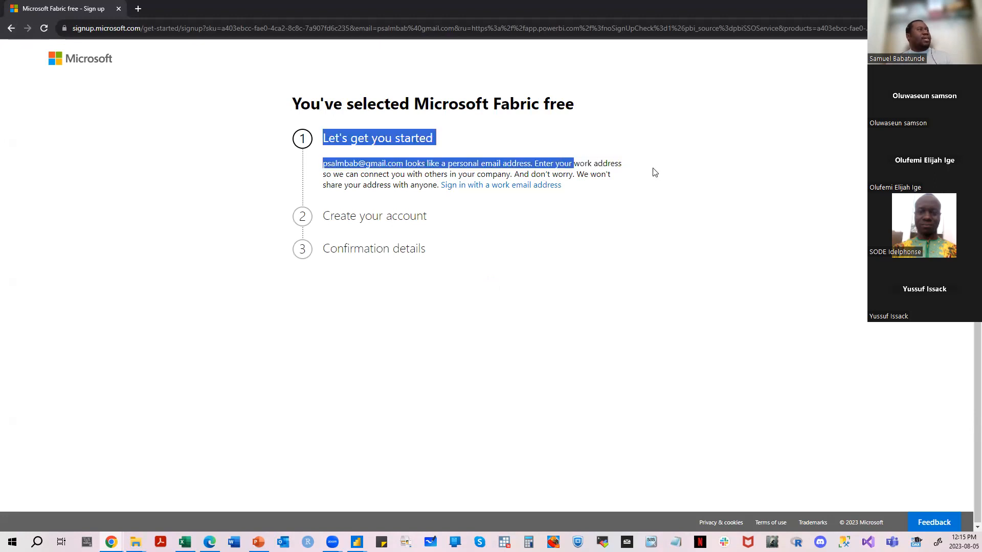
{"action": "left_click", "coordinate": [650, 173]}
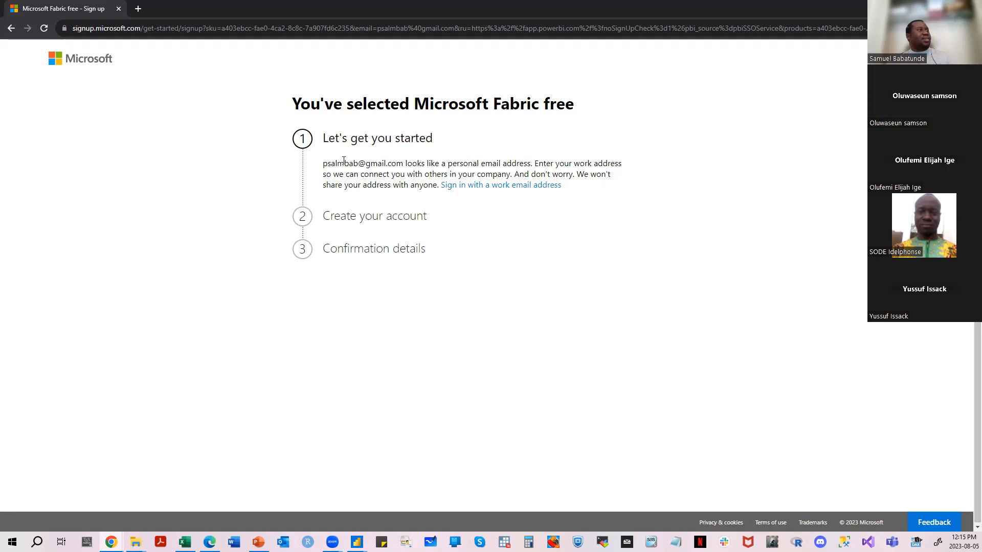
{"action": "left_click_drag", "start_coordinate": [366, 163], "coordinate": [403, 163]}
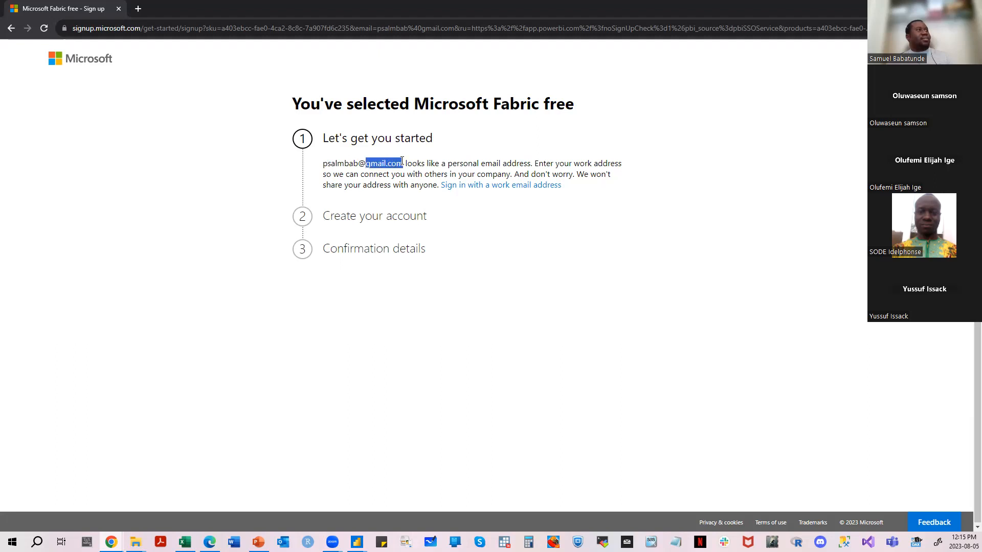
{"action": "left_click", "coordinate": [410, 157]}
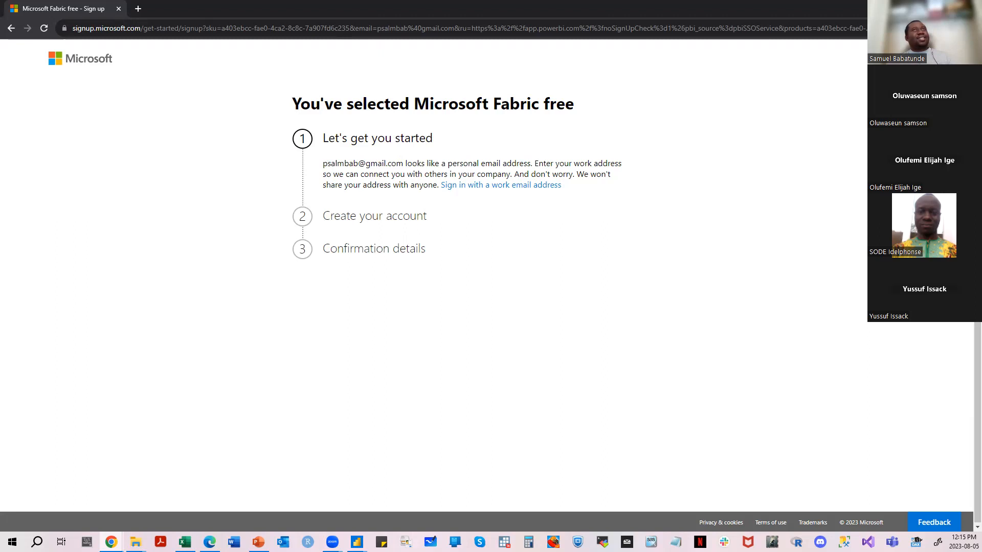
- Open a new incognito tab alongside the Microsoft Fabric sign-up page
{"action": "left_click", "coordinate": [138, 9]}
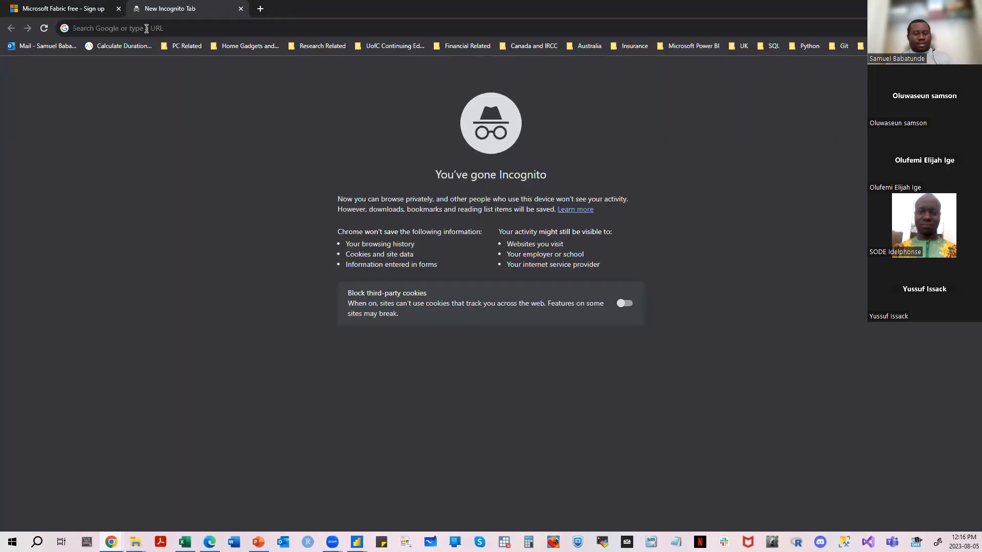
{"action": "key", "text": "ctrl+d"}
{"action": "type", "text": "licen"}
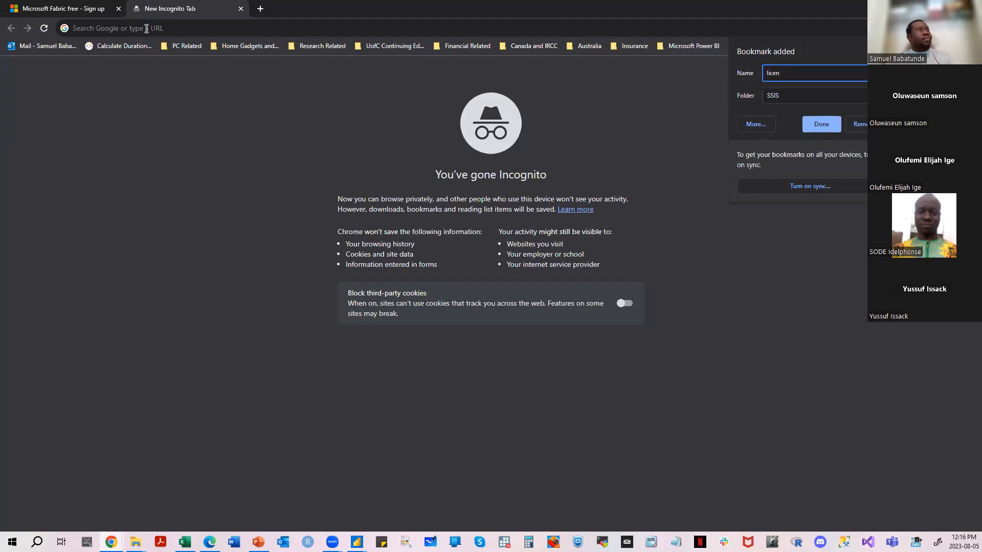
{"action": "key", "text": "Return"}
{"action": "key", "text": "ctrl+d"}
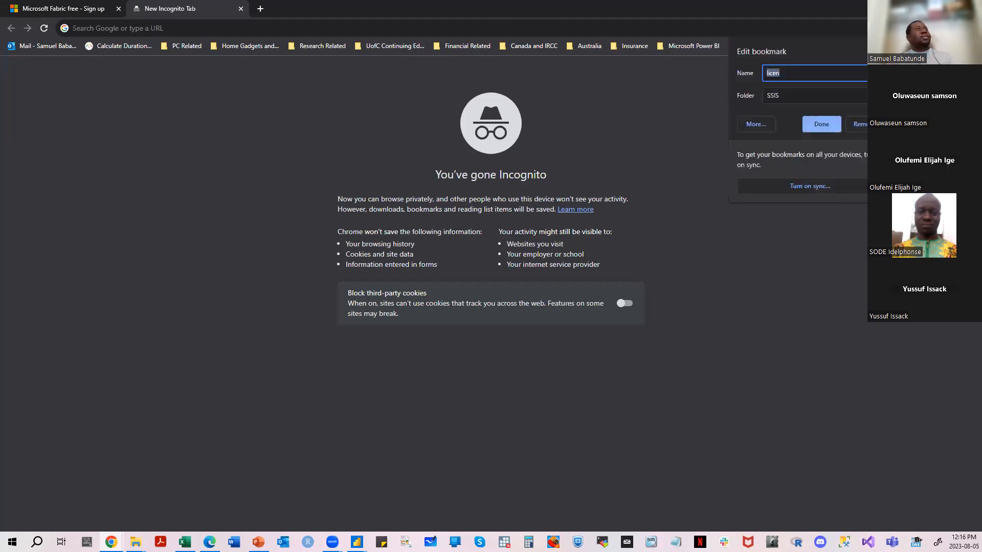
{"action": "left_click", "coordinate": [862, 125]}
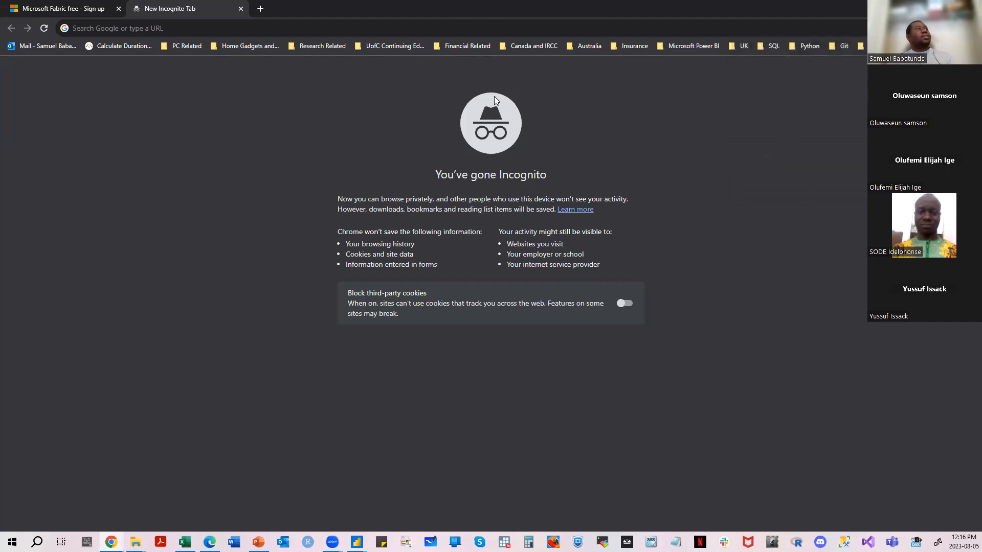
- Search Google for "E5 licence" in the new tab
{"action": "left_click", "coordinate": [180, 29]}
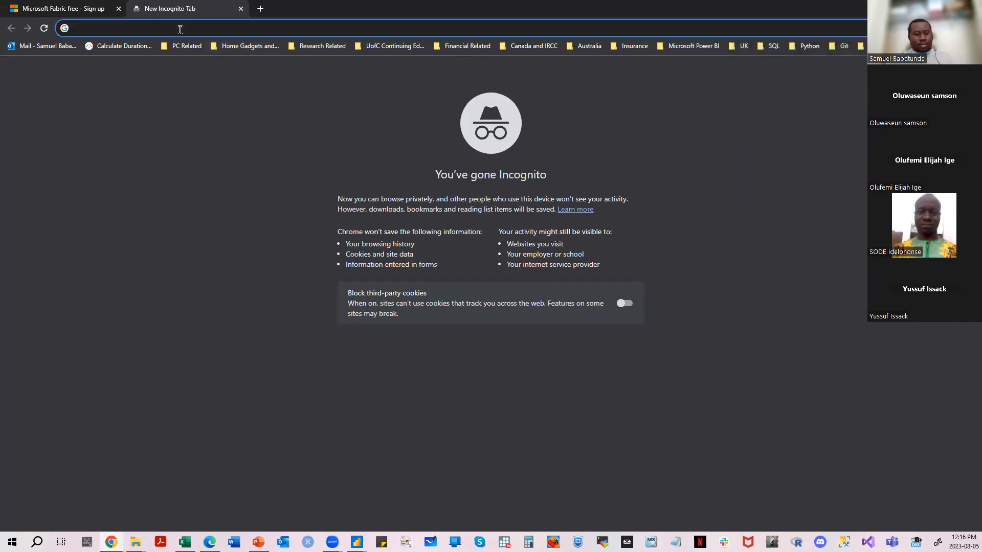
{"action": "type", "text": "E5 lice"}
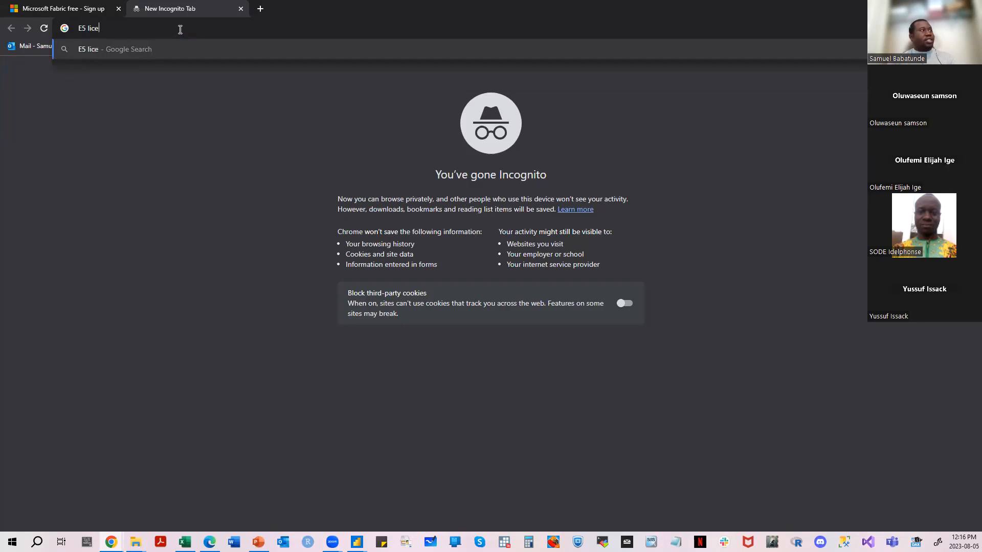
{"action": "type", "text": "nce"}
{"action": "key", "text": "Return"}
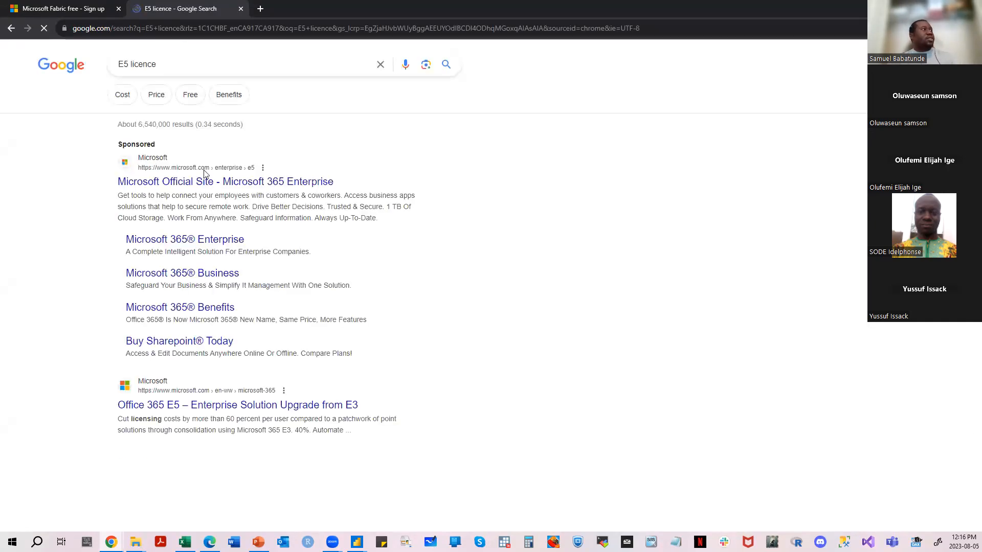
- Switch to Power BI Desktop and review the OneLake data hub options and the manual table creation dialog
{"action": "key", "text": "alt+Tab"}
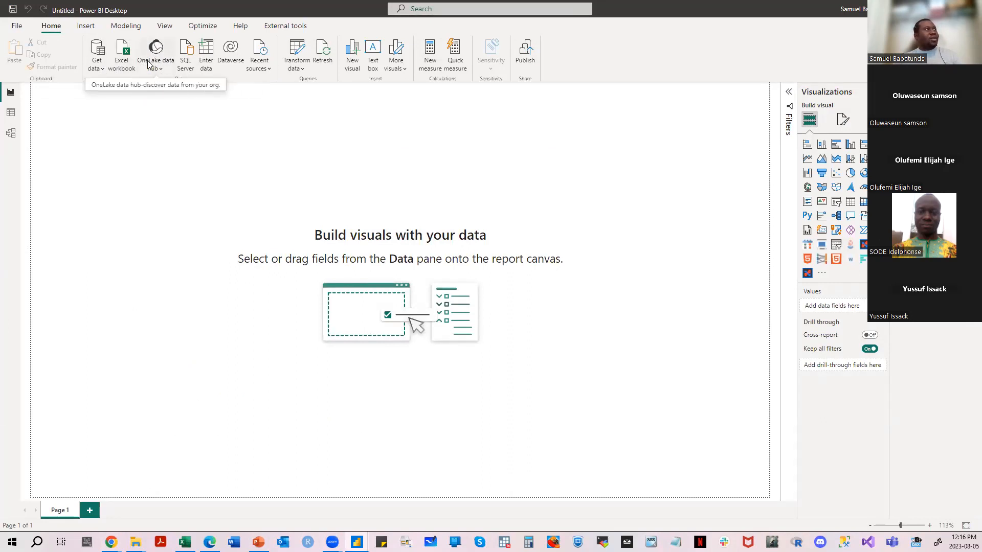
{"action": "left_click", "coordinate": [163, 71]}
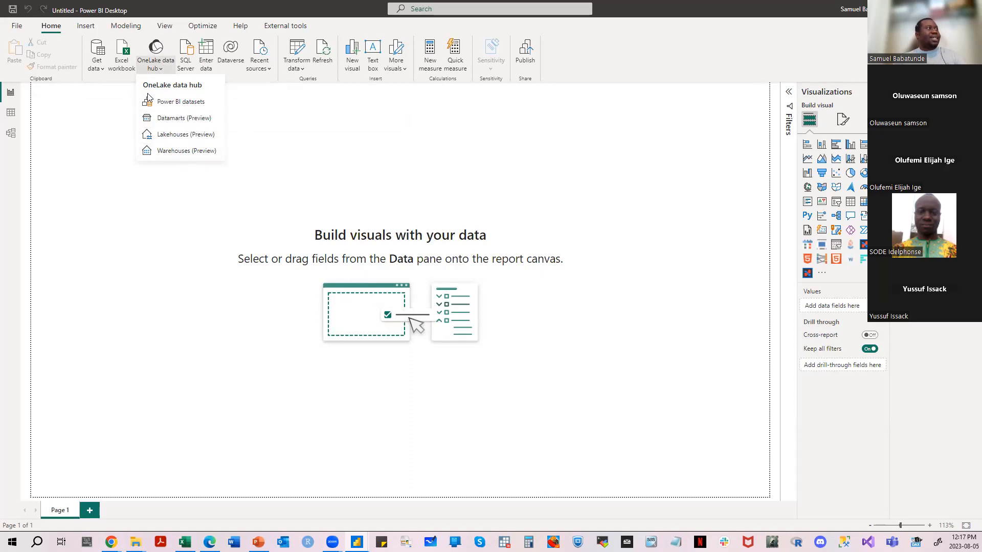
{"action": "left_click", "coordinate": [294, 139]}
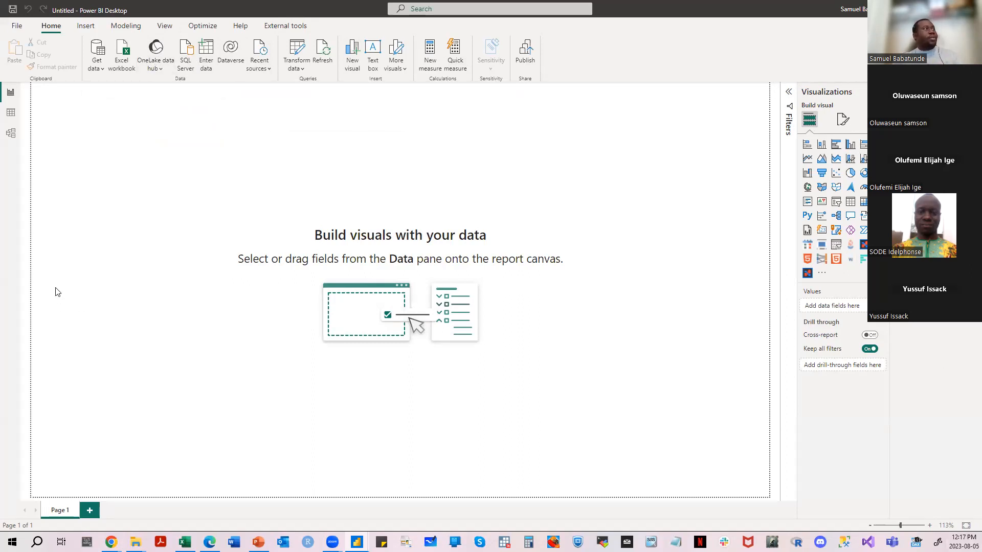
{"action": "left_click", "coordinate": [207, 62]}
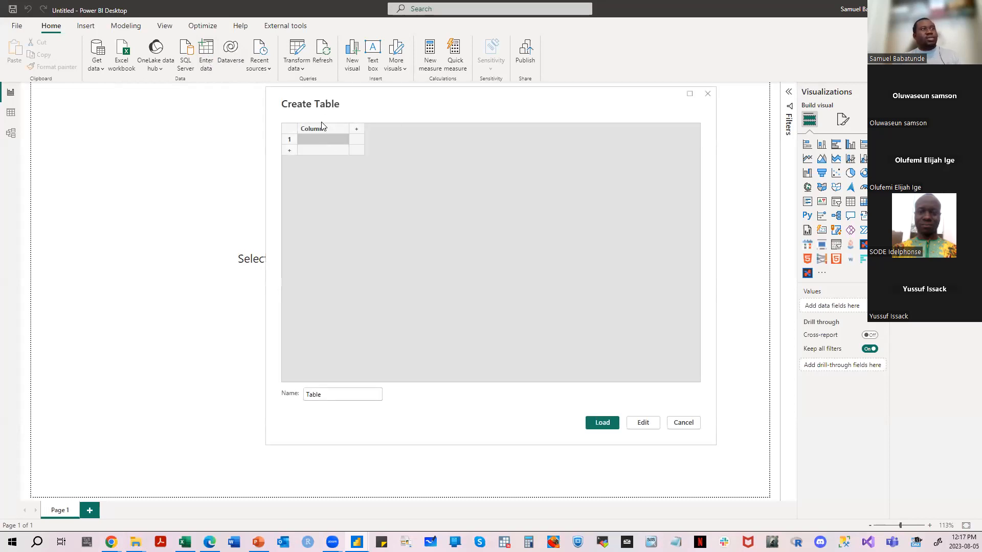
{"action": "left_click", "coordinate": [707, 95]}
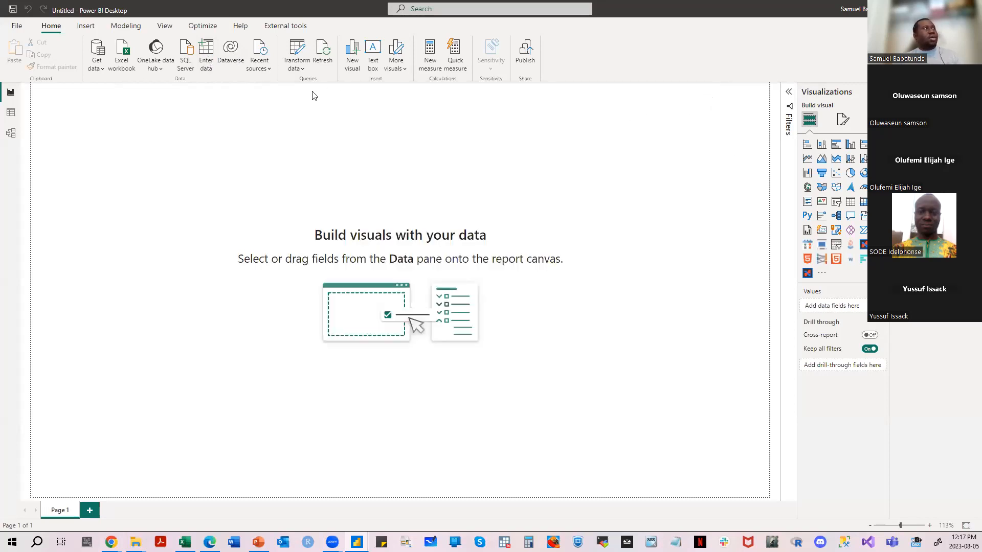
- View the DimCustomer query in Power Query Editor, then close the editor without applying changes
{"action": "left_click", "coordinate": [302, 72]}
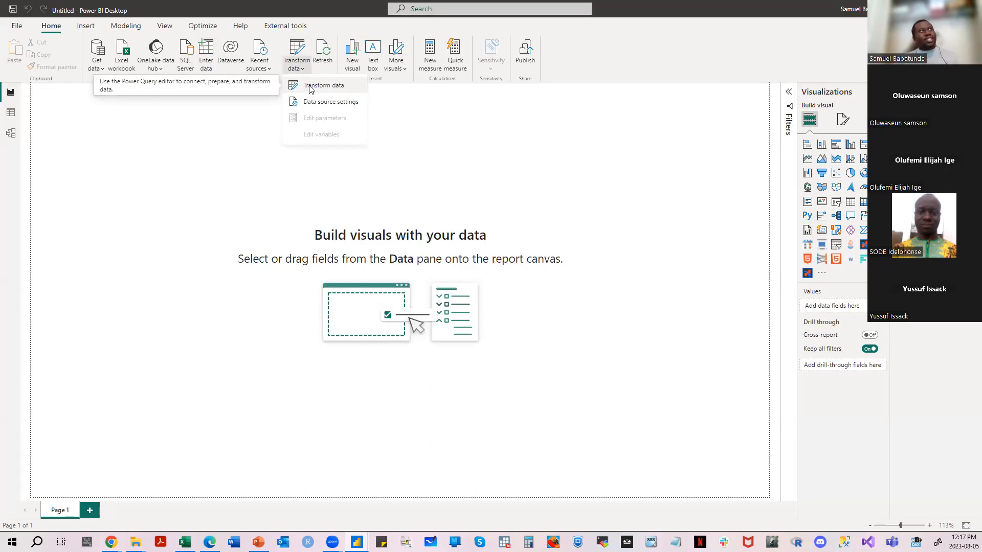
{"action": "left_click", "coordinate": [311, 89]}
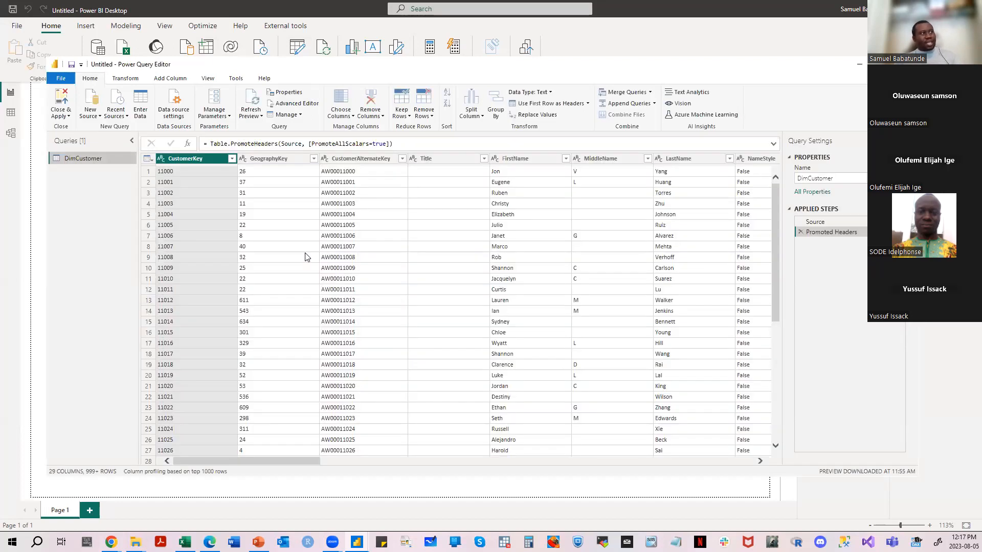
{"action": "left_click", "coordinate": [61, 115]}
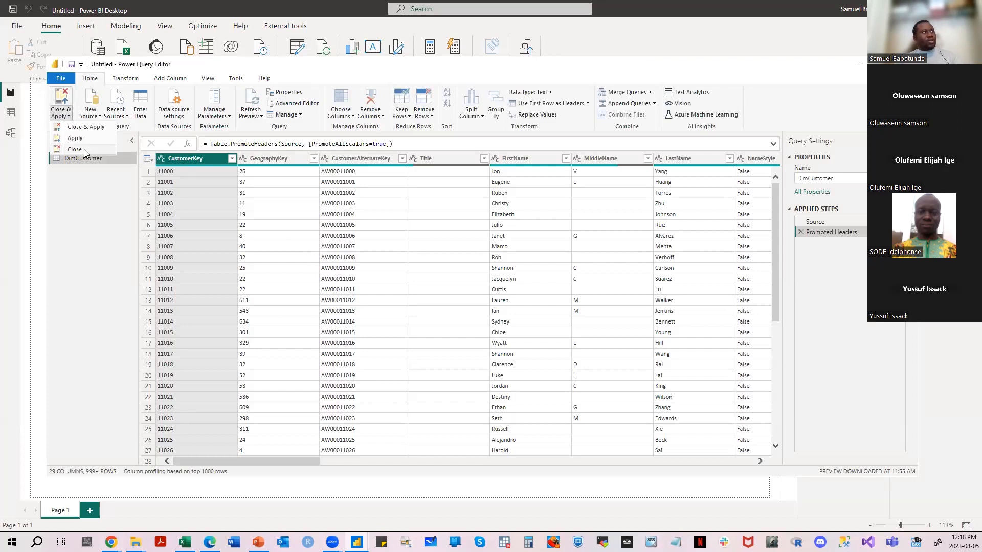
{"action": "left_click", "coordinate": [84, 150]}
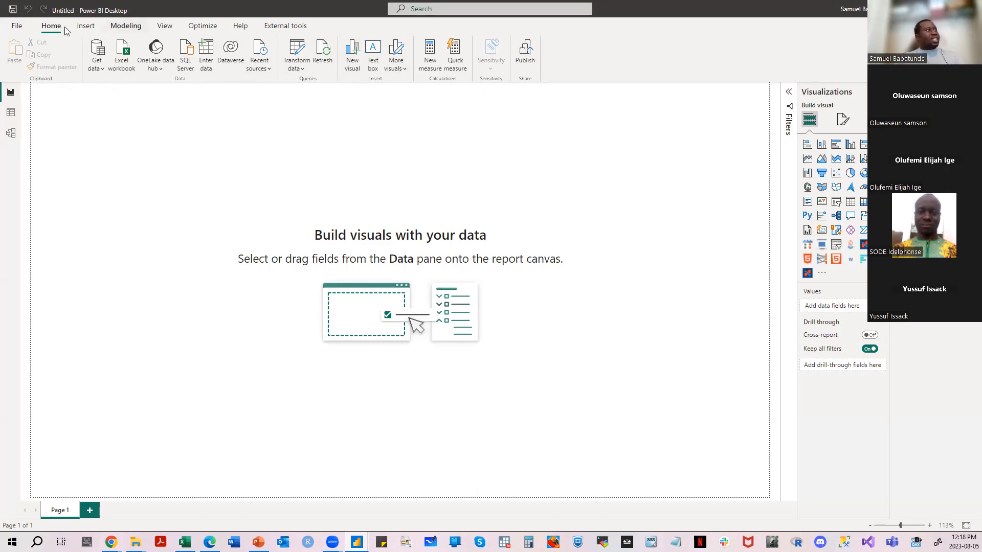
- Review the image, shape and button elements that can be inserted into the report page
{"action": "left_click", "coordinate": [86, 27]}
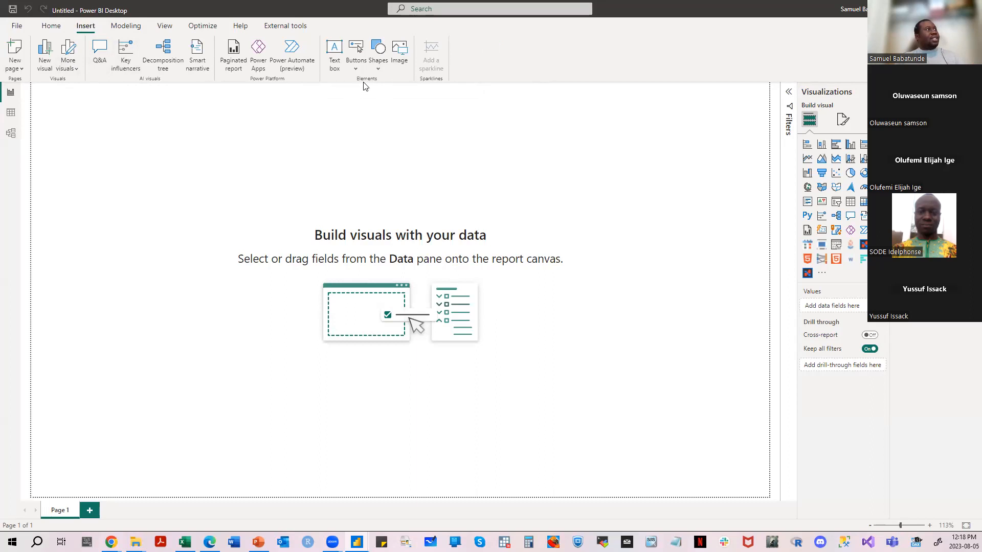
{"action": "left_click", "coordinate": [378, 66]}
{"action": "left_click", "coordinate": [399, 66]}
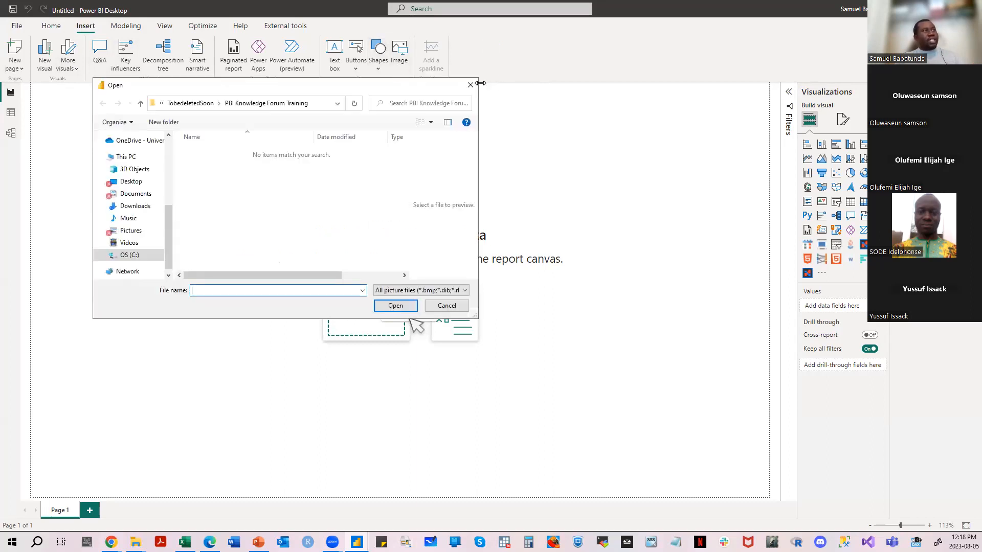
{"action": "left_click", "coordinate": [470, 85]}
{"action": "left_click", "coordinate": [378, 65]}
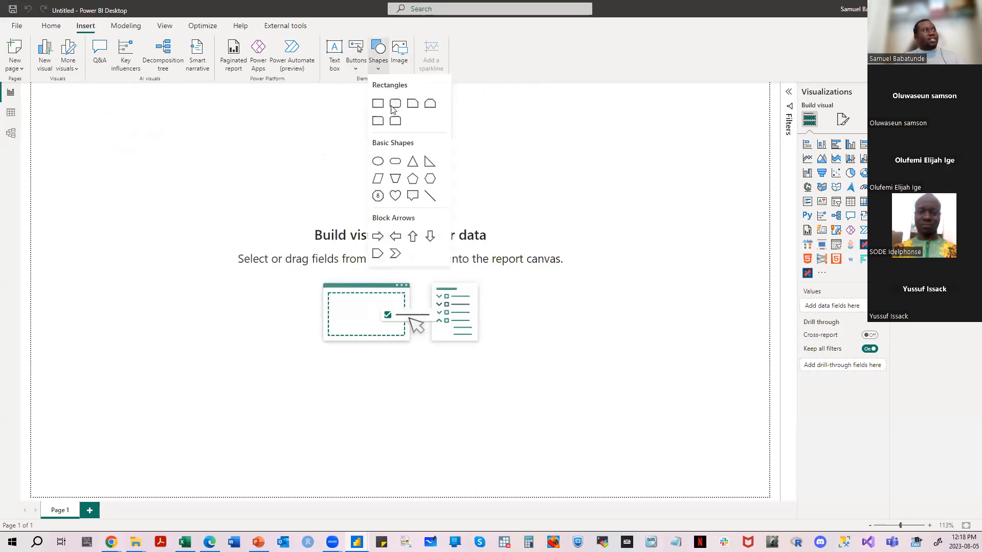
{"action": "left_click", "coordinate": [355, 71]}
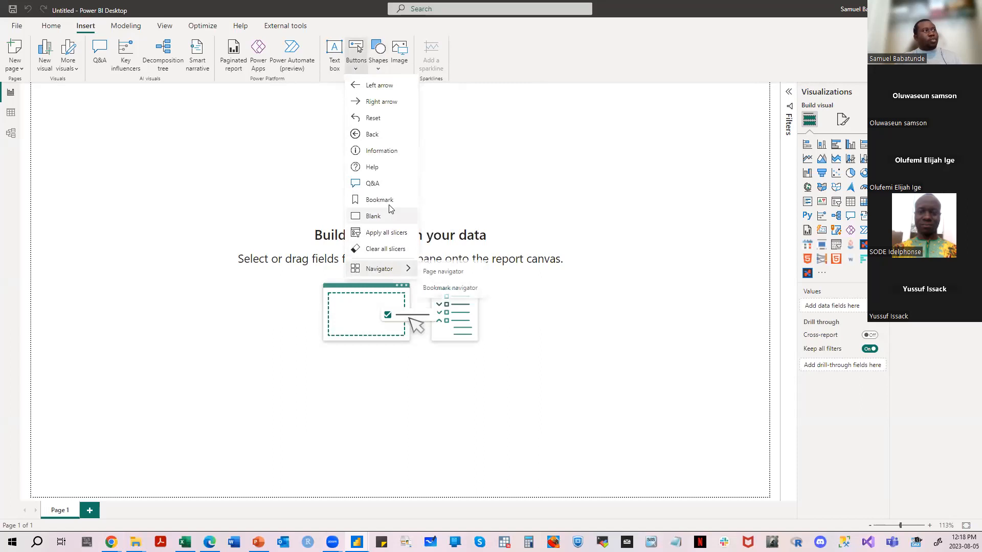
- Review the page and bookmark navigator button options and the sources for importing more visuals
{"action": "mouse_move", "coordinate": [393, 273]}
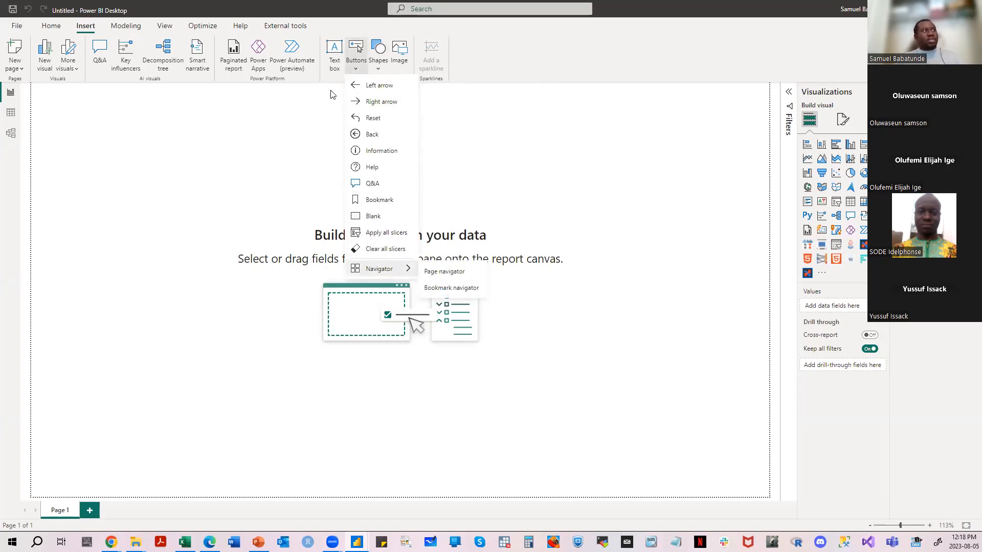
{"action": "left_click", "coordinate": [333, 84]}
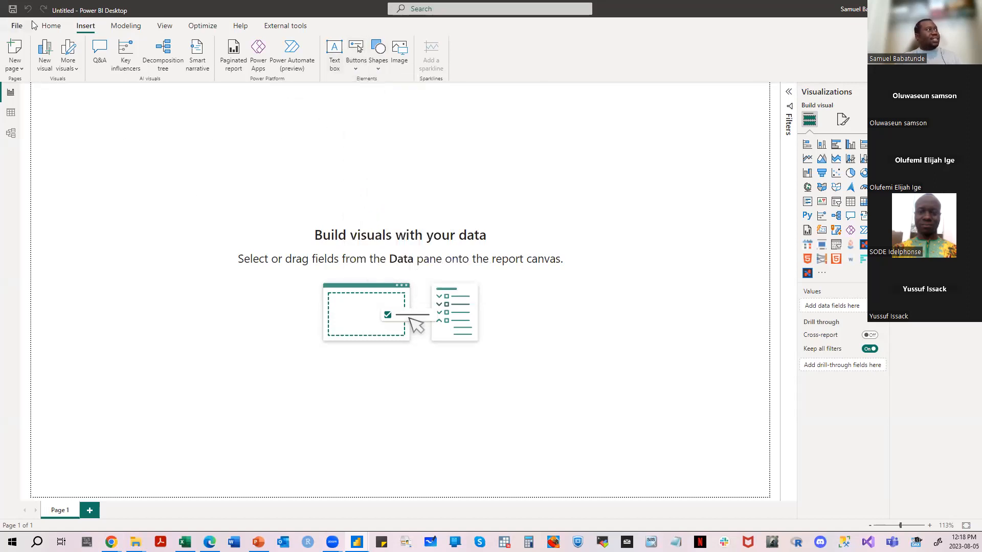
{"action": "left_click", "coordinate": [60, 29]}
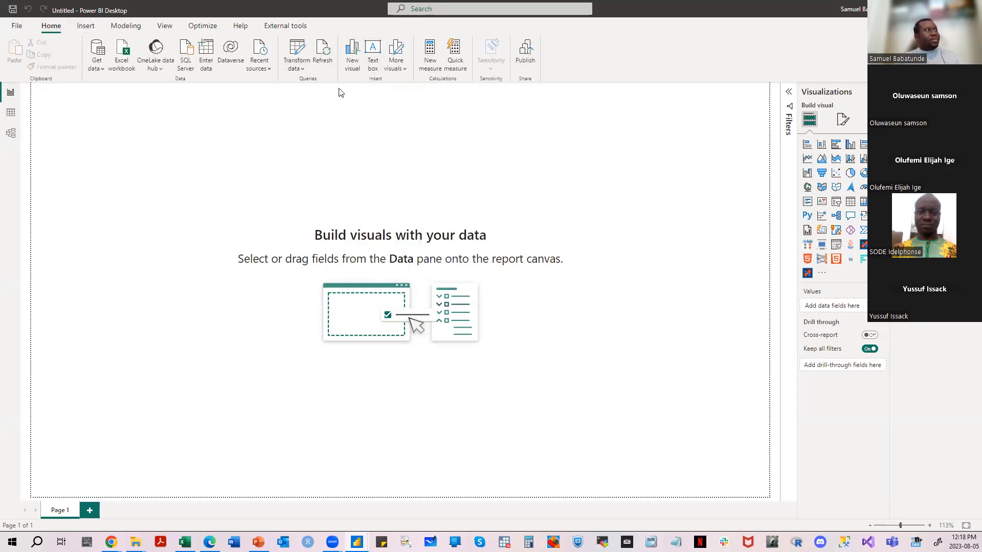
{"action": "left_click", "coordinate": [396, 65]}
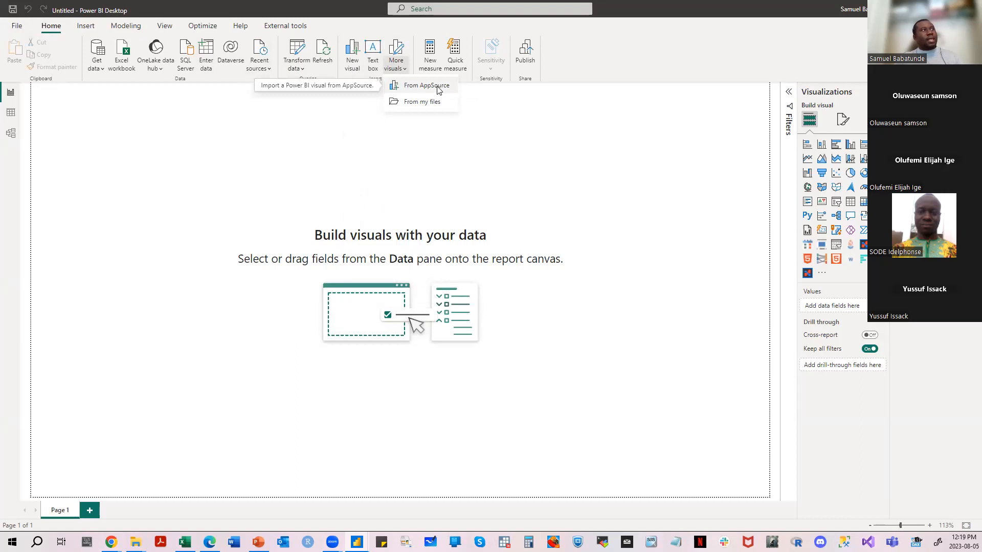
{"action": "left_click", "coordinate": [499, 113]}
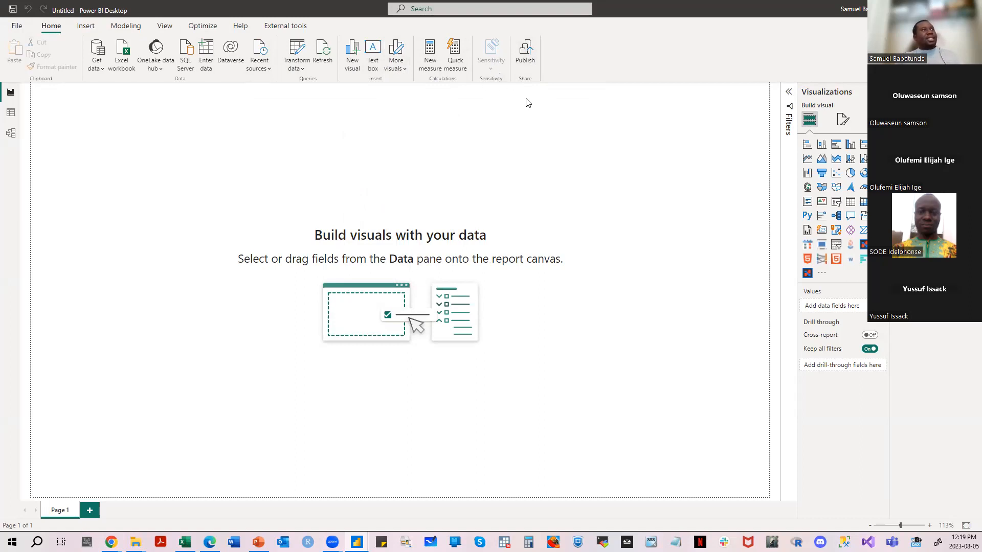
- Add two blank pages, Page 2 and Page 3, to the report
{"action": "left_click", "coordinate": [86, 29]}
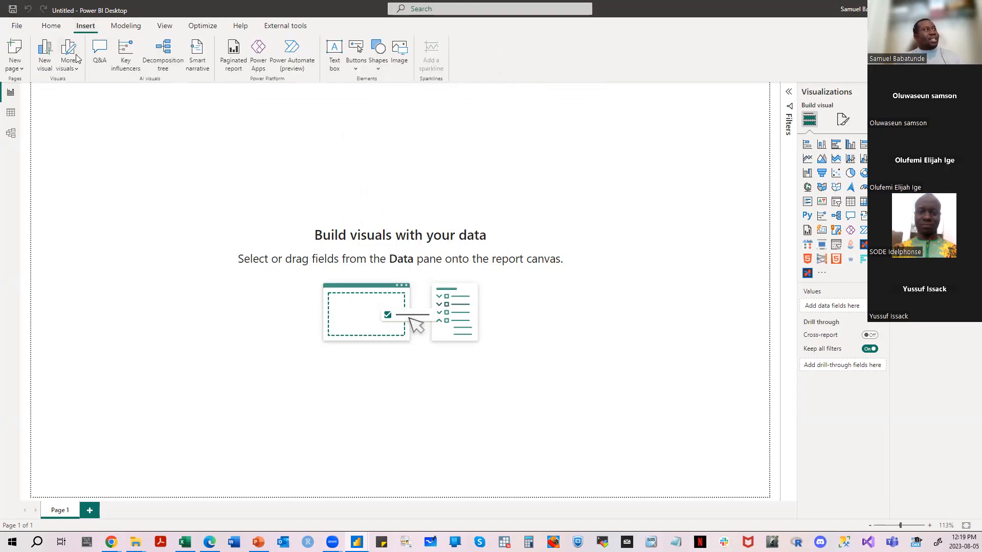
{"action": "left_click", "coordinate": [21, 71]}
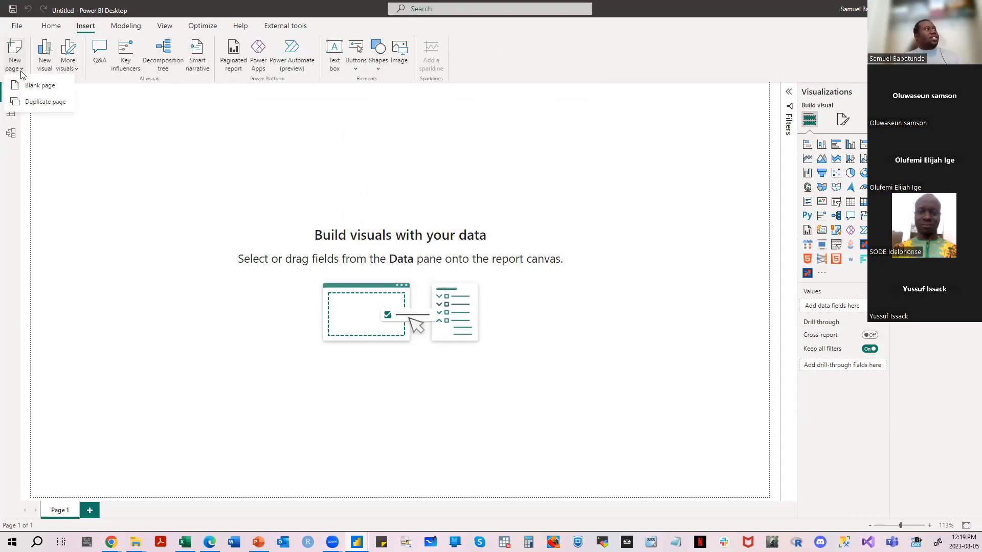
{"action": "left_click", "coordinate": [31, 85]}
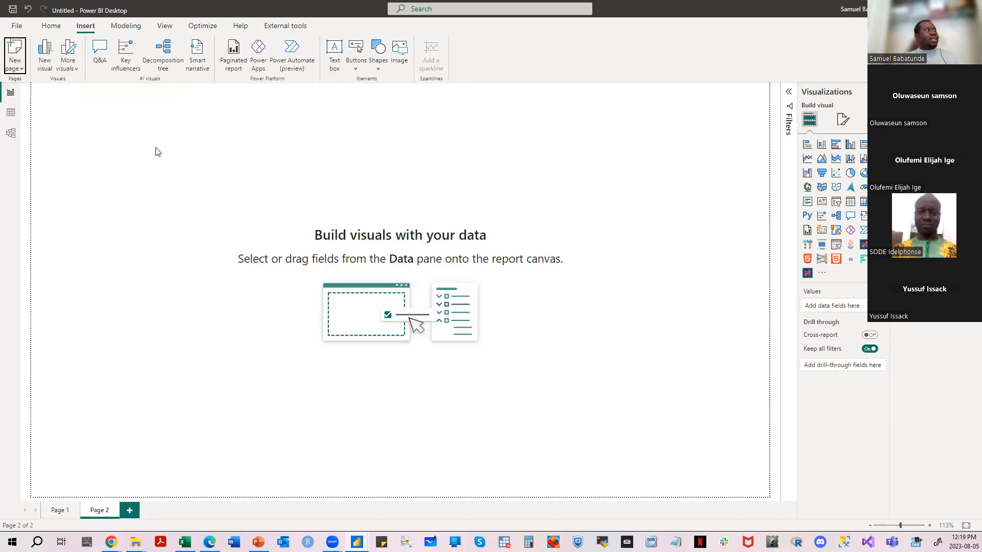
{"action": "left_click", "coordinate": [130, 510]}
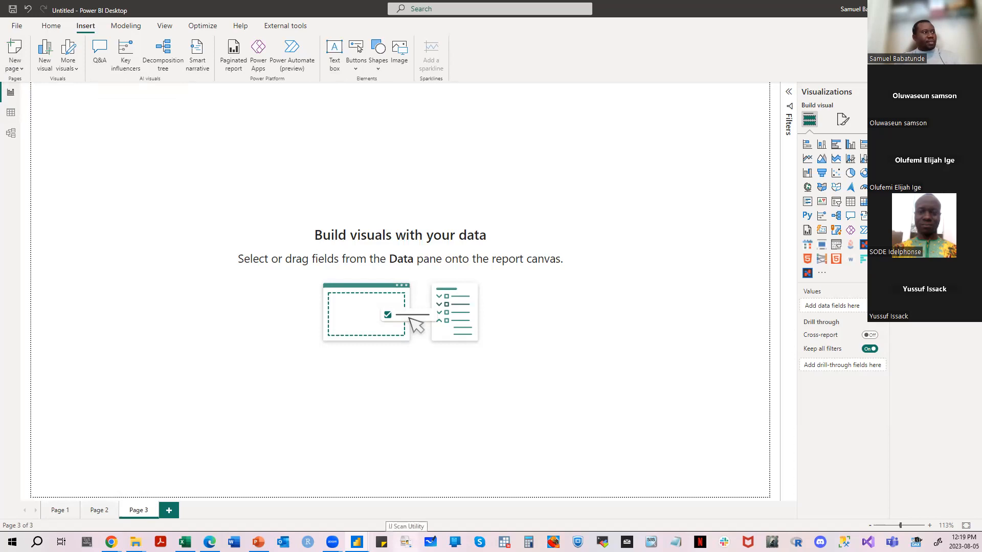
- Rename Page 1 as Summary
{"action": "double_click", "coordinate": [59, 510]}
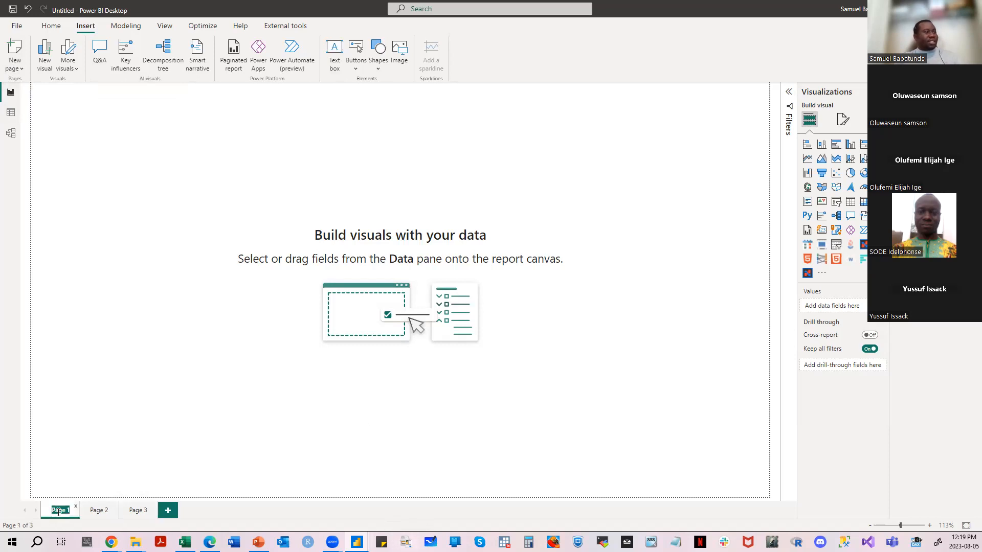
{"action": "type", "text": "Sum"}
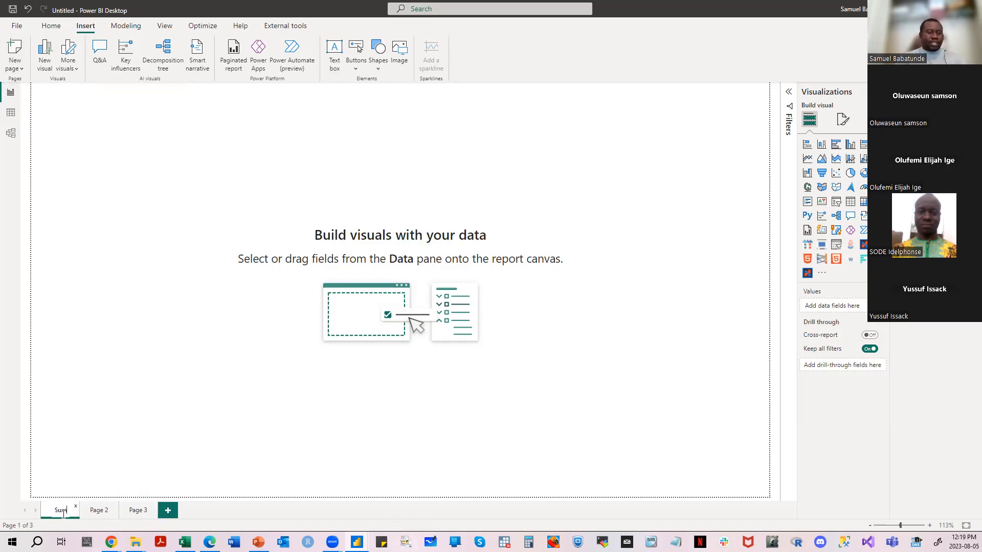
{"action": "type", "text": "mary"}
{"action": "key", "text": "Return"}
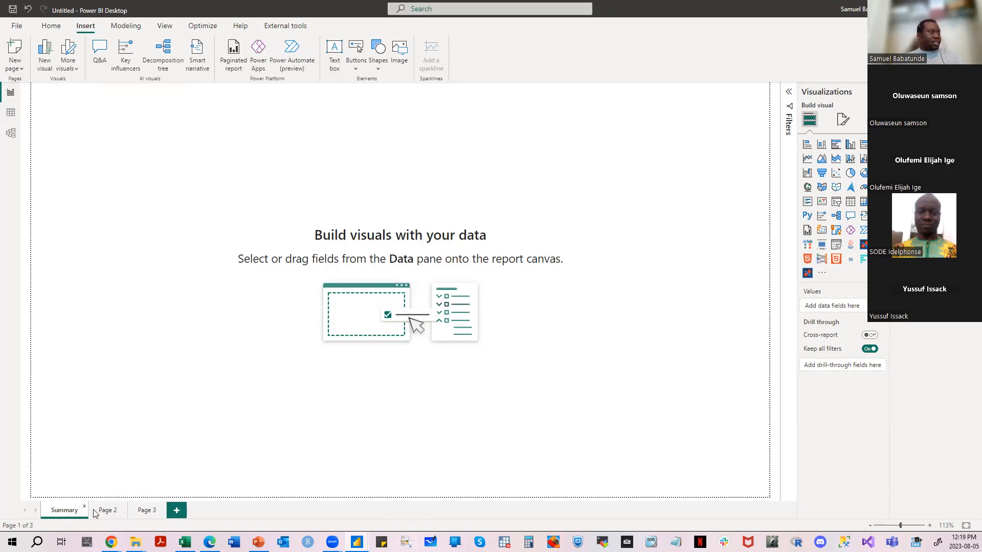
- Duplicate Page 2 and look through Page 2, Page 3 and the duplicate
{"action": "left_click", "coordinate": [106, 509]}
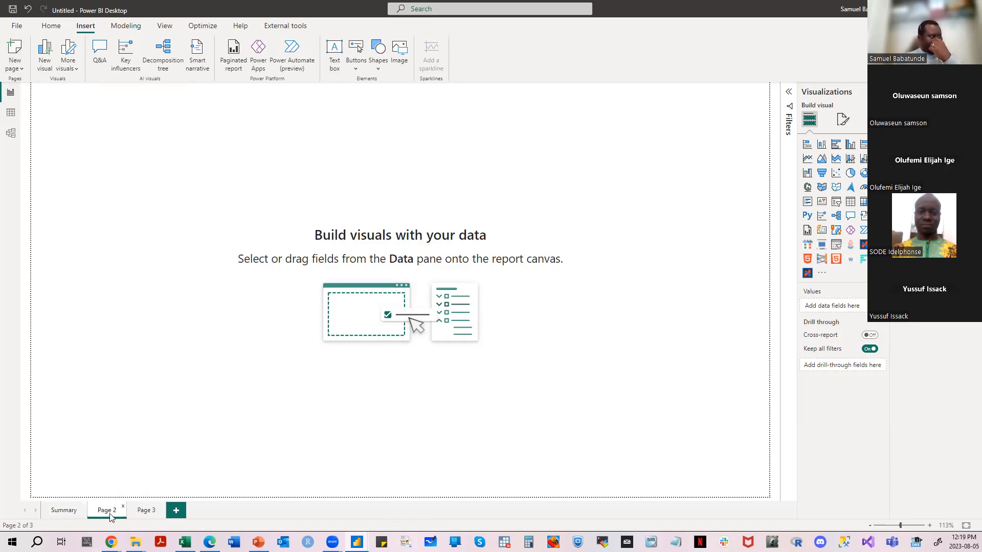
{"action": "right_click", "coordinate": [109, 514]}
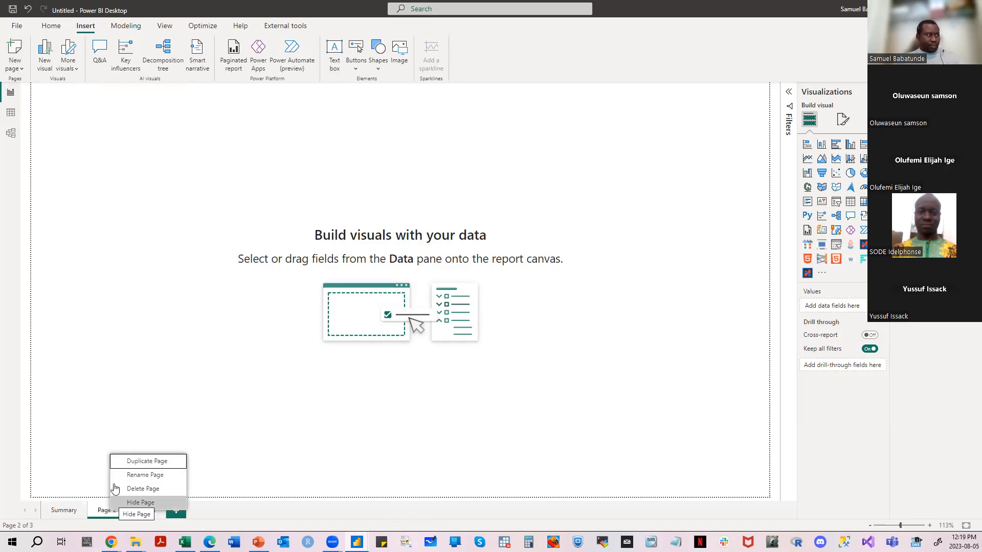
{"action": "left_click", "coordinate": [120, 463]}
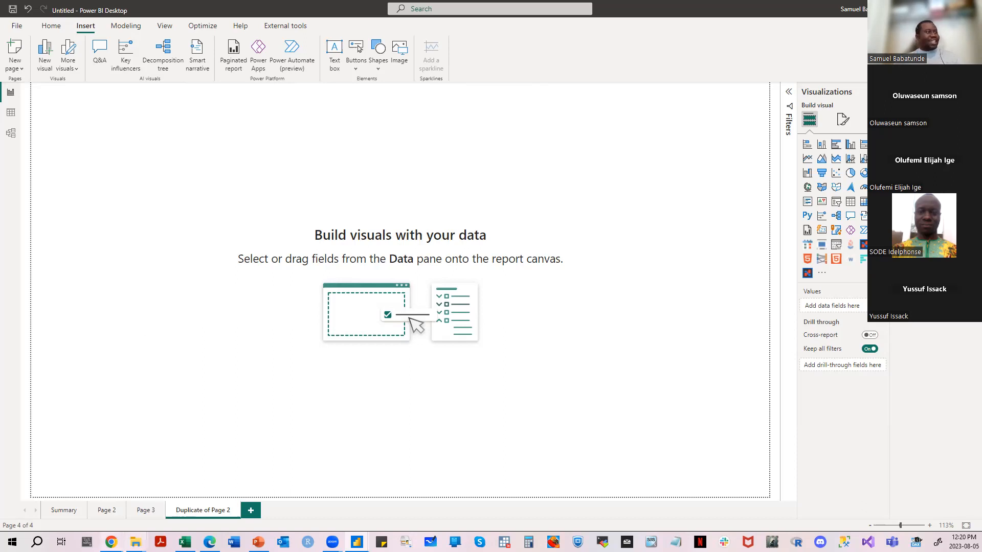
{"action": "left_click", "coordinate": [102, 511]}
{"action": "left_click", "coordinate": [146, 515]}
{"action": "left_click", "coordinate": [207, 515]}
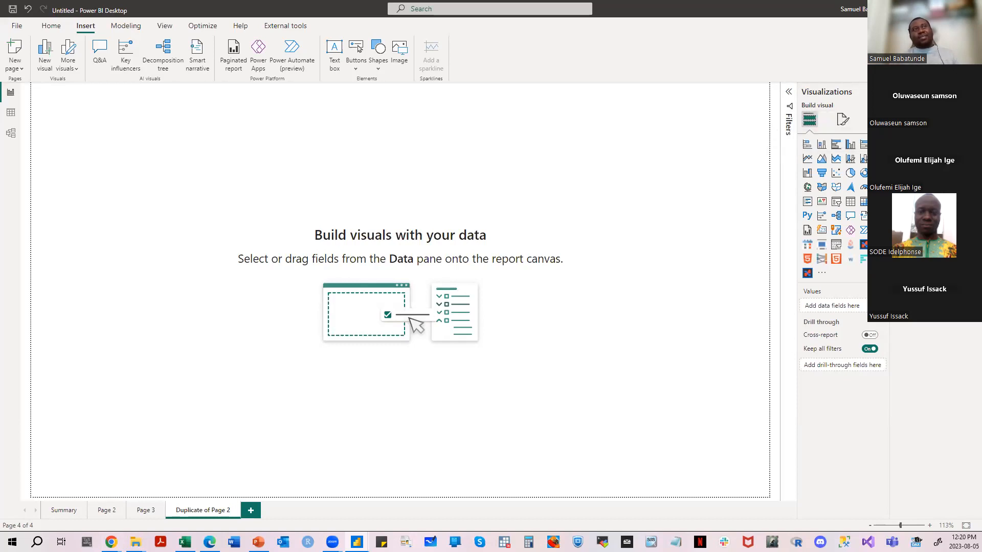
{"action": "left_click", "coordinate": [920, 130]}
{"action": "left_click", "coordinate": [597, 143]}
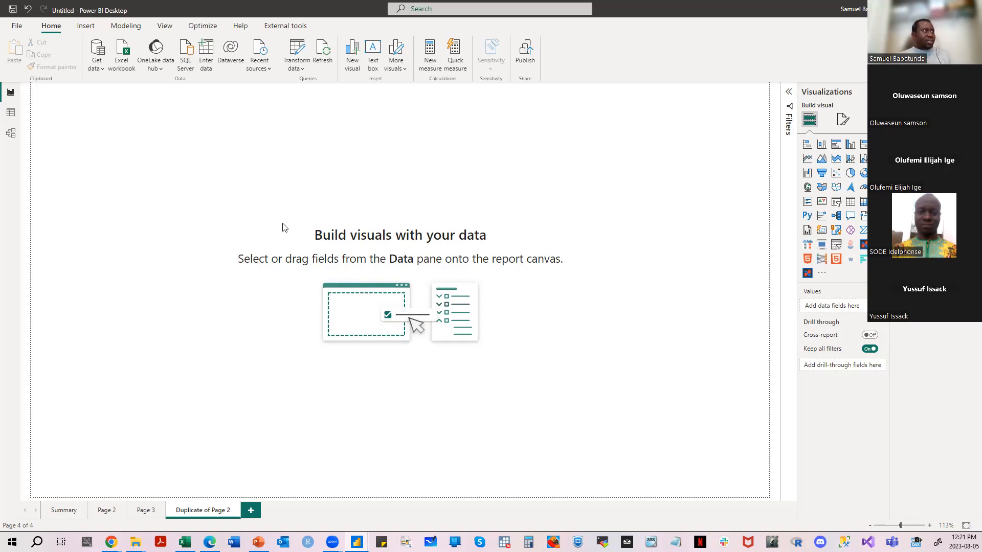
- Insert a Q&A visual on the duplicated page and move it to the page's upper-right corner
{"action": "left_click", "coordinate": [80, 27]}
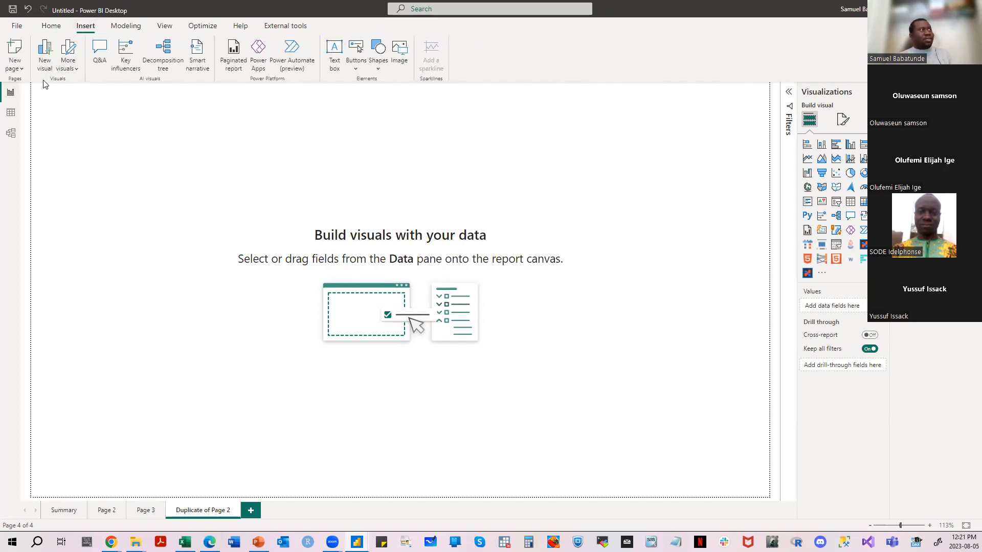
{"action": "left_click", "coordinate": [102, 57]}
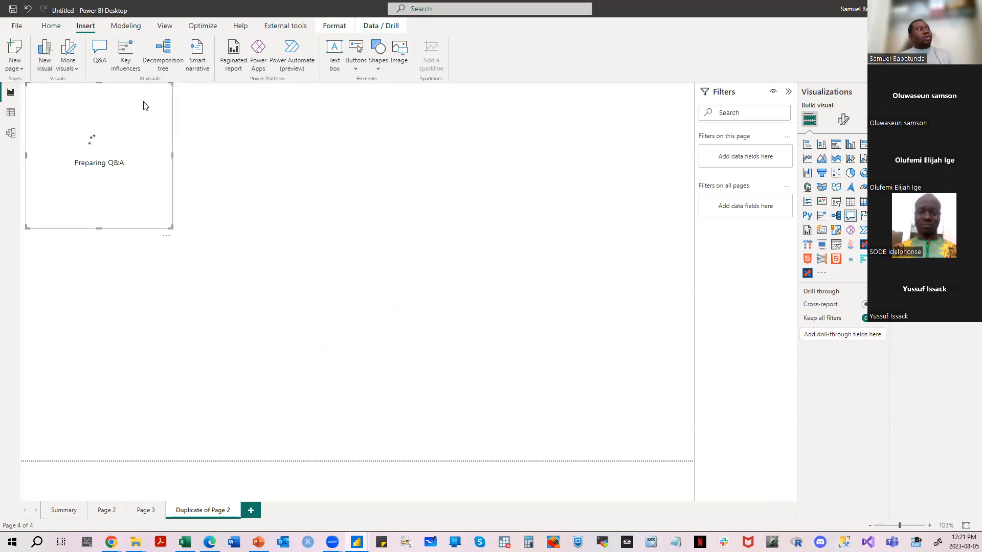
{"action": "left_click_drag", "start_coordinate": [148, 108], "coordinate": [660, 114]}
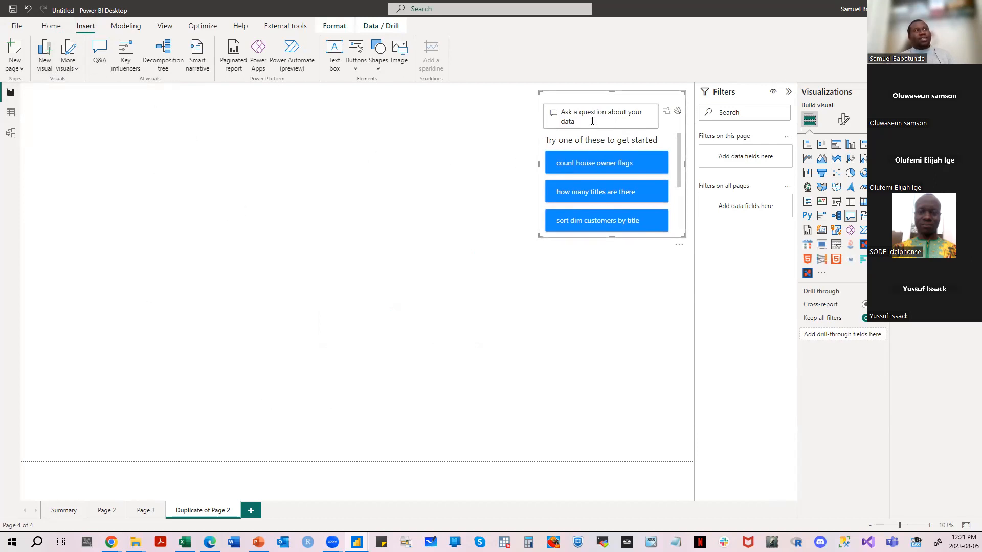
- Ask the Q&A visual "what is sales today?"
{"action": "type", "text": "w"}
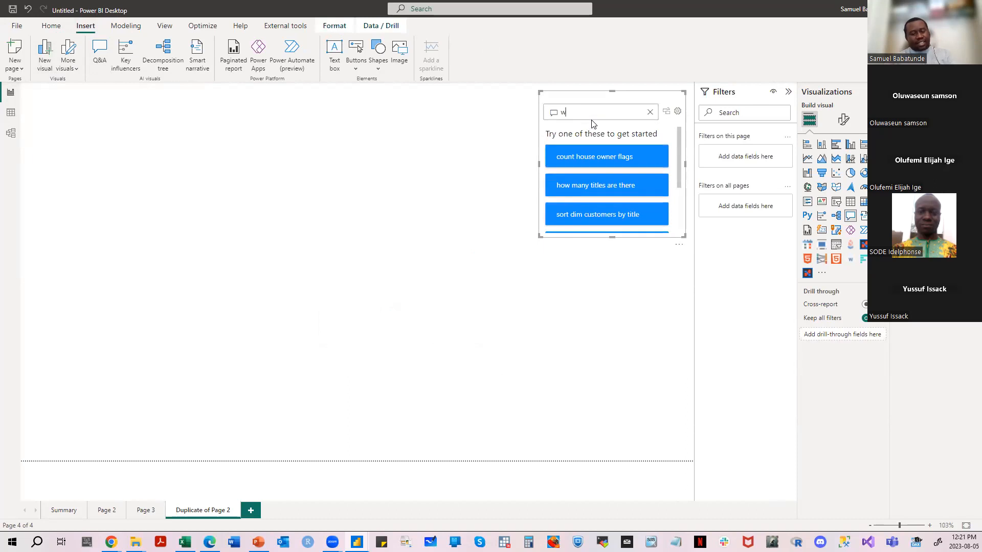
{"action": "type", "text": "hat is sales"}
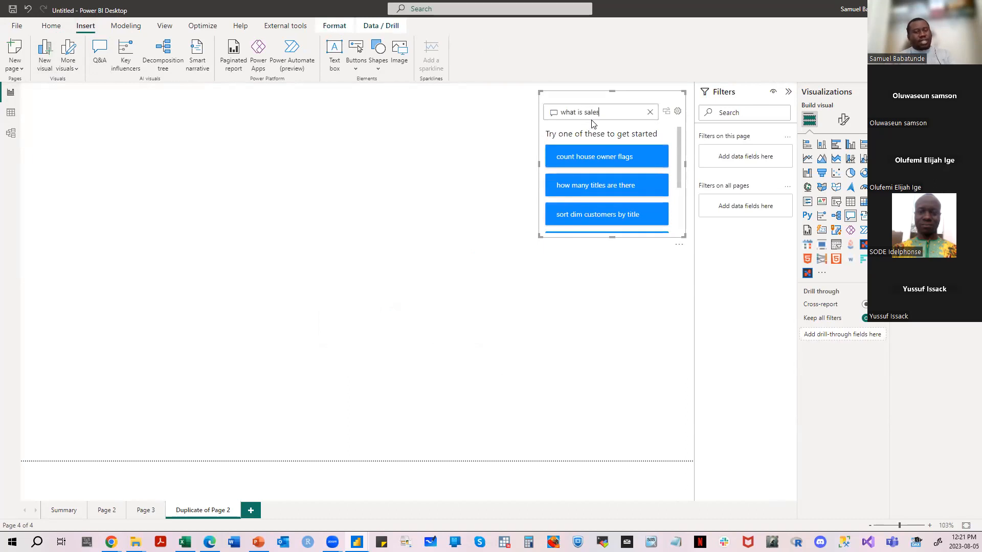
{"action": "type", "text": " today?"}
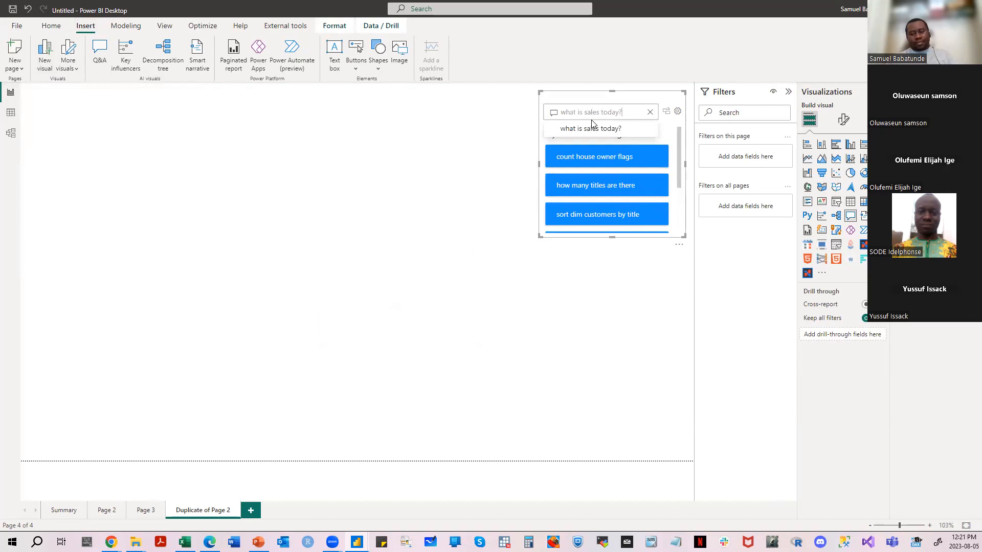
{"action": "key", "text": "Return"}
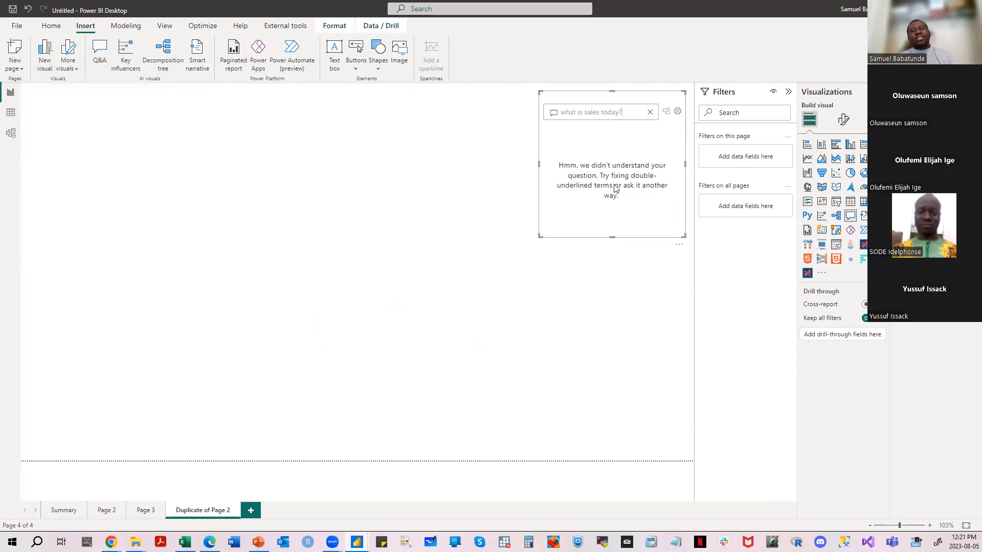
- Clear the question and delete the Q&A visual from the duplicated page
{"action": "left_click", "coordinate": [650, 112]}
{"action": "left_click_drag", "start_coordinate": [658, 97], "coordinate": [643, 100]}
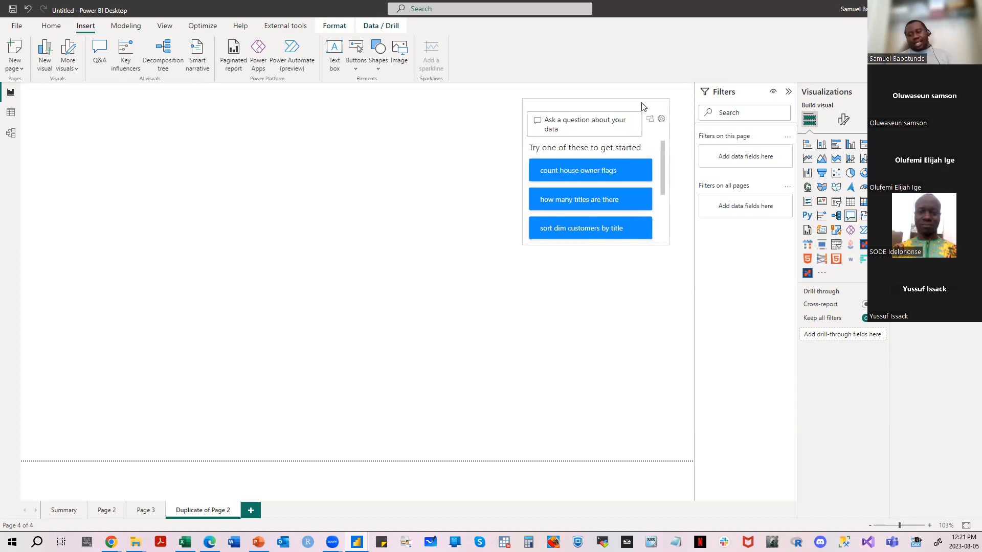
{"action": "key", "text": "Delete"}
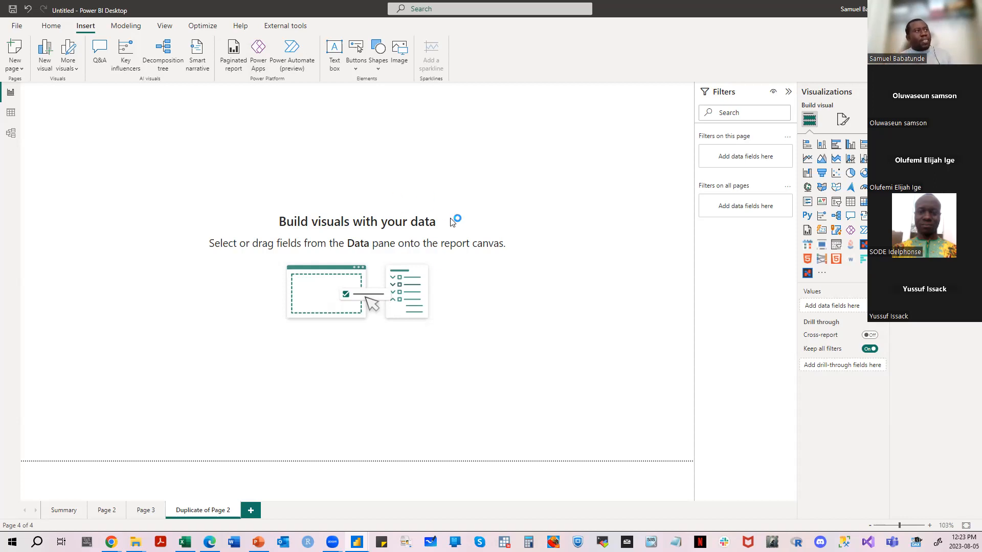
- Review the modeling commands and the gallery of report themes without applying a theme
{"action": "left_click", "coordinate": [124, 26]}
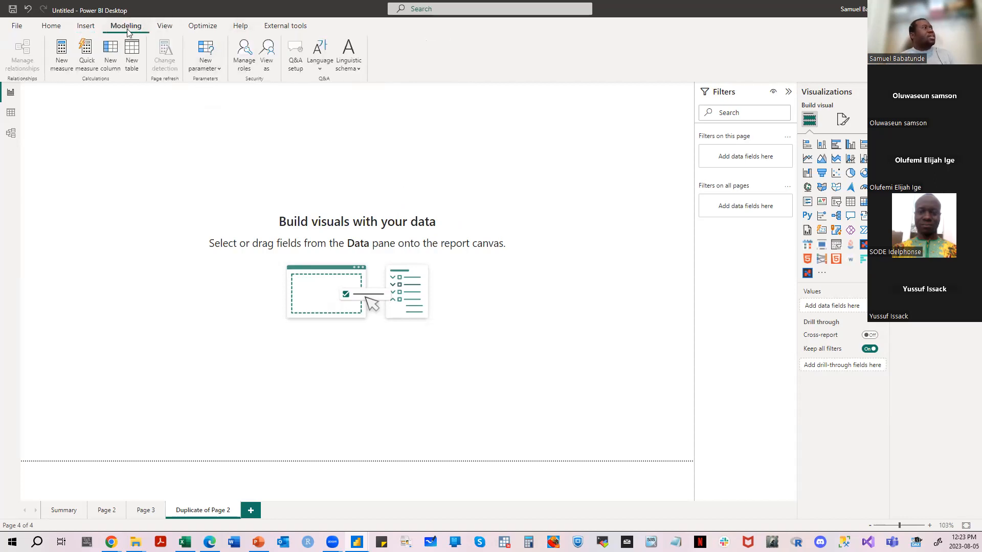
{"action": "left_click", "coordinate": [164, 29]}
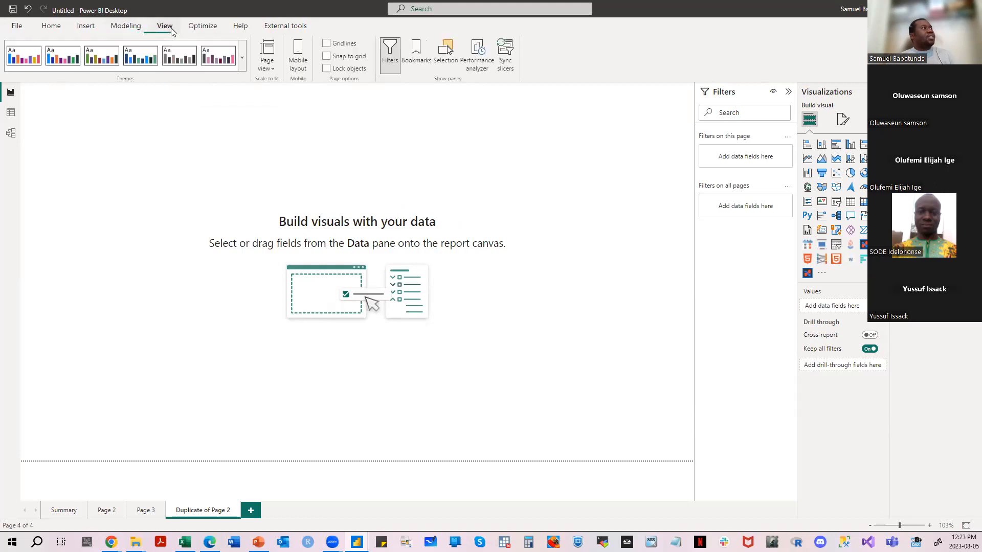
{"action": "left_click", "coordinate": [243, 65]}
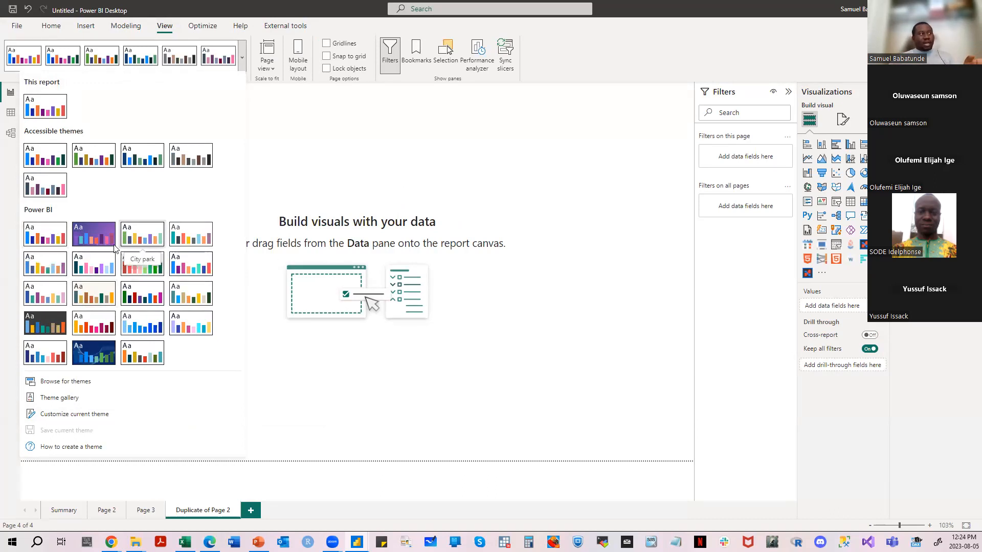
{"action": "left_click", "coordinate": [322, 133]}
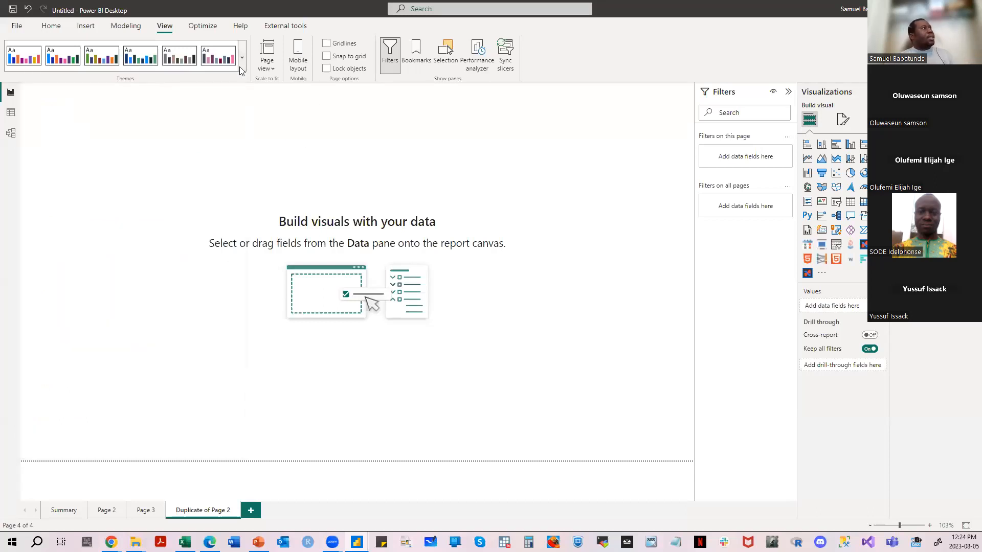
- Review the optimization, help and external tools commands, including DAX Studio, and return to the Home commands
{"action": "left_click", "coordinate": [203, 29]}
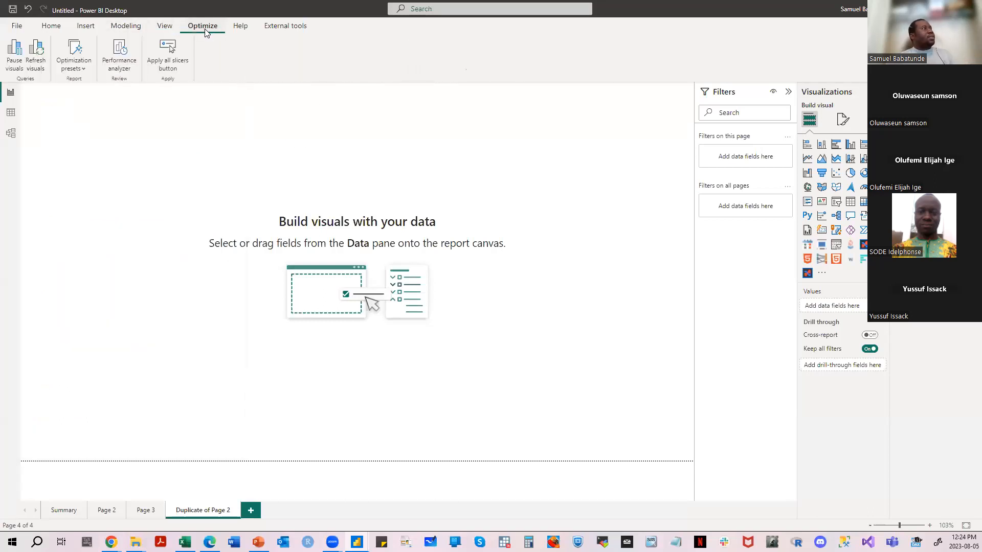
{"action": "left_click", "coordinate": [242, 30]}
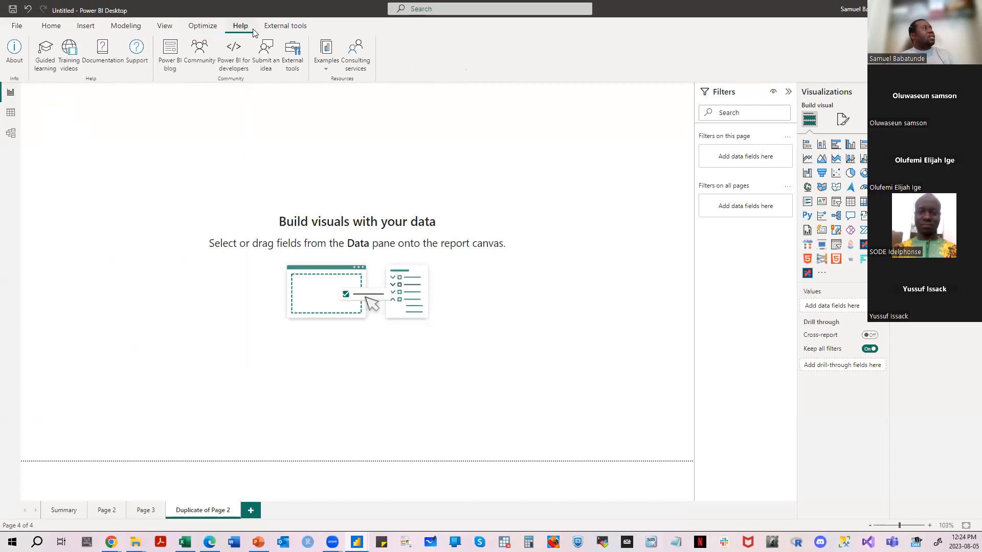
{"action": "left_click", "coordinate": [283, 28]}
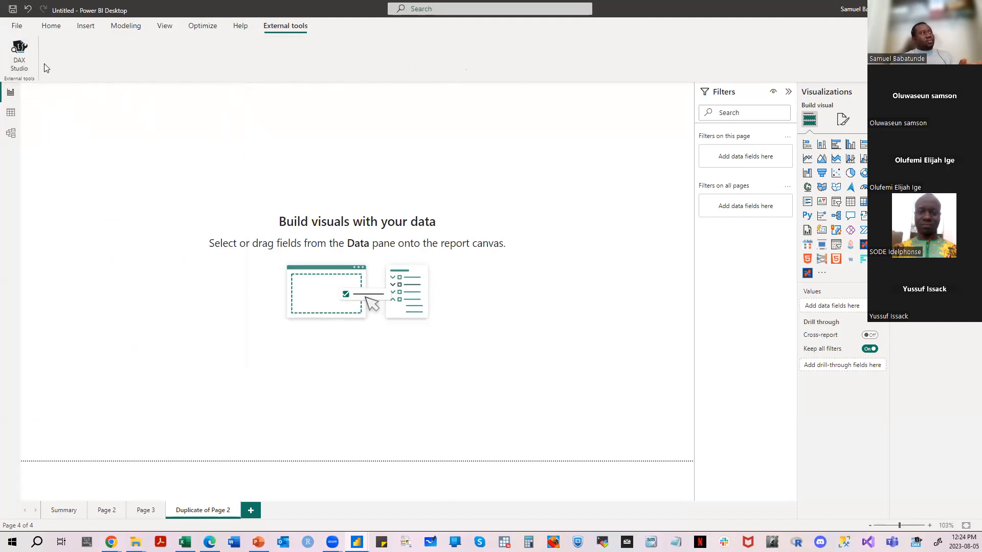
{"action": "left_click", "coordinate": [125, 26]}
{"action": "left_click", "coordinate": [85, 26]}
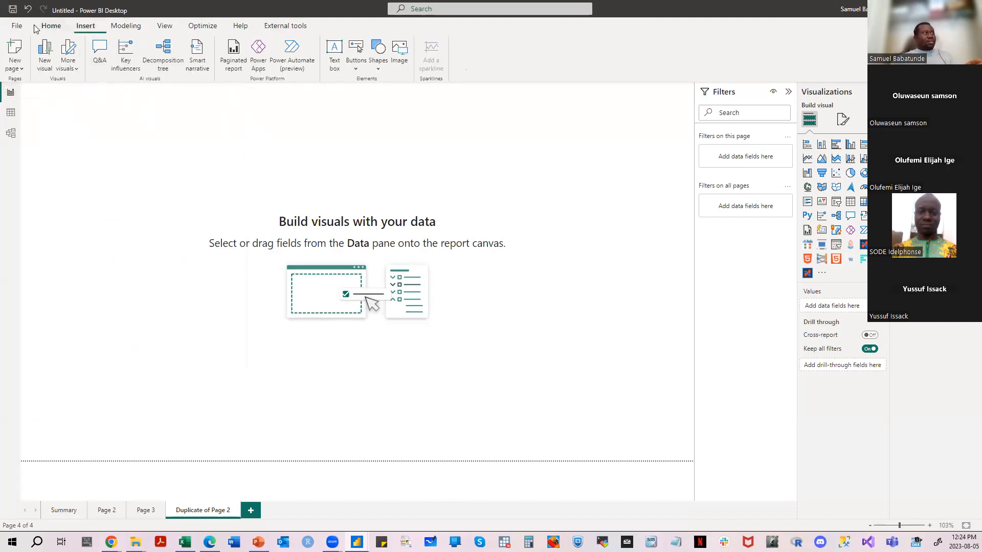
{"action": "left_click", "coordinate": [60, 27]}
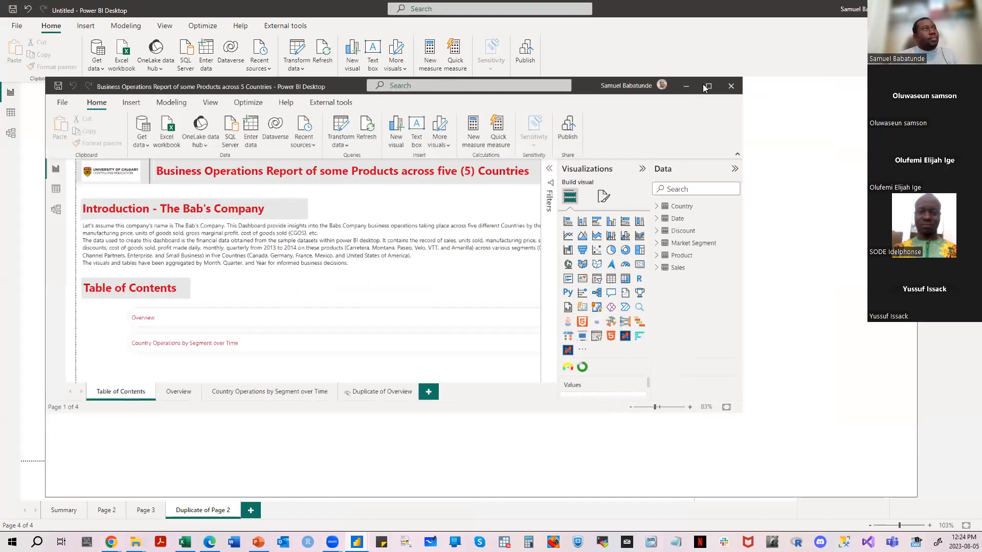
- Maximize the Business Operations Report file and view its Overview page
{"action": "left_click", "coordinate": [705, 86]}
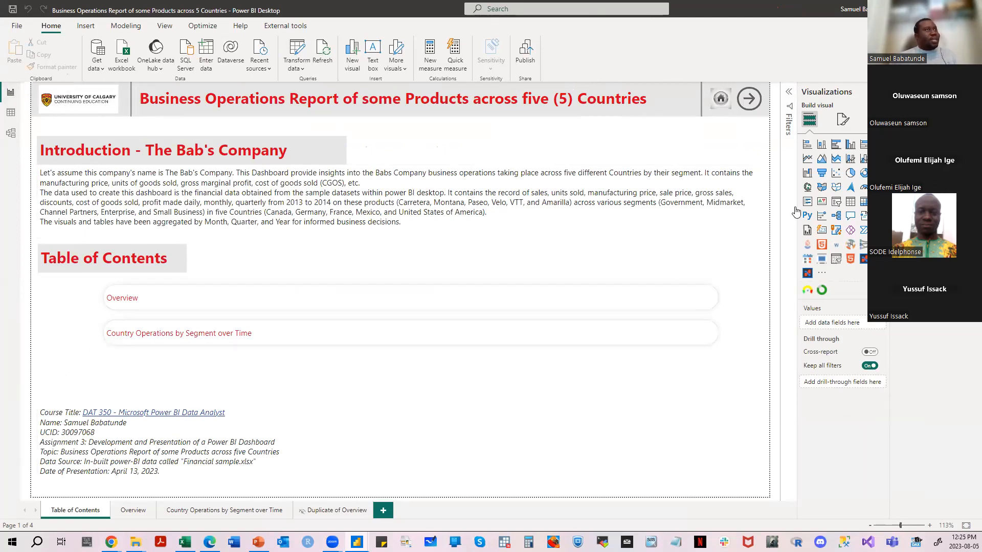
{"action": "left_click", "coordinate": [132, 510]}
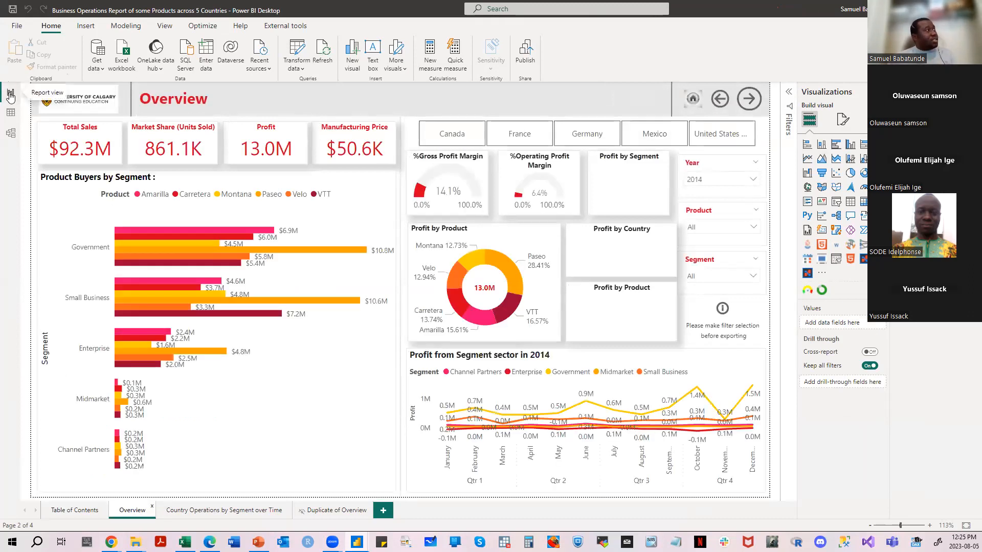
- Examine the data of the Country, Date, Discount, Market Segment, Product and Sales tables, and then the relationships between them in the model
{"action": "left_click", "coordinate": [11, 117]}
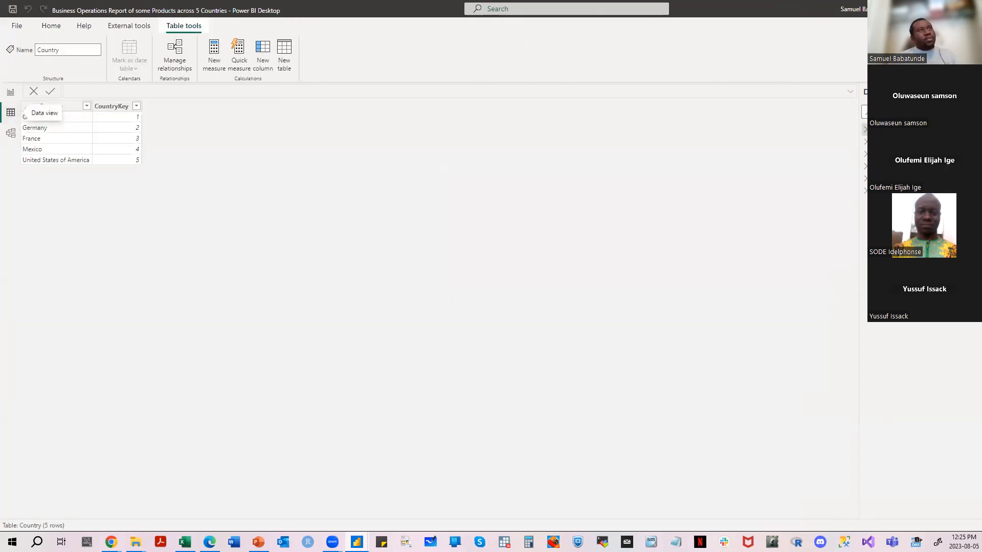
{"action": "left_click", "coordinate": [889, 142]}
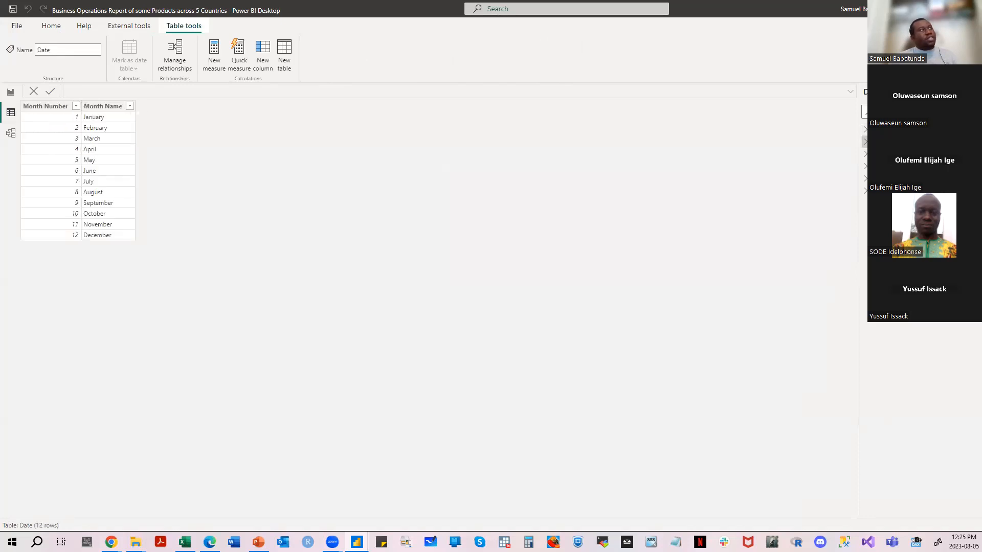
{"action": "left_click", "coordinate": [889, 154]}
{"action": "left_click", "coordinate": [890, 167]}
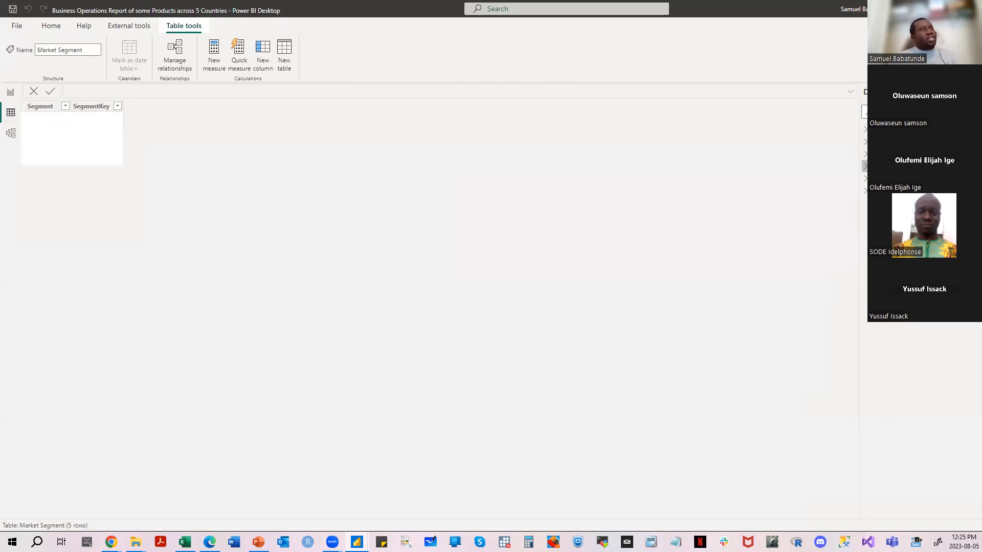
{"action": "left_click", "coordinate": [890, 178]}
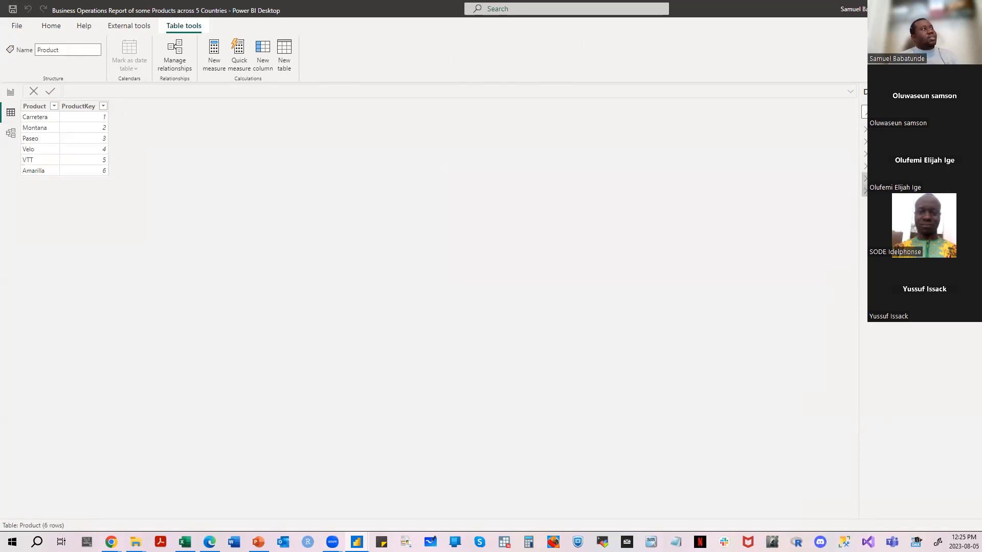
{"action": "left_click", "coordinate": [890, 191]}
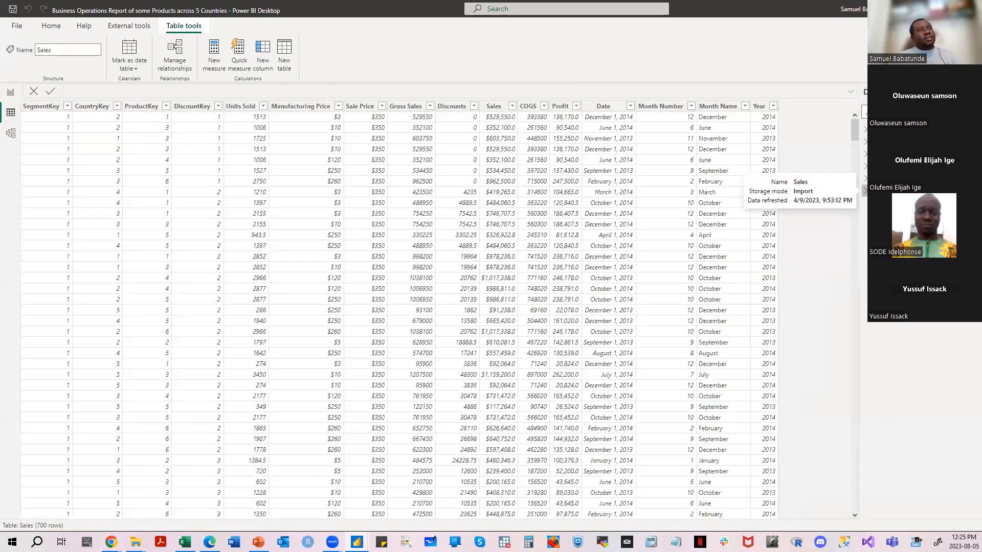
{"action": "left_click", "coordinate": [11, 134]}
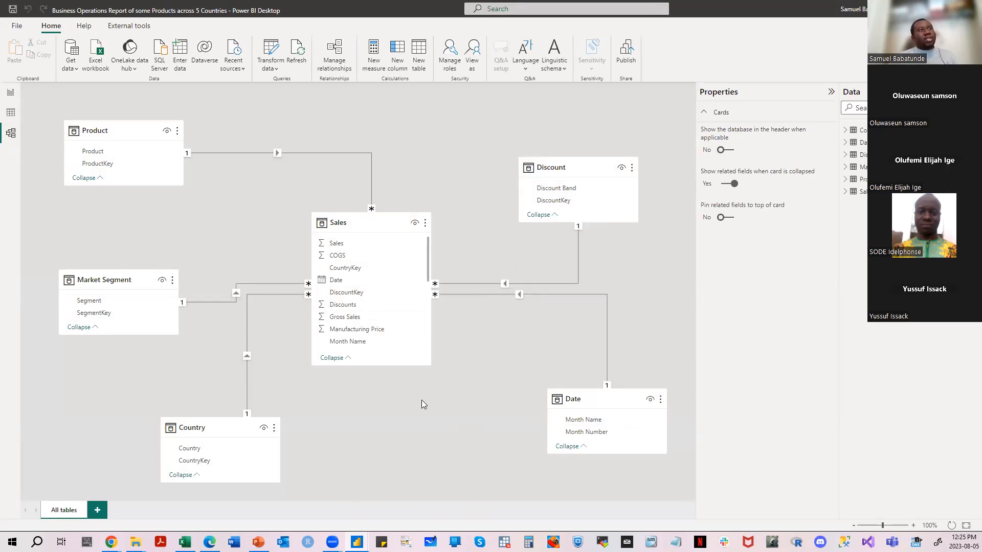
- Return to the report's Table of Contents page and try its home, next and back navigation buttons
{"action": "left_click", "coordinate": [13, 92]}
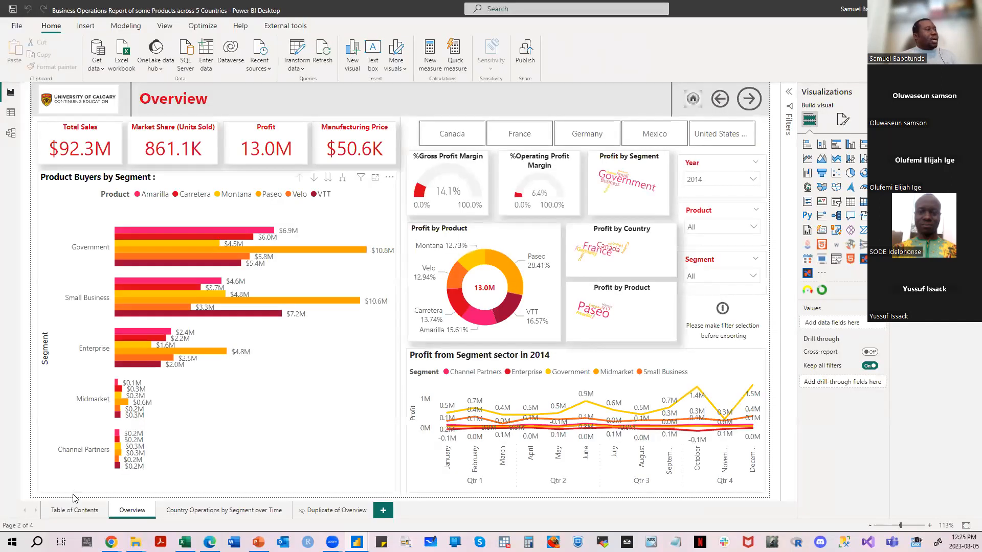
{"action": "left_click", "coordinate": [74, 514]}
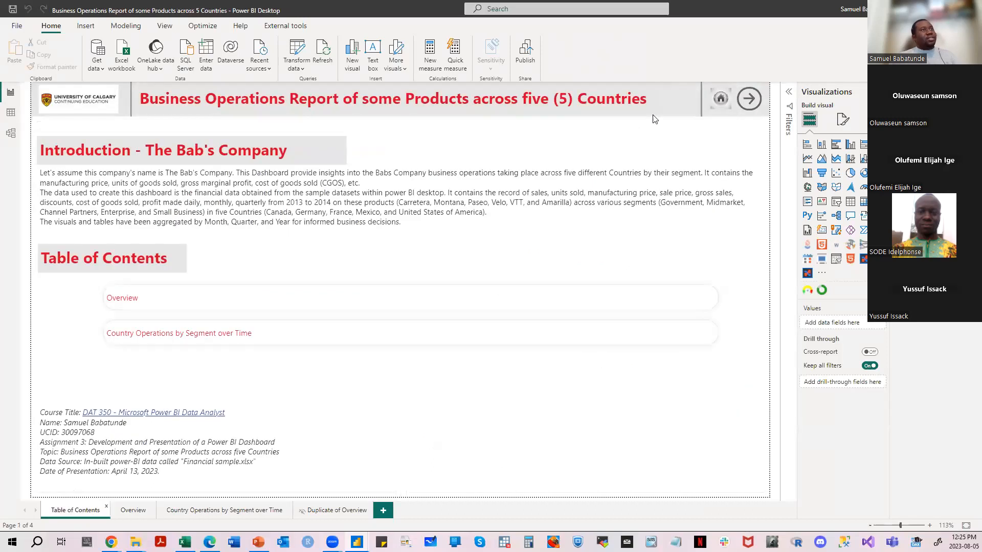
{"action": "left_click", "coordinate": [755, 102]}
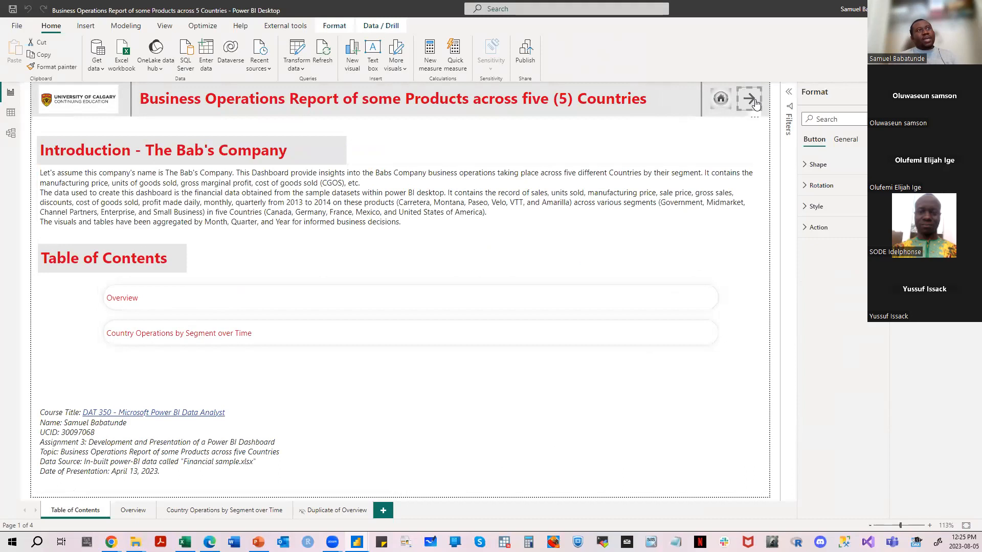
{"action": "left_click", "coordinate": [722, 101]}
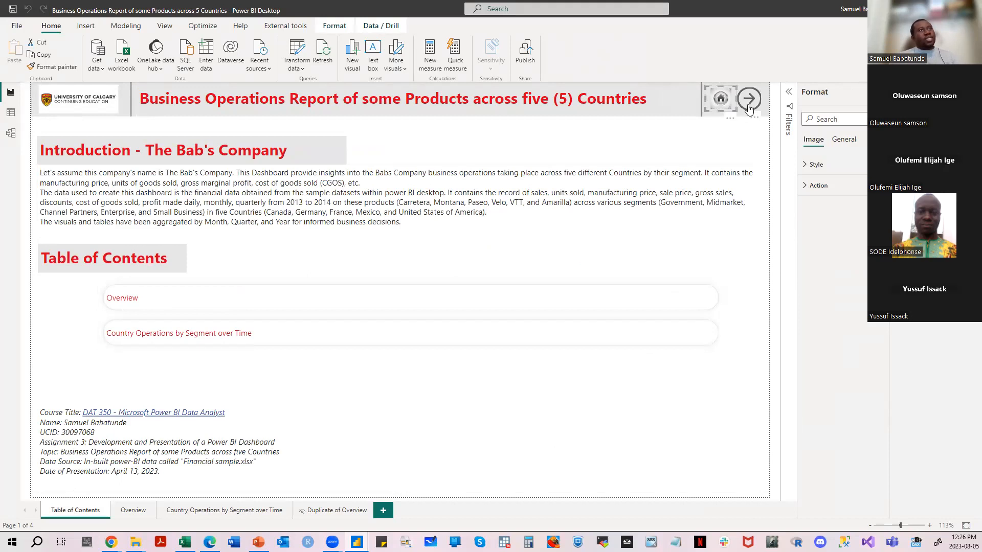
{"action": "left_click", "coordinate": [747, 100], "text": "ctrl"}
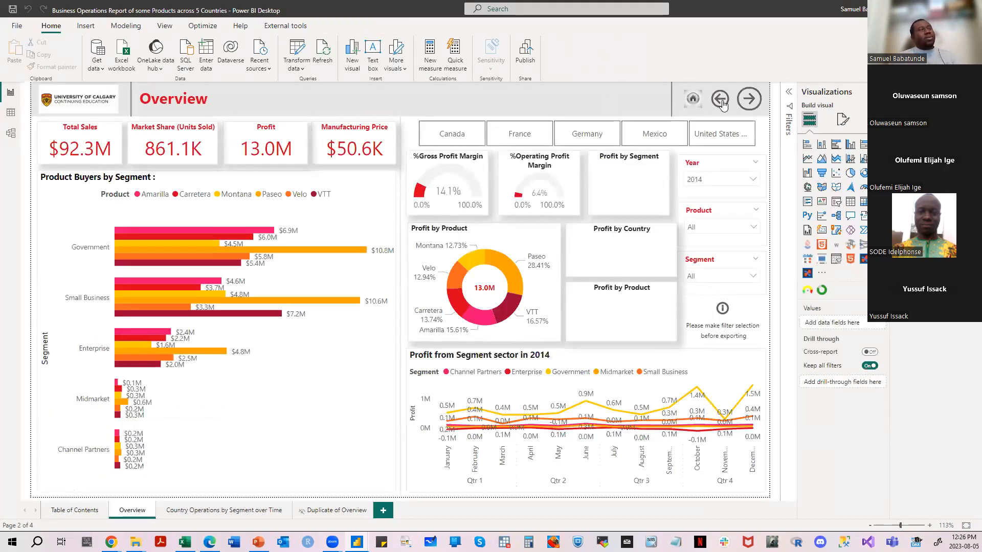
{"action": "left_click", "coordinate": [721, 102], "text": "ctrl"}
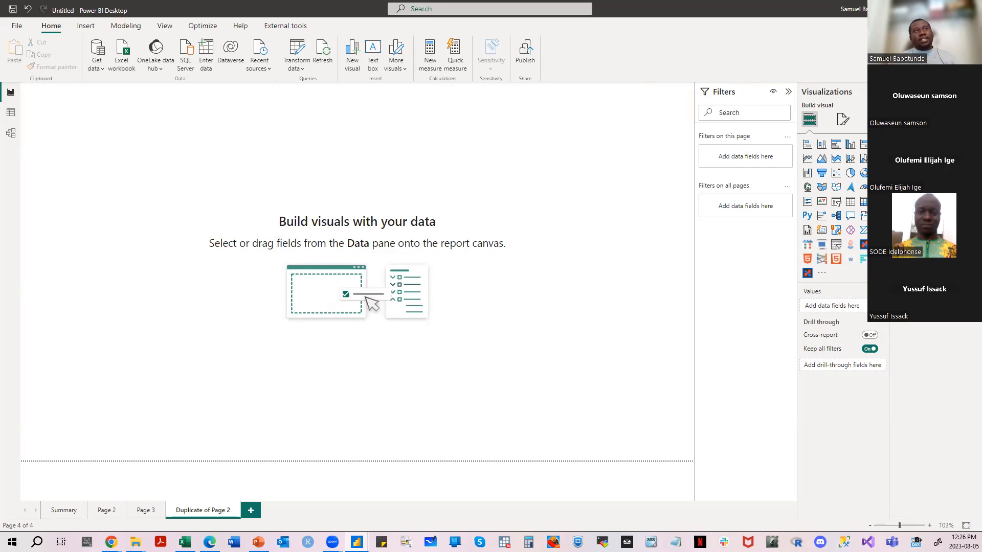
- Switch to the untitled report, add an empty card visual to Duplicate of Page 2 and shrink it near the page's upper-left corner
{"action": "left_click", "coordinate": [900, 129]}
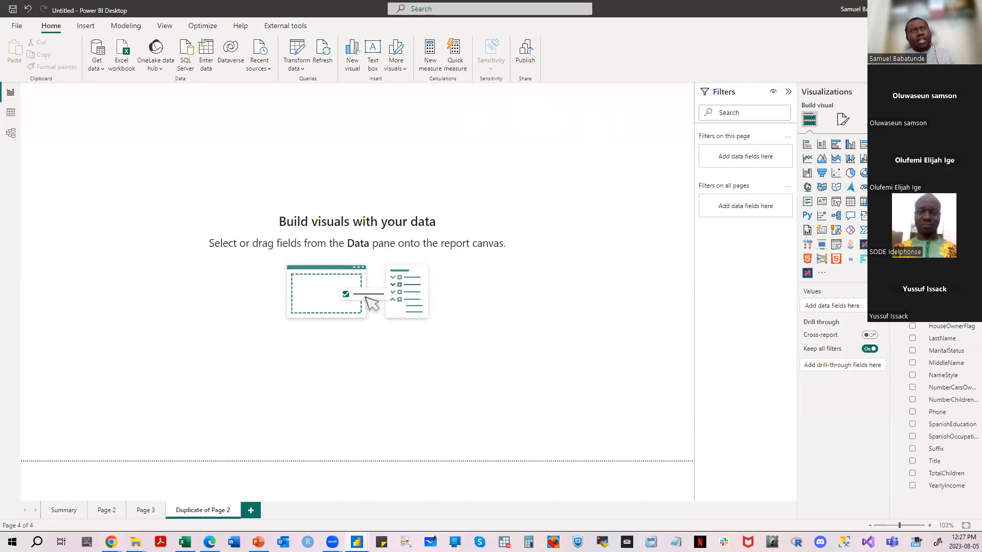
{"action": "left_click", "coordinate": [878, 187]}
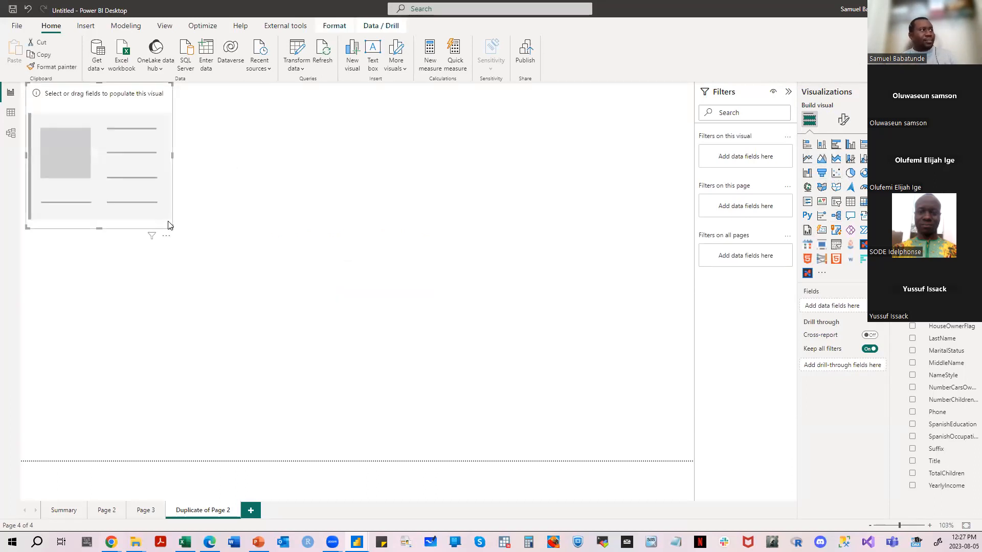
{"action": "left_click_drag", "start_coordinate": [170, 227], "coordinate": [151, 143]}
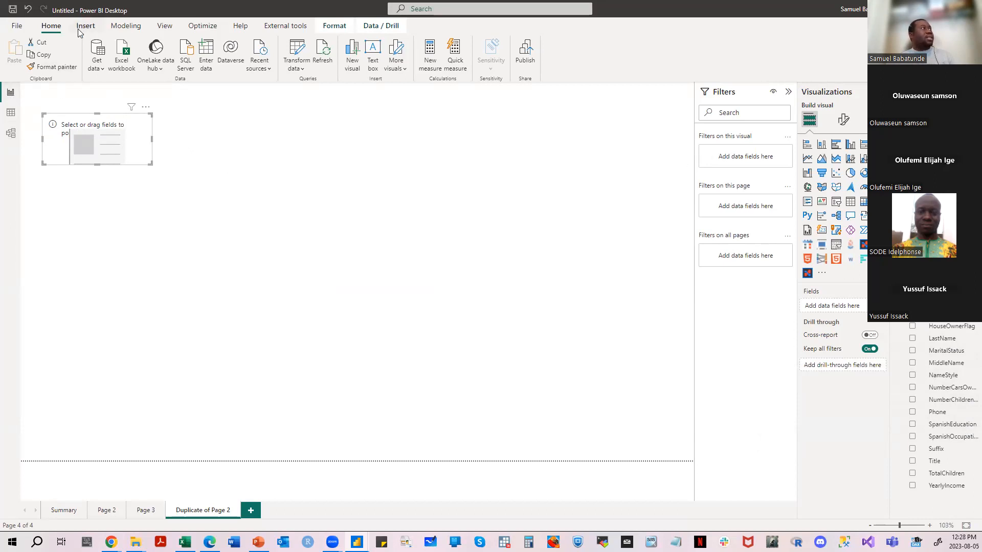
- Load the FactInternetSales CSV file from the PBI Knowledge Forum Training folder without transforming it
{"action": "left_click", "coordinate": [97, 65]}
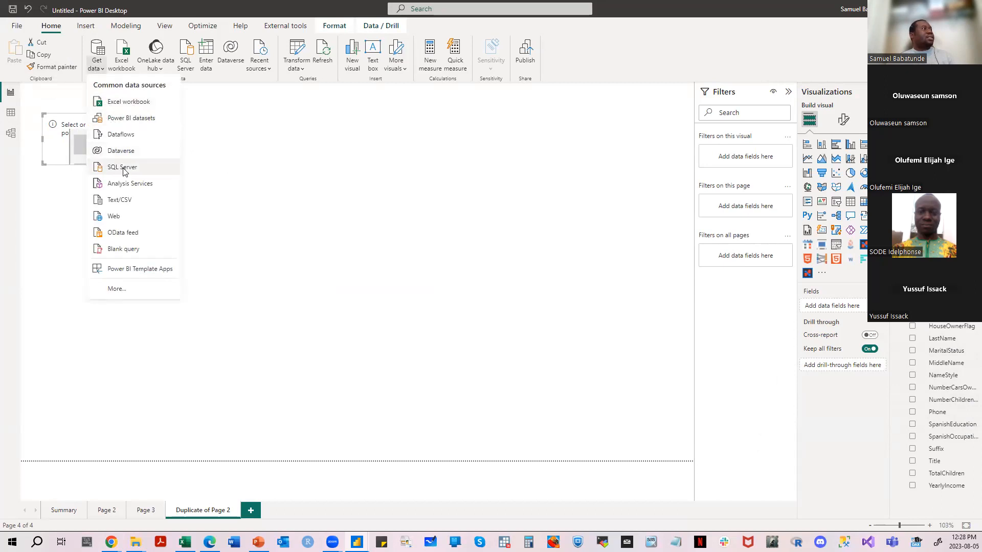
{"action": "left_click", "coordinate": [123, 200]}
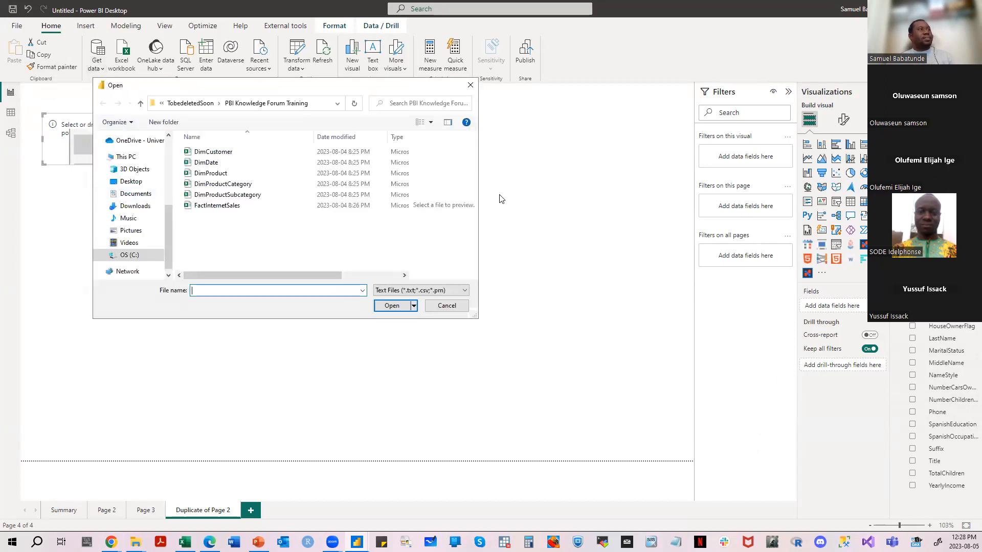
{"action": "left_click", "coordinate": [240, 206]}
{"action": "left_click", "coordinate": [386, 307]}
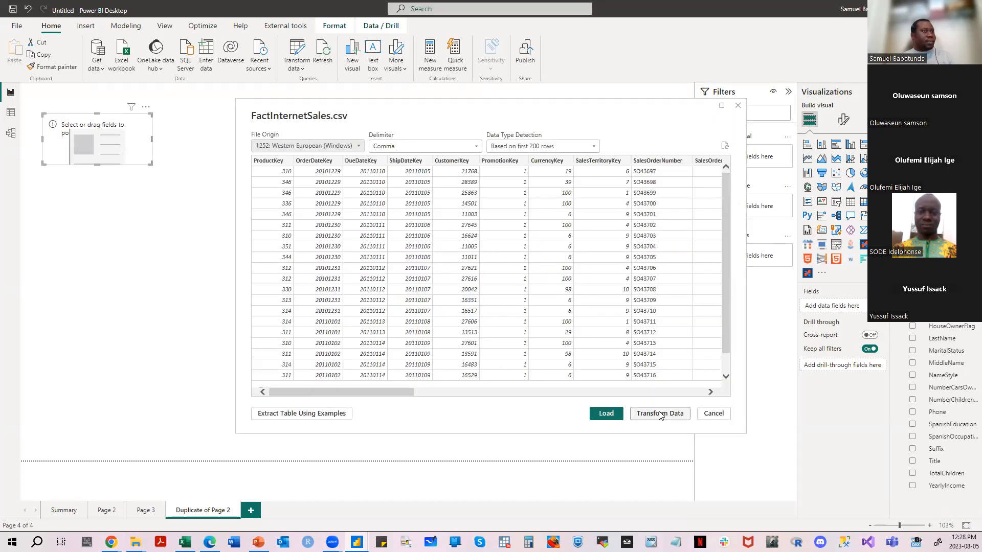
{"action": "left_click", "coordinate": [615, 417]}
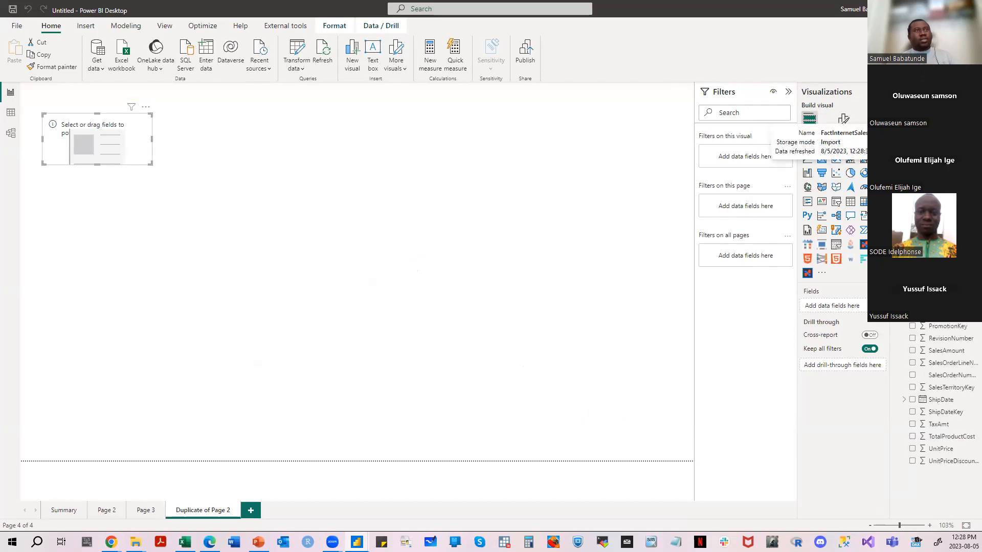
- Assign the TaxAmt field to the empty card visual and deselect the card
{"action": "left_click", "coordinate": [947, 427]}
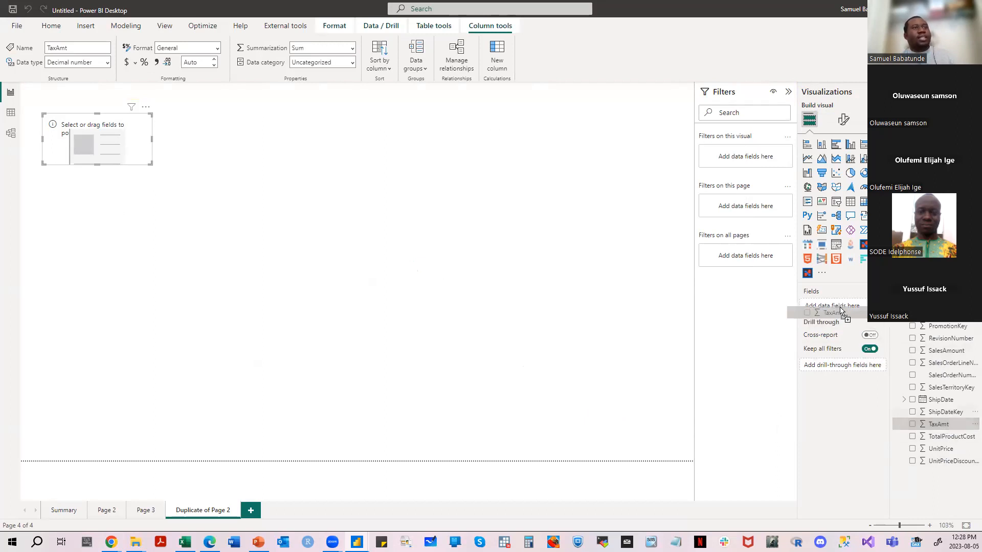
{"action": "left_click_drag", "start_coordinate": [847, 307], "coordinate": [847, 307]}
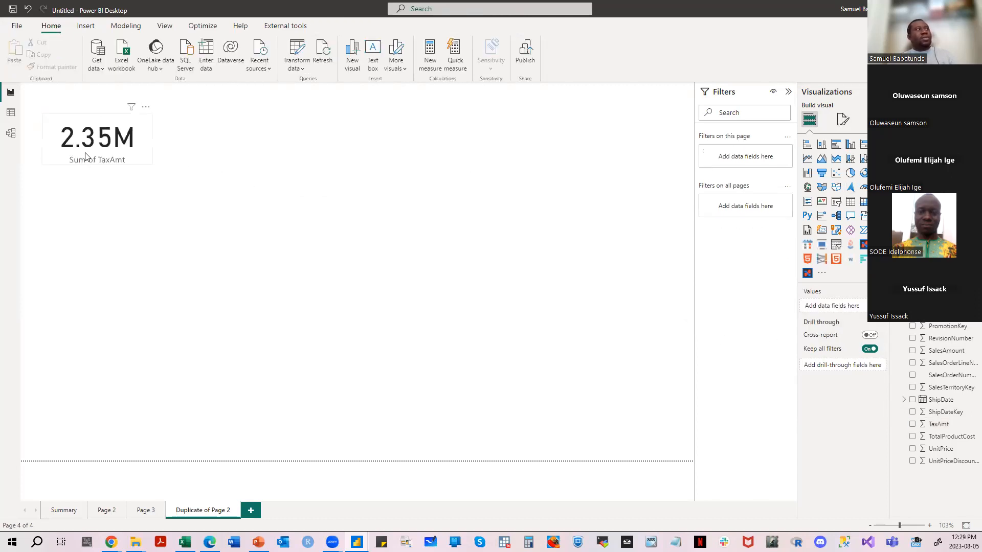
{"action": "left_click", "coordinate": [406, 178]}
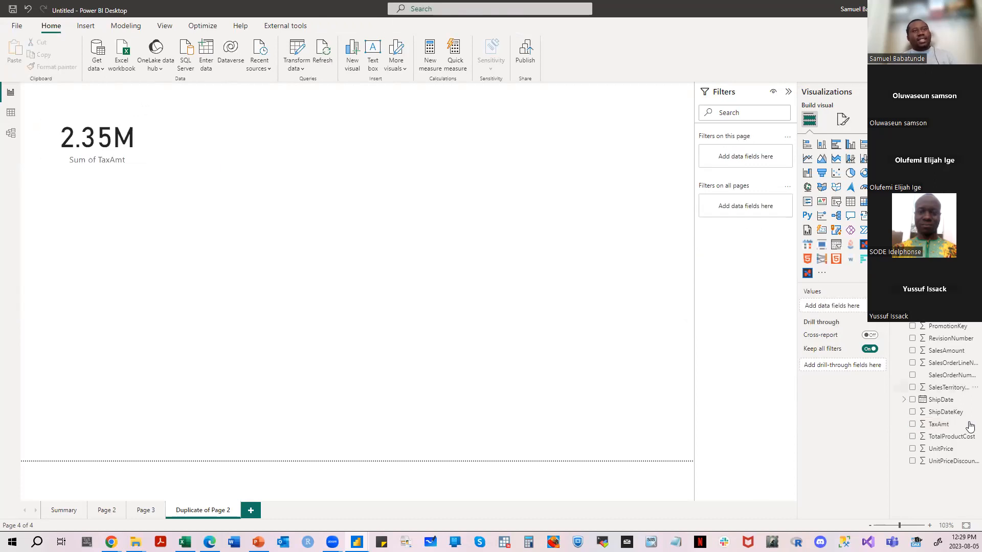
- Add a table visual with TaxAmt and SalesAmount, placed on the right side of the page and enlarged to fit both columns
{"action": "left_click_drag", "start_coordinate": [939, 424], "coordinate": [834, 306]}
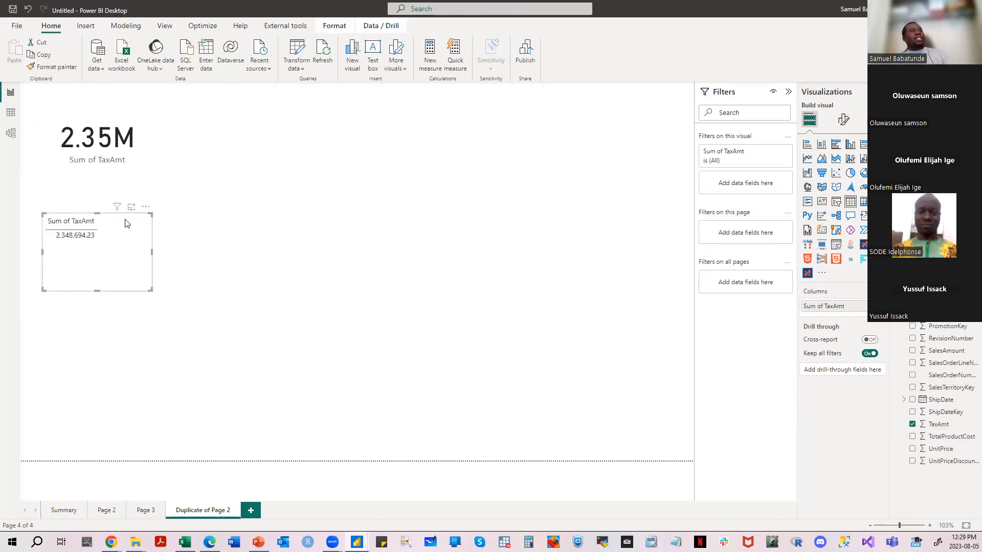
{"action": "left_click_drag", "start_coordinate": [115, 220], "coordinate": [558, 148]}
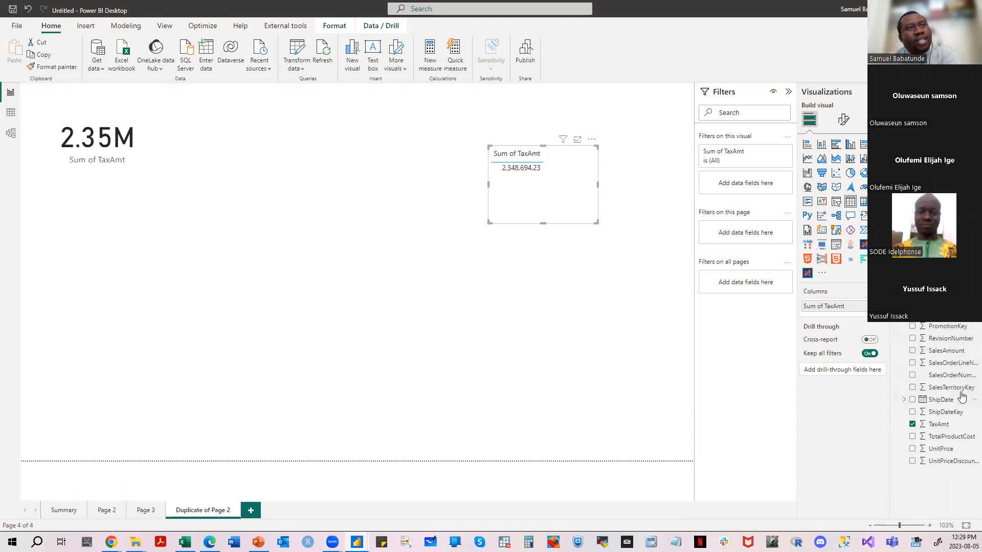
{"action": "left_click_drag", "start_coordinate": [882, 322], "coordinate": [850, 323]}
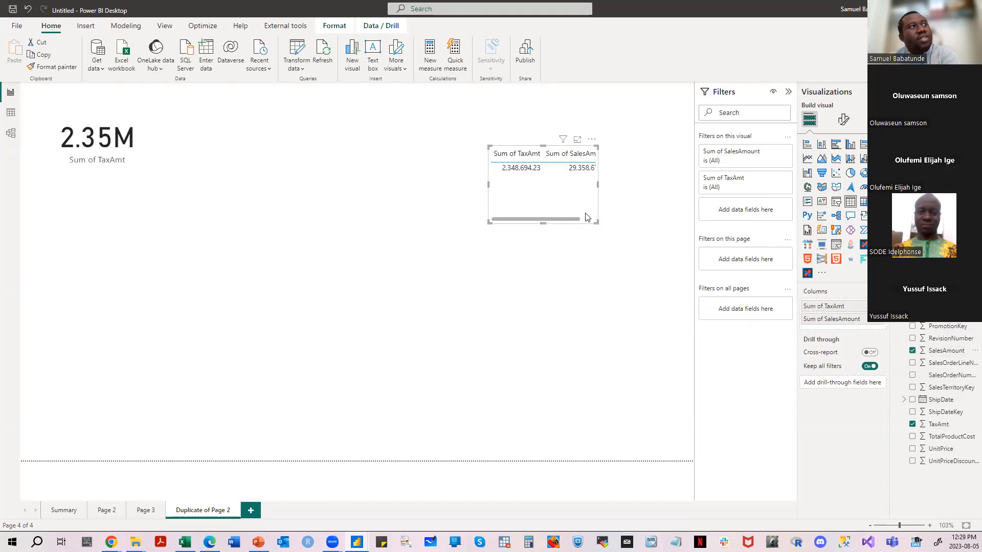
{"action": "left_click_drag", "start_coordinate": [597, 222], "coordinate": [666, 285]}
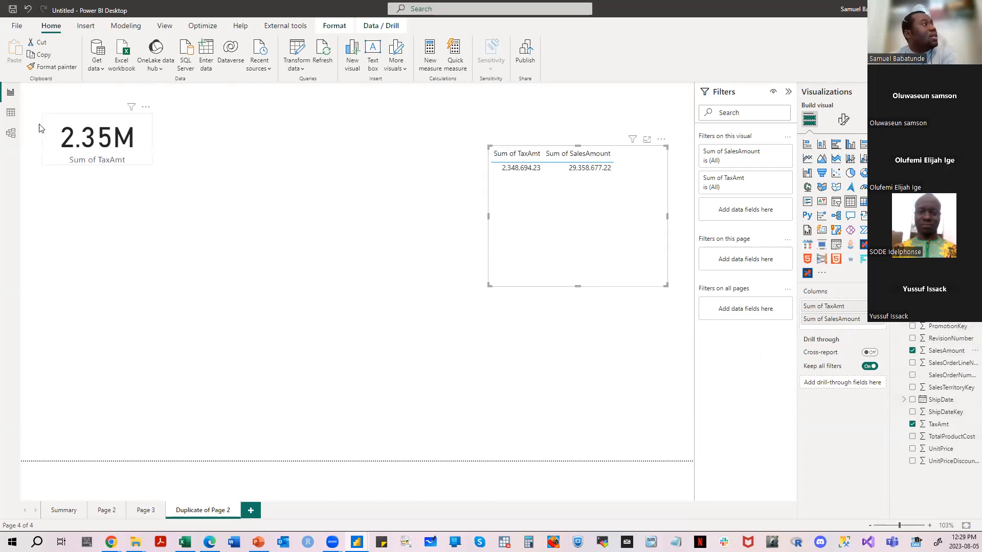
- Examine the columns of the DimCustomer table in the data view and return to the report page
{"action": "left_click", "coordinate": [10, 114]}
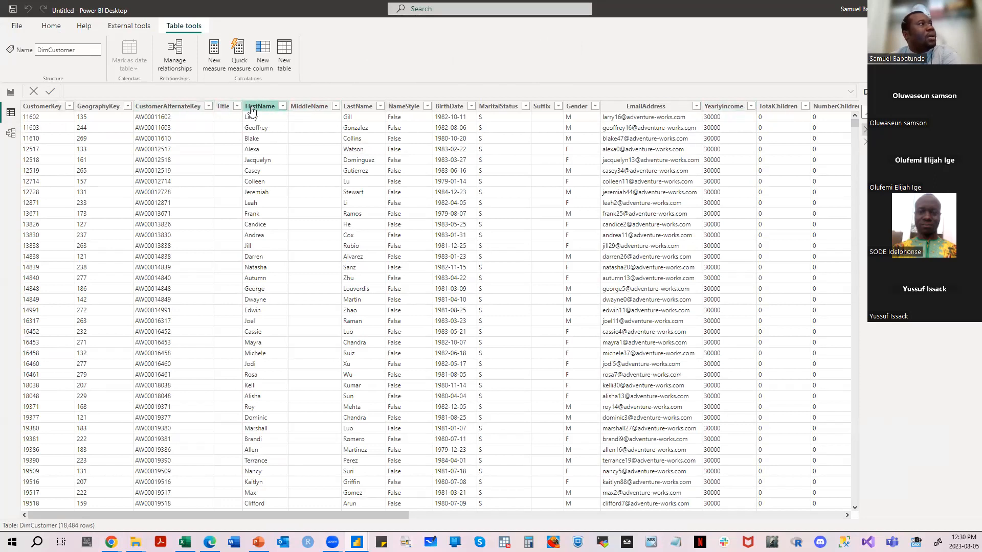
{"action": "left_click_drag", "start_coordinate": [370, 516], "coordinate": [625, 516]}
{"action": "left_click_drag", "start_coordinate": [556, 535], "coordinate": [443, 524]}
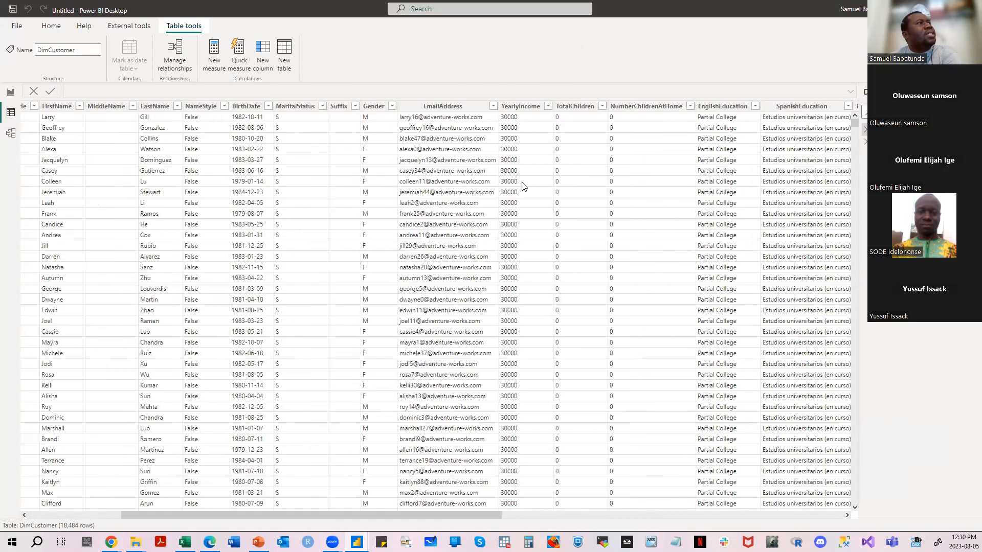
{"action": "left_click_drag", "start_coordinate": [330, 516], "coordinate": [230, 516]}
{"action": "left_click", "coordinate": [10, 92]}
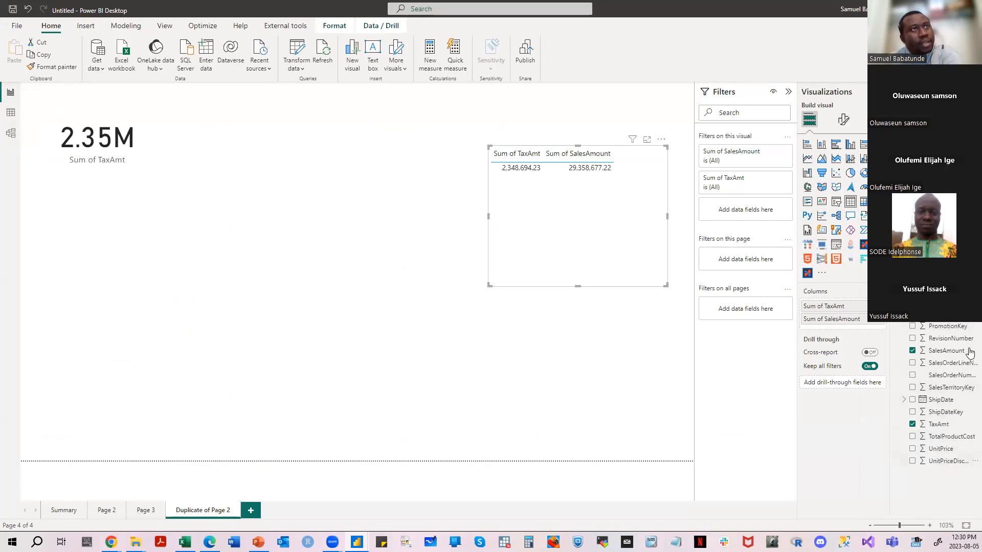
- Compare the rows of the FactInternetSales and DimCustomer tables, and go back to the report page
{"action": "left_click", "coordinate": [11, 113]}
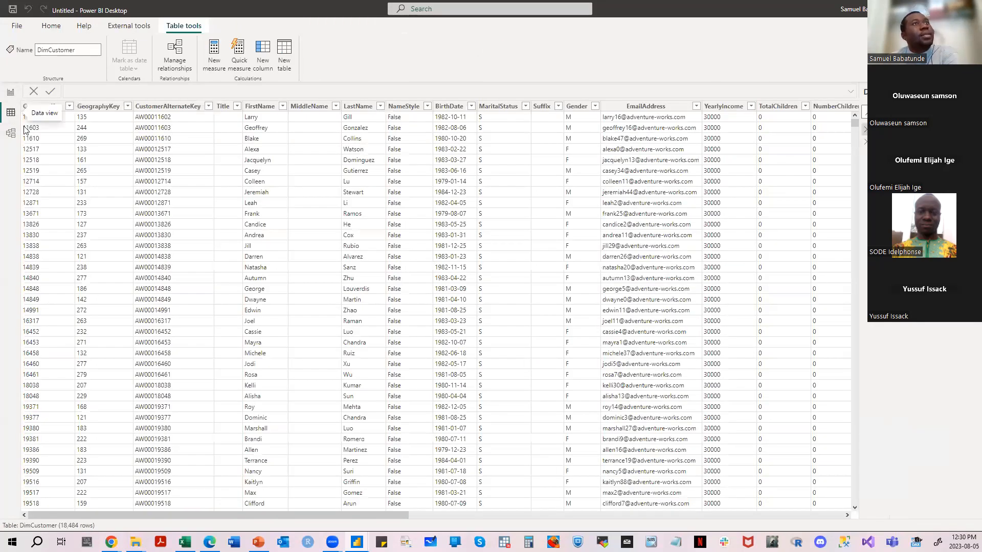
{"action": "left_click", "coordinate": [898, 141]}
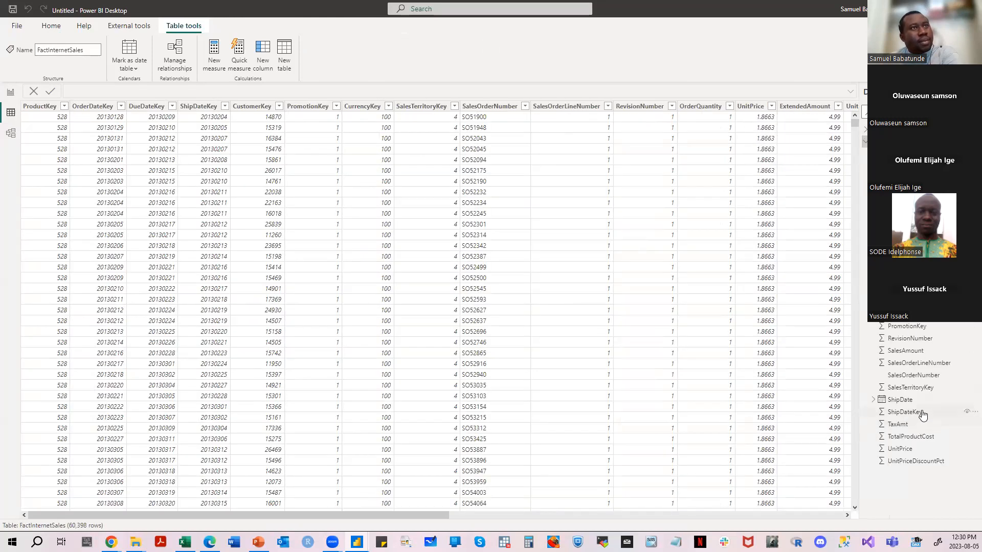
{"action": "left_click", "coordinate": [901, 129]}
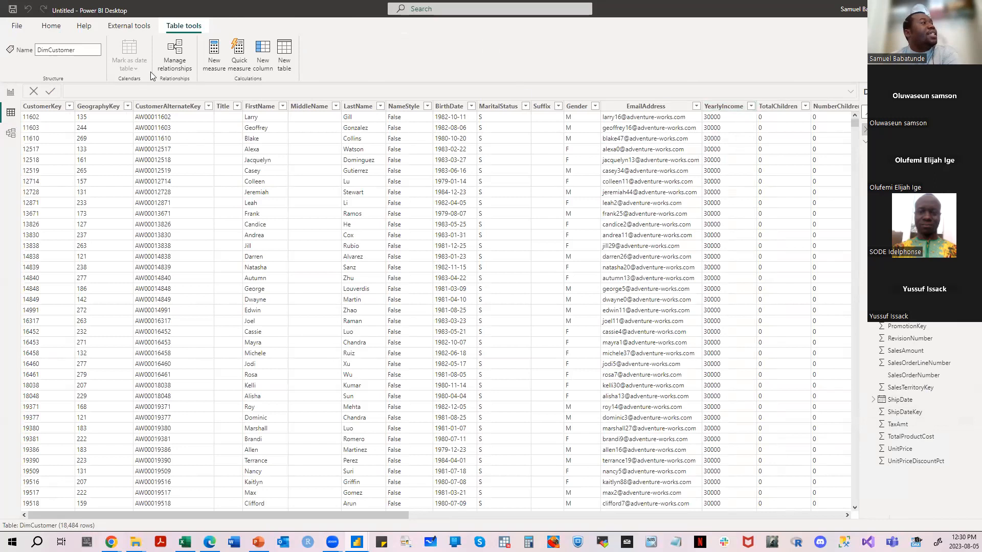
{"action": "left_click", "coordinate": [10, 94]}
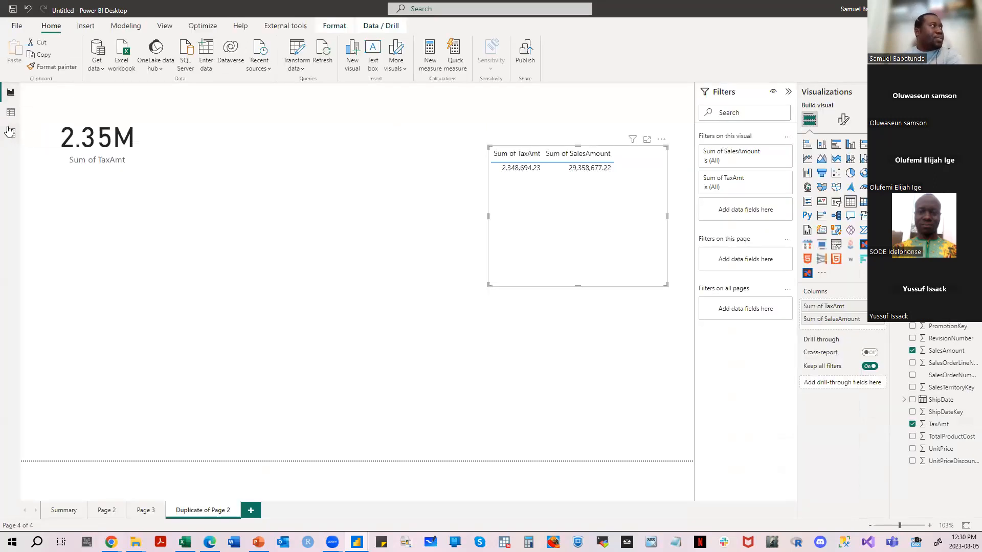
- Move the table visual slightly left on the report page, and spread the FactInternetSales and DimCustomer tables apart in the model view
{"action": "left_click_drag", "start_coordinate": [570, 210], "coordinate": [540, 194]}
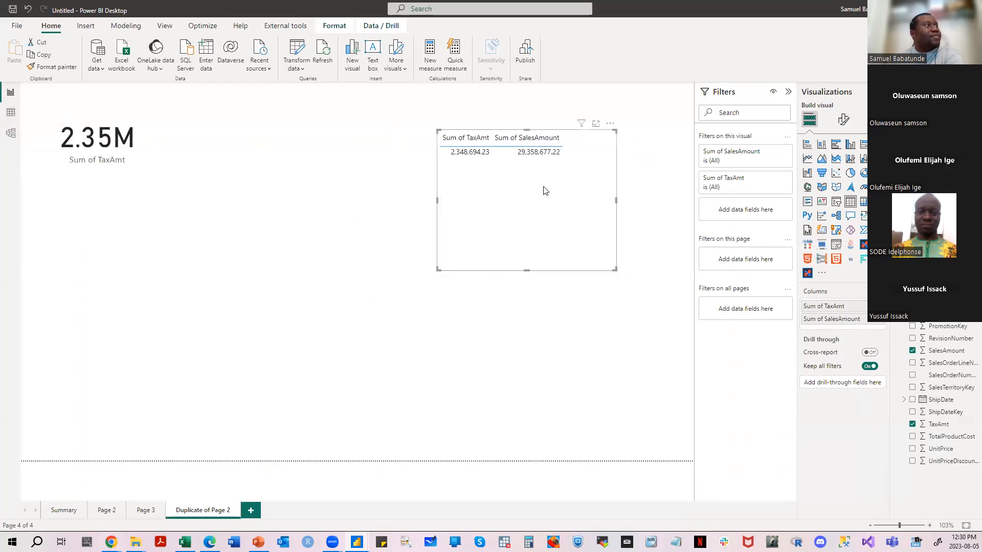
{"action": "left_click", "coordinate": [10, 135]}
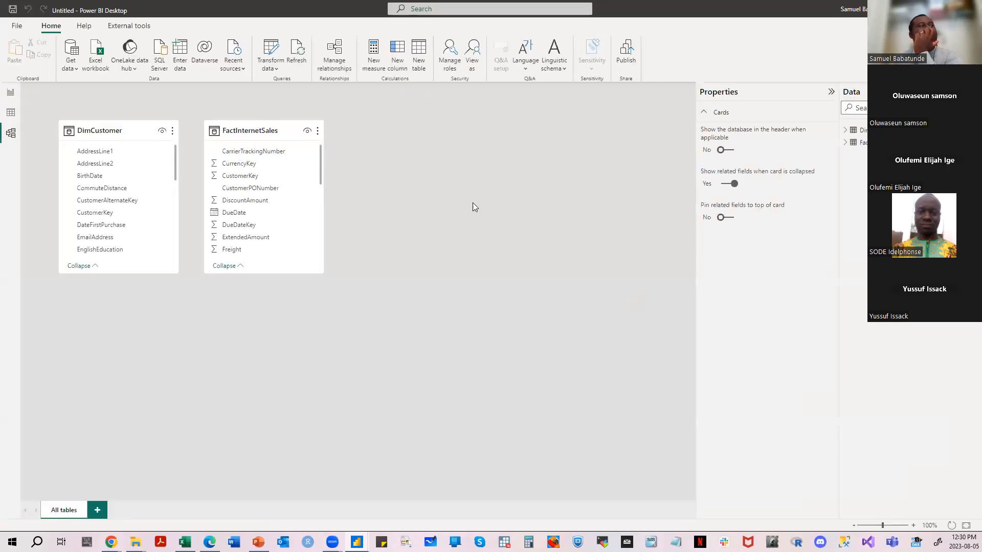
{"action": "left_click_drag", "start_coordinate": [252, 131], "coordinate": [504, 152]}
{"action": "left_click_drag", "start_coordinate": [97, 123], "coordinate": [143, 167]}
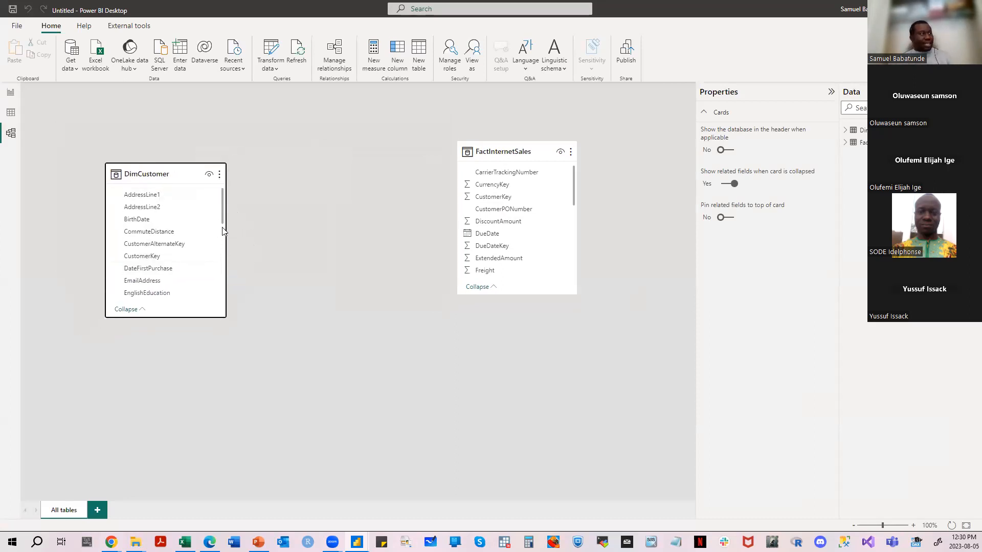
- Examine the DimCustomer field list and the properties of both tables in the model, and return to the report page
{"action": "scroll", "coordinate": [219, 234], "scroll_direction": "down", "scroll_amount": 5}
{"action": "scroll", "coordinate": [219, 234], "scroll_direction": "up", "scroll_amount": 5}
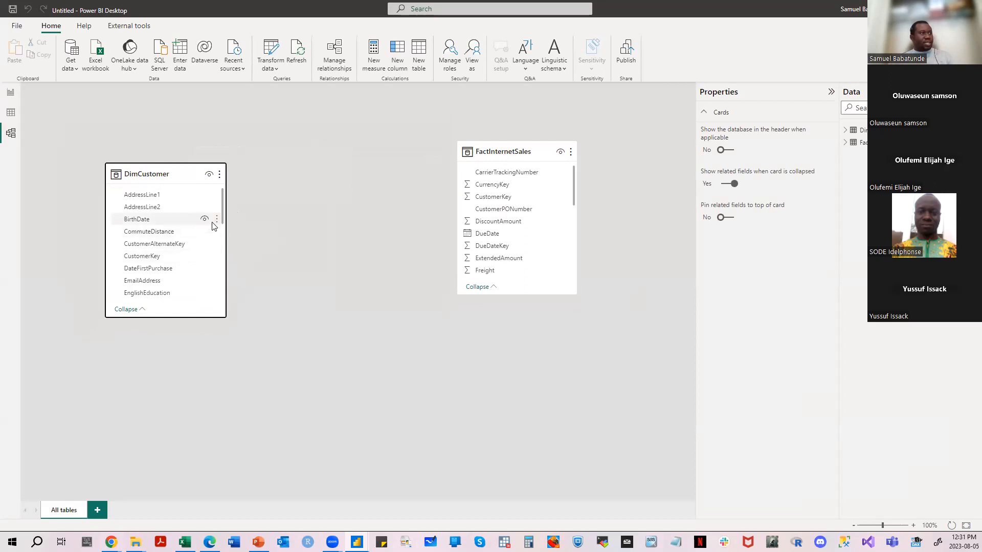
{"action": "left_click", "coordinate": [158, 175]}
{"action": "left_click", "coordinate": [500, 148]}
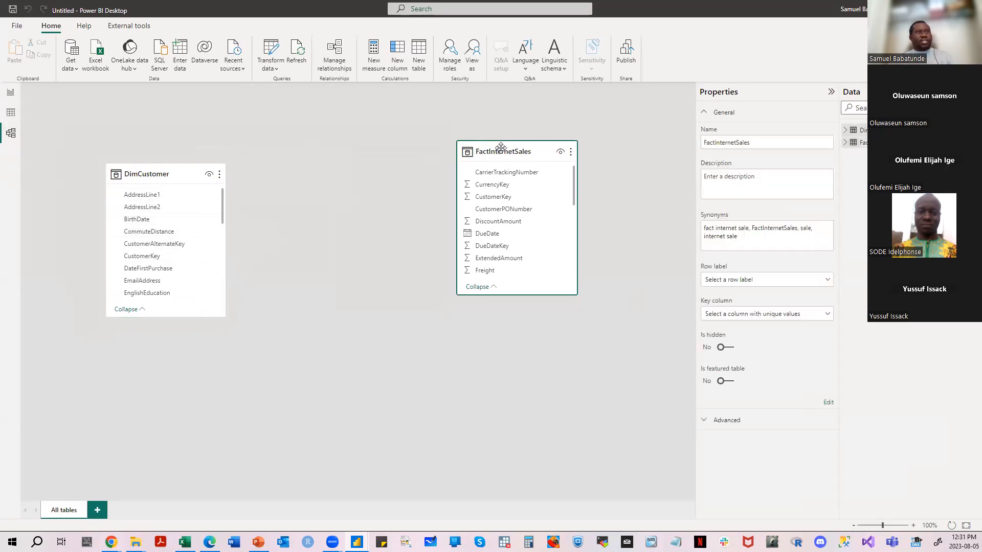
{"action": "left_click", "coordinate": [12, 96]}
- Move the table visual toward the page centre, add YearlyIncome from DimCustomer as its last column, and enlarge the visual
{"action": "left_click_drag", "start_coordinate": [467, 169], "coordinate": [338, 168]}
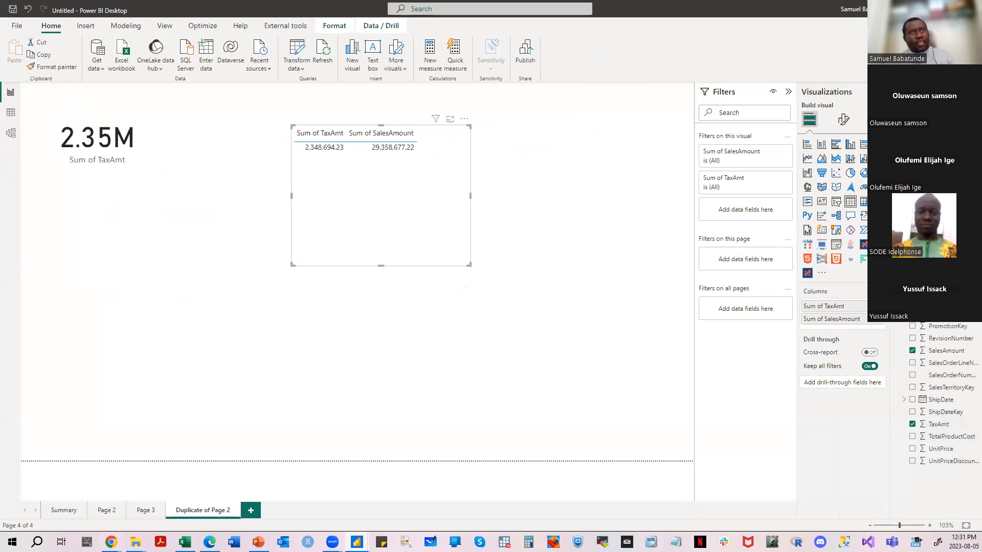
{"action": "scroll", "coordinate": [943, 409], "scroll_direction": "up", "scroll_amount": 7}
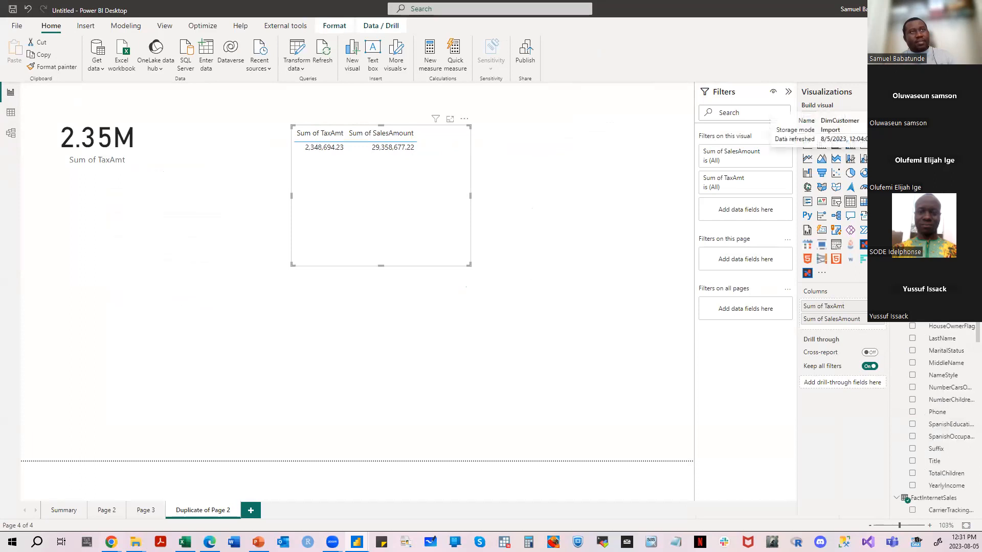
{"action": "scroll", "coordinate": [953, 373], "scroll_direction": "down", "scroll_amount": 3}
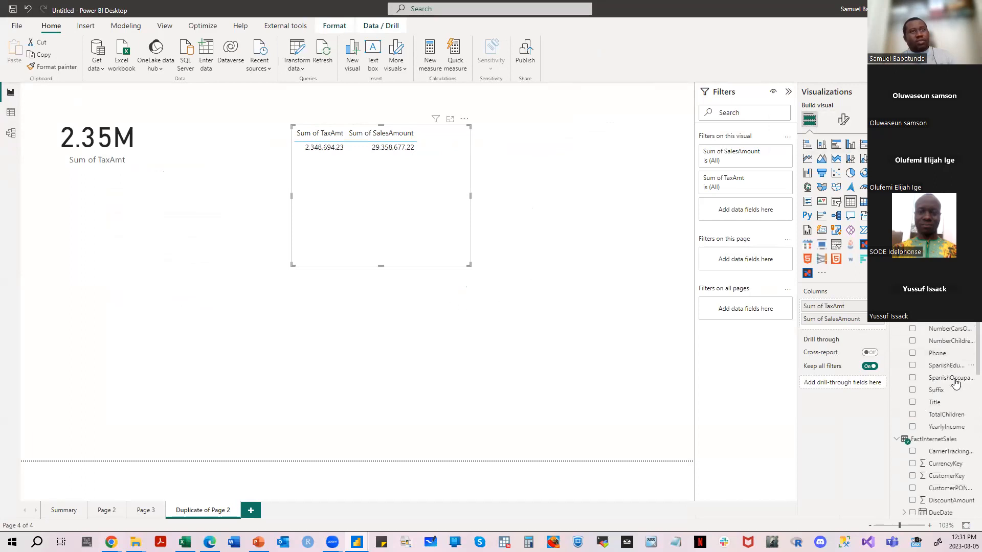
{"action": "left_click_drag", "start_coordinate": [947, 367], "coordinate": [844, 327]}
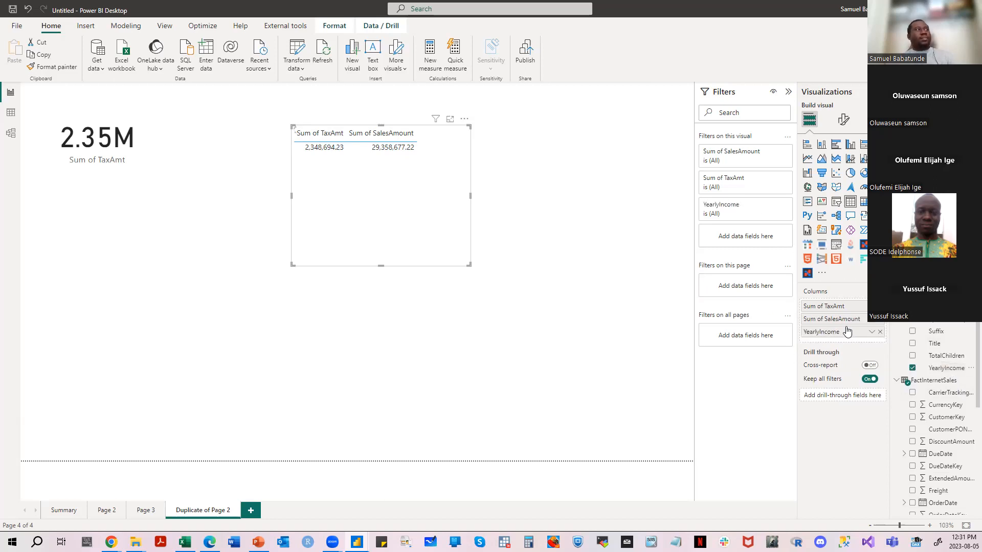
{"action": "left_click_drag", "start_coordinate": [477, 269], "coordinate": [669, 387]}
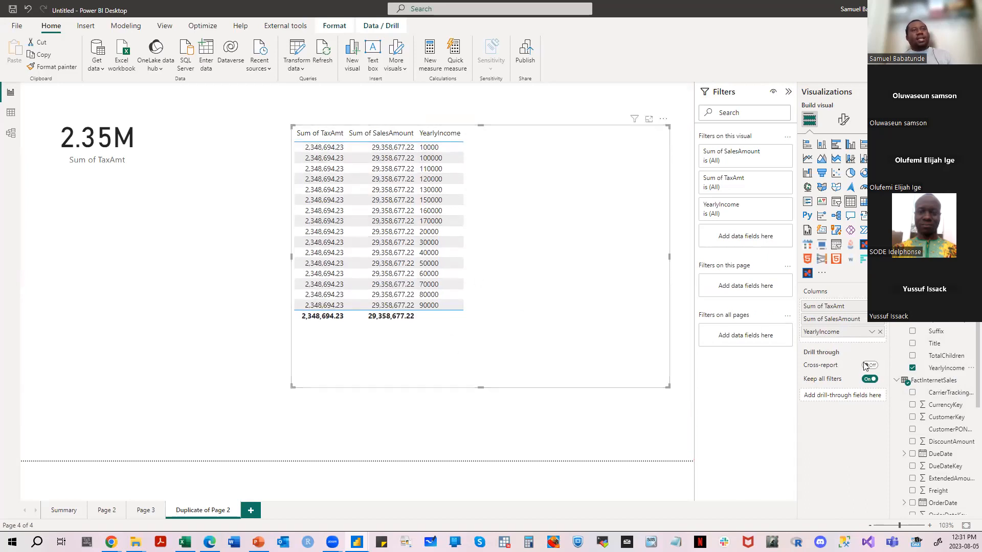
- Add FirstName from DimCustomer as the table's first column and move the visual closer to the TaxAmt card
{"action": "scroll", "coordinate": [963, 394], "scroll_direction": "up", "scroll_amount": 3}
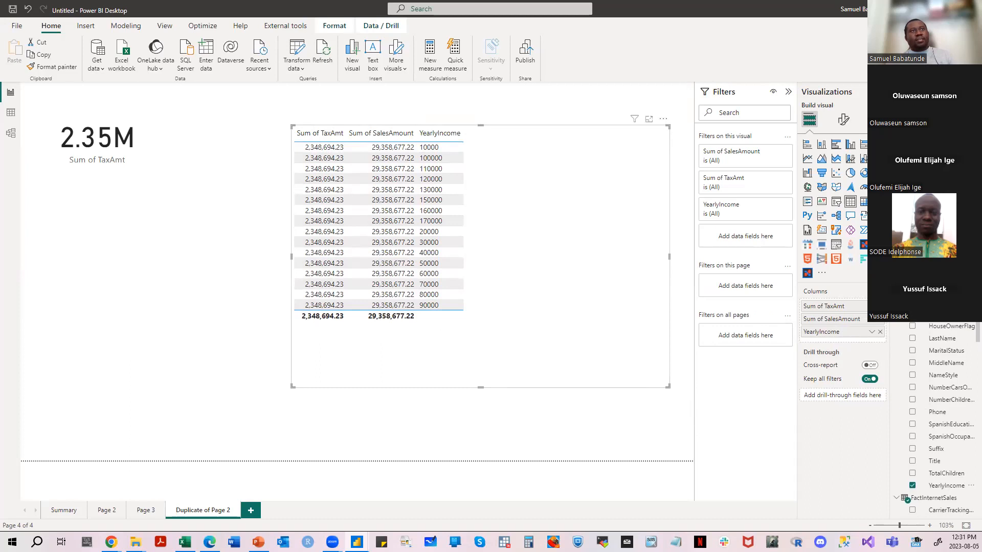
{"action": "left_click_drag", "start_coordinate": [942, 265], "coordinate": [838, 306]}
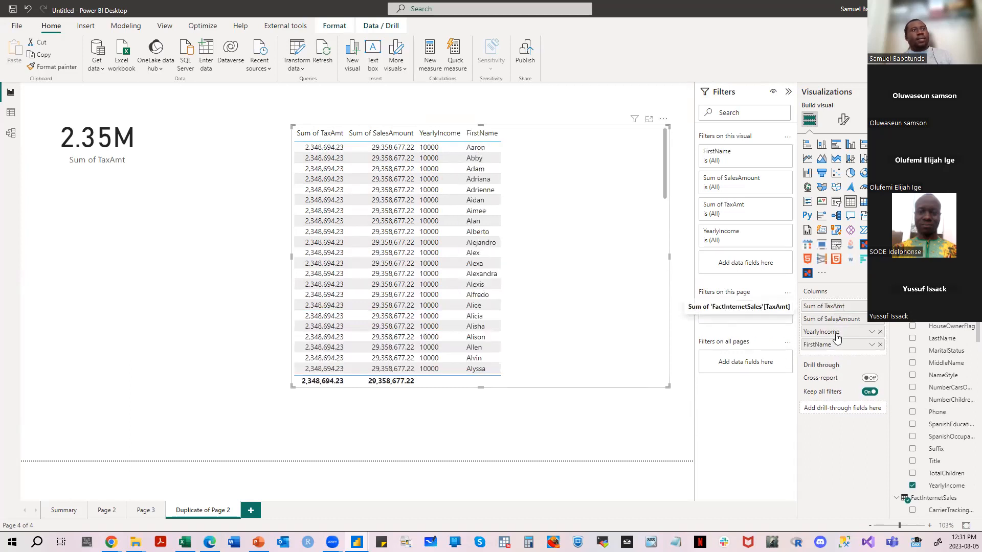
{"action": "left_click_drag", "start_coordinate": [833, 343], "coordinate": [834, 305]}
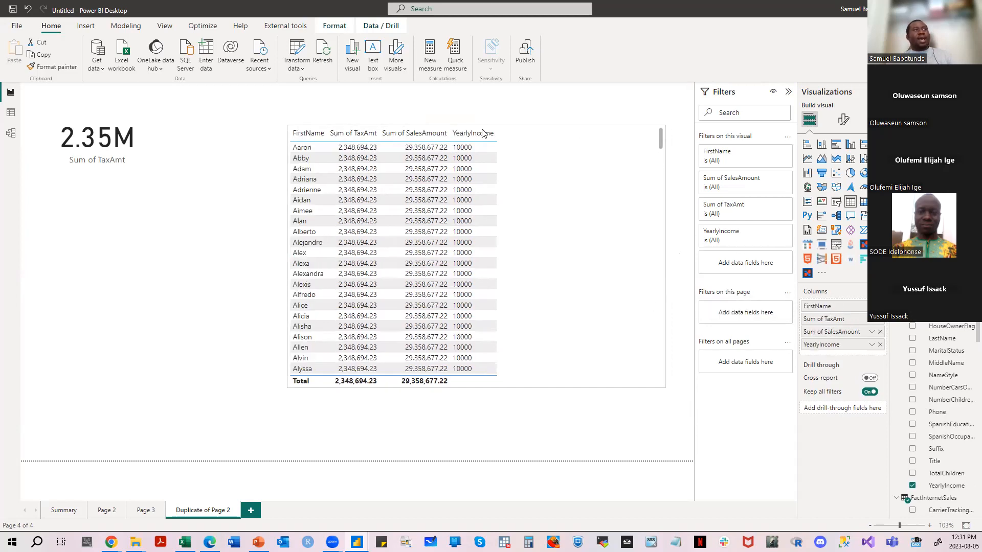
{"action": "left_click_drag", "start_coordinate": [483, 132], "coordinate": [410, 134]}
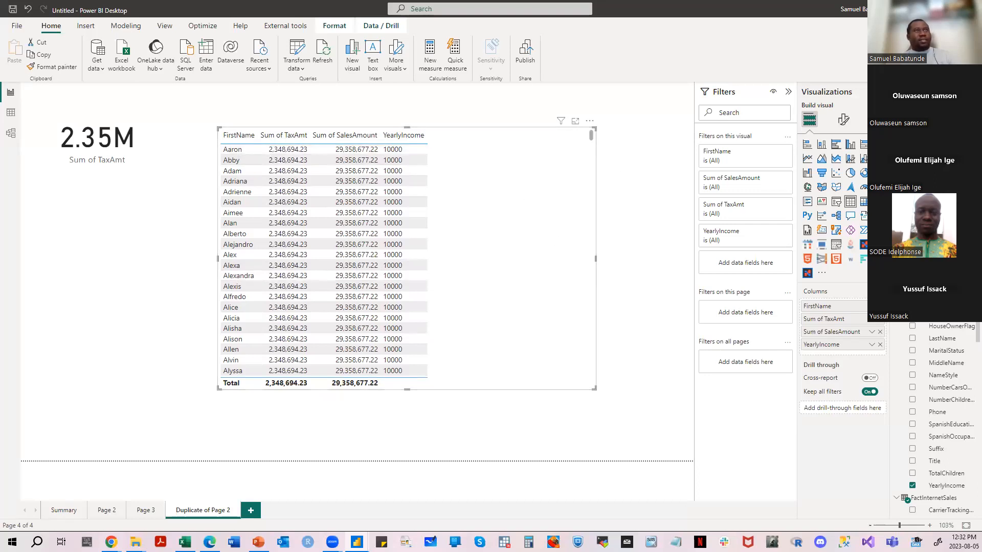
- Check the model view for a relationship between DimCustomer and FactInternetSales, and go back to the report page
{"action": "scroll", "coordinate": [941, 412], "scroll_direction": "down", "scroll_amount": 7}
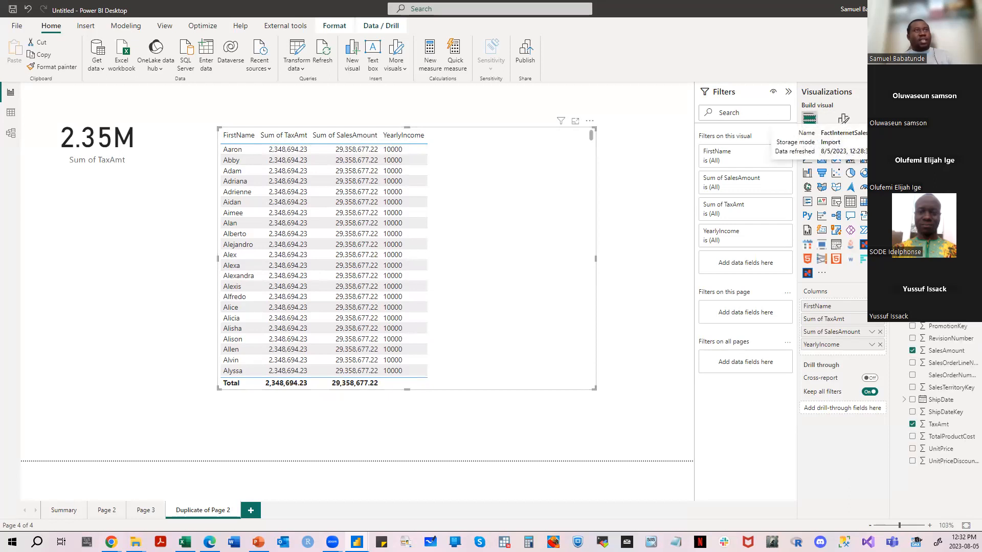
{"action": "left_click", "coordinate": [11, 134]}
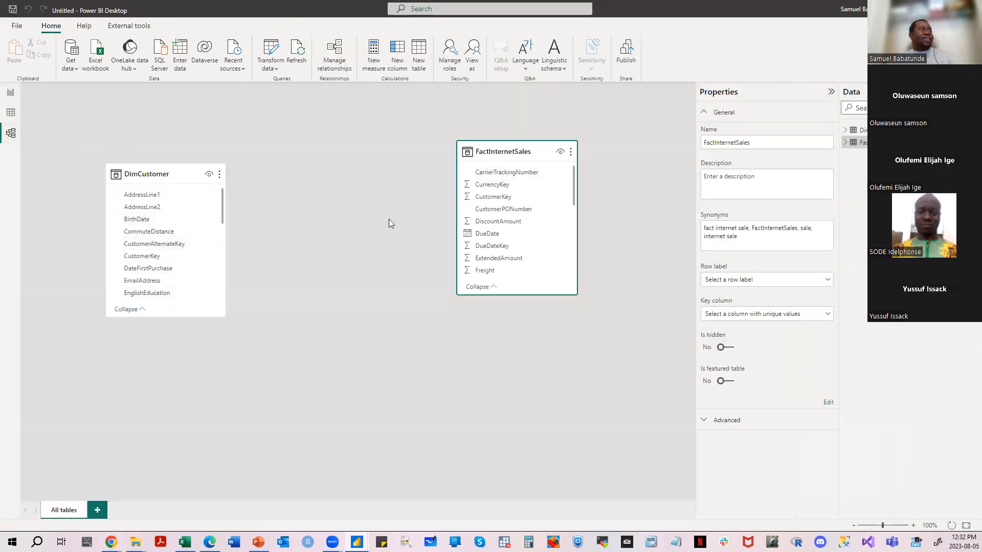
{"action": "left_click", "coordinate": [11, 93]}
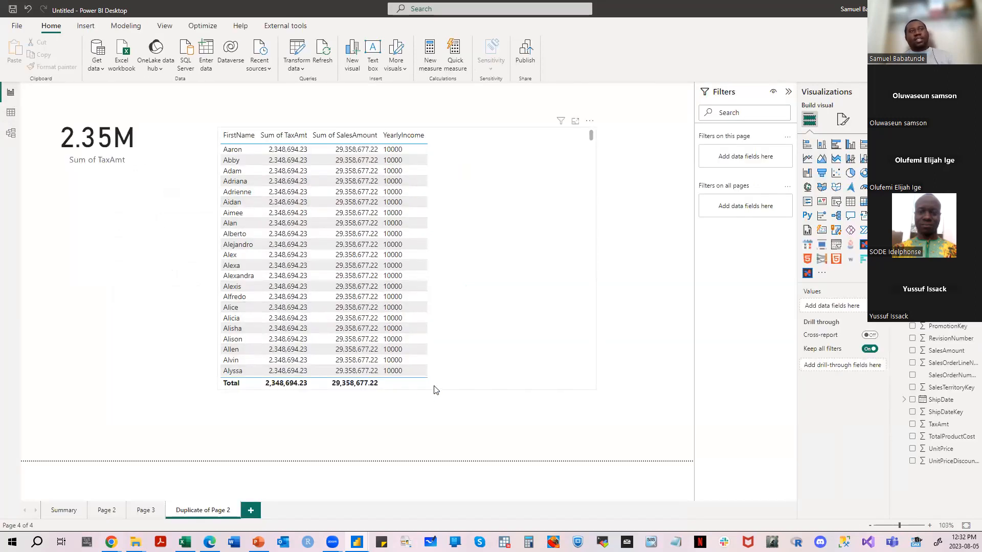
{"action": "left_click_drag", "start_coordinate": [604, 266], "coordinate": [579, 114]}
- Remove SalesAmount and TaxAmt from the table visual and collapse the FactInternetSales field list
{"action": "left_click", "coordinate": [503, 230]}
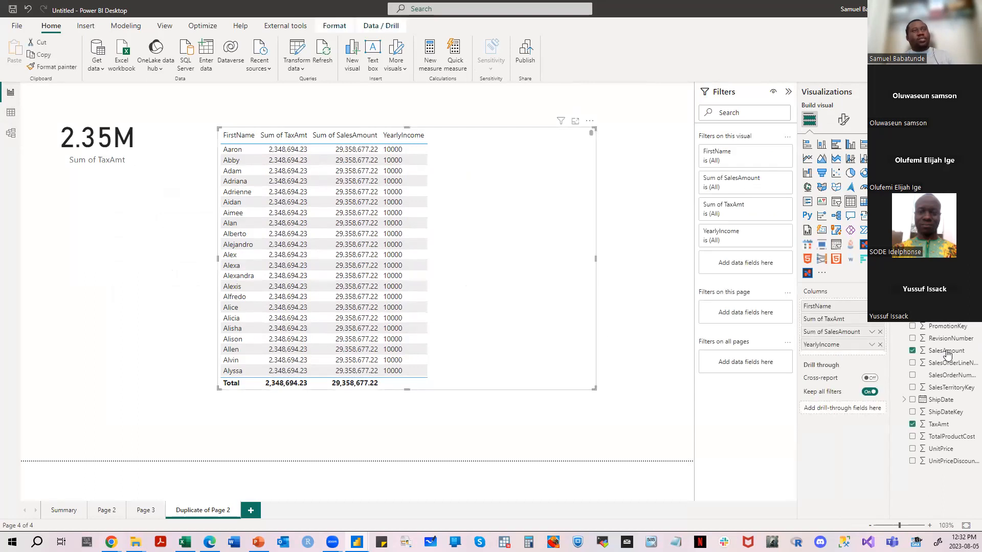
{"action": "left_click", "coordinate": [912, 351]}
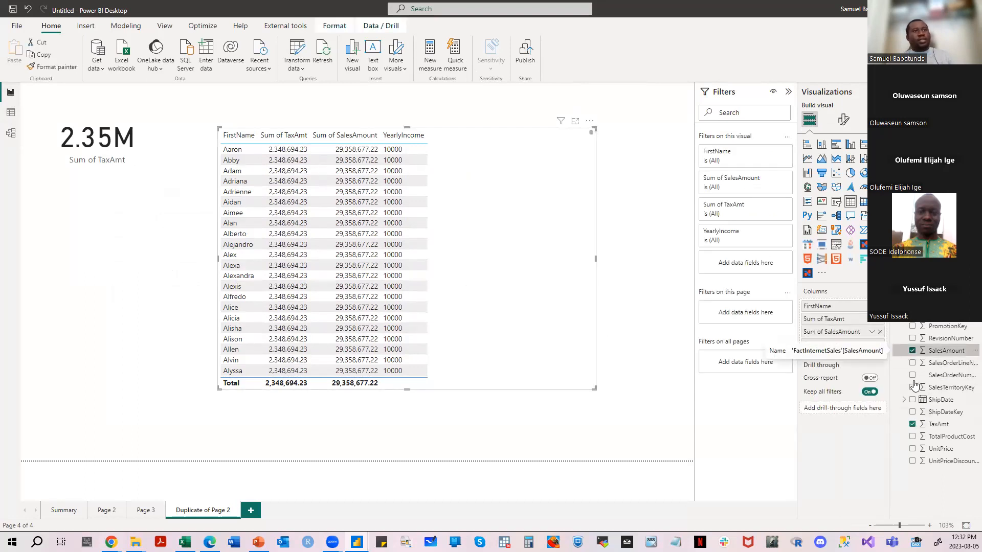
{"action": "left_click", "coordinate": [913, 425]}
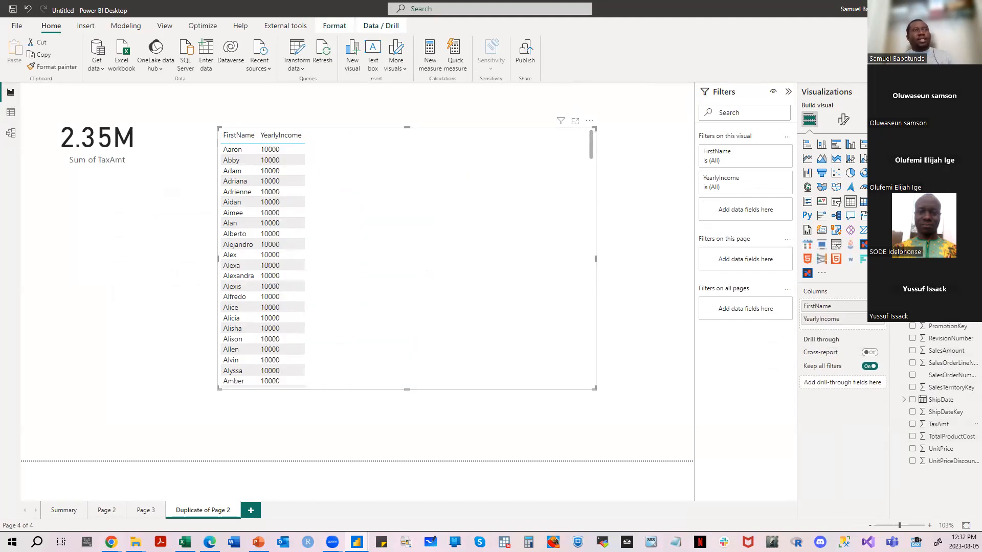
{"action": "left_click", "coordinate": [896, 142]}
{"action": "left_click", "coordinate": [895, 130]}
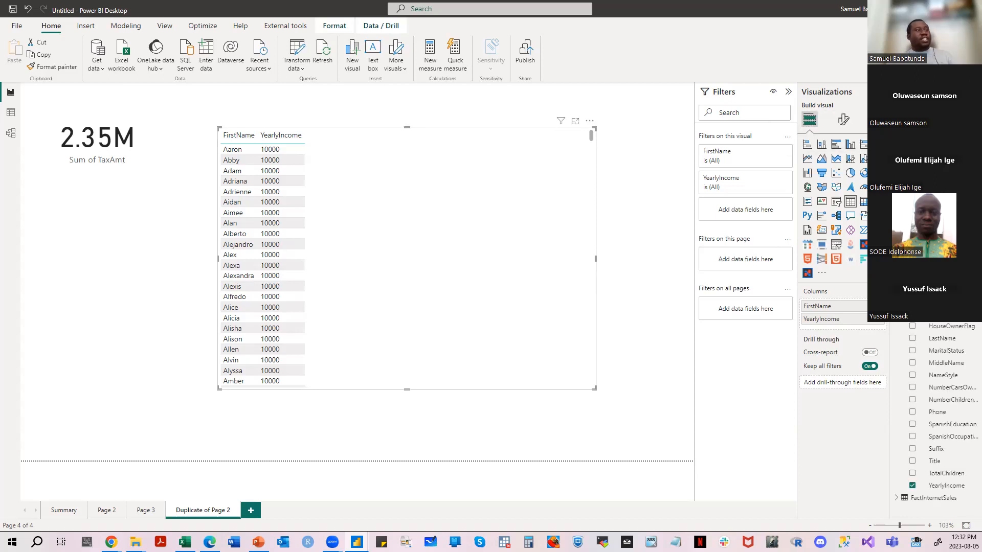
- Look over the FirstName and YearlyIncome rows, compare them with DimCustomer in the data view, and return to the report
{"action": "mouse_move", "coordinate": [591, 136]}
{"action": "left_mouse_down"}
{"action": "mouse_move", "coordinate": [587, 393]}
{"action": "mouse_move", "coordinate": [569, 180]}
{"action": "mouse_move", "coordinate": [591, 134]}
{"action": "left_mouse_up"}
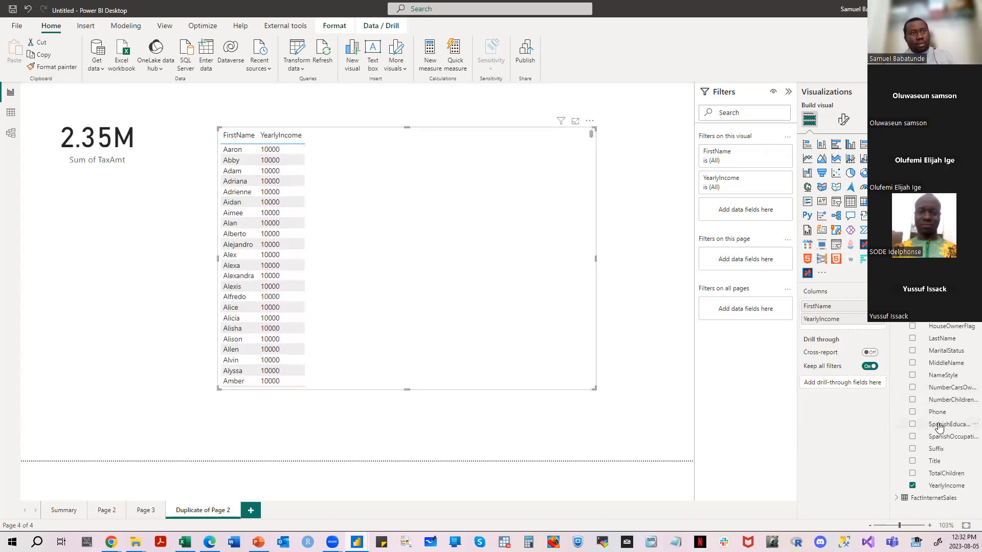
{"action": "left_click", "coordinate": [8, 119]}
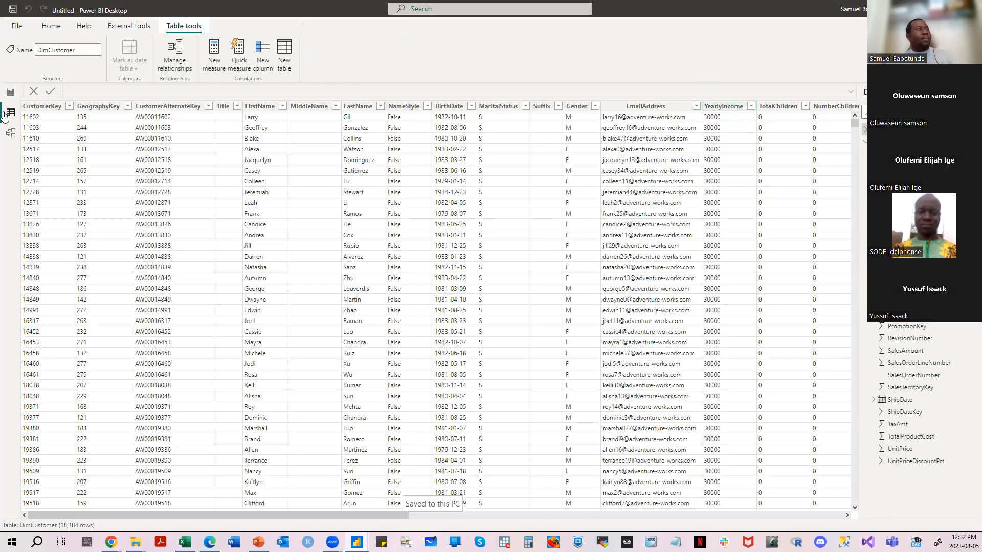
{"action": "left_click", "coordinate": [10, 92]}
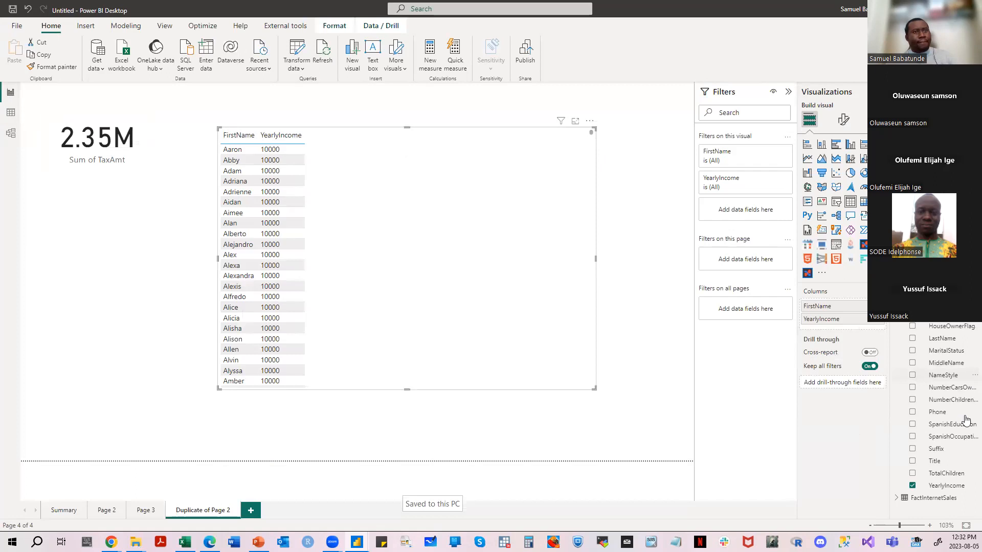
- Remove YearlyIncome from the table visual and add it again after FirstName
{"action": "left_click", "coordinate": [911, 486]}
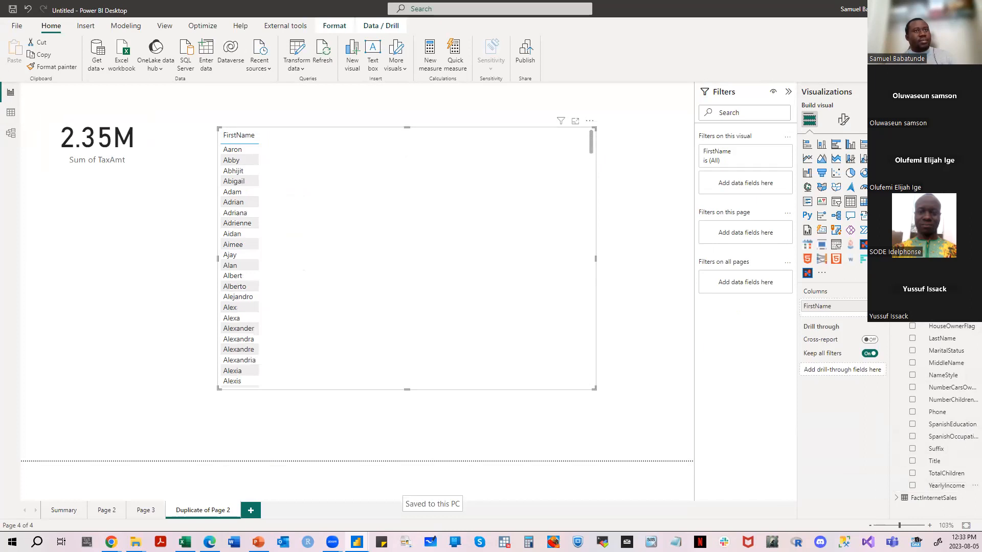
{"action": "left_click", "coordinate": [912, 486]}
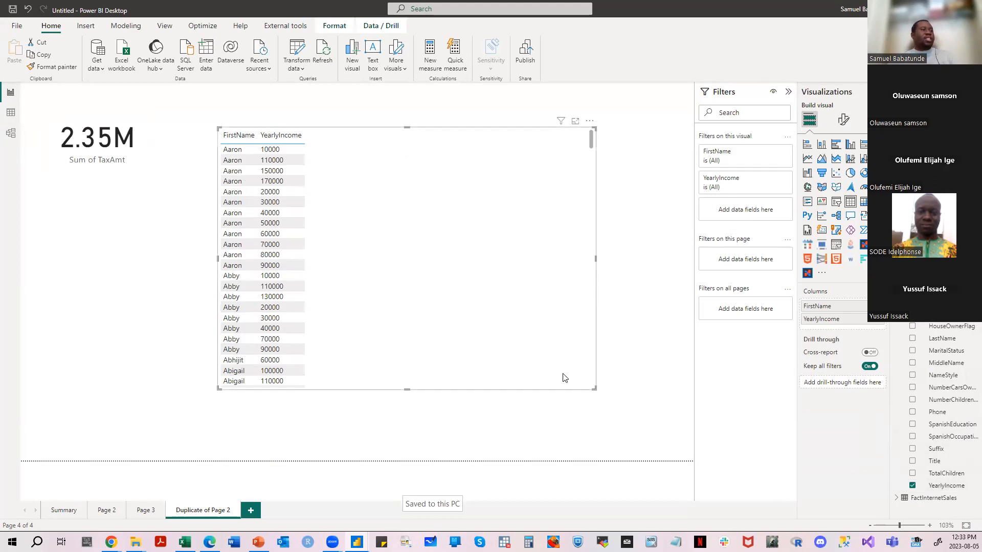
- Enlarge the table visual toward the page's lower right, view it in focus mode, and return to the report
{"action": "left_click_drag", "start_coordinate": [594, 390], "coordinate": [652, 433]}
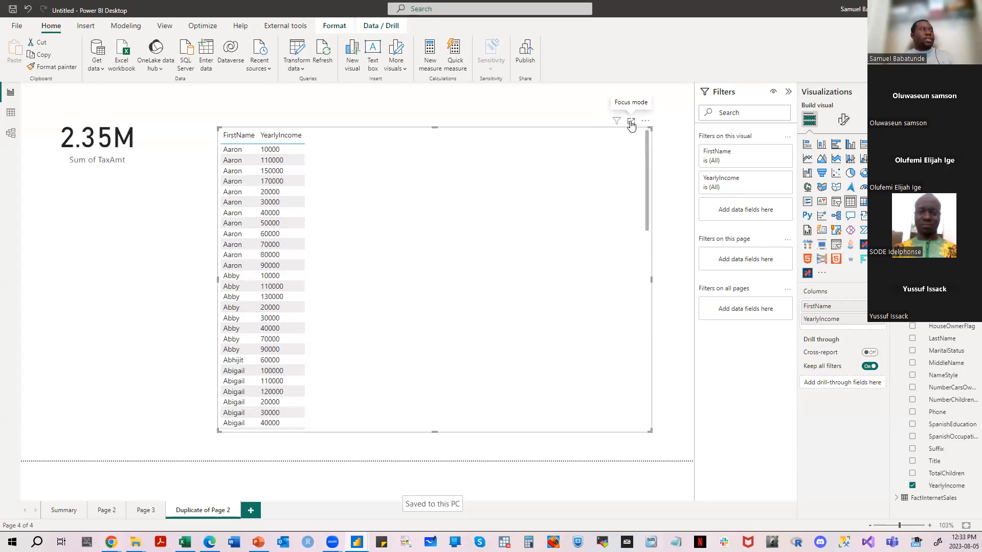
{"action": "left_click", "coordinate": [629, 125]}
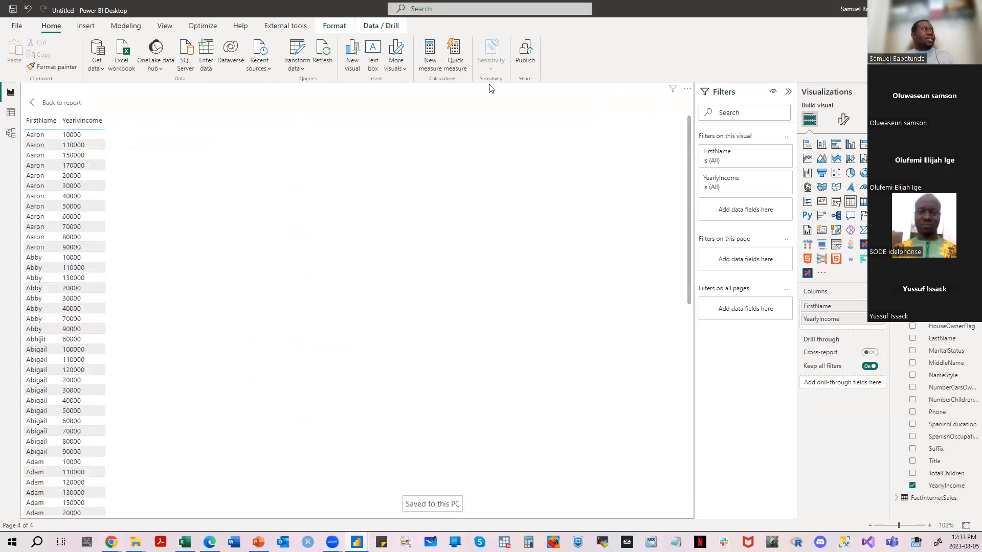
{"action": "left_click", "coordinate": [54, 104]}
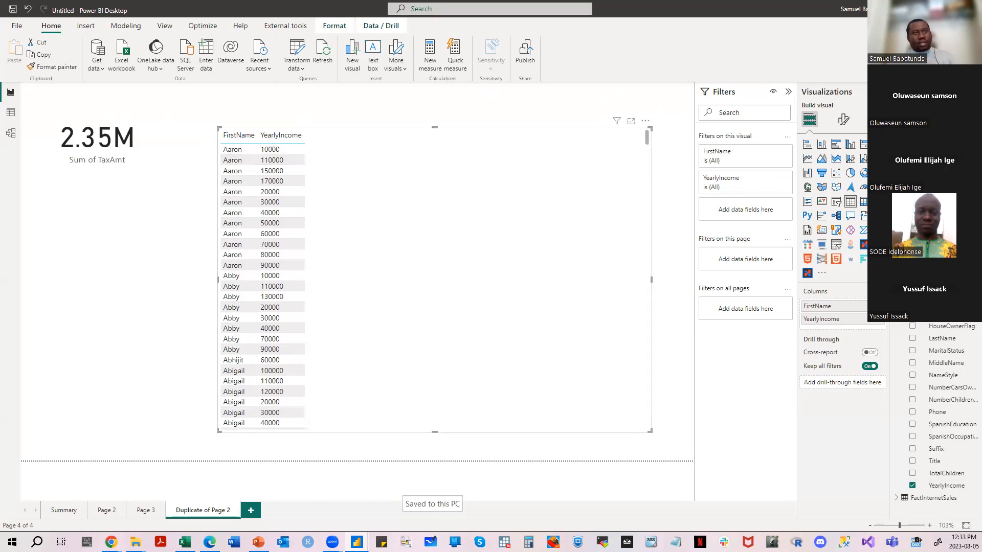
- Insert LastName between FirstName and YearlyIncome in the table, and remove both name columns so only YearlyIncome is used
{"action": "left_click_drag", "start_coordinate": [944, 345], "coordinate": [843, 320]}
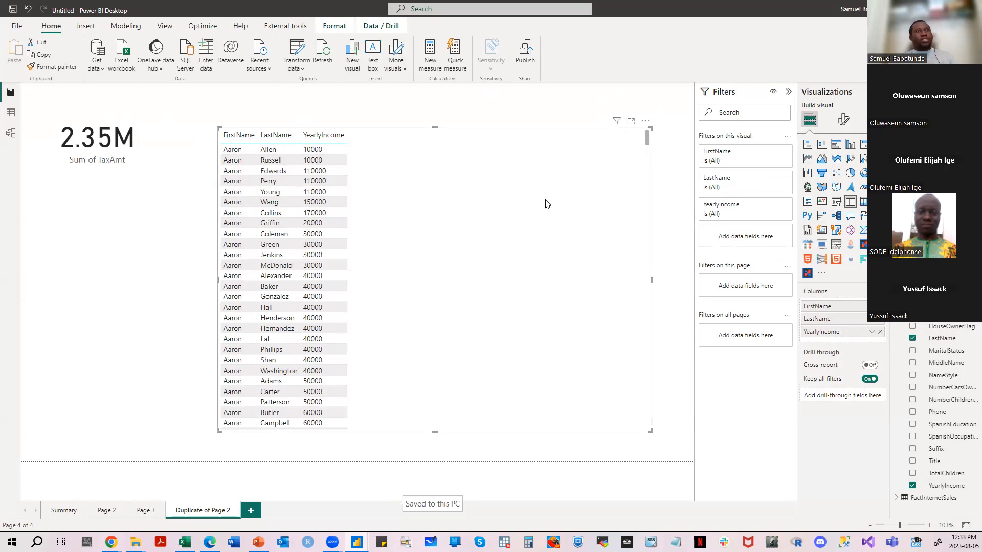
{"action": "left_click", "coordinate": [880, 306]}
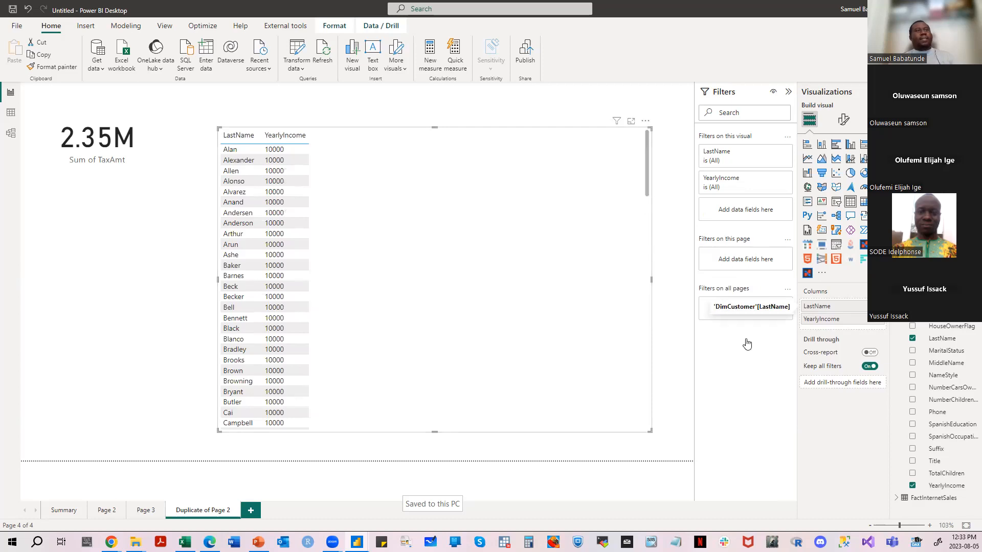
{"action": "left_click_drag", "start_coordinate": [747, 346], "coordinate": [756, 340]}
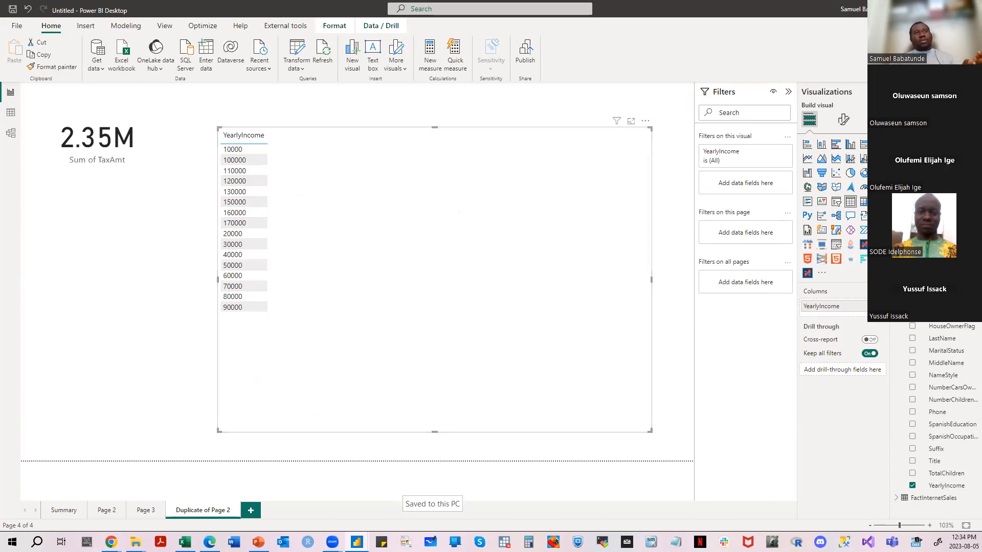
- Convert the YearlyIncome table into a card visual, shrink it, and place it in the page's upper right area
{"action": "left_click", "coordinate": [878, 187]}
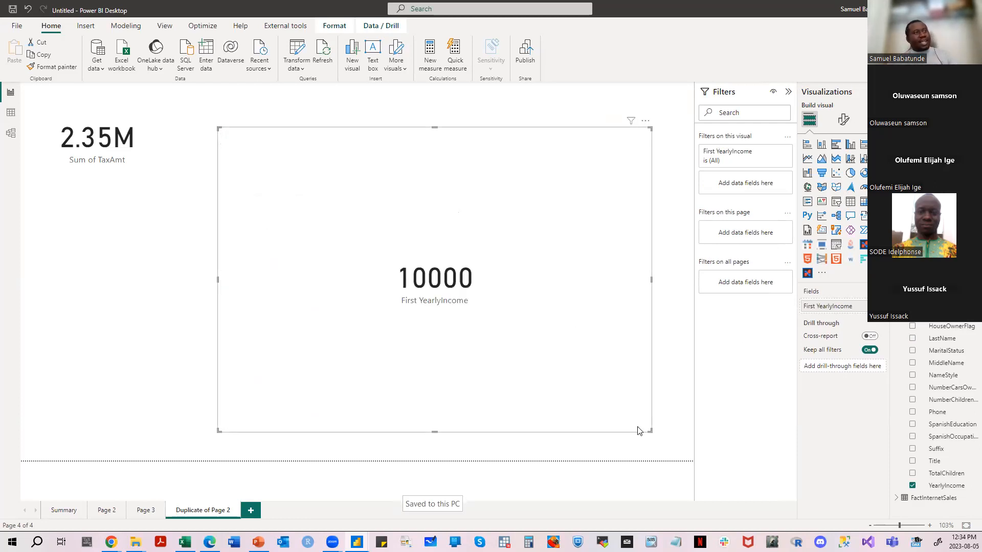
{"action": "left_click_drag", "start_coordinate": [649, 432], "coordinate": [456, 218]}
{"action": "left_click_drag", "start_coordinate": [436, 170], "coordinate": [637, 159]}
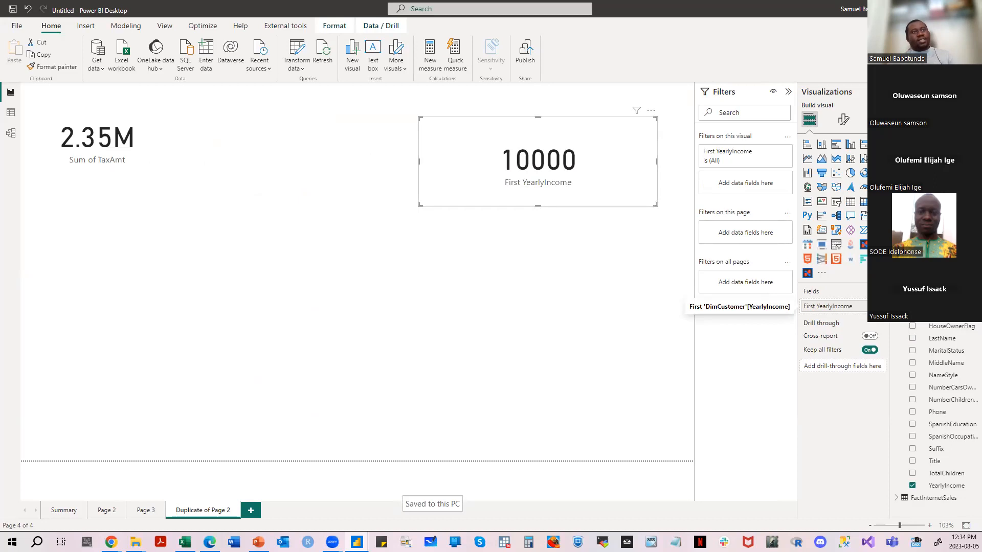
- Check the aggregation options of the card's YearlyIncome field and show the YearlyIncome column's properties
{"action": "left_click", "coordinate": [874, 306]}
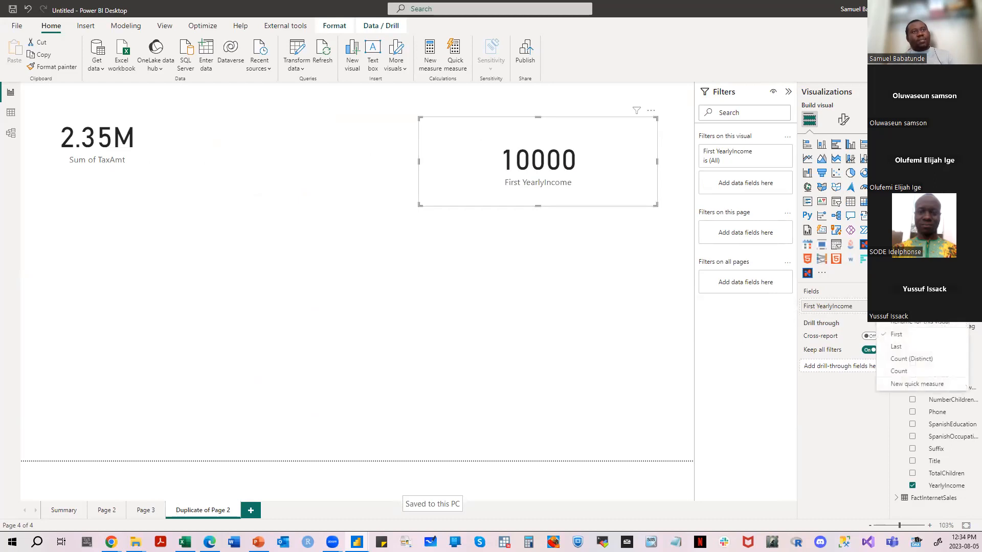
{"action": "left_click", "coordinate": [862, 307]}
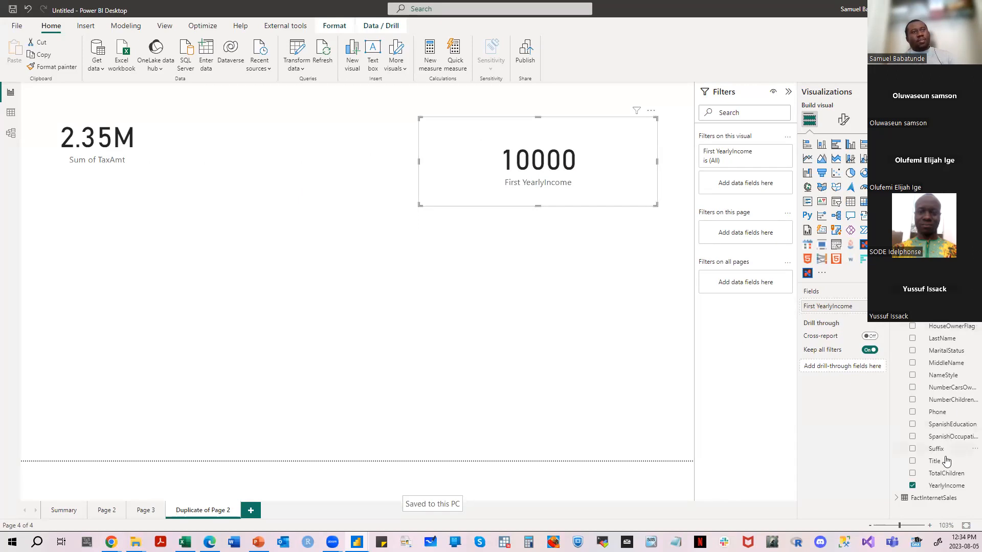
{"action": "left_click", "coordinate": [946, 486]}
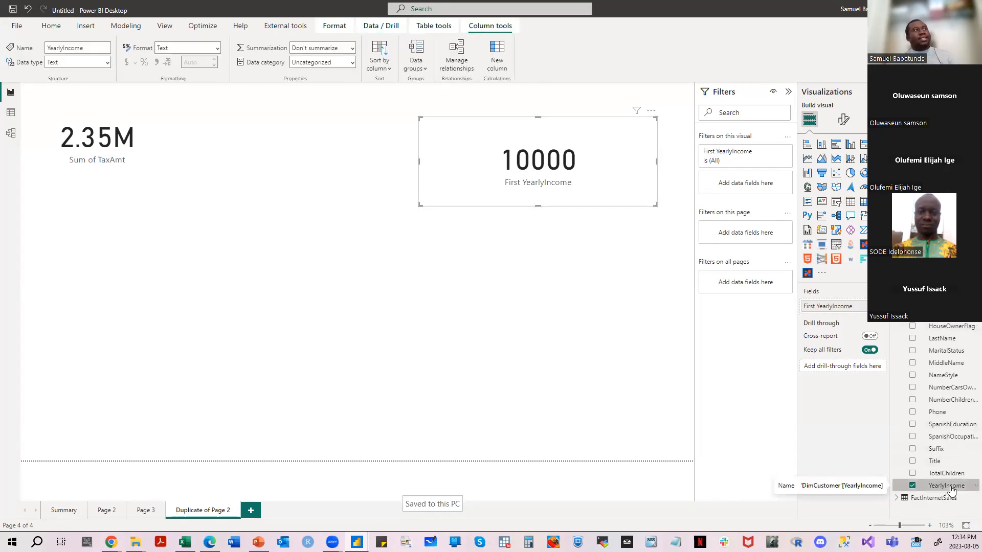
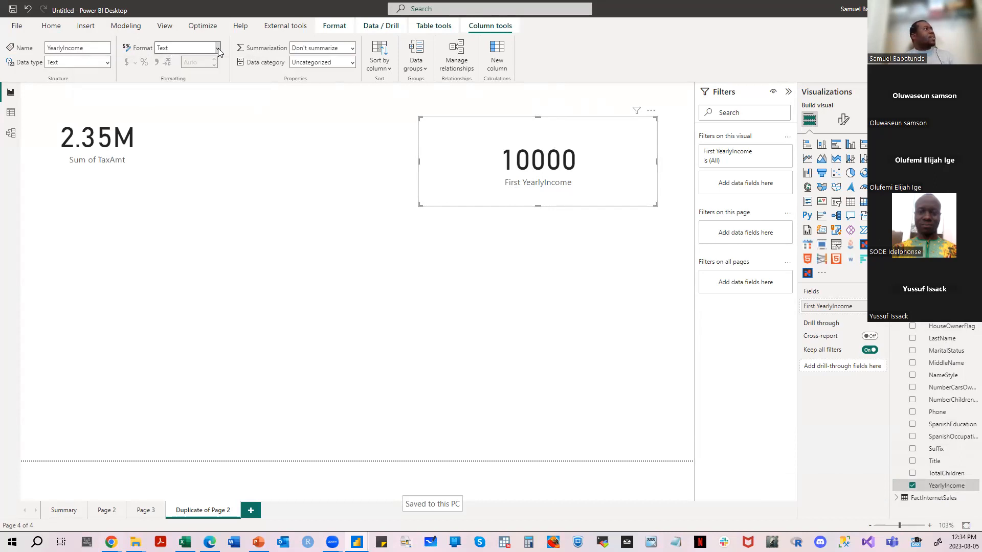
- Review the data type options for YearlyIncome, inspect the column's distinct values in the DimCustomer data, and return to the report
{"action": "left_click", "coordinate": [108, 62]}
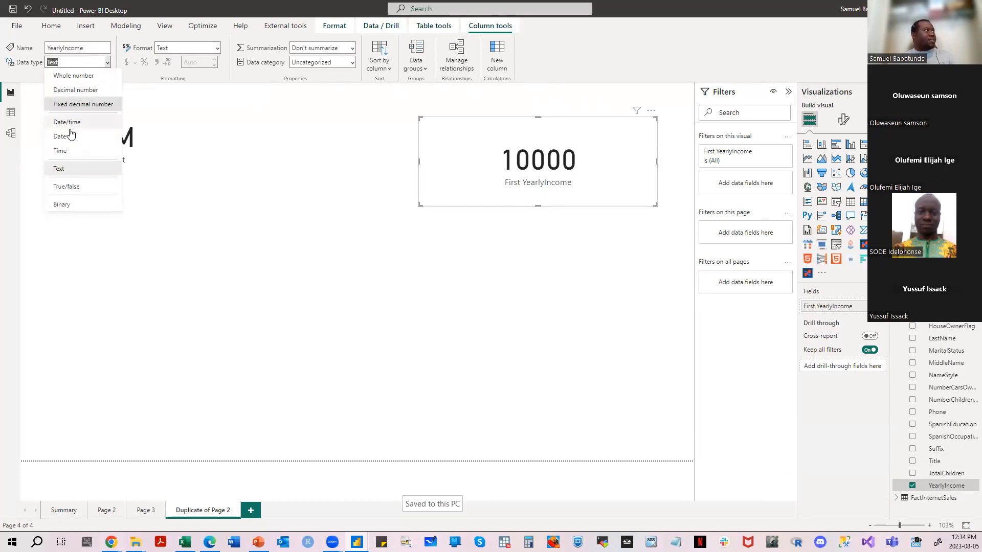
{"action": "left_click", "coordinate": [10, 113]}
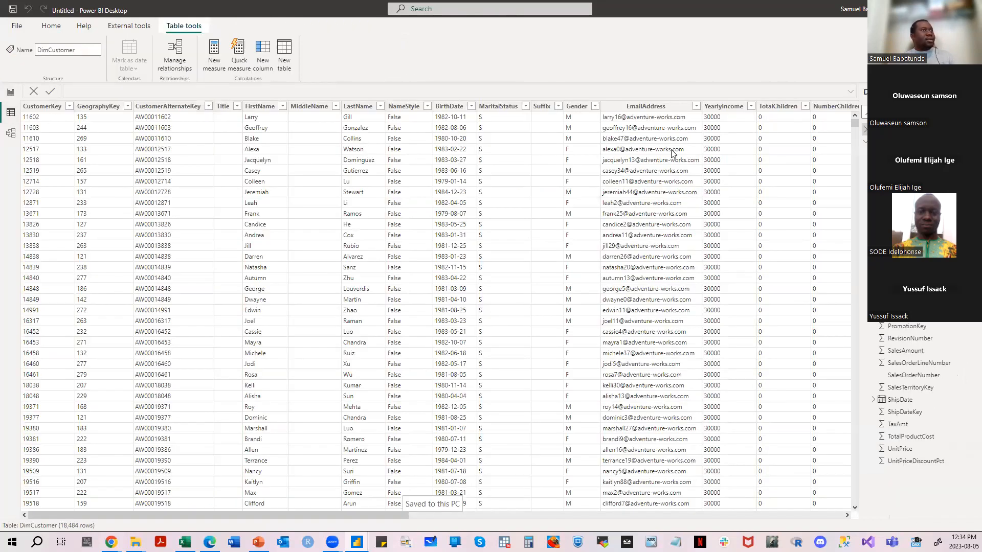
{"action": "left_click", "coordinate": [751, 108]}
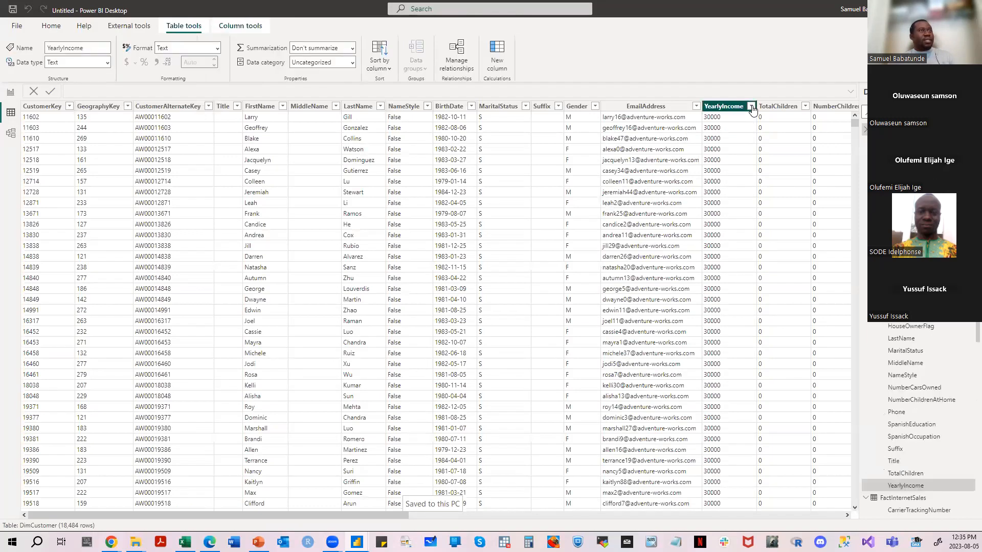
{"action": "left_click", "coordinate": [730, 72]}
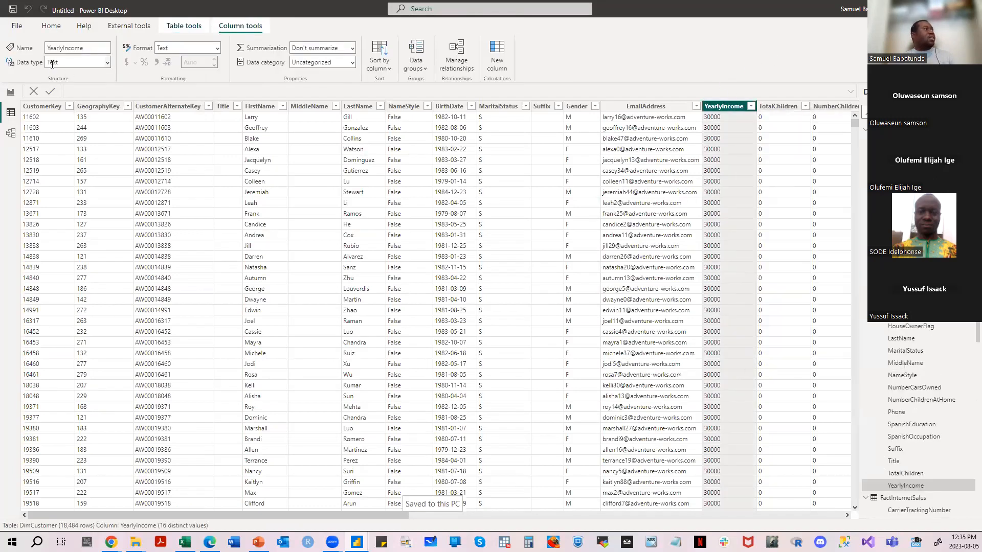
{"action": "left_click", "coordinate": [10, 93]}
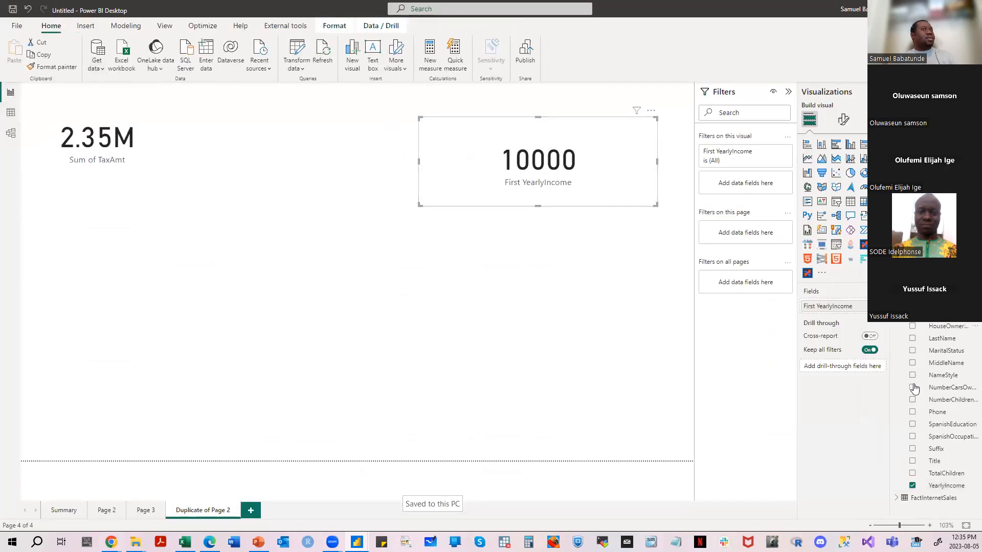
- Change the YearlyIncome column's data type to Whole number and accept the change
{"action": "left_click", "coordinate": [944, 487]}
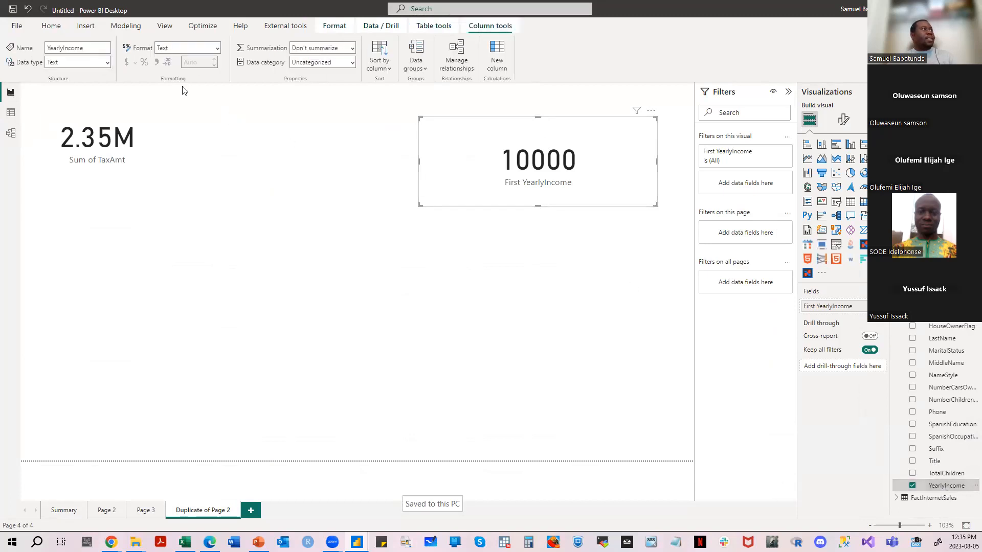
{"action": "left_click", "coordinate": [108, 62]}
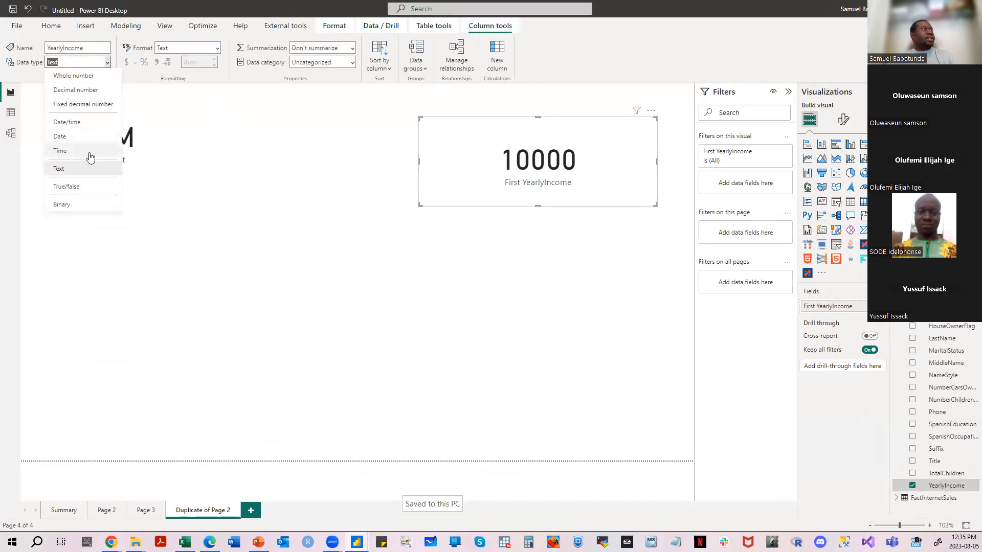
{"action": "key", "text": "Escape"}
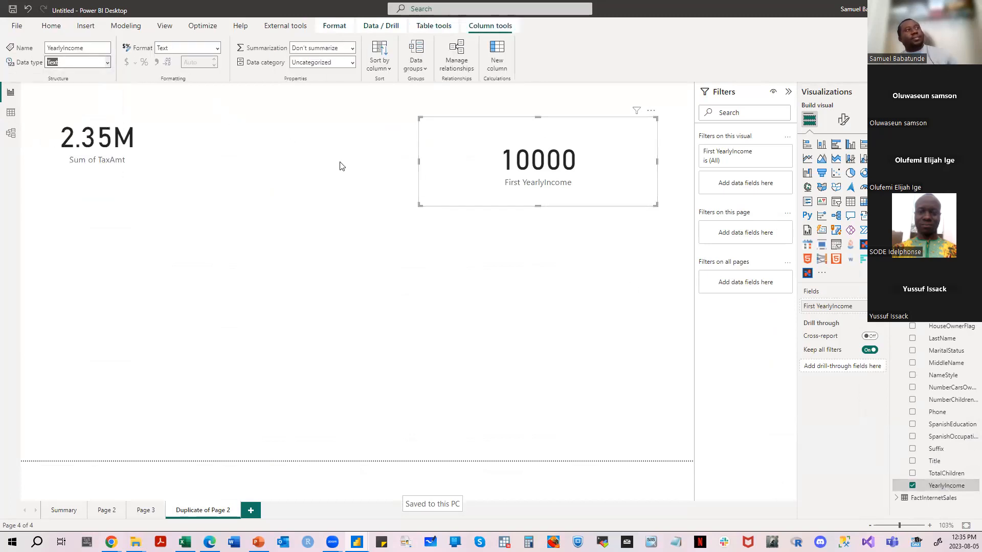
{"action": "left_click", "coordinate": [550, 312]}
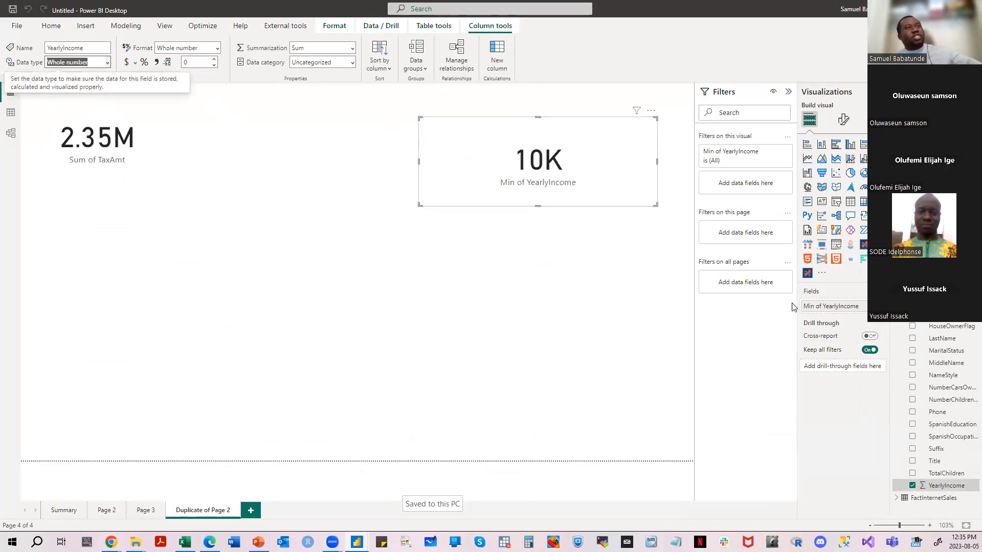
- Narrow the YearlyIncome card and change the aggregation of its field to Sum
{"action": "left_click_drag", "start_coordinate": [652, 205], "coordinate": [575, 209]}
{"action": "left_click", "coordinate": [536, 178]}
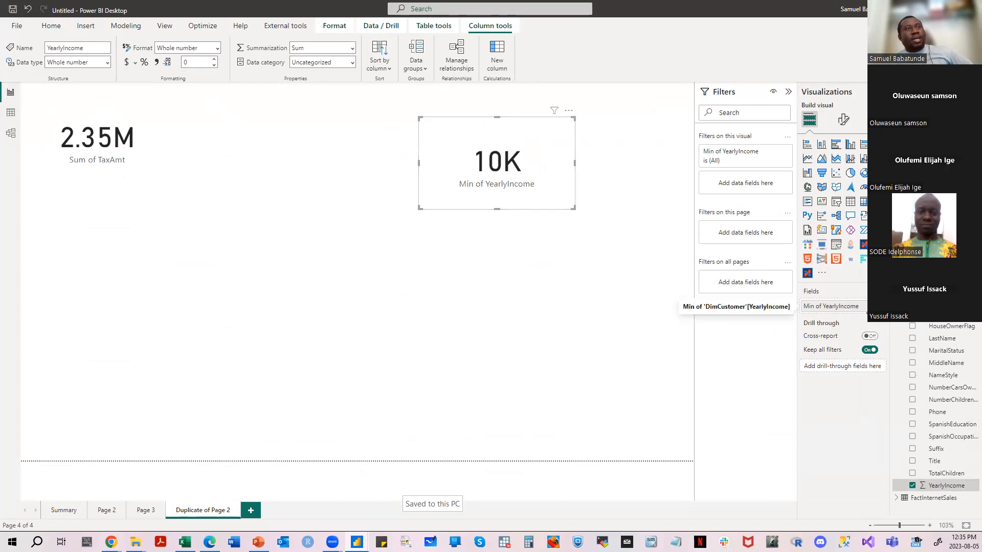
{"action": "left_click", "coordinate": [880, 306]}
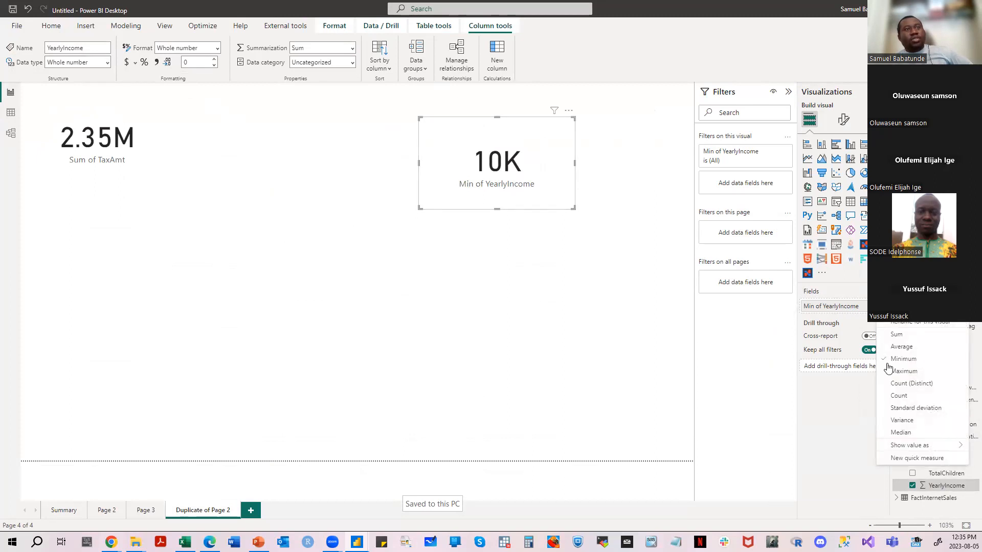
{"action": "left_click", "coordinate": [892, 336]}
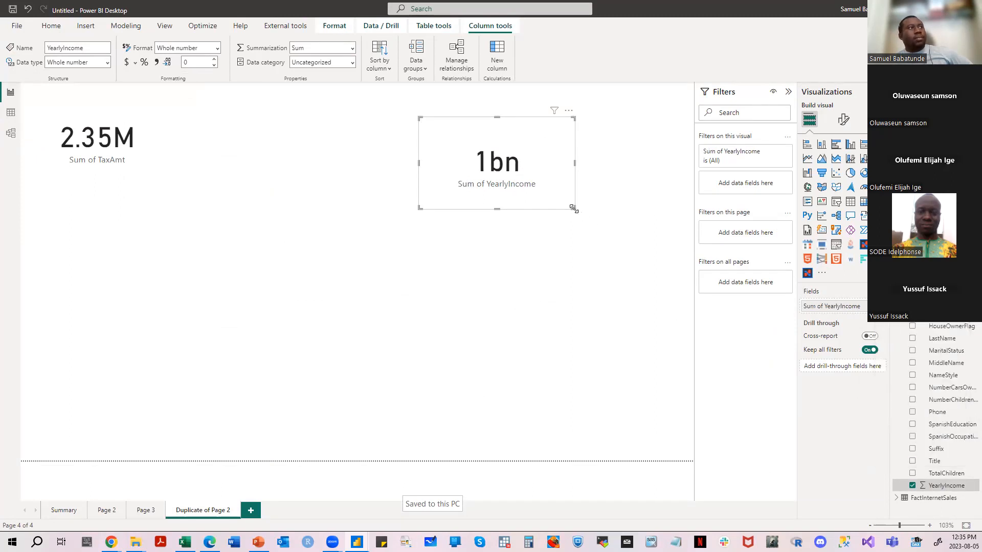
- Resize the YearlyIncome card and reposition it in the upper part of the page, right of centre
{"action": "left_click_drag", "start_coordinate": [574, 207], "coordinate": [528, 193]}
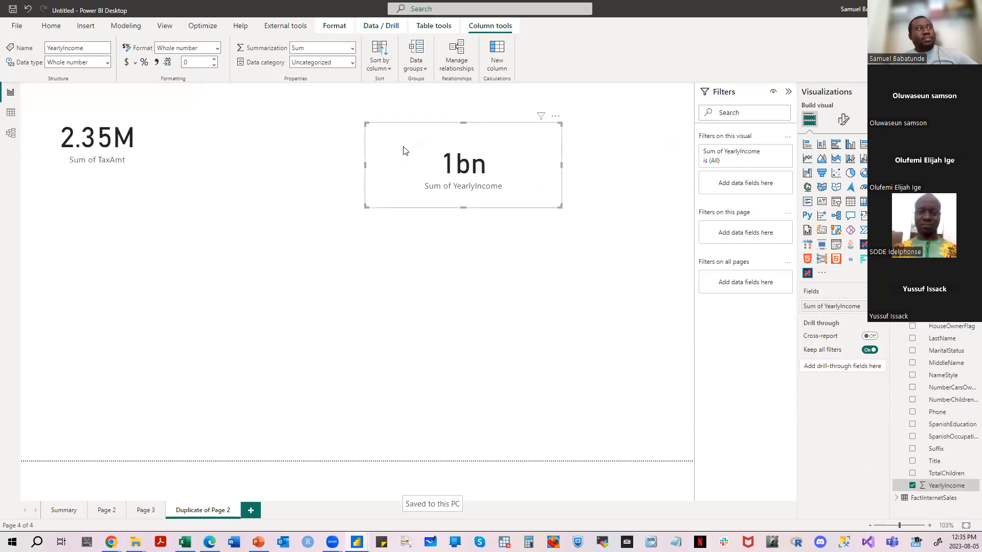
{"action": "left_click_drag", "start_coordinate": [417, 153], "coordinate": [359, 147]}
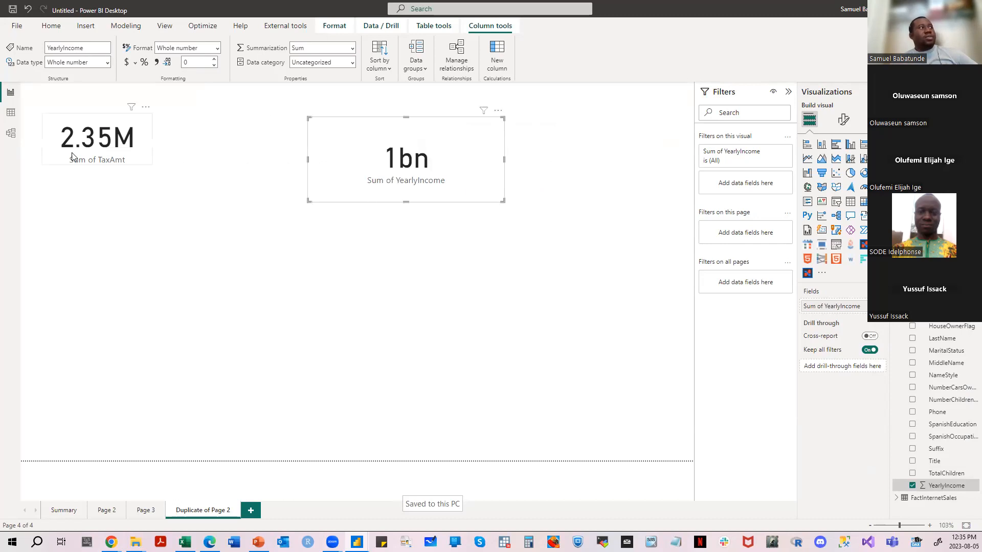
{"action": "left_click_drag", "start_coordinate": [455, 174], "coordinate": [500, 190]}
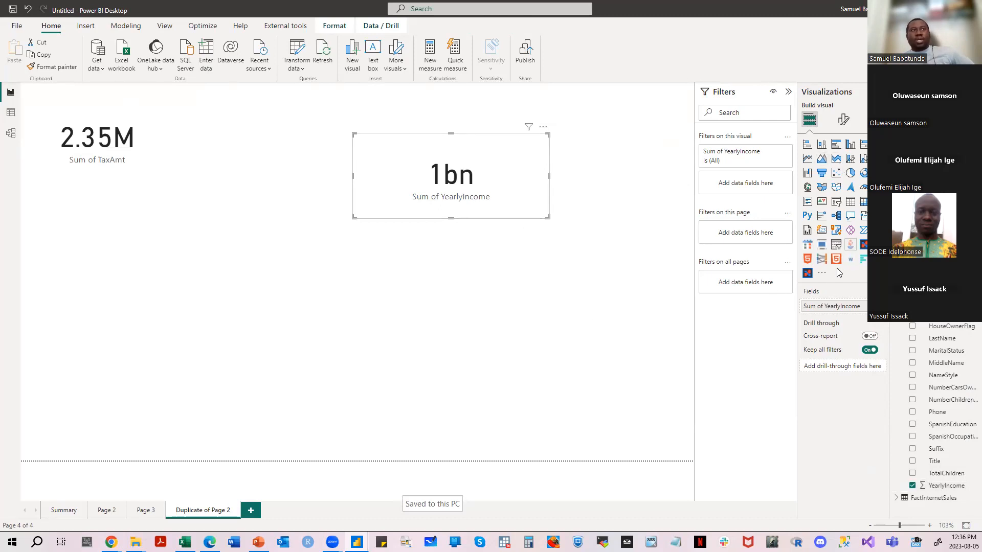
- Set the callout value color of the YearlyIncome card to the red theme color
{"action": "left_click", "coordinate": [843, 119]}
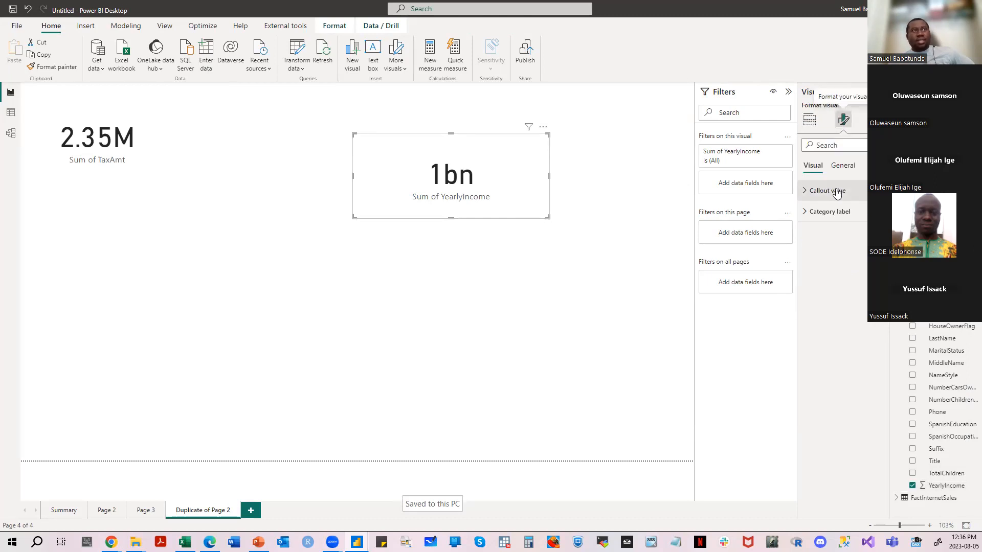
{"action": "left_click", "coordinate": [836, 191]}
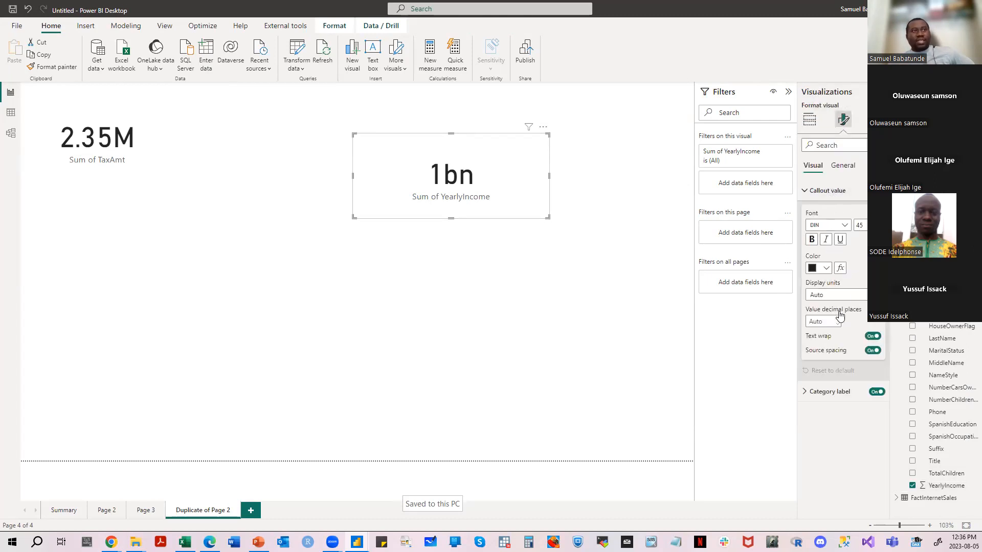
{"action": "left_click", "coordinate": [822, 267]}
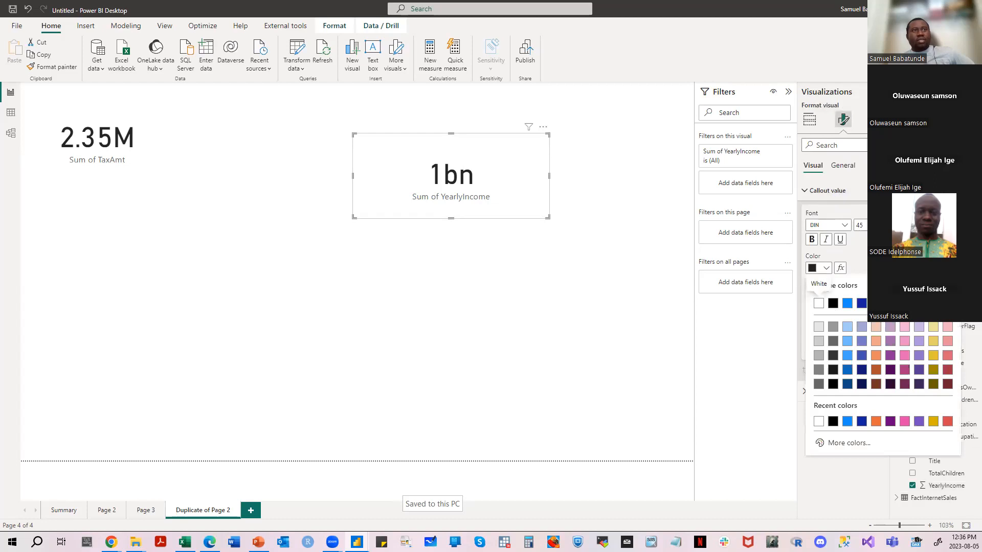
{"action": "left_click", "coordinate": [947, 303]}
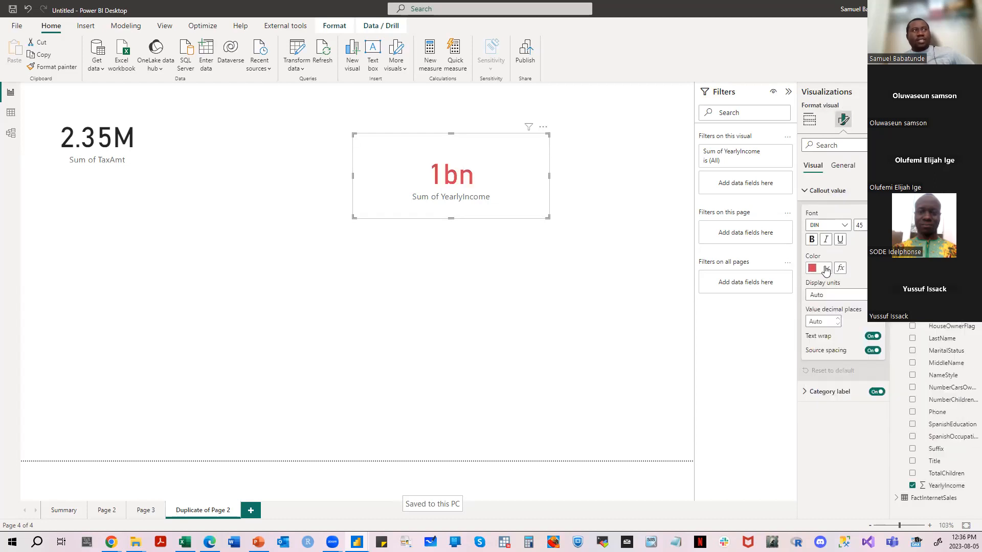
- Set the YearlyIncome card's callout value font to Arial Black with a size of 23
{"action": "left_click", "coordinate": [844, 225]}
{"action": "scroll", "coordinate": [849, 297], "scroll_direction": "down", "scroll_amount": 2}
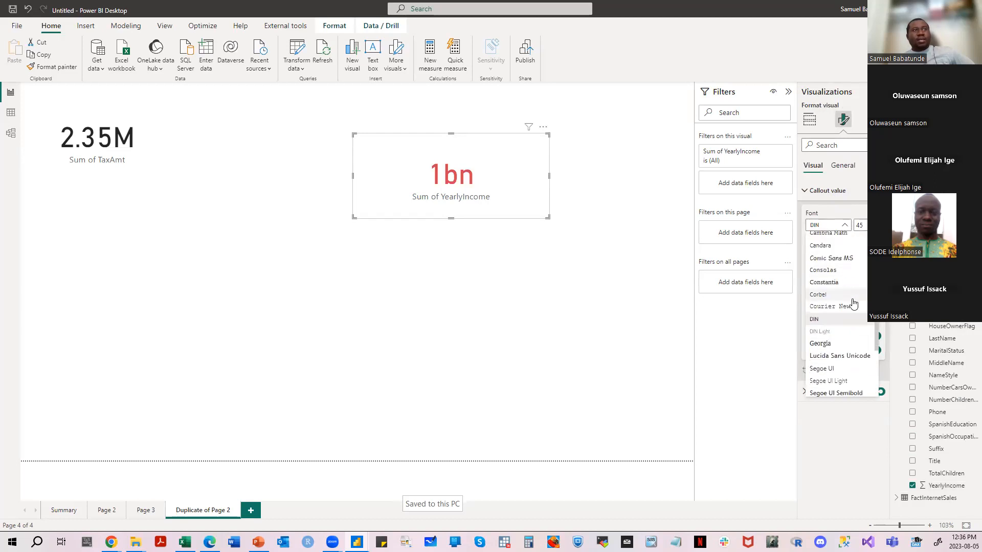
{"action": "scroll", "coordinate": [844, 299], "scroll_direction": "up", "scroll_amount": 2}
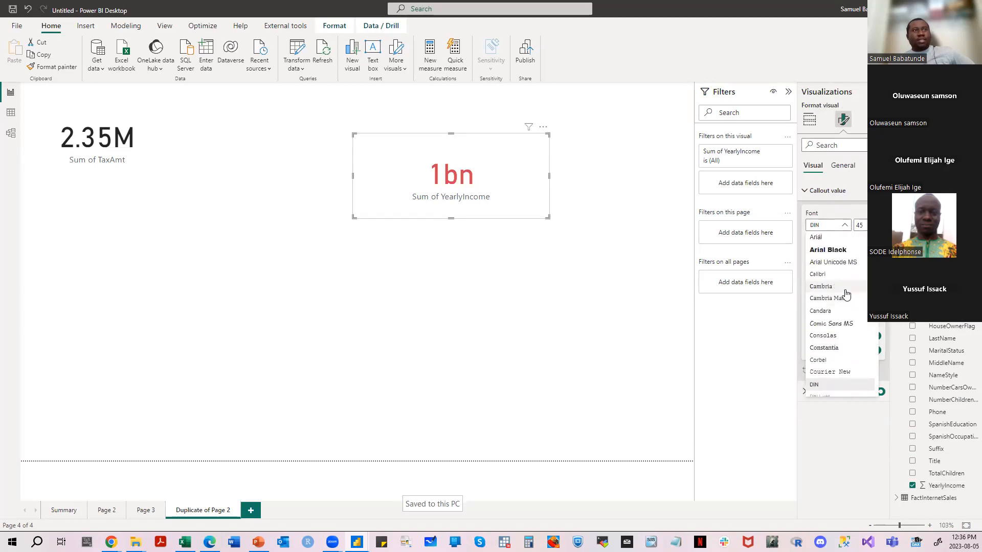
{"action": "left_click", "coordinate": [828, 251]}
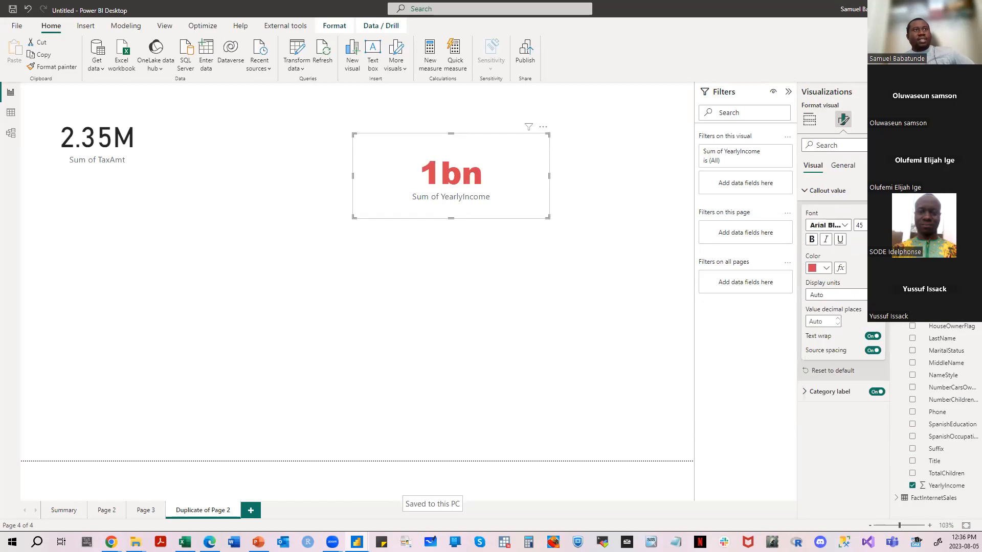
{"action": "left_click", "coordinate": [877, 228]}
{"action": "double_click", "coordinate": [861, 227]}
{"action": "type", "text": "23"}
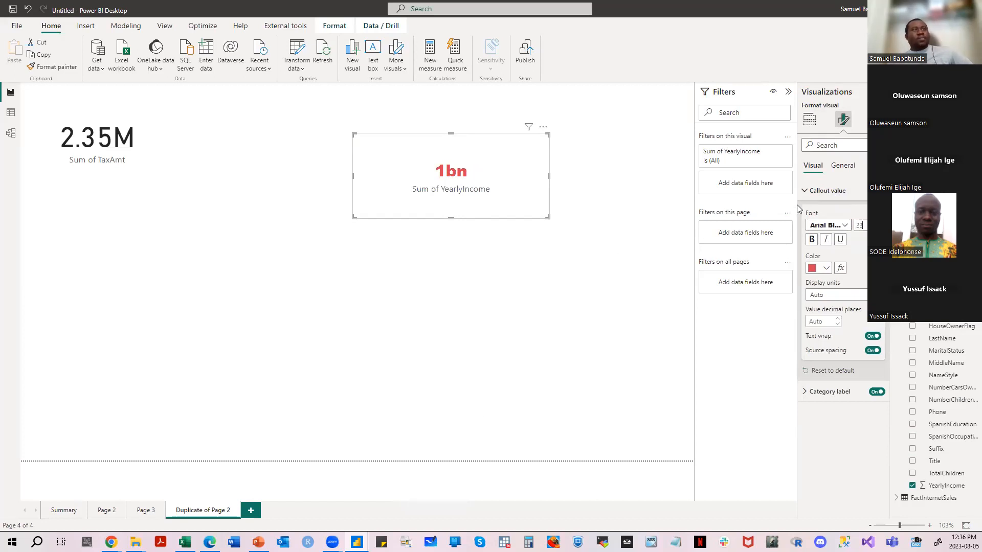
- Review the card's category label and general formatting options, and return to the visual build settings
{"action": "left_click", "coordinate": [812, 191]}
{"action": "left_click", "coordinate": [814, 211]}
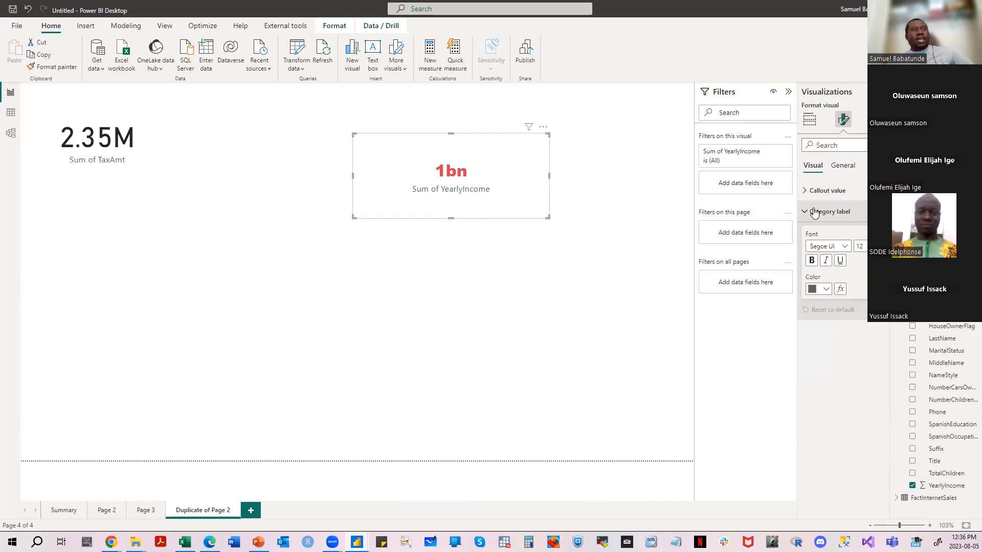
{"action": "left_click", "coordinate": [814, 212]}
{"action": "left_click", "coordinate": [843, 167]}
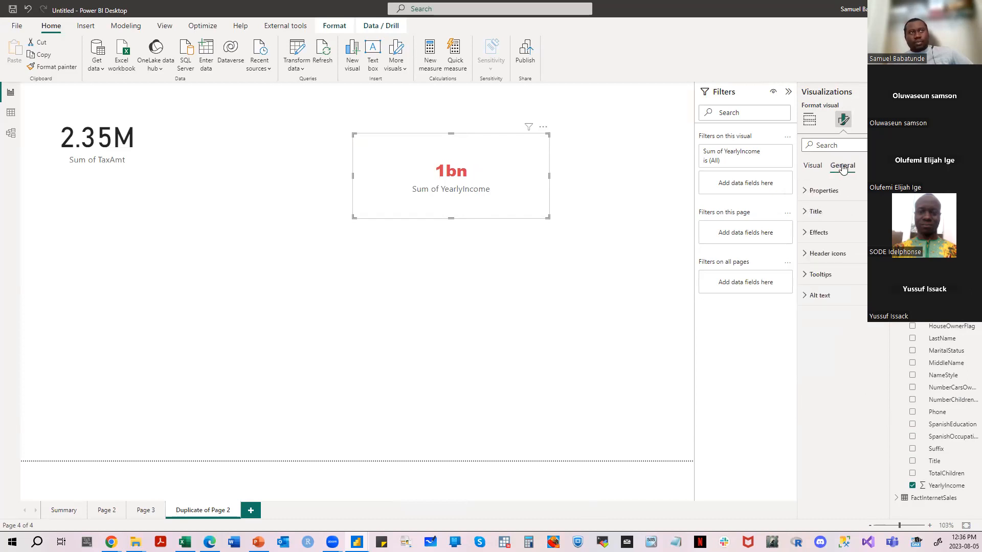
{"action": "left_click", "coordinate": [808, 169]}
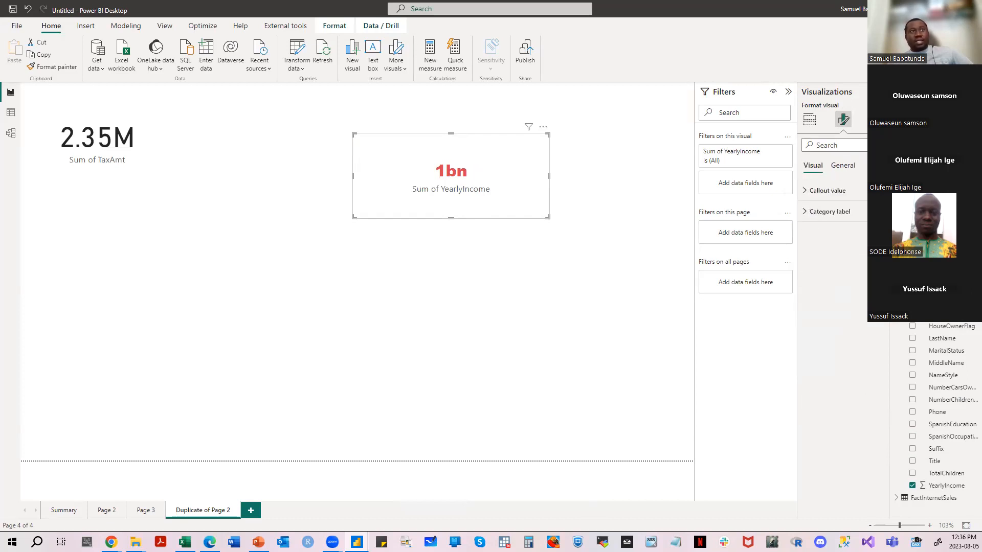
{"action": "left_click", "coordinate": [877, 119]}
{"action": "left_click", "coordinate": [842, 119]}
{"action": "left_click", "coordinate": [809, 119]}
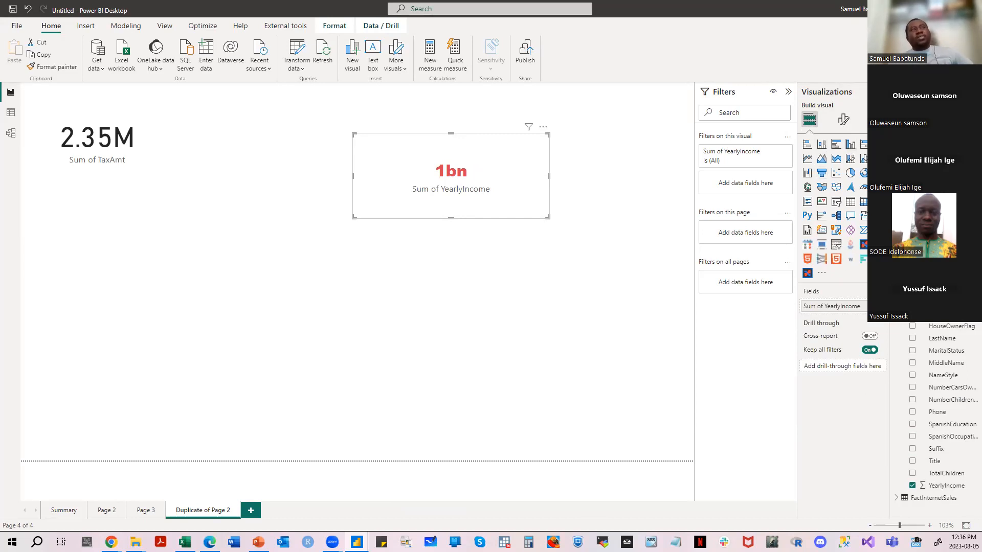
- Open the gallery for getting more visuals, filter it by KPI, browse the results, and select the Radar Chart from MAQ LLC
{"action": "left_click", "coordinate": [821, 274]}
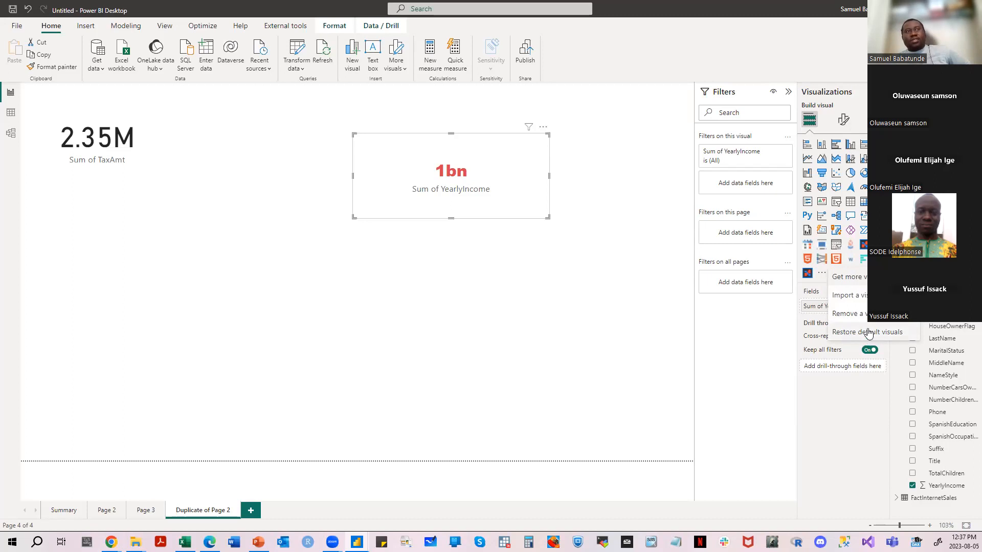
{"action": "left_click", "coordinate": [841, 281]}
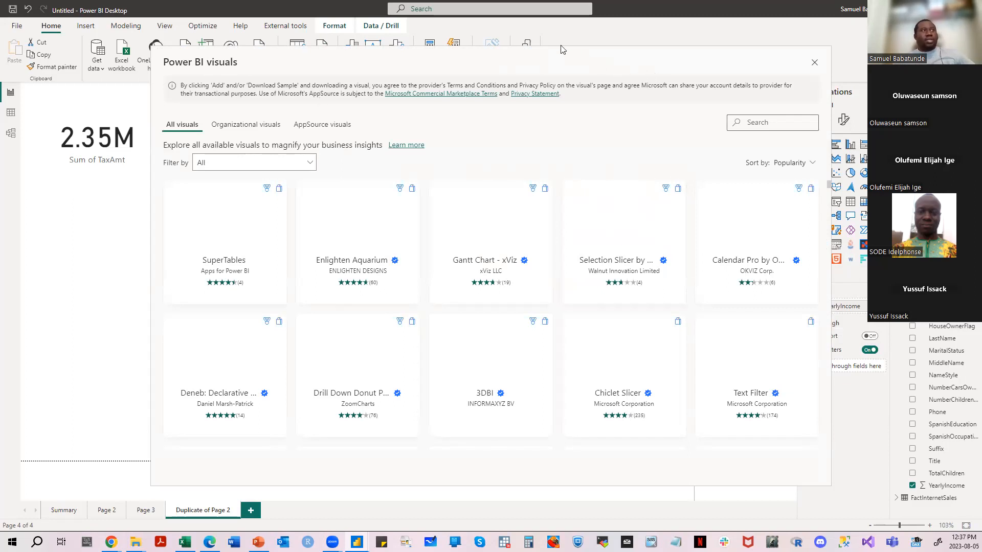
{"action": "left_click_drag", "start_coordinate": [561, 49], "coordinate": [577, 11]}
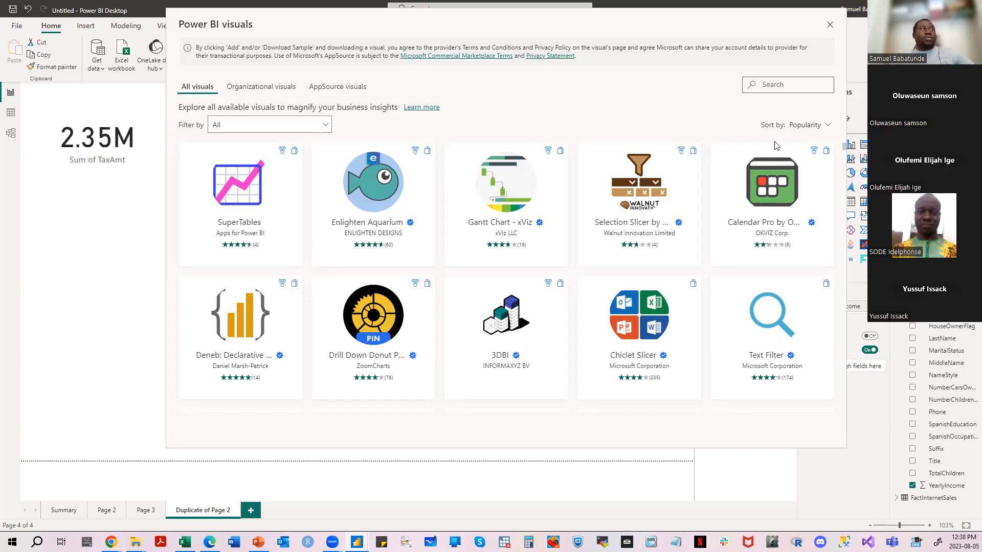
{"action": "left_click", "coordinate": [326, 128]}
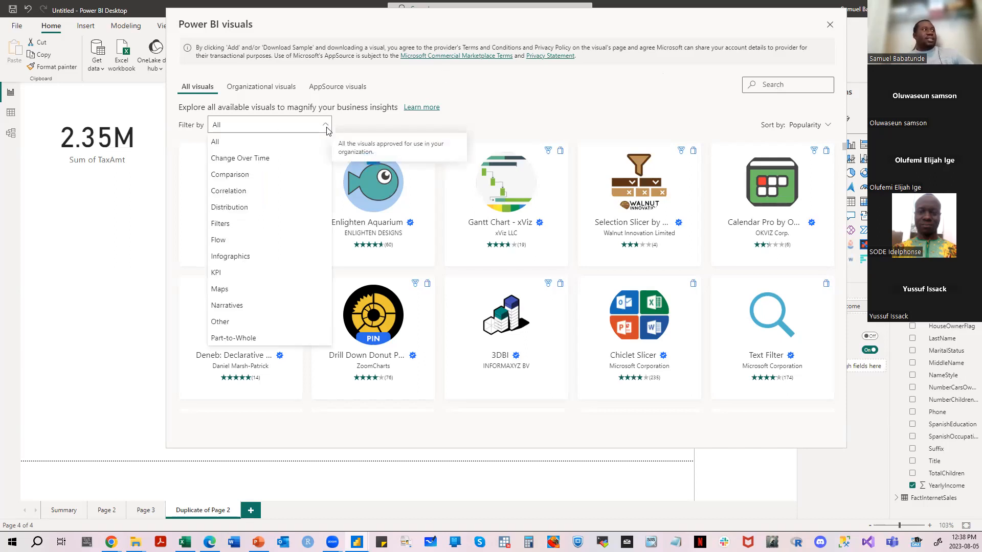
{"action": "left_click", "coordinate": [266, 278]}
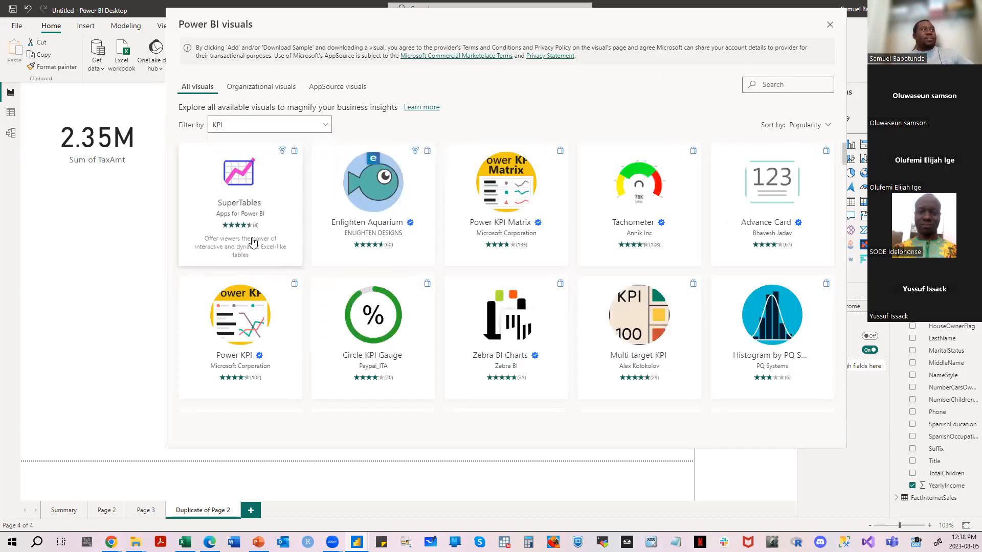
{"action": "scroll", "coordinate": [605, 267], "scroll_direction": "down", "scroll_amount": 8}
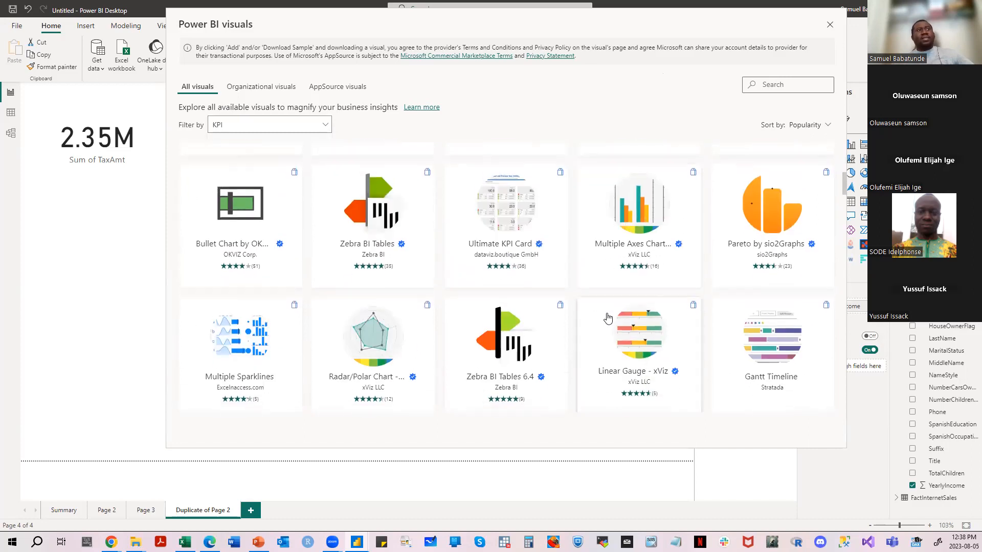
{"action": "scroll", "coordinate": [611, 303], "scroll_direction": "down", "scroll_amount": 10}
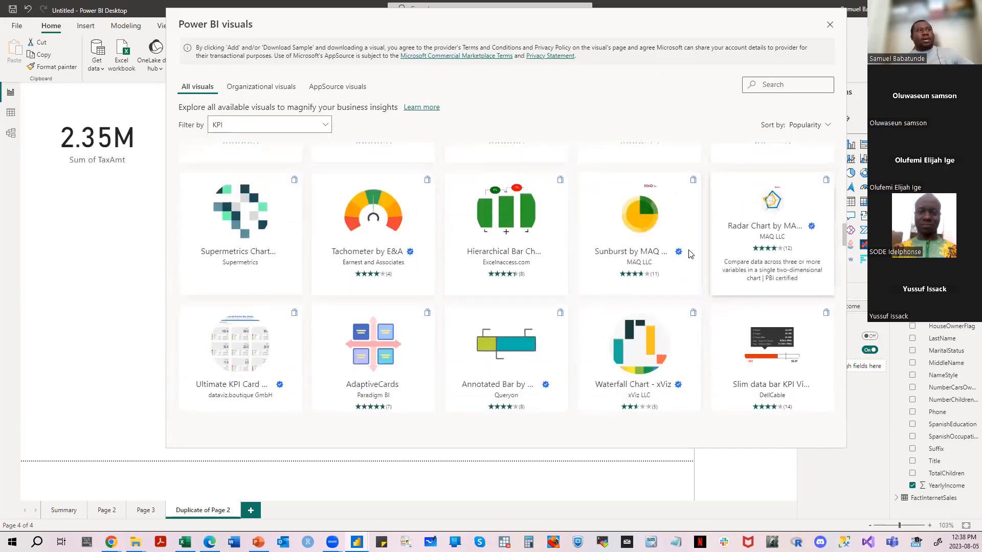
{"action": "left_click", "coordinate": [772, 212]}
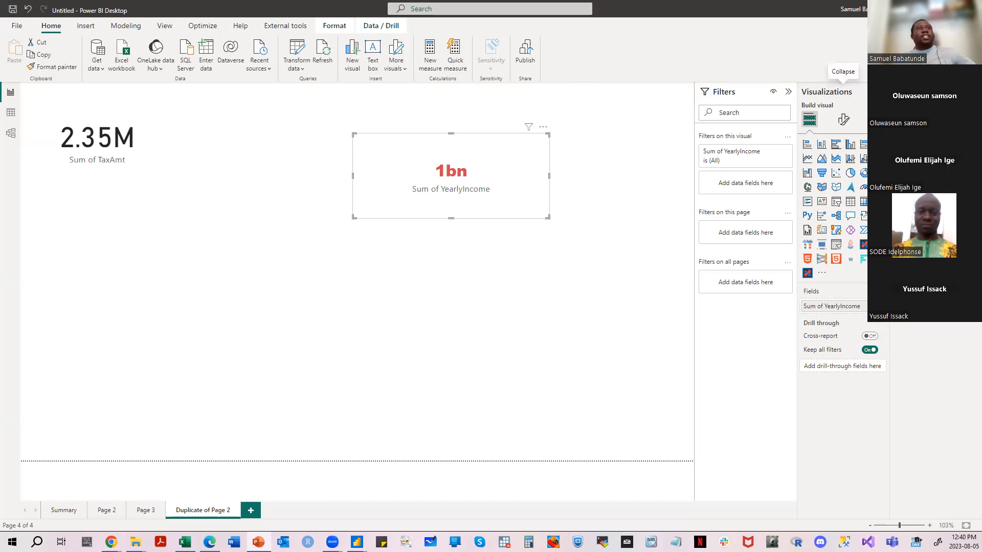
- Collapse the side panes beside the report canvas to give the card visuals more room
{"action": "left_click", "coordinate": [880, 92]}
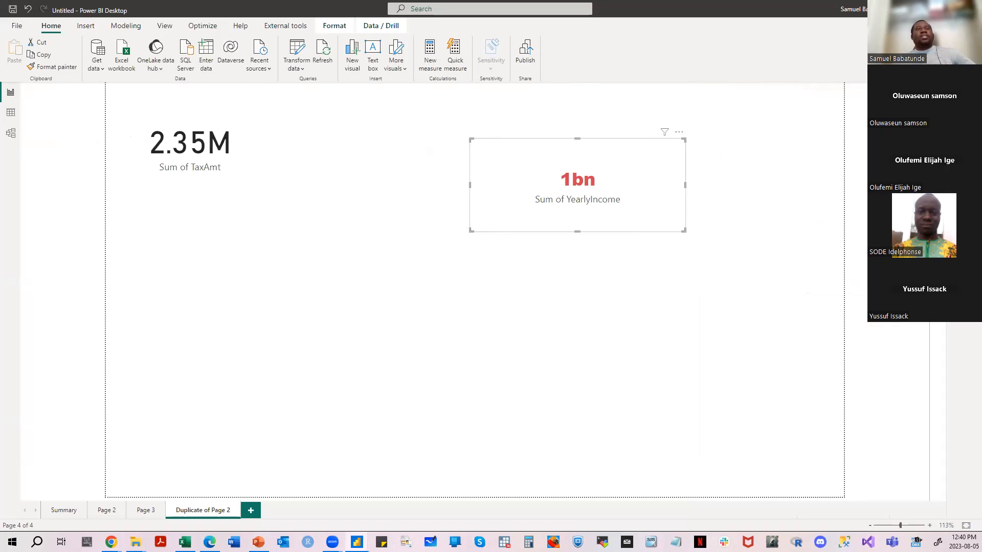
{"action": "left_click", "coordinate": [955, 91]}
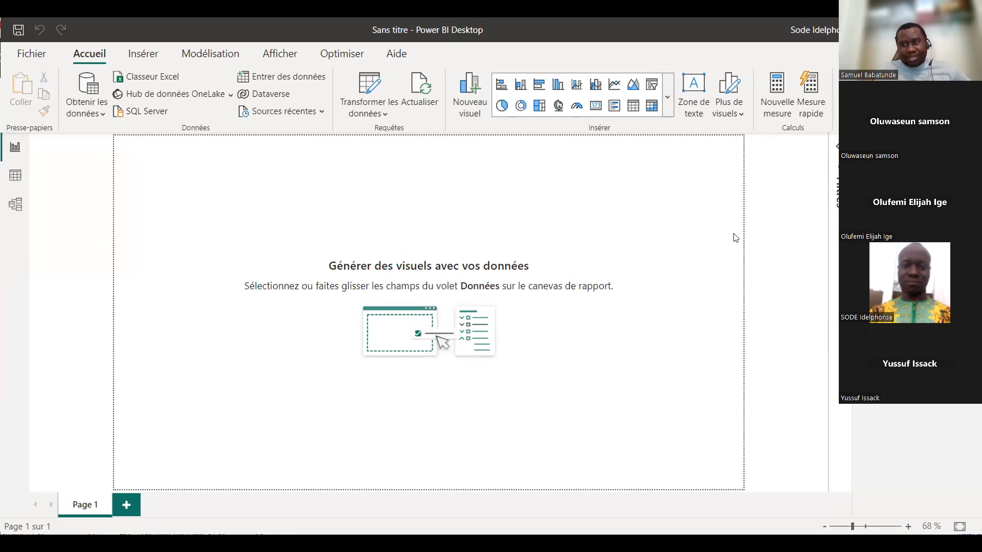
- Expand the Filters pane, browse the full list of visual types, and insert a card visual on Page 1 of the Sans titre report
{"action": "left_click", "coordinate": [837, 147]}
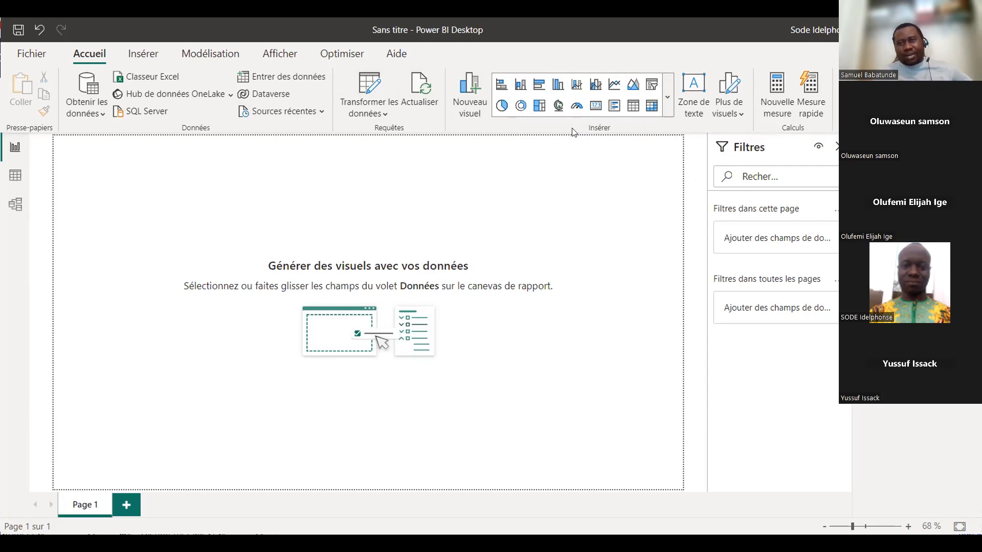
{"action": "left_click", "coordinate": [666, 99]}
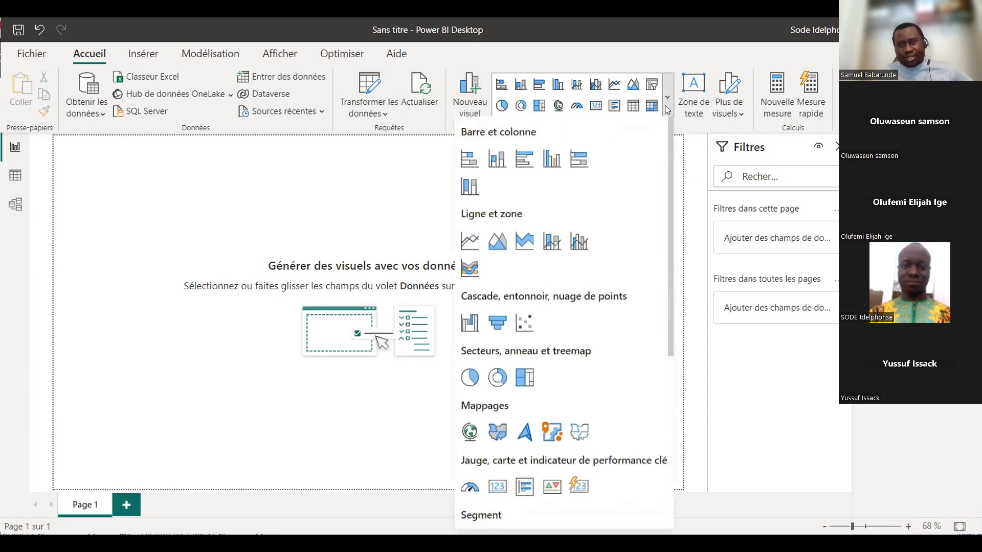
{"action": "scroll", "coordinate": [656, 279], "scroll_direction": "down", "scroll_amount": 5}
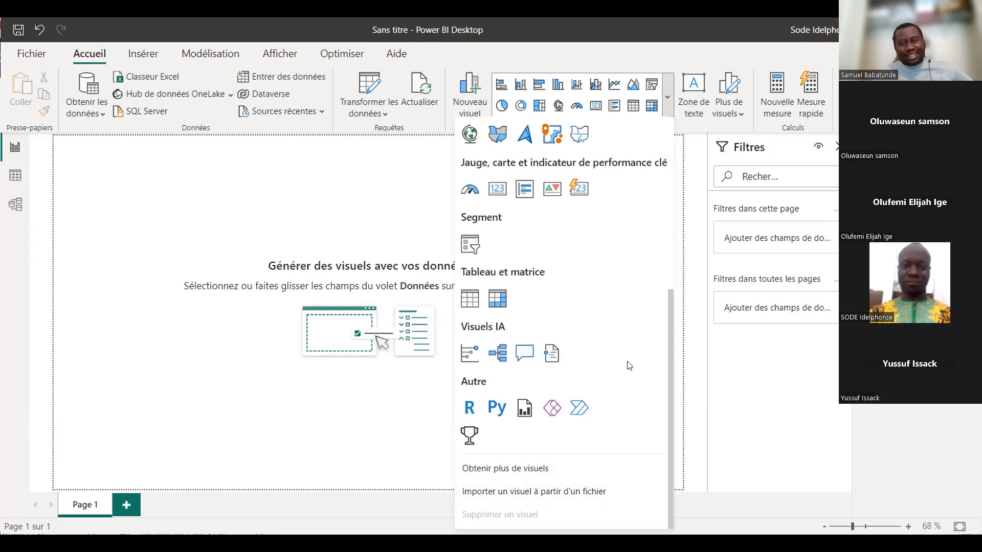
{"action": "scroll", "coordinate": [657, 294], "scroll_direction": "up", "scroll_amount": 5}
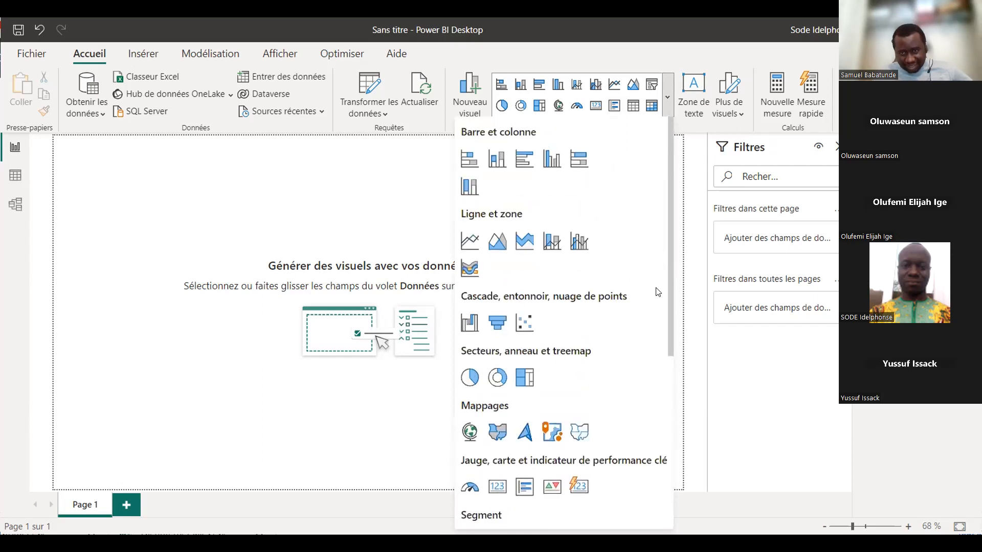
{"action": "scroll", "coordinate": [658, 292], "scroll_direction": "down", "scroll_amount": 5}
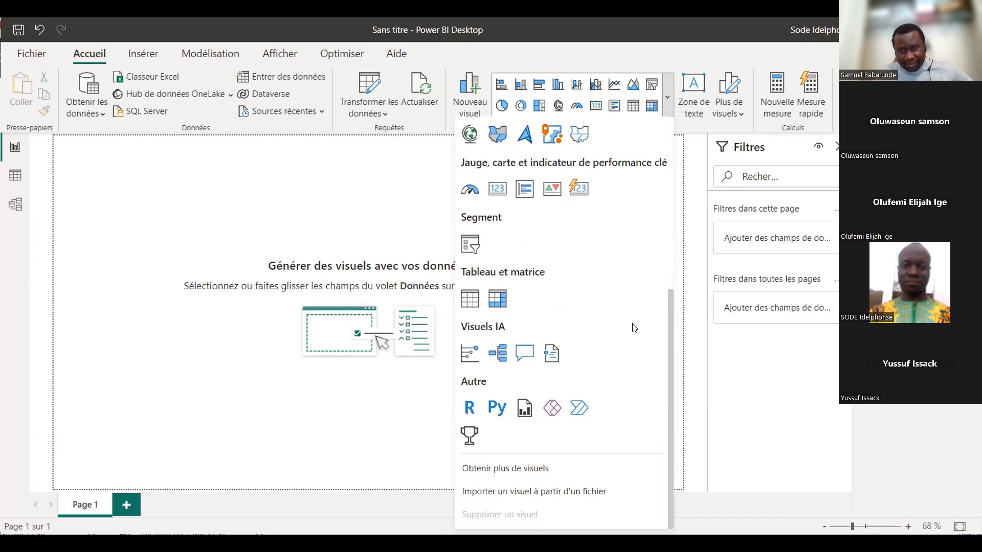
{"action": "scroll", "coordinate": [604, 306], "scroll_direction": "up", "scroll_amount": 5}
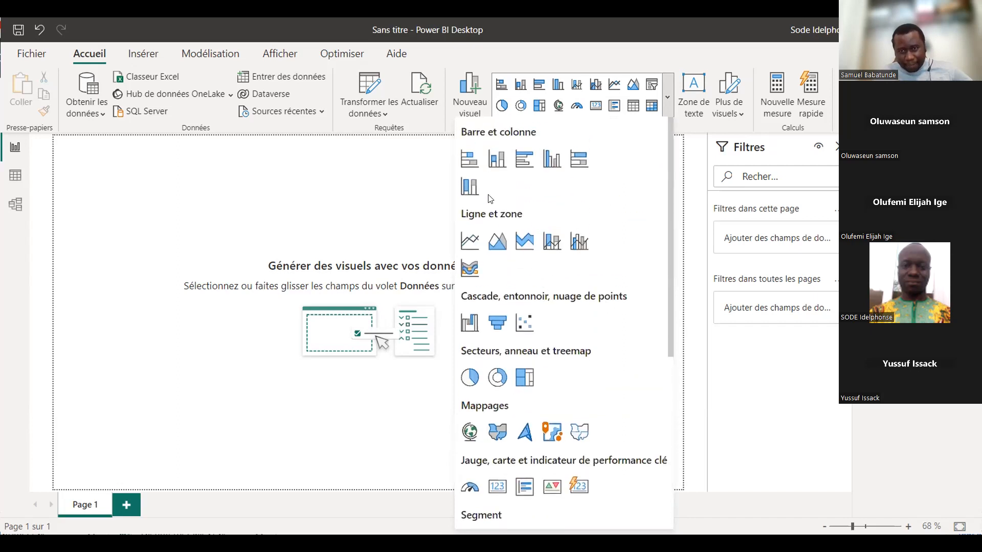
{"action": "left_click", "coordinate": [360, 198]}
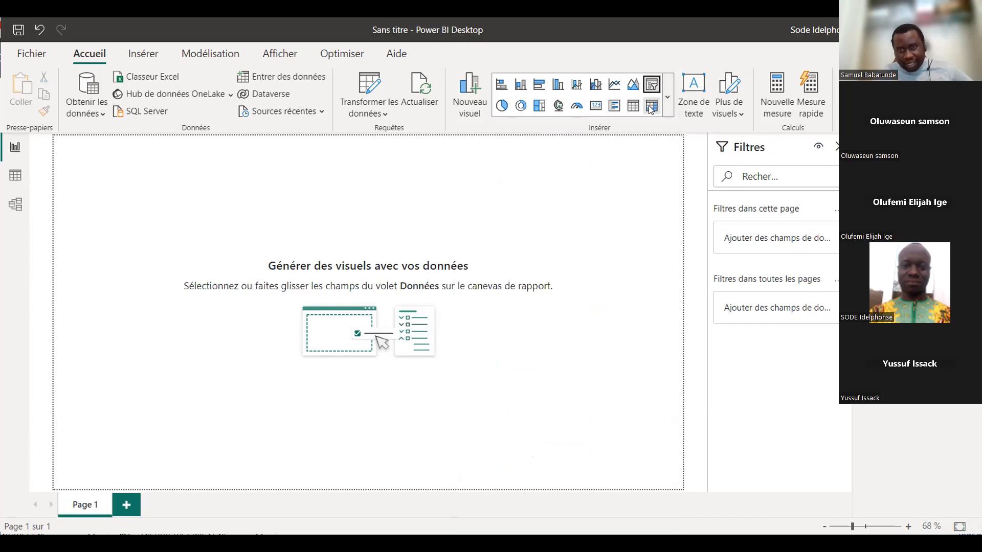
{"action": "left_click", "coordinate": [595, 108]}
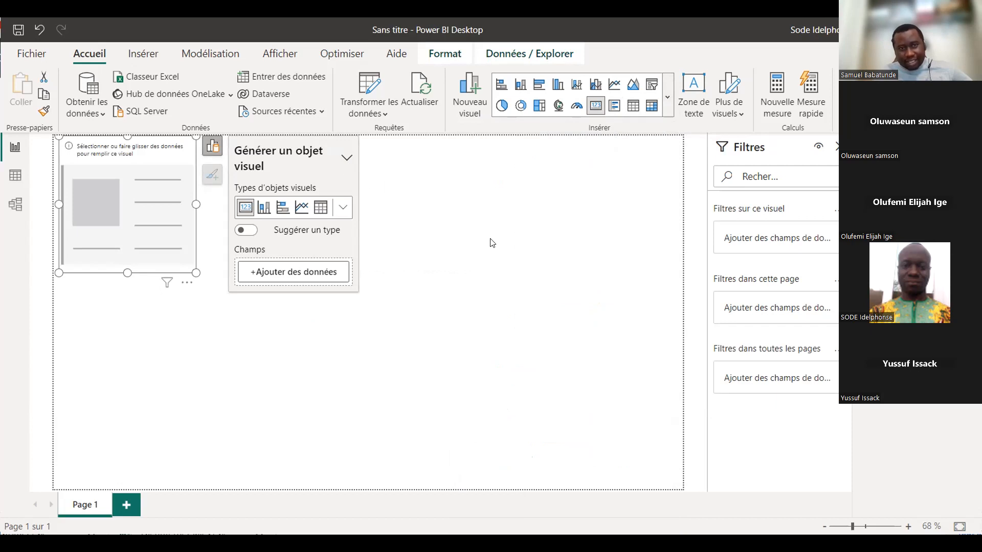
- Look at the DimCustomer table's data and return to the report page
{"action": "left_click", "coordinate": [233, 299]}
{"action": "left_click", "coordinate": [17, 184]}
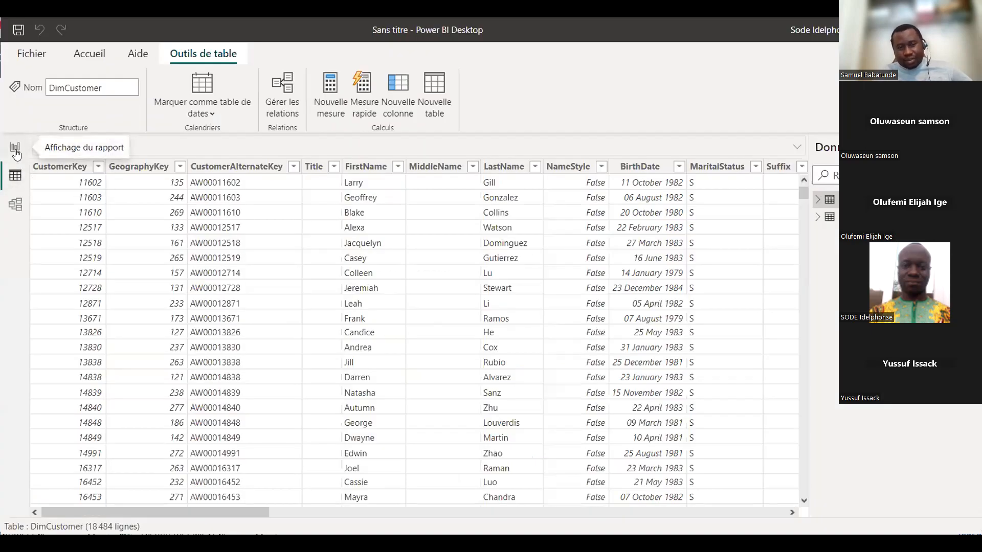
{"action": "left_click", "coordinate": [16, 153]}
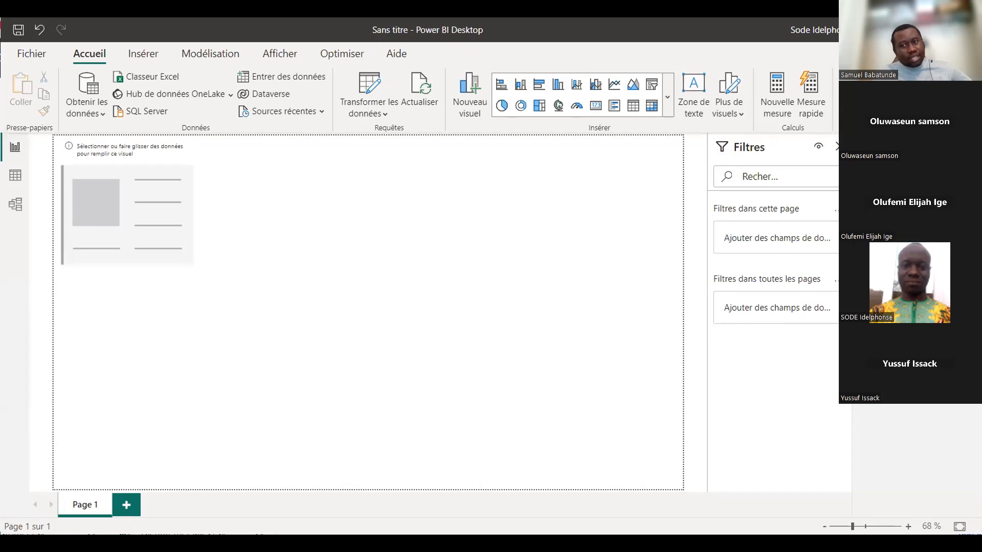
- Select the empty card and look through the fields of the DimCustomer table
{"action": "left_click", "coordinate": [157, 187]}
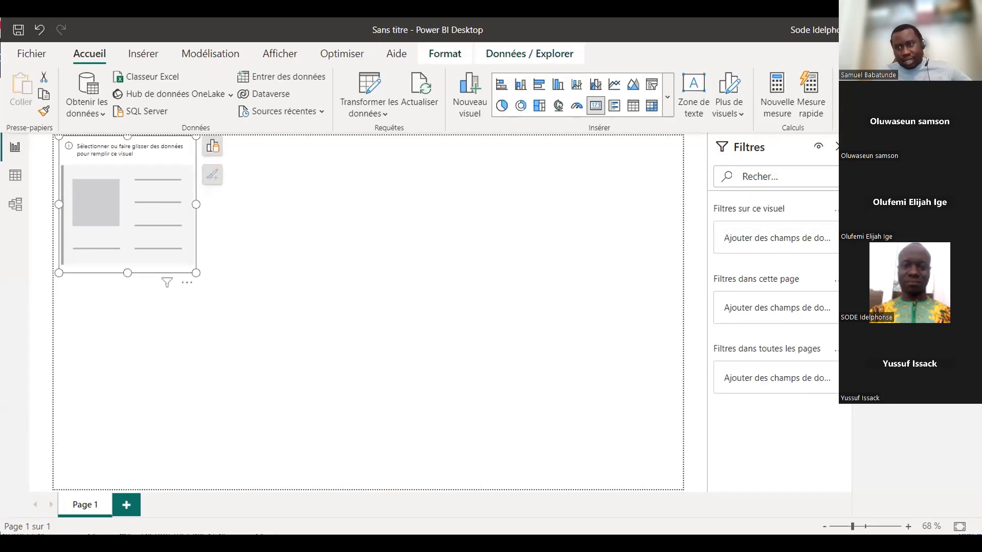
{"action": "left_click", "coordinate": [867, 200]}
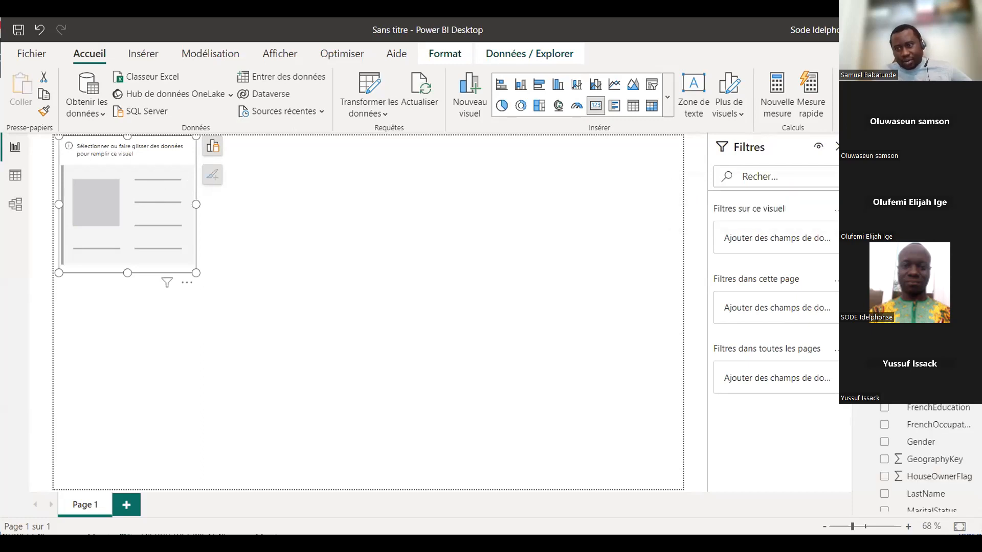
{"action": "scroll", "coordinate": [917, 435], "scroll_direction": "down", "scroll_amount": 3}
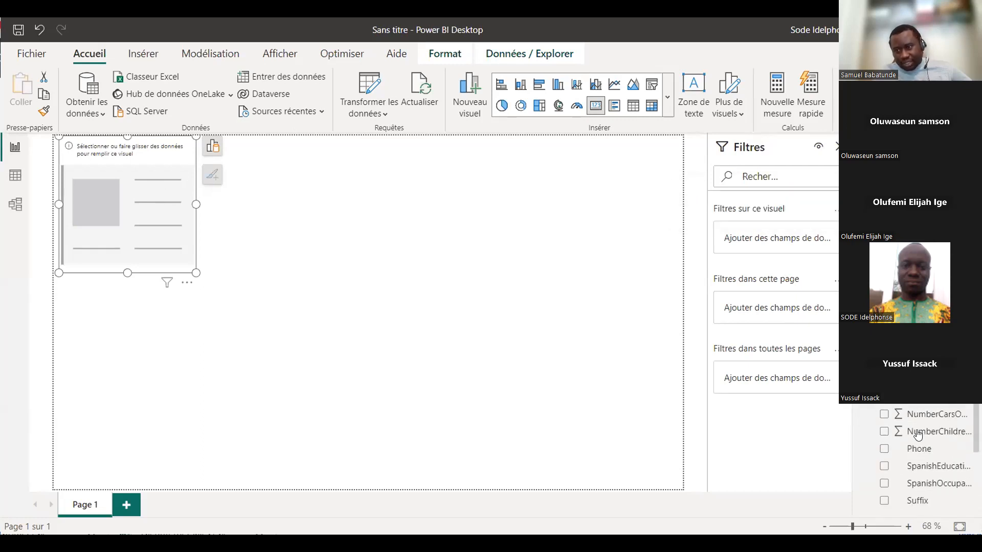
{"action": "scroll", "coordinate": [917, 434], "scroll_direction": "up", "scroll_amount": 3}
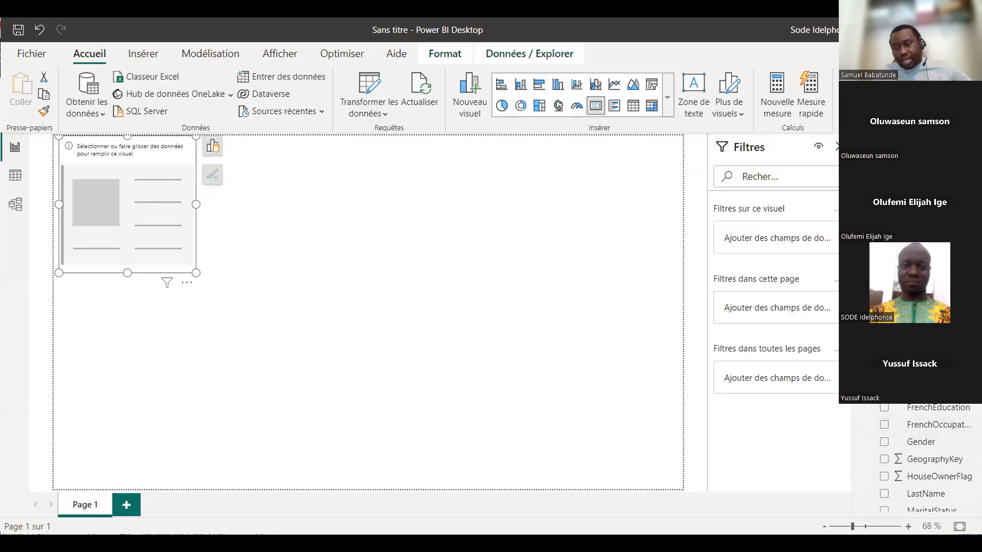
{"action": "left_click", "coordinate": [868, 200]}
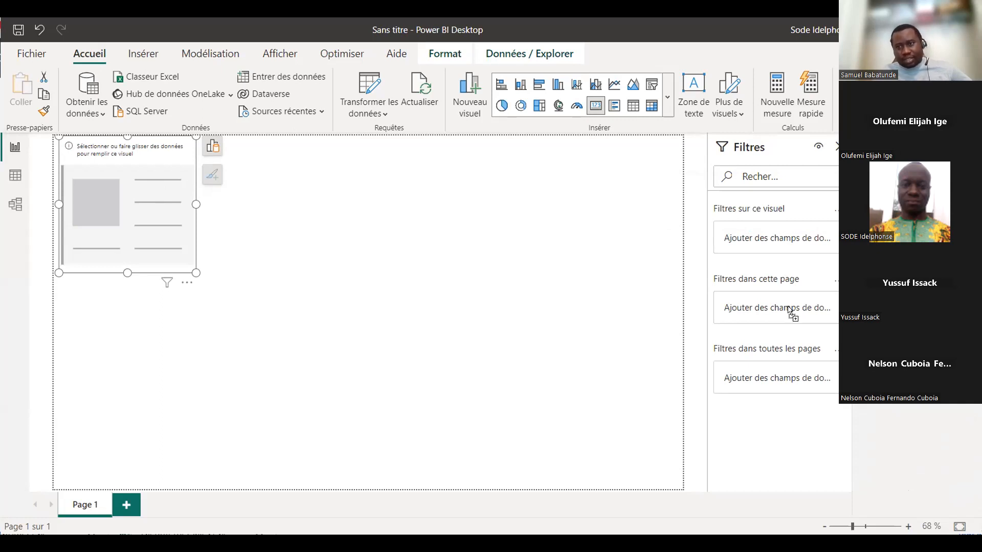
- Place YearlyIncome in the page filters and remove it, and try to add a DimCustomer field to the empty card
{"action": "left_click_drag", "start_coordinate": [787, 309], "coordinate": [787, 308]}
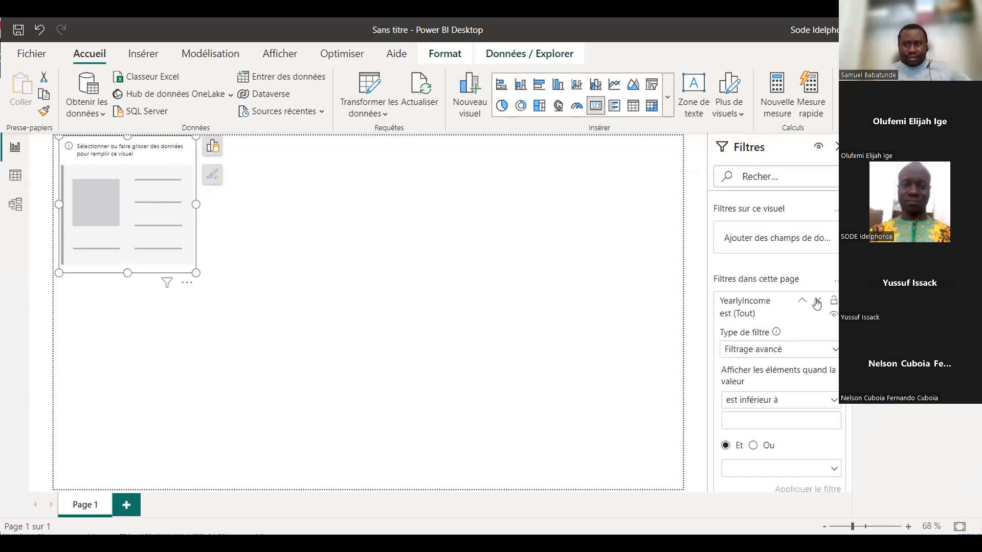
{"action": "left_click", "coordinate": [832, 301]}
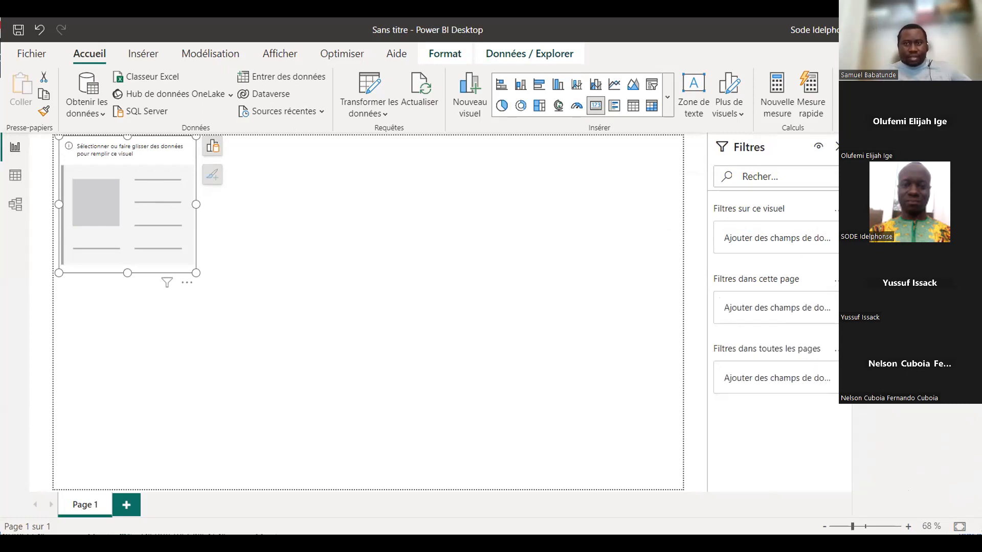
{"action": "left_click", "coordinate": [910, 207]}
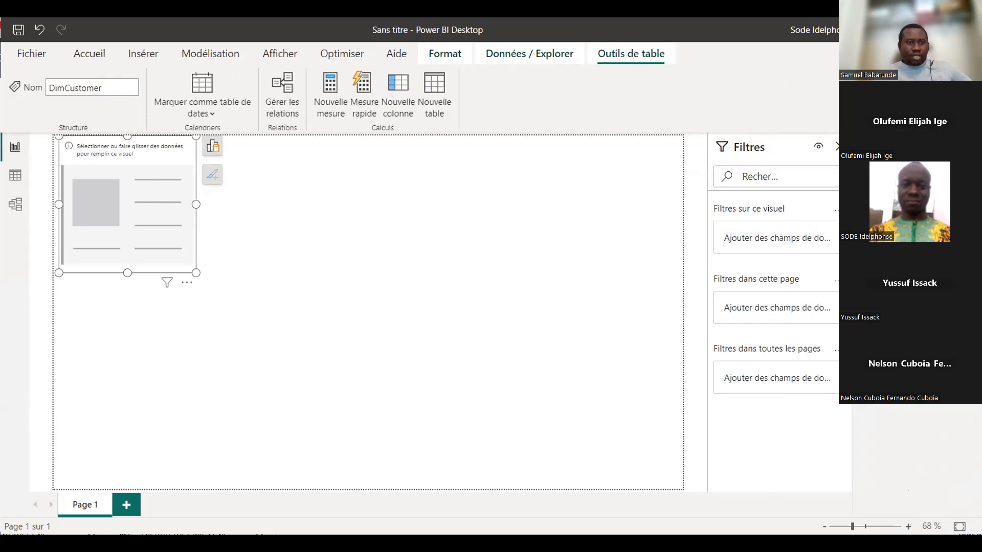
{"action": "left_click_drag", "start_coordinate": [512, 217], "coordinate": [147, 211]}
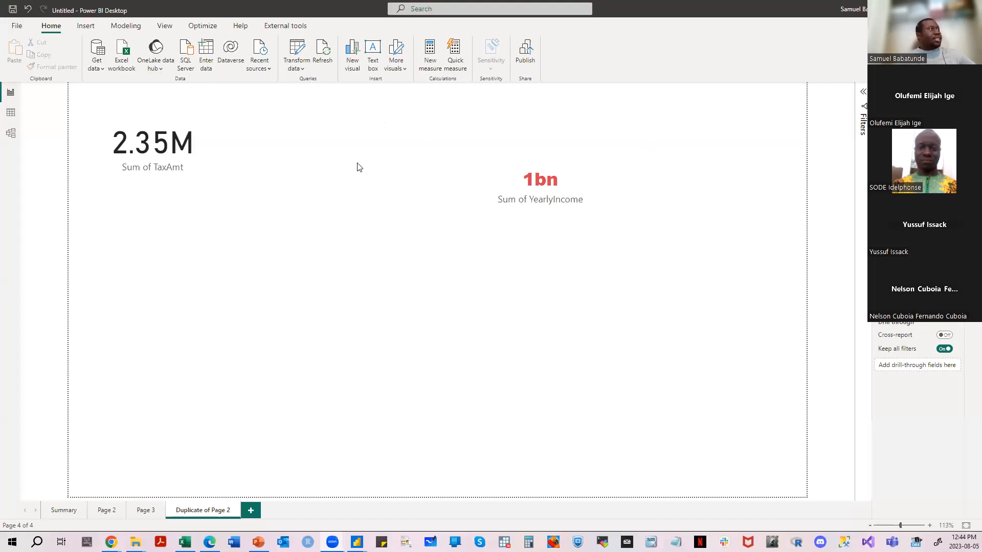
- Preview the mobile layout of the Duplicate of Page 2 page, dismissing the mobile-only formatting introduction, and return to the desktop layout
{"action": "left_click", "coordinate": [159, 29]}
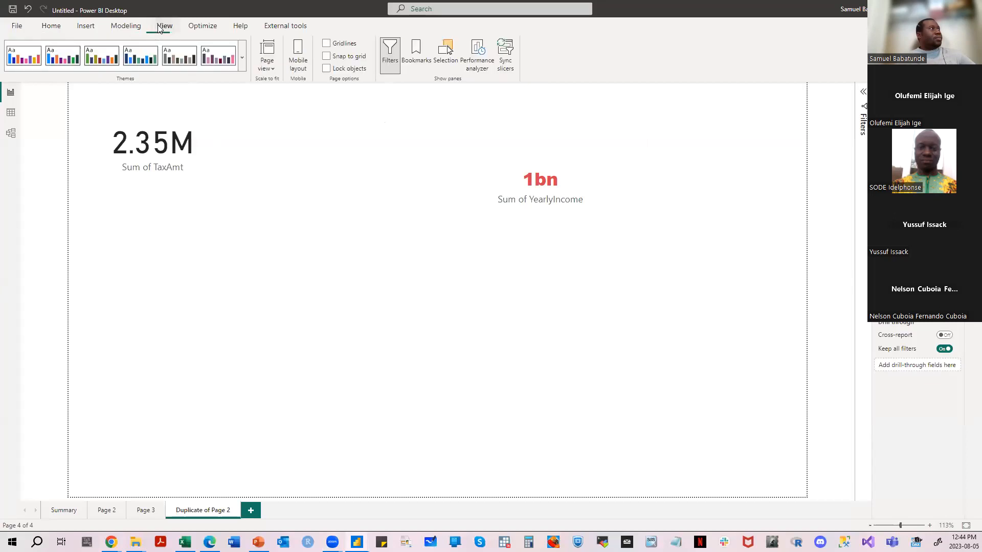
{"action": "left_click", "coordinate": [304, 61]}
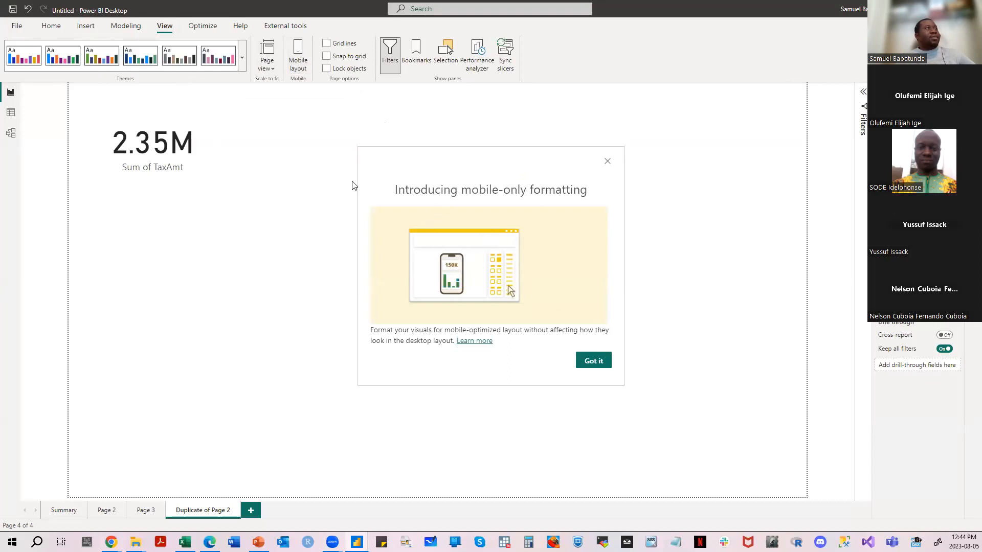
{"action": "left_click", "coordinate": [607, 162]}
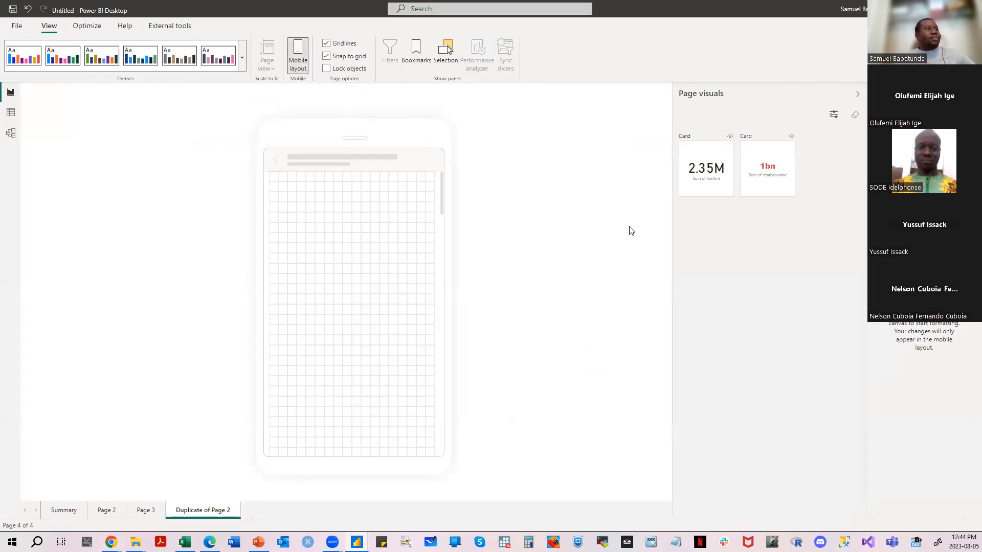
{"action": "left_click", "coordinate": [297, 56]}
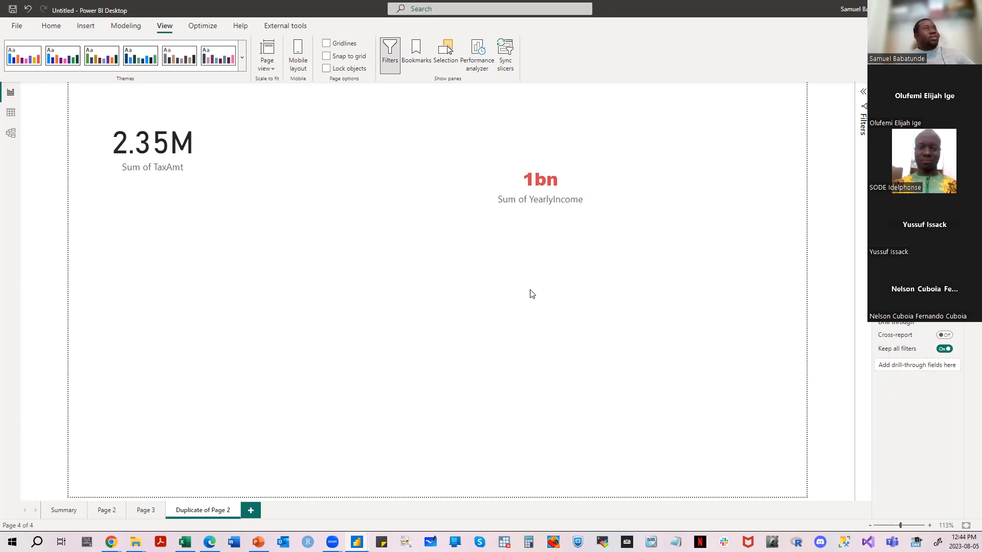
{"action": "left_click", "coordinate": [51, 26]}
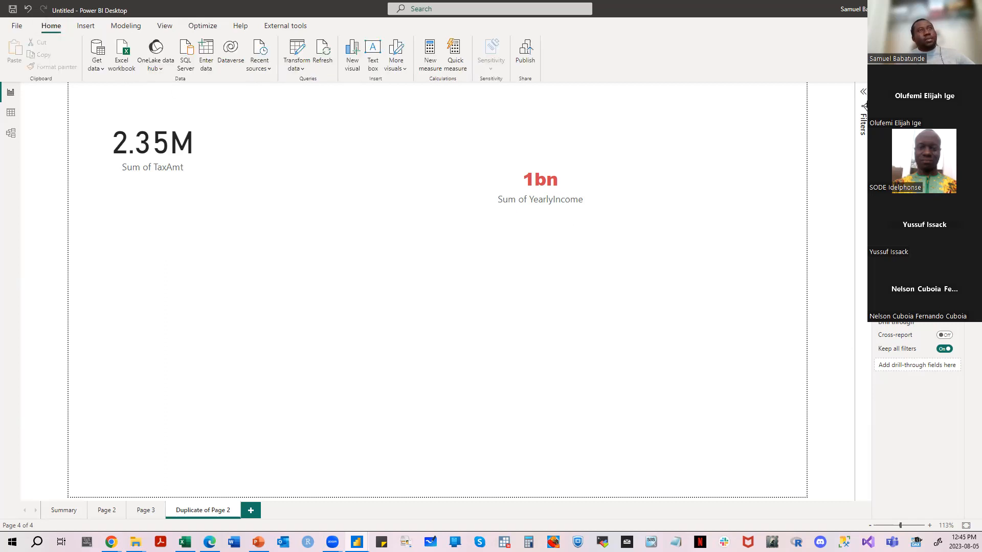
- Expand the Filters pane and set the page wallpaper to the grass image from the Pictures folder
{"action": "left_click", "coordinate": [863, 99]}
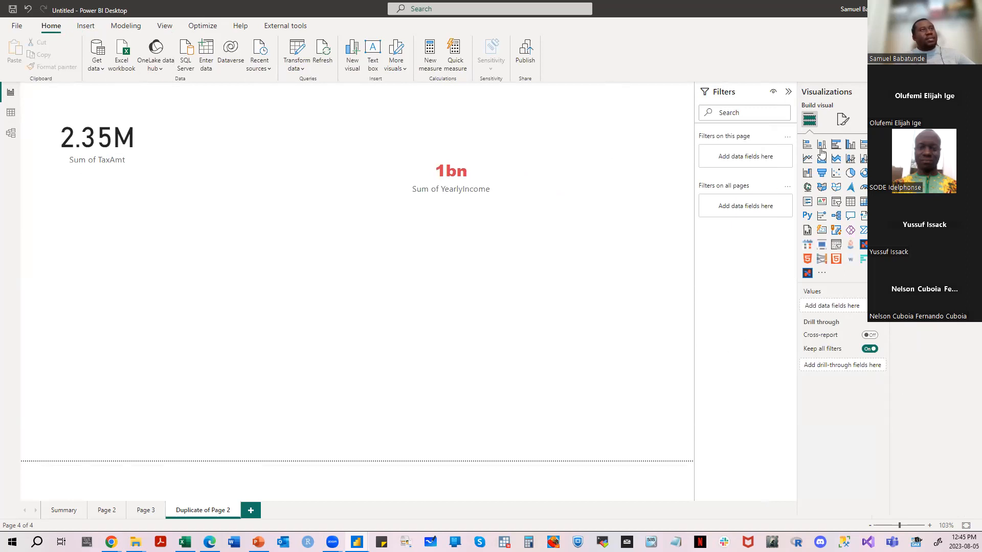
{"action": "left_click", "coordinate": [842, 120]}
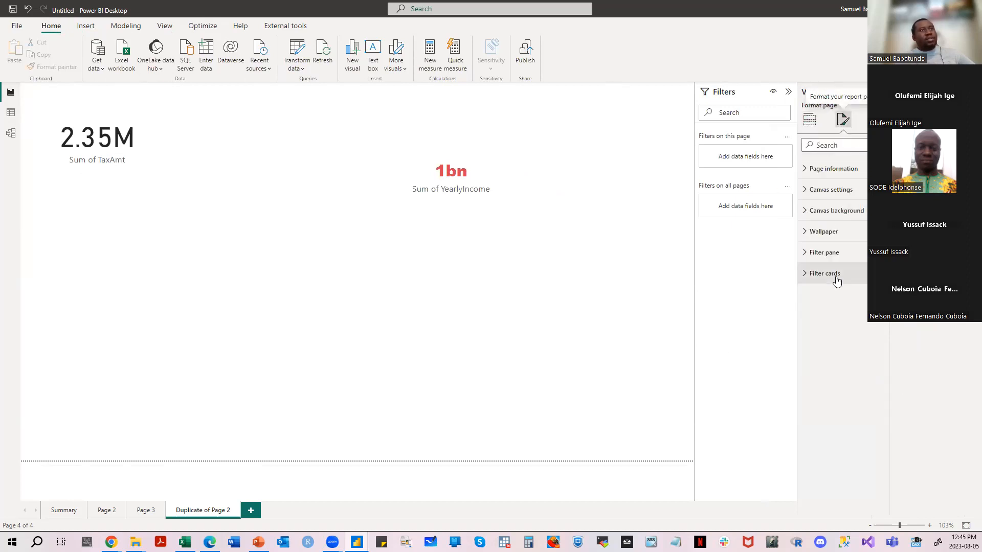
{"action": "left_click", "coordinate": [829, 232]}
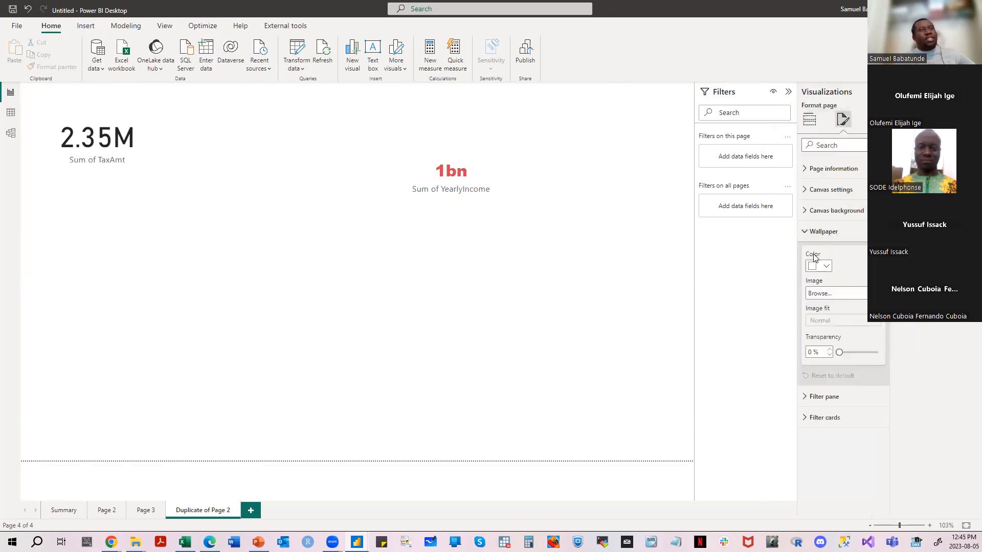
{"action": "left_click", "coordinate": [835, 293]}
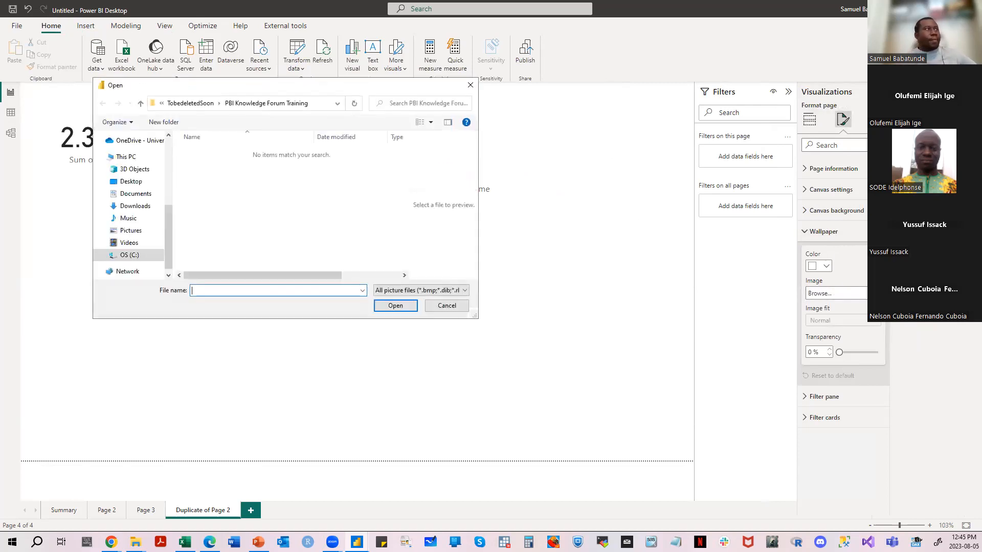
{"action": "left_click", "coordinate": [151, 234]}
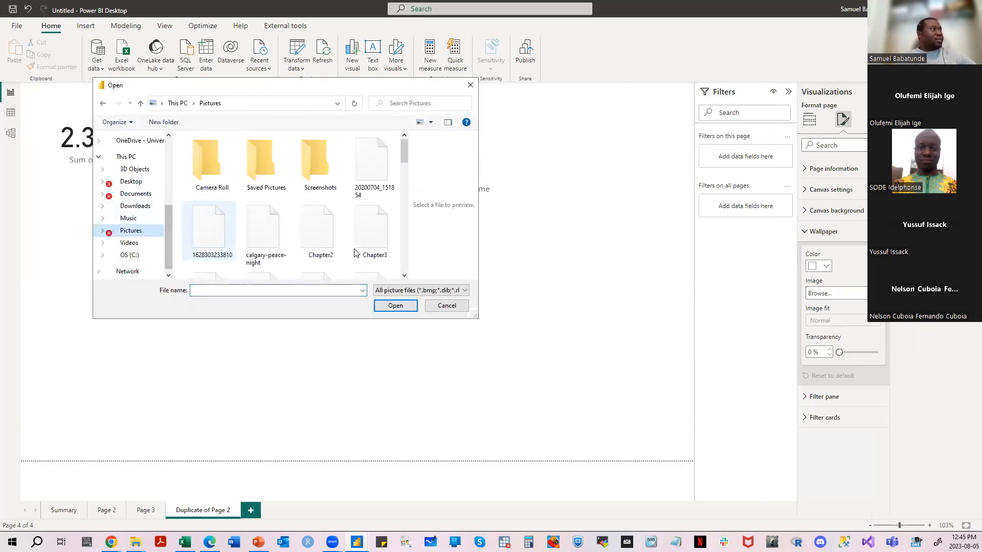
{"action": "left_click_drag", "start_coordinate": [405, 156], "coordinate": [413, 186]}
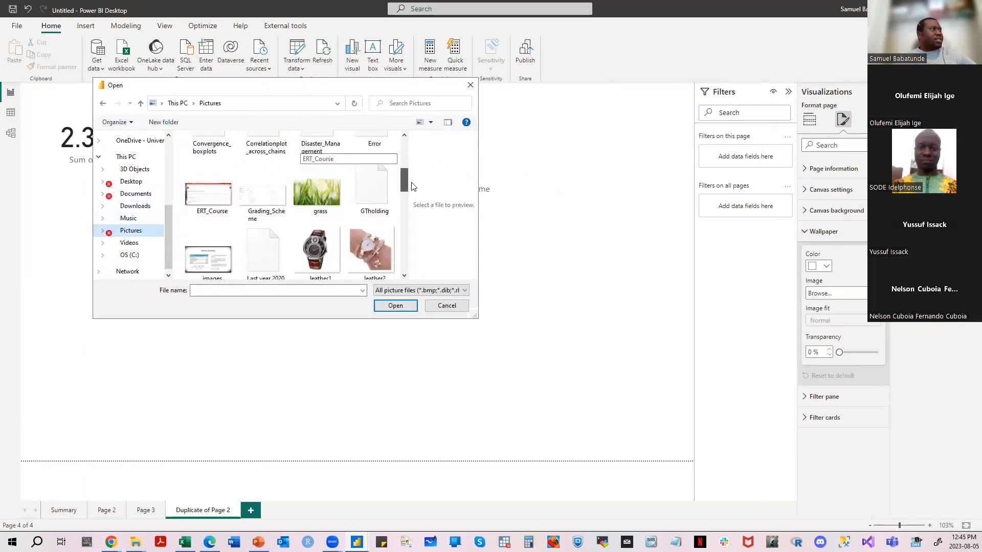
{"action": "left_click", "coordinate": [317, 182]}
{"action": "left_click", "coordinate": [389, 310]}
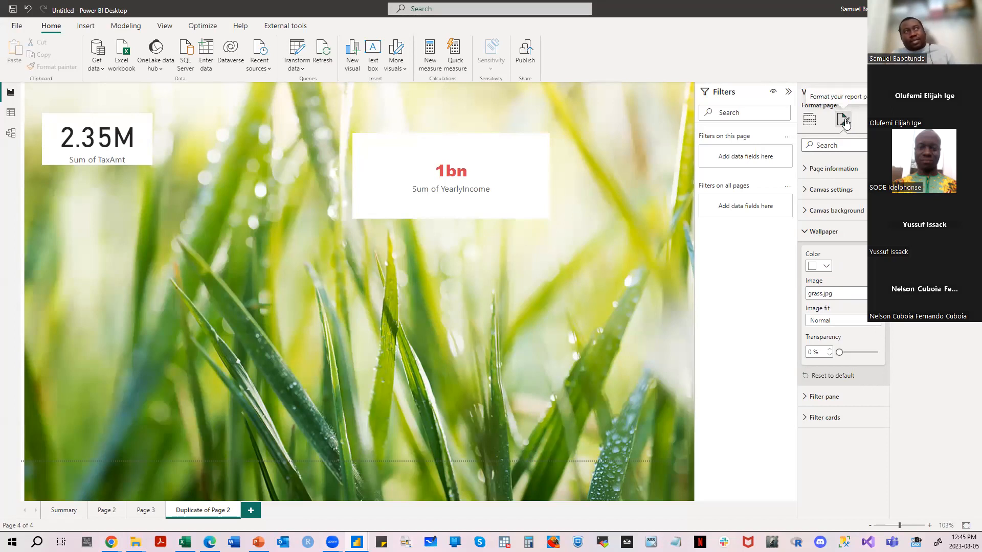
- Compare the visual build options with the page formatting options
{"action": "left_click", "coordinate": [809, 119]}
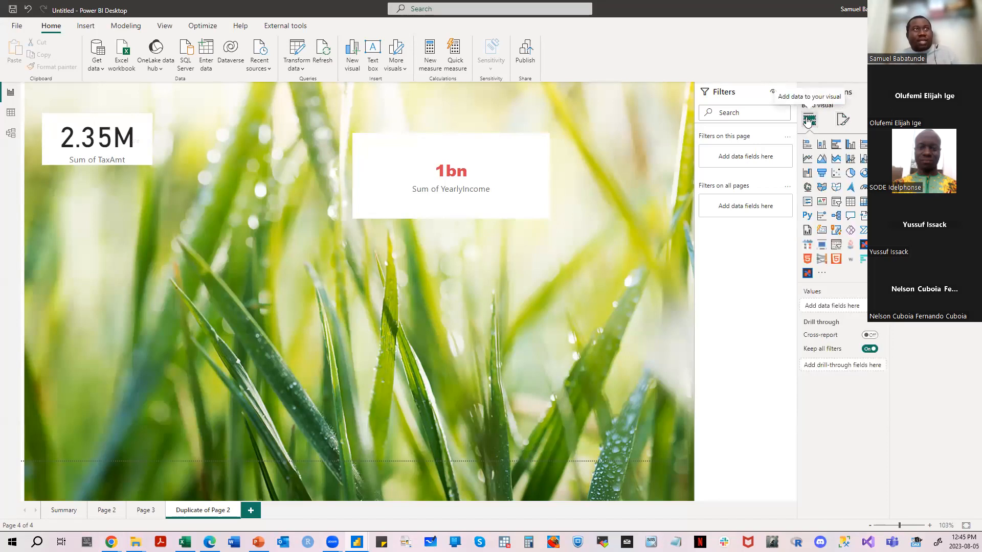
{"action": "left_click", "coordinate": [842, 119]}
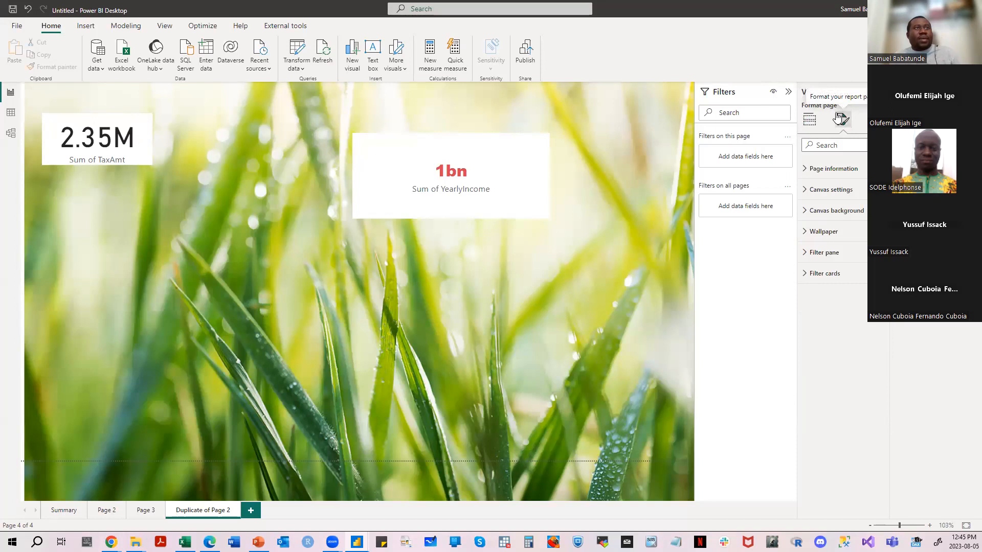
- Set the grass wallpaper's transparency to 24%
{"action": "left_click", "coordinate": [835, 235]}
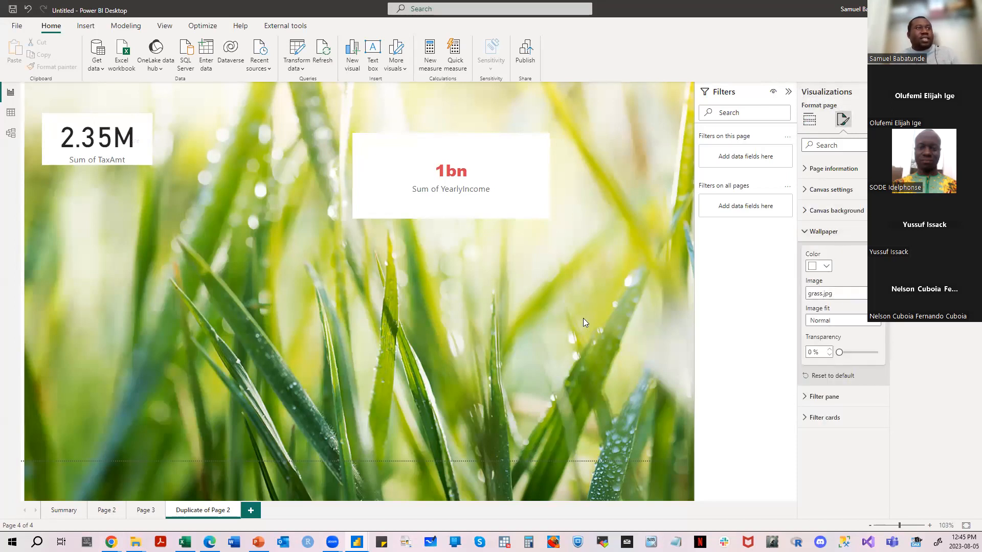
{"action": "left_click", "coordinate": [830, 349]}
{"action": "mouse_move", "coordinate": [840, 351]}
{"action": "left_mouse_down"}
{"action": "mouse_move", "coordinate": [877, 353]}
{"action": "mouse_move", "coordinate": [852, 351]}
{"action": "left_mouse_up"}
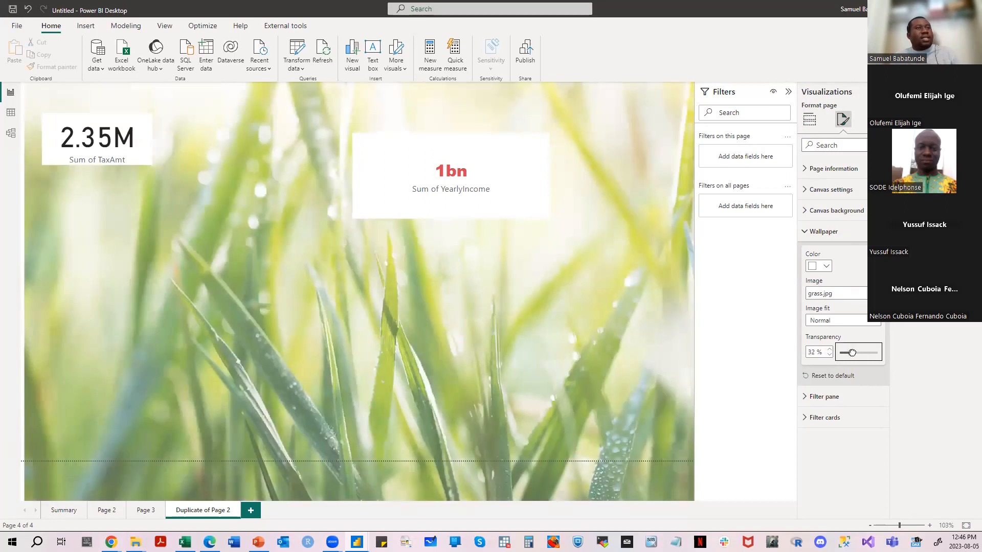
- Try the Fit and Fill image fit options on the grass wallpaper, and return the fit to Normal
{"action": "left_click", "coordinate": [874, 321]}
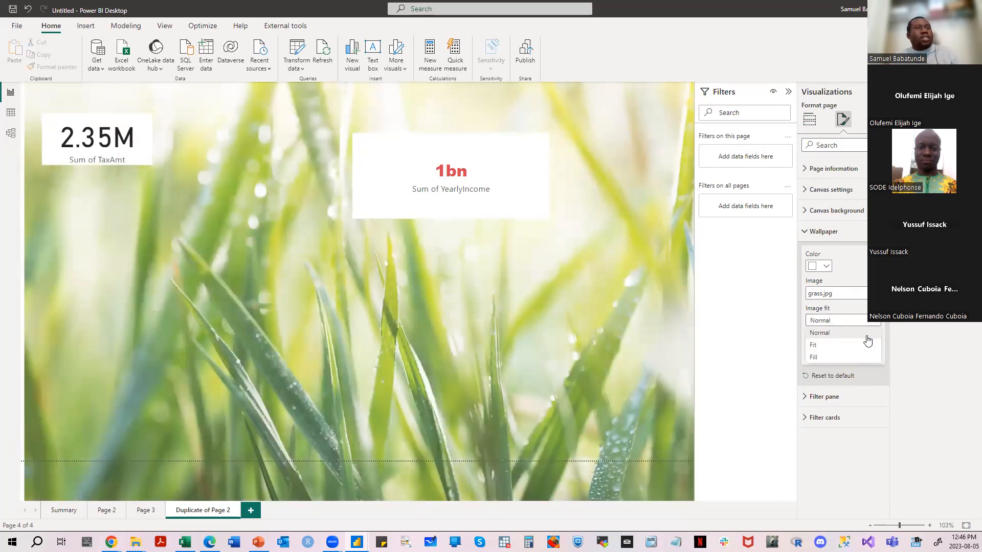
{"action": "left_click", "coordinate": [865, 345]}
{"action": "left_click", "coordinate": [875, 322]}
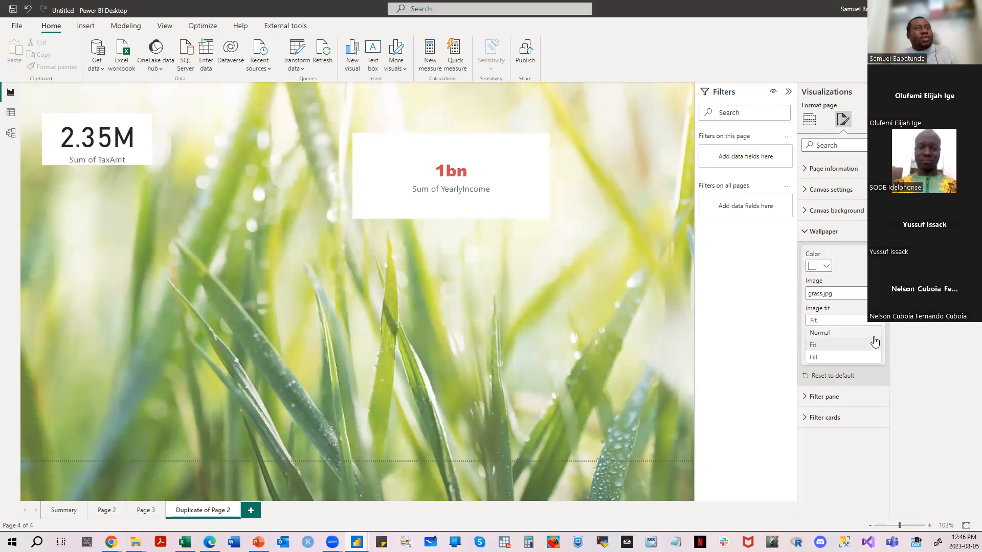
{"action": "left_click", "coordinate": [859, 358]}
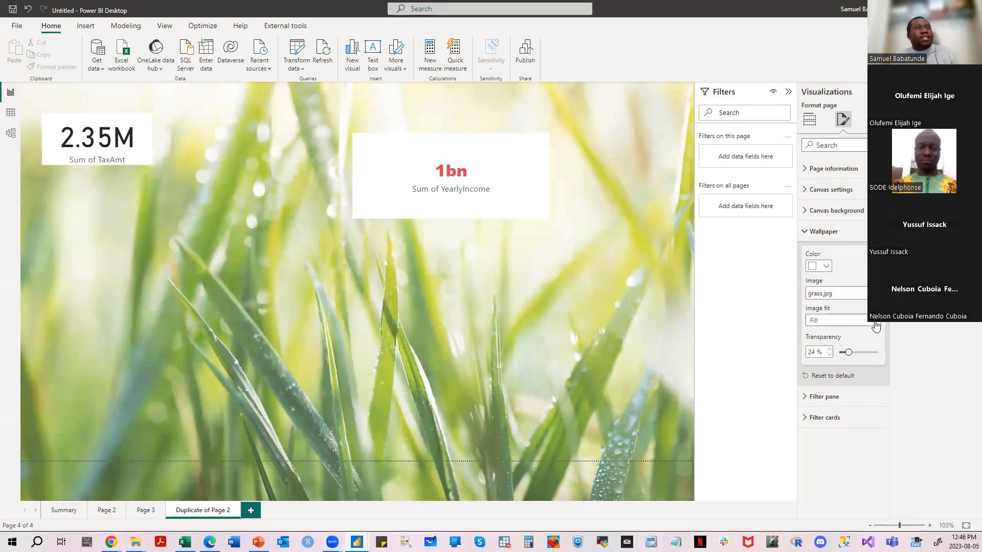
{"action": "left_click", "coordinate": [874, 320]}
{"action": "left_click", "coordinate": [860, 333]}
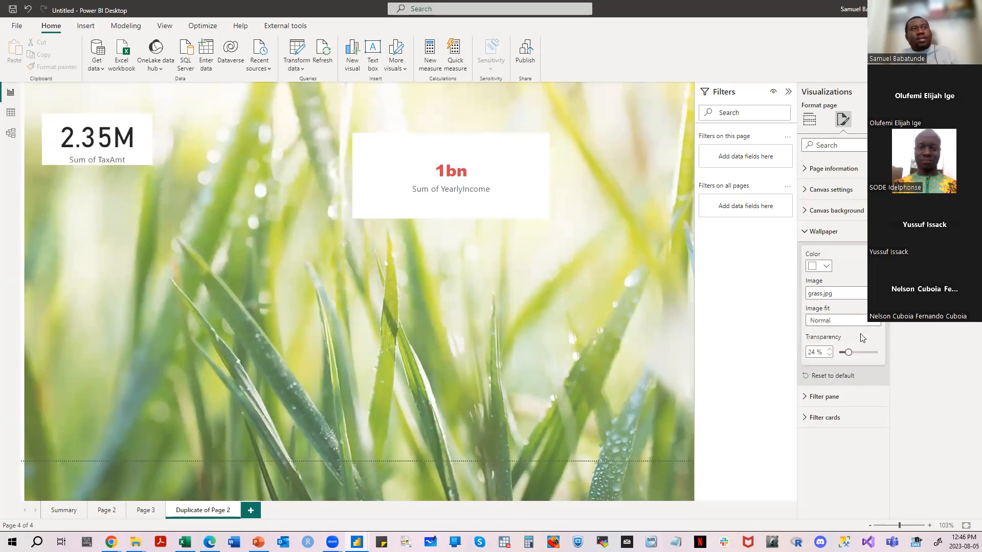
- Set the wallpaper color to the recently used red and remove the grass image from the wallpaper
{"action": "left_click", "coordinate": [826, 266]}
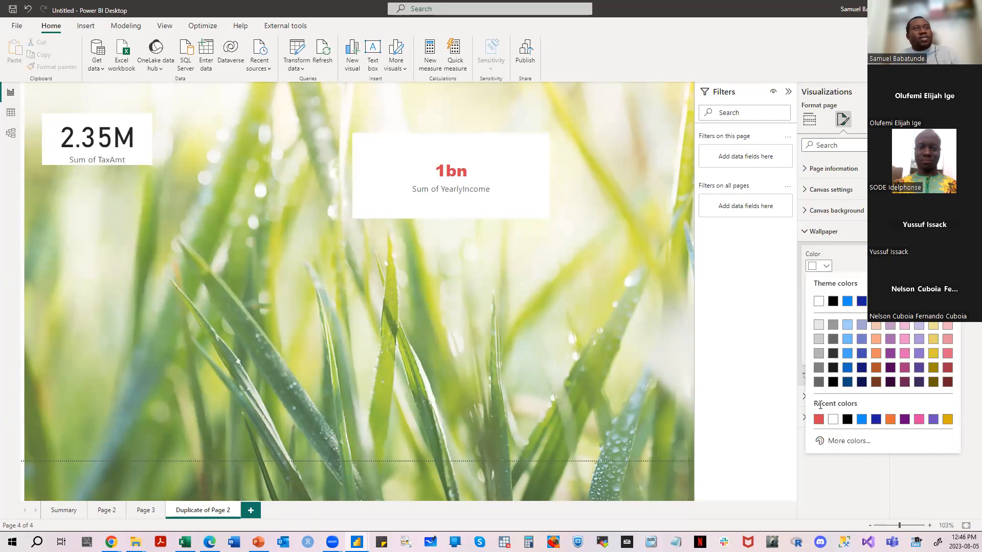
{"action": "left_click", "coordinate": [818, 421]}
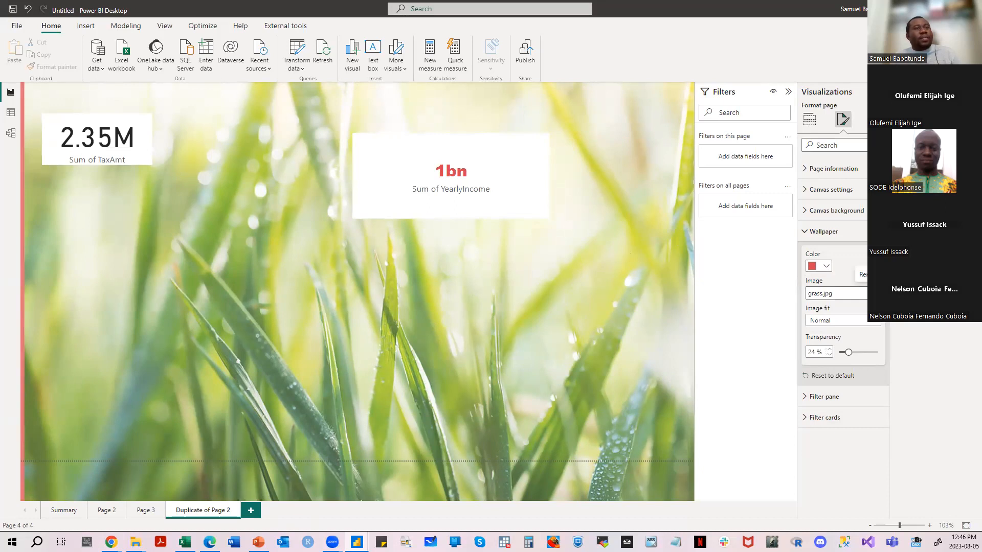
{"action": "left_click", "coordinate": [875, 294]}
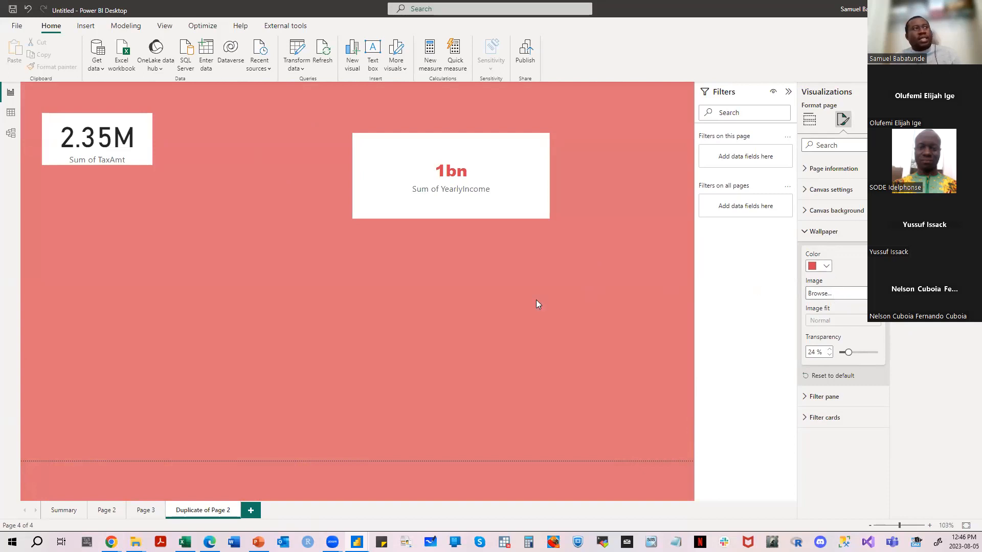
- Adjust the transparency of the red wallpaper to 57%
{"action": "left_click", "coordinate": [825, 266]}
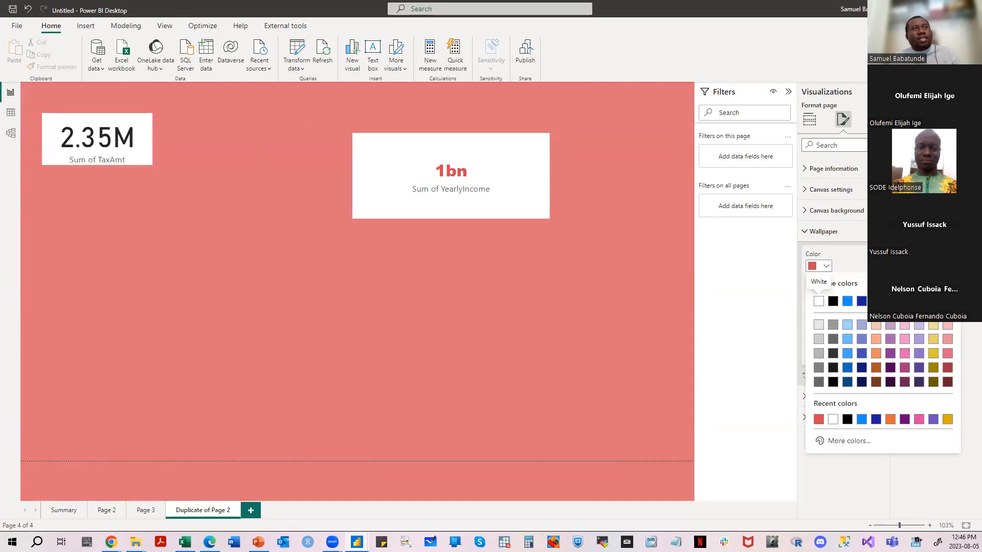
{"action": "left_click", "coordinate": [874, 232]}
{"action": "left_click", "coordinate": [858, 353]}
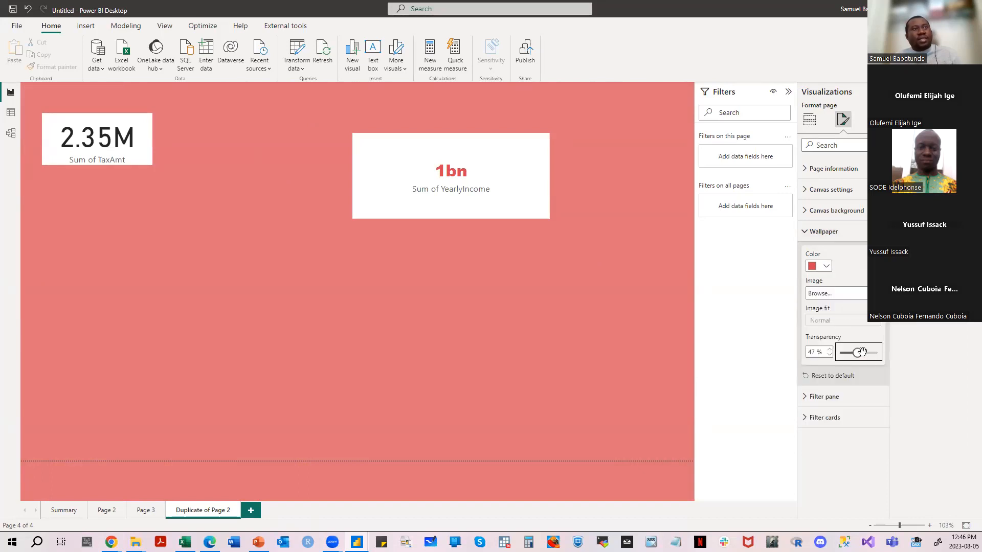
{"action": "left_click", "coordinate": [867, 353]}
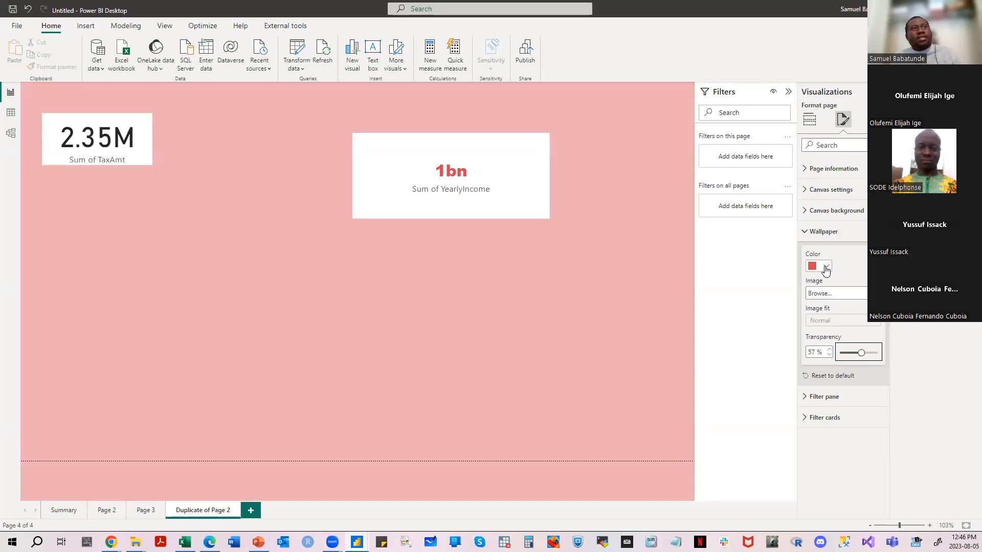
- Change the wallpaper color to light gray and set its transparency to 69%
{"action": "left_click", "coordinate": [821, 266]}
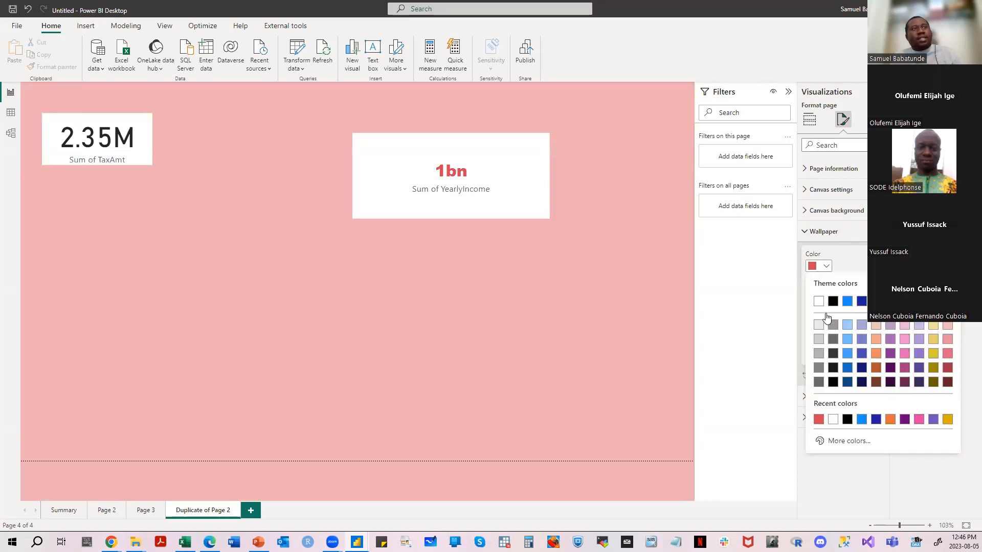
{"action": "left_click", "coordinate": [816, 349]}
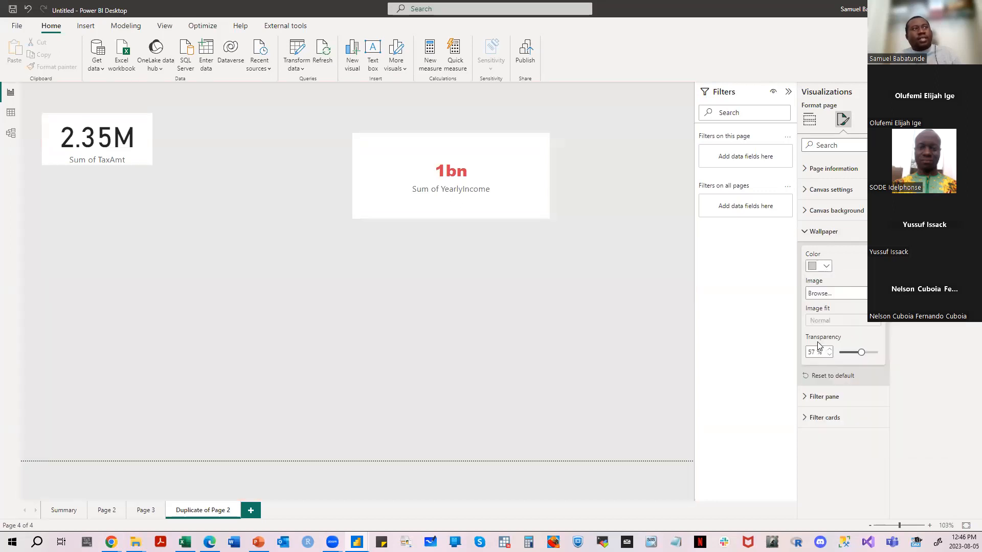
{"action": "left_click", "coordinate": [866, 352]}
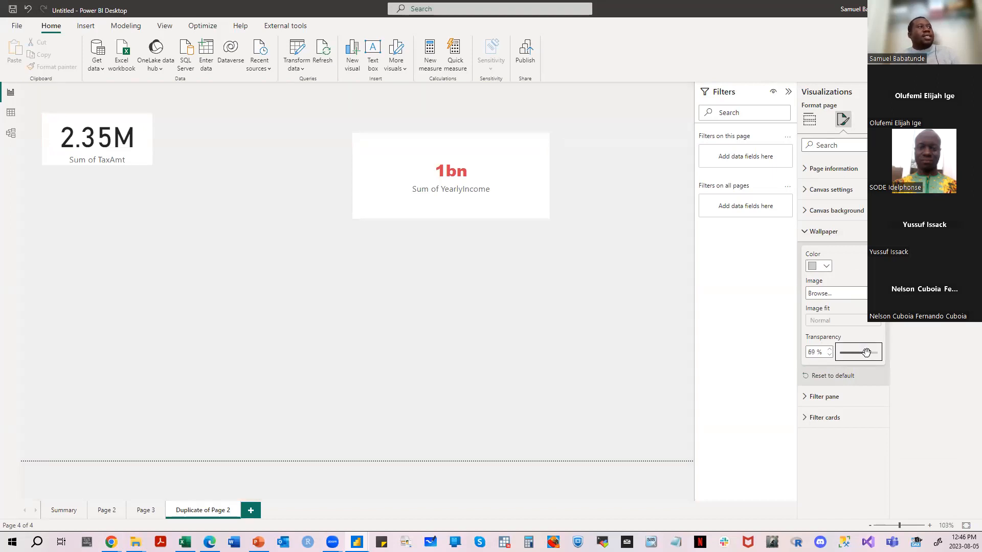
{"action": "left_click", "coordinate": [827, 234]}
- Review the canvas background, canvas settings and page information options, and return to the visual build options
{"action": "left_click", "coordinate": [831, 213]}
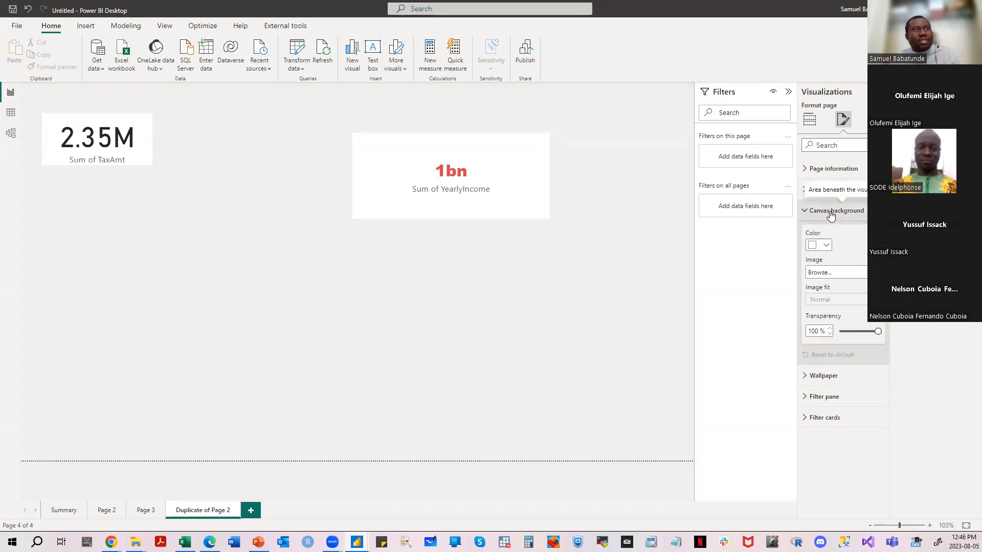
{"action": "left_click", "coordinate": [830, 213]}
{"action": "left_click", "coordinate": [814, 192]}
{"action": "left_click", "coordinate": [815, 193]}
{"action": "left_click", "coordinate": [821, 174]}
{"action": "left_click", "coordinate": [821, 172]}
{"action": "left_click", "coordinate": [809, 119]}
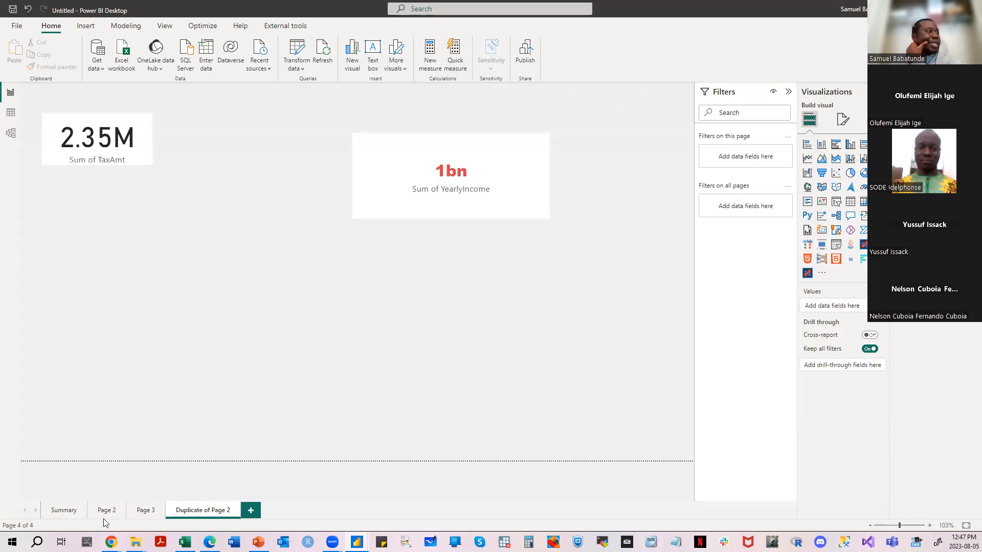
- Look through the report pages and move the Duplicate of Page 2 page ahead of the Summary page
{"action": "left_click", "coordinate": [59, 515]}
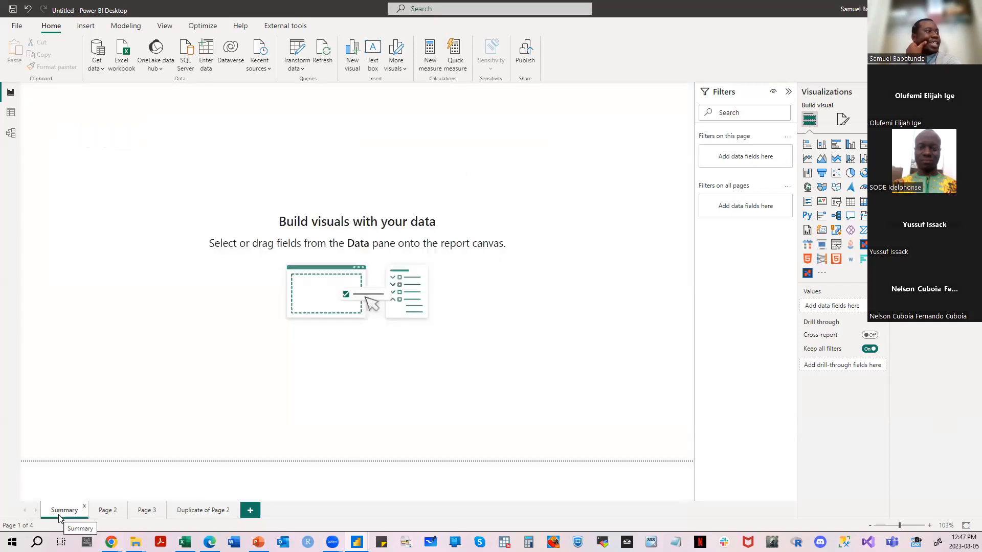
{"action": "left_click", "coordinate": [106, 510]}
{"action": "left_click", "coordinate": [145, 510]}
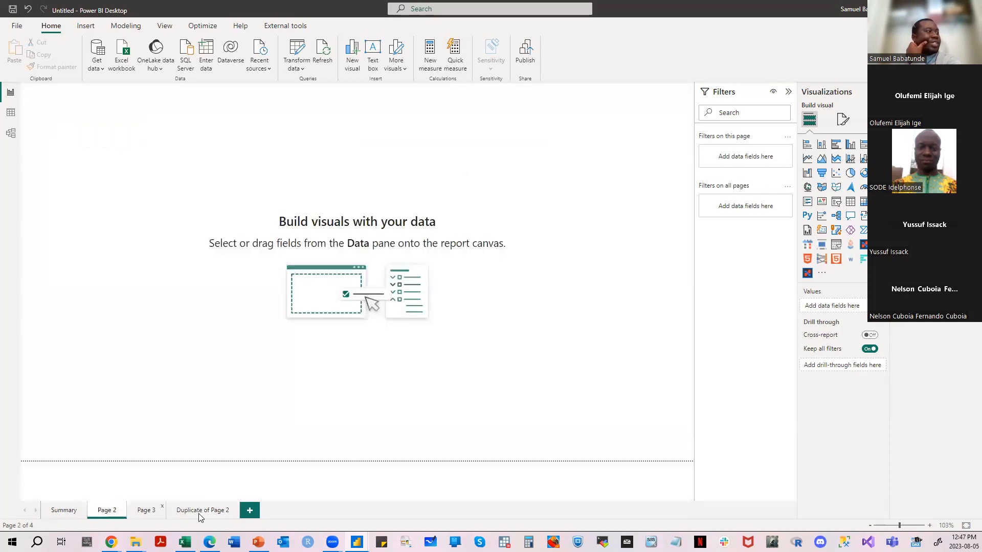
{"action": "left_click", "coordinate": [202, 511]}
{"action": "left_click_drag", "start_coordinate": [202, 513], "coordinate": [64, 517]}
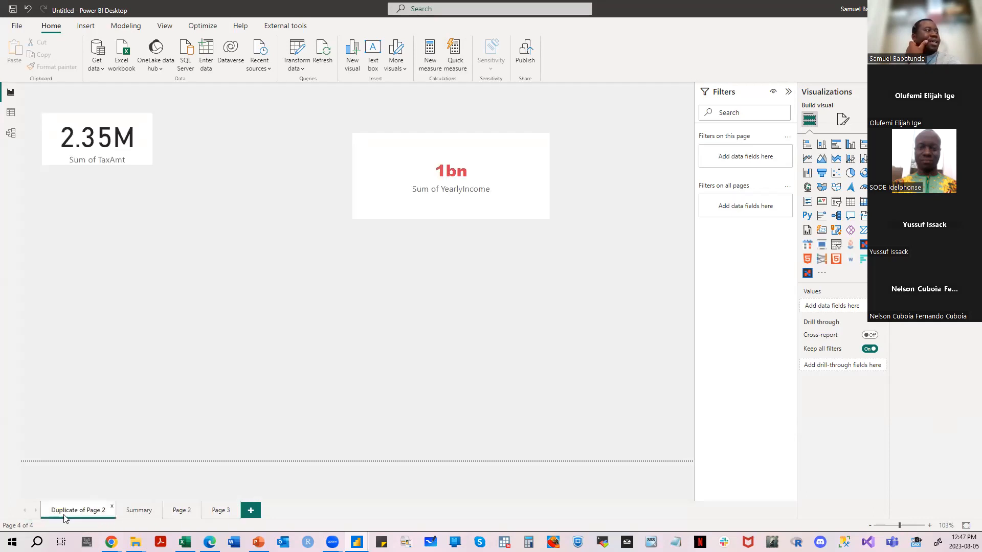
- Rename the Duplicate of Page 2 page as Demo
{"action": "double_click", "coordinate": [95, 514]}
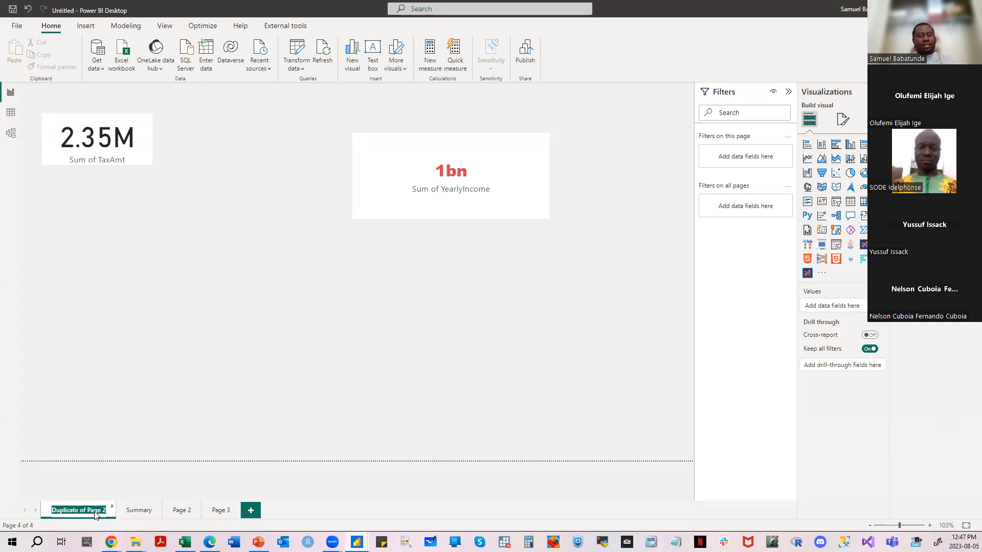
{"action": "type", "text": "Demo"}
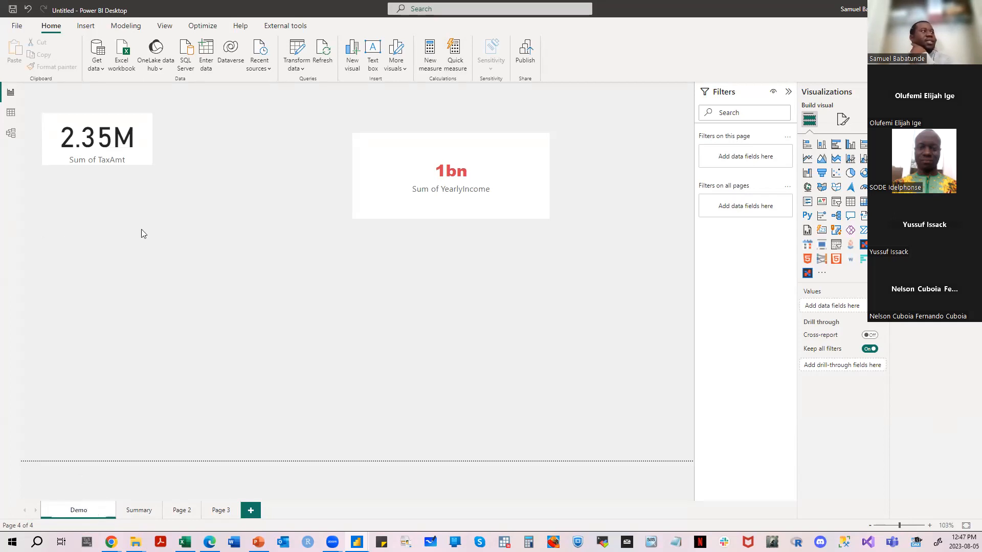
{"action": "key", "text": "Return"}
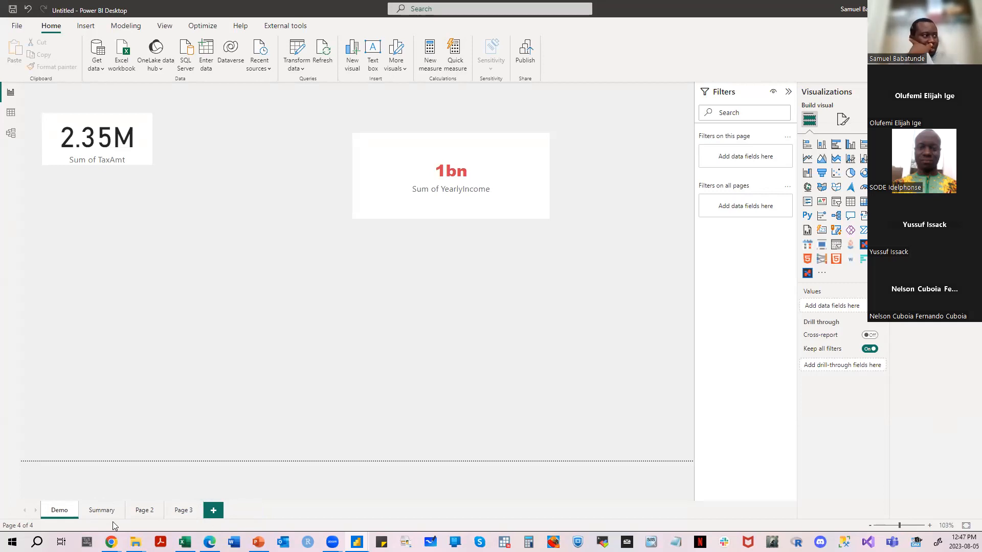
- Move the Summary page ahead of Demo, and go through all the pages back to Summary
{"action": "left_click_drag", "start_coordinate": [101, 511], "coordinate": [56, 512]}
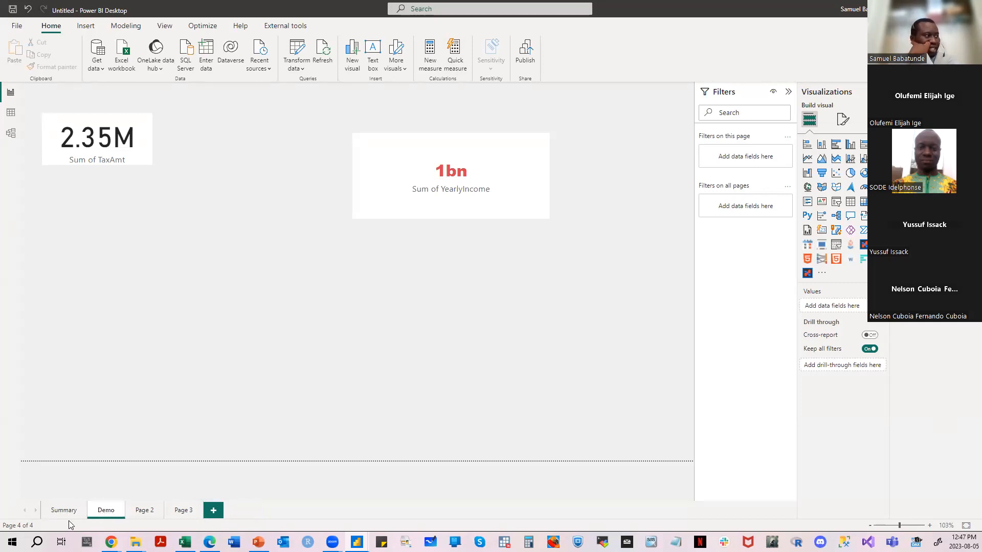
{"action": "left_click", "coordinate": [66, 512]}
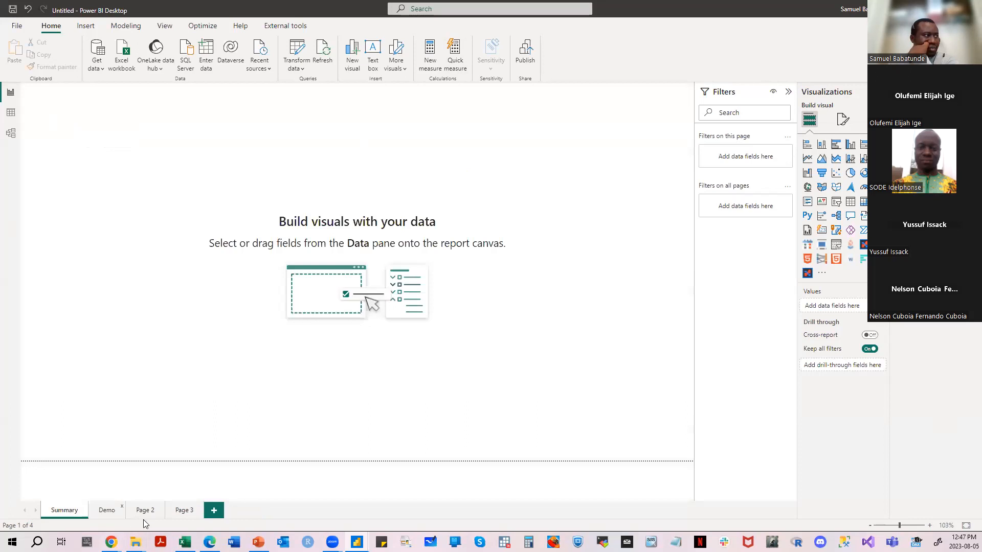
{"action": "left_click", "coordinate": [108, 513]}
{"action": "left_click", "coordinate": [146, 513]}
{"action": "left_click", "coordinate": [186, 514]}
{"action": "left_click", "coordinate": [67, 513]}
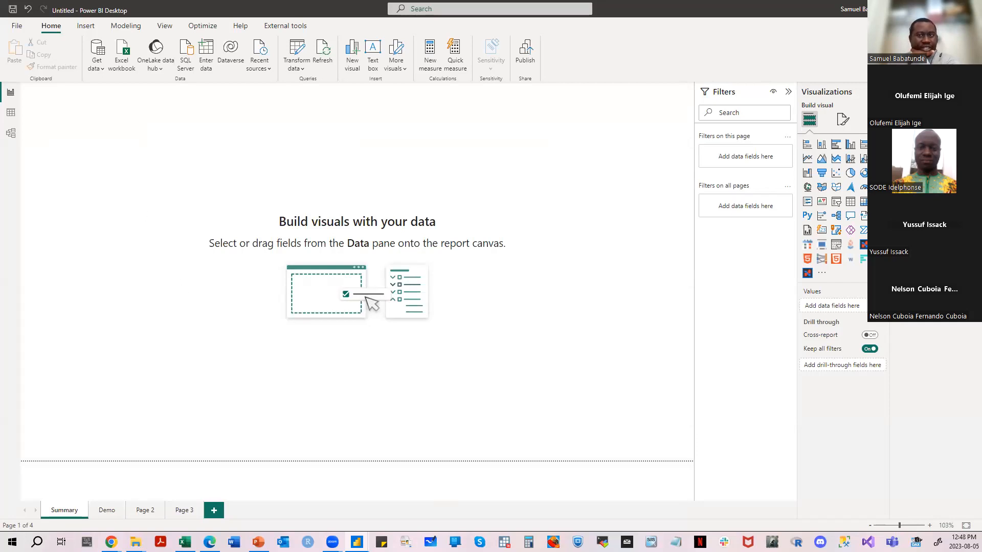
- Switch to the PowerPoint training deck, start the slide show at the Modelling Data Relationship slide, and advance to Creating Relationships
{"action": "key", "text": "alt+Tab"}
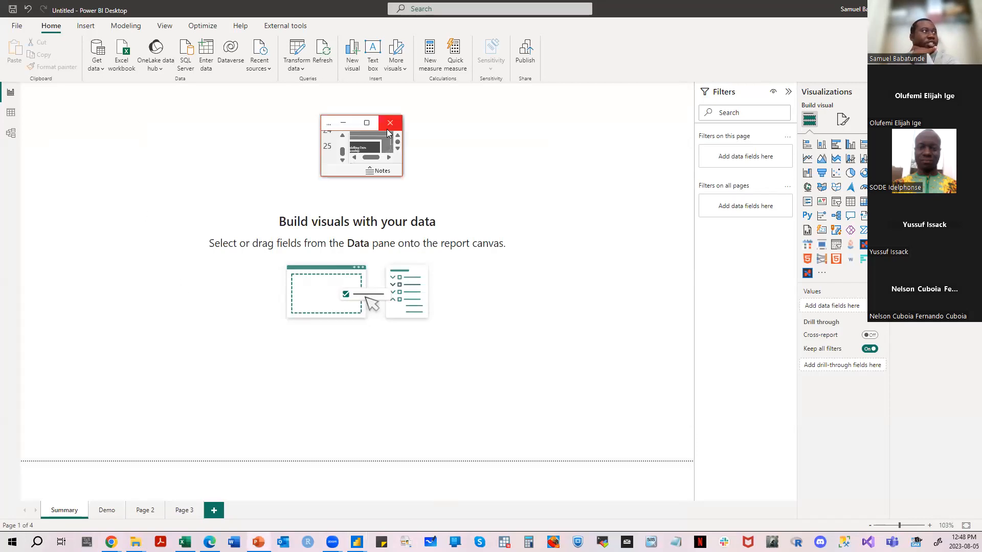
{"action": "left_click", "coordinate": [370, 122]}
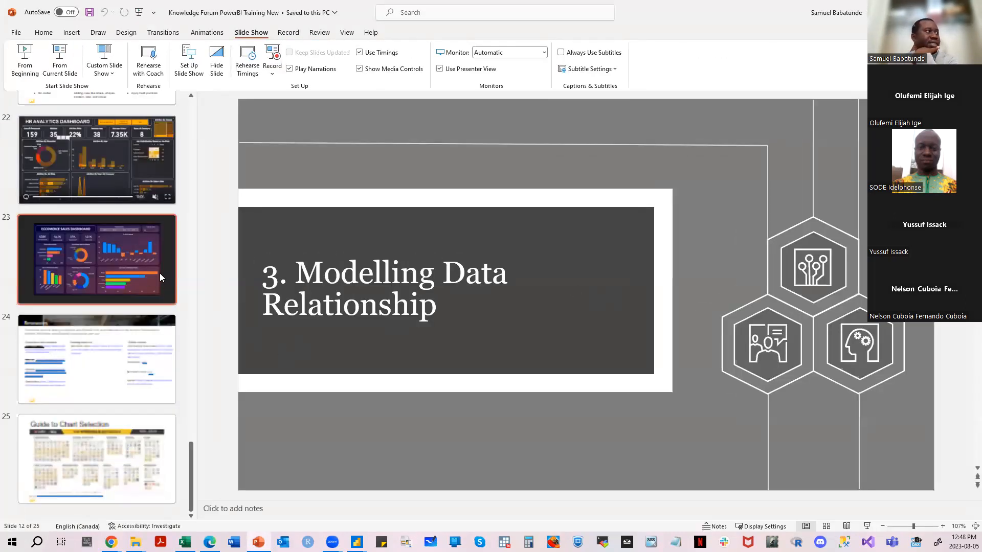
{"action": "scroll", "coordinate": [159, 271], "scroll_direction": "up", "scroll_amount": 5}
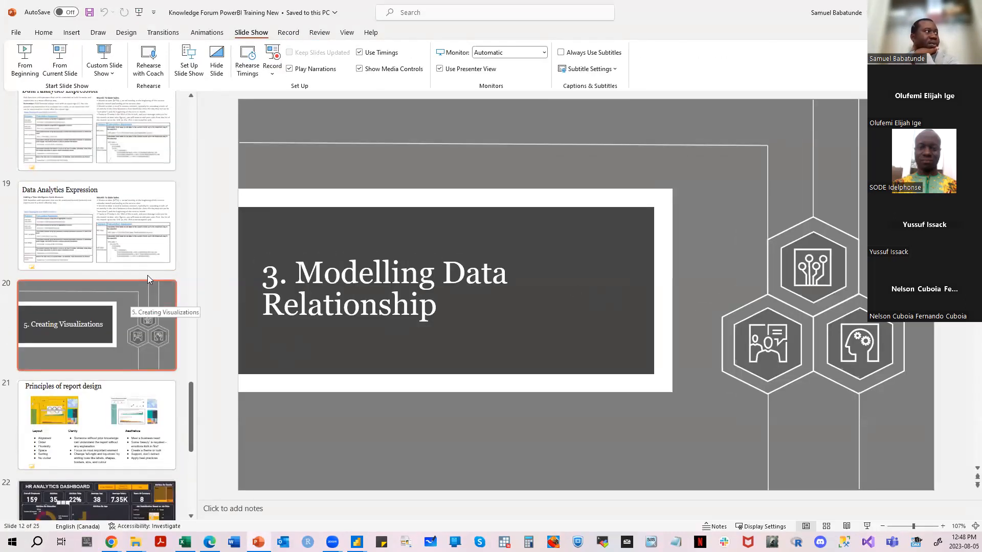
{"action": "scroll", "coordinate": [148, 275], "scroll_direction": "up", "scroll_amount": 10}
{"action": "scroll", "coordinate": [152, 266], "scroll_direction": "up", "scroll_amount": 2}
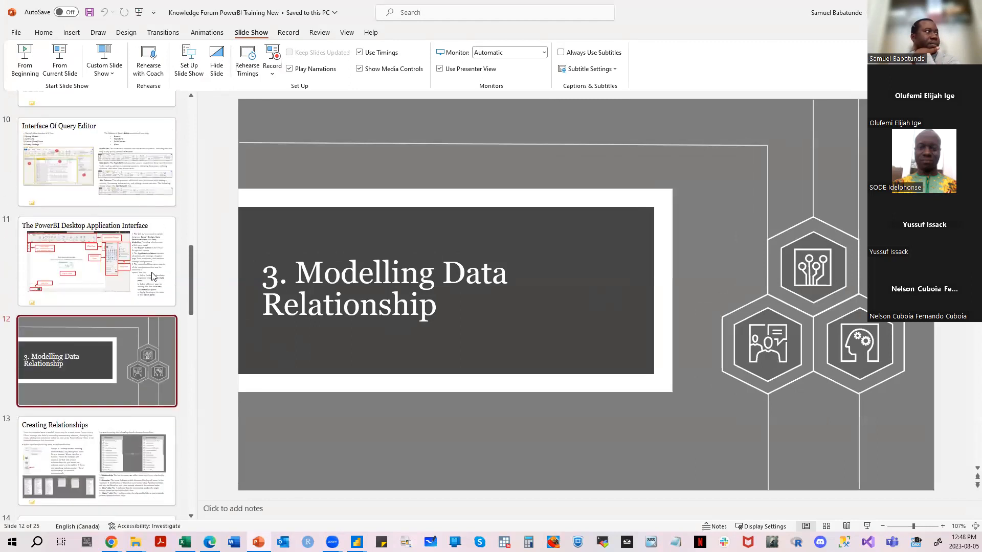
{"action": "left_click", "coordinate": [61, 62]}
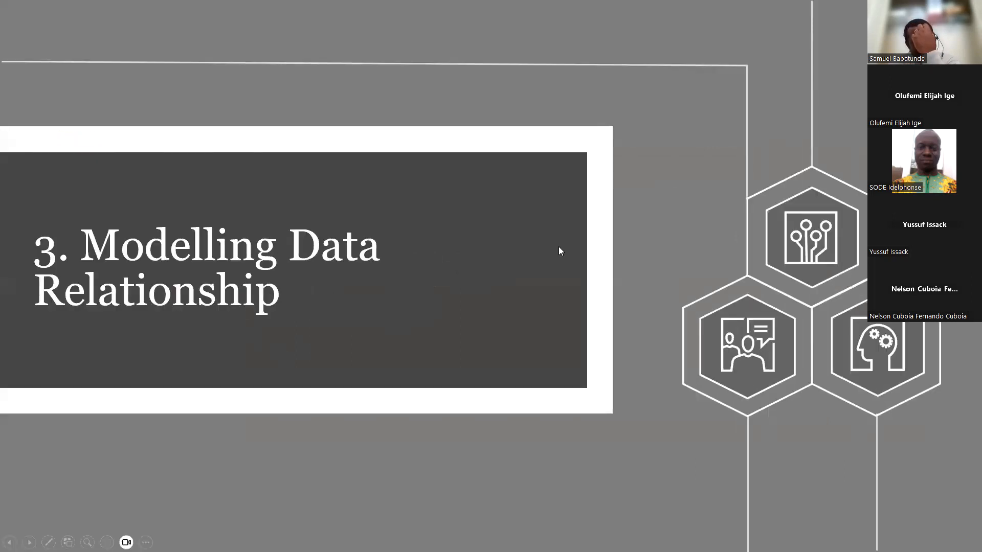
{"action": "left_click", "coordinate": [558, 246]}
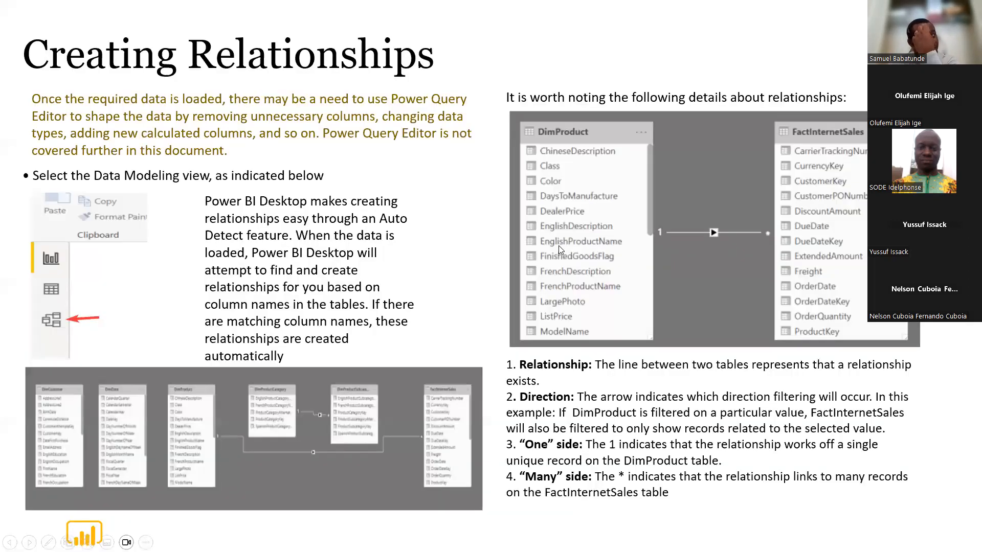
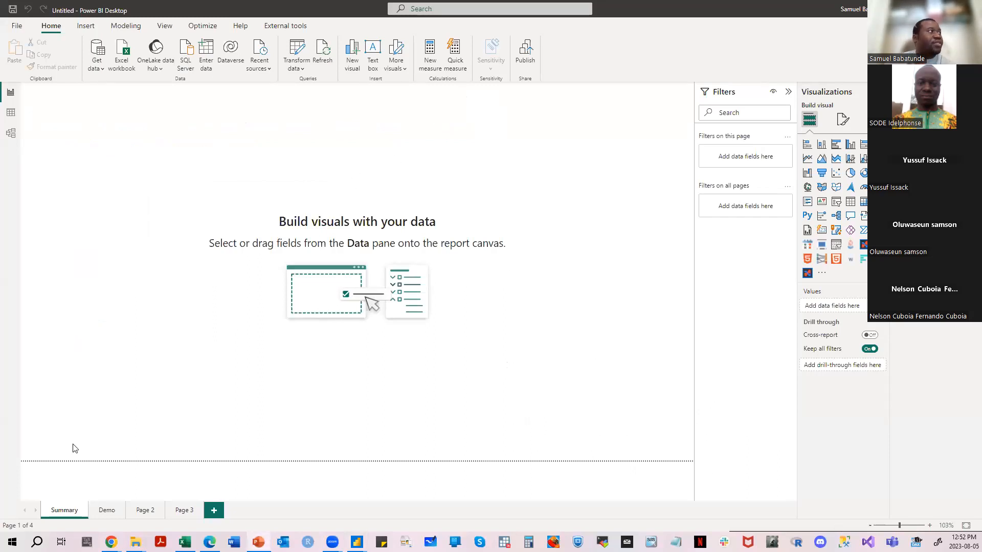
- Open the Model view and spread out the overlapping tables, placing DimProduct below FactInternetSales and separating DimDate, DimProductCategory and DimProductSubcategory
{"action": "left_click", "coordinate": [13, 137]}
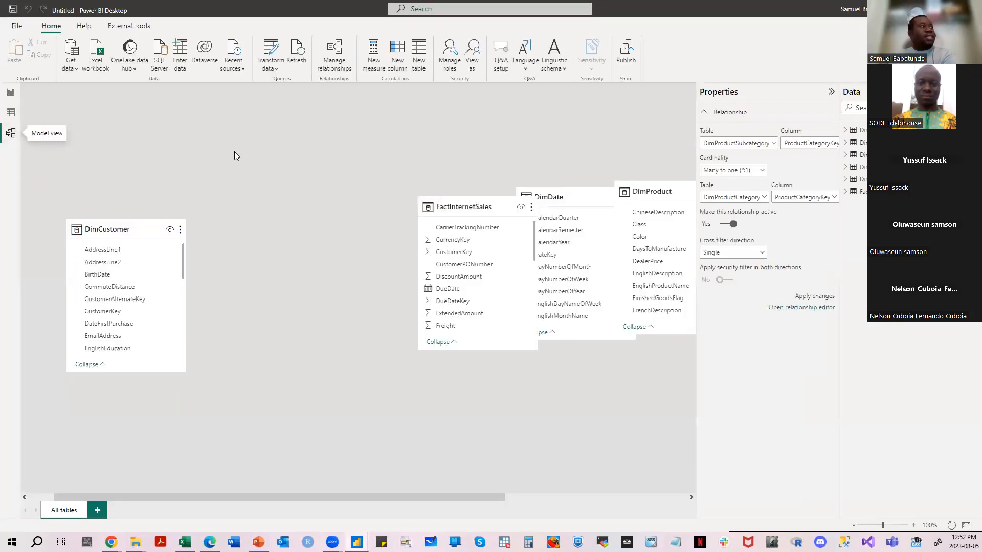
{"action": "left_click_drag", "start_coordinate": [463, 206], "coordinate": [294, 129]}
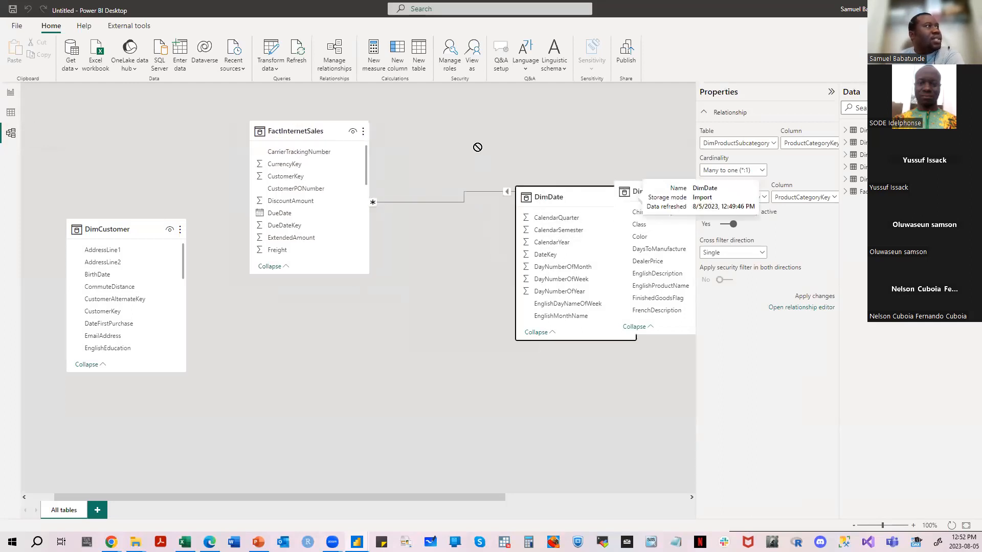
{"action": "left_click_drag", "start_coordinate": [477, 147], "coordinate": [504, 102]}
{"action": "left_click_drag", "start_coordinate": [647, 188], "coordinate": [262, 361]}
{"action": "left_click_drag", "start_coordinate": [486, 497], "coordinate": [674, 502]}
{"action": "left_click_drag", "start_coordinate": [486, 207], "coordinate": [244, 387]}
{"action": "left_click_drag", "start_coordinate": [467, 500], "coordinate": [396, 497]}
{"action": "left_click_drag", "start_coordinate": [675, 194], "coordinate": [489, 266]}
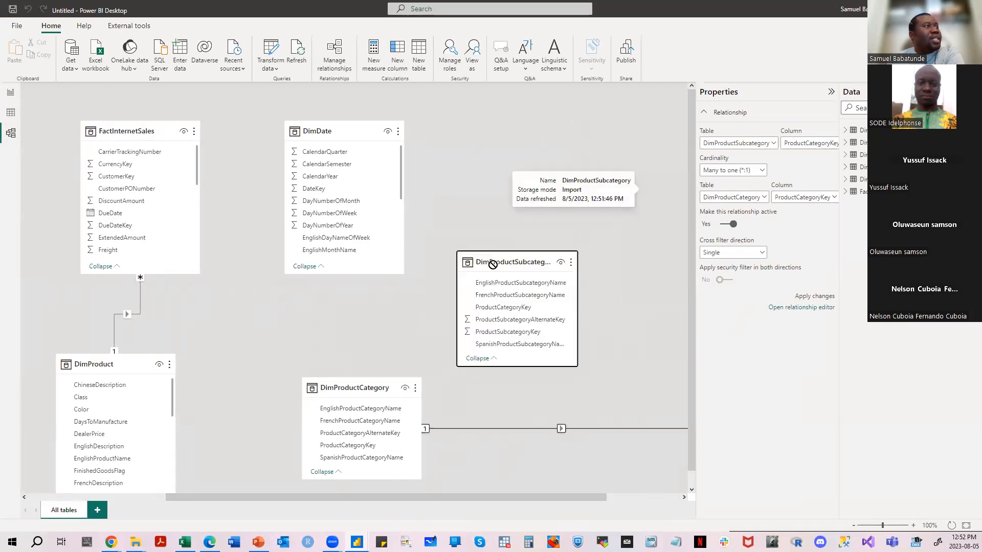
- Arrange DimCustomer and DimDate on either side of FactInternetSales, with DimProduct, DimProductCategory and DimProductSubcategory in a row beneath them
{"action": "left_click_drag", "start_coordinate": [363, 134], "coordinate": [334, 134]}
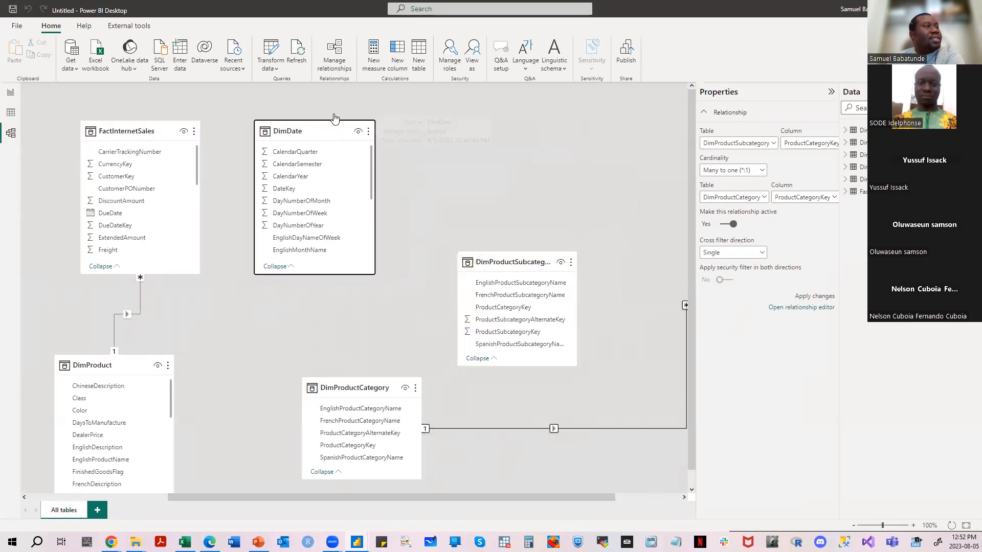
{"action": "left_click_drag", "start_coordinate": [538, 497], "coordinate": [430, 491]}
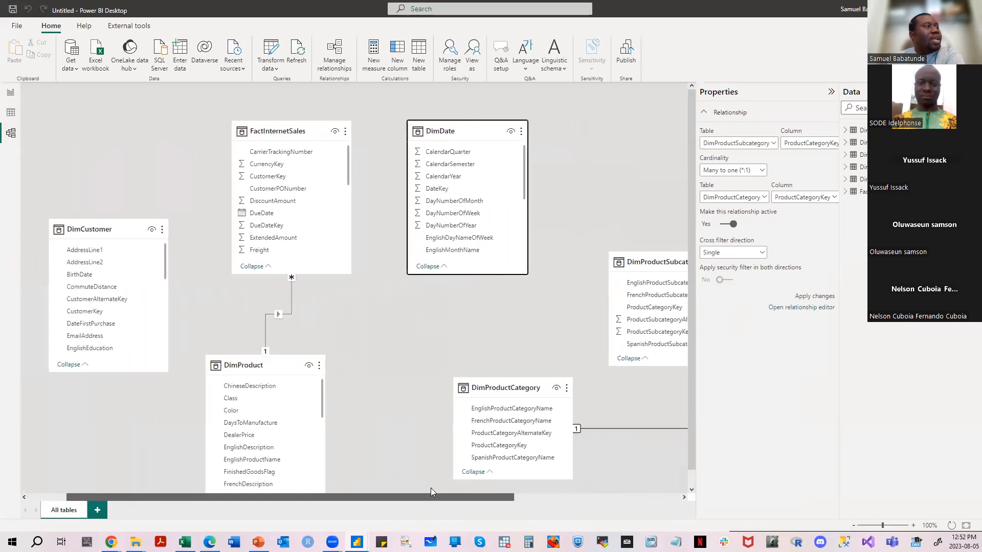
{"action": "left_click_drag", "start_coordinate": [137, 230], "coordinate": [106, 132]}
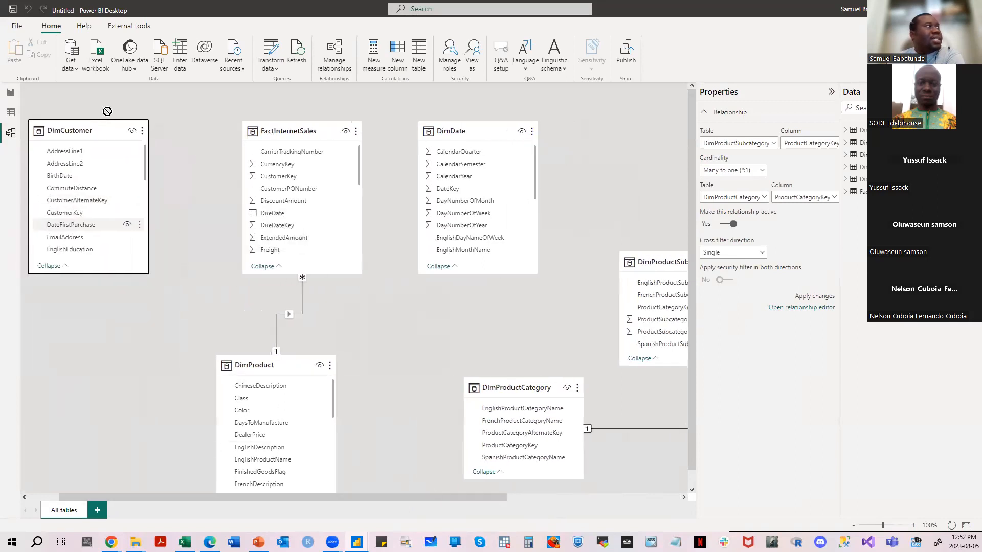
{"action": "left_click_drag", "start_coordinate": [274, 367], "coordinate": [153, 329]}
{"action": "left_click_drag", "start_coordinate": [504, 389], "coordinate": [357, 363]}
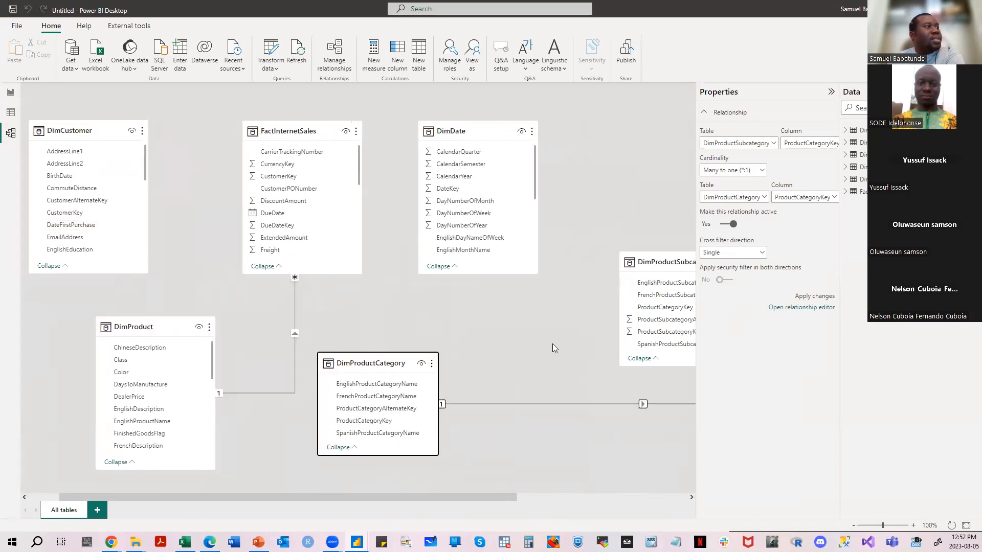
{"action": "left_click_drag", "start_coordinate": [665, 263], "coordinate": [629, 315]}
{"action": "left_click_drag", "start_coordinate": [353, 126], "coordinate": [358, 168]}
{"action": "left_click_drag", "start_coordinate": [514, 133], "coordinate": [520, 101]}
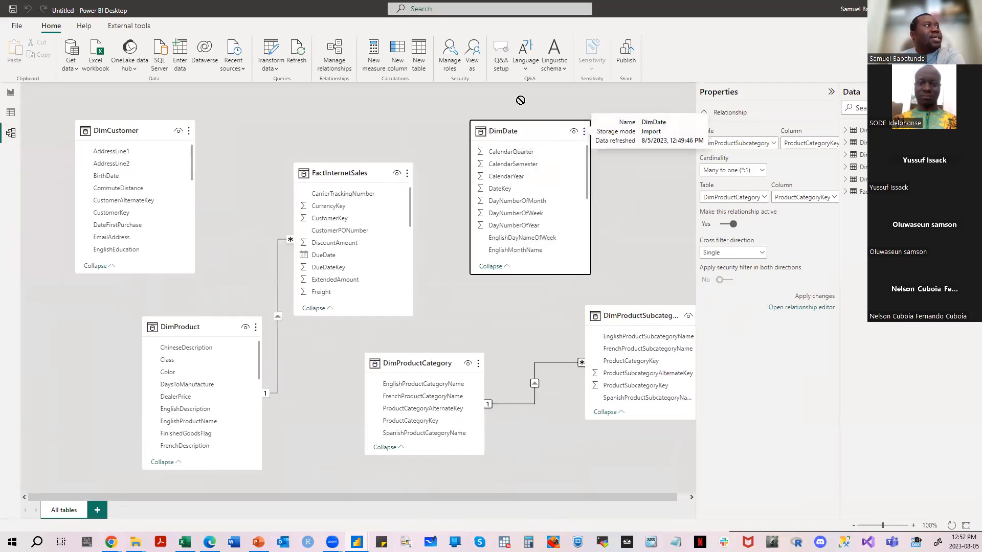
- Widen the spacing of the diagram by lowering DimProduct and DimProductCategory and shifting DimCustomer, FactInternetSales and DimDate to the right
{"action": "left_click_drag", "start_coordinate": [209, 326], "coordinate": [190, 393]}
{"action": "left_click_drag", "start_coordinate": [137, 133], "coordinate": [156, 115]}
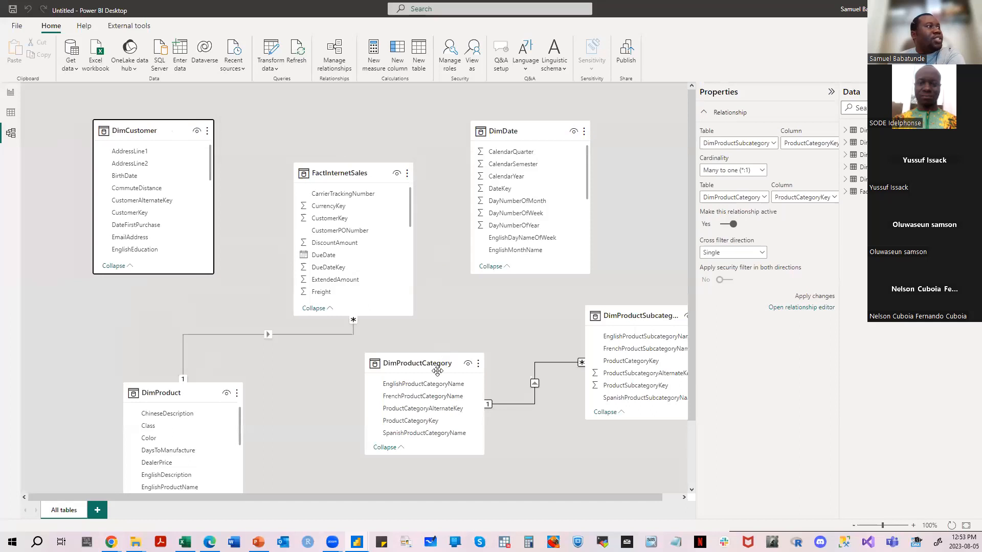
{"action": "left_click_drag", "start_coordinate": [358, 174], "coordinate": [390, 180]}
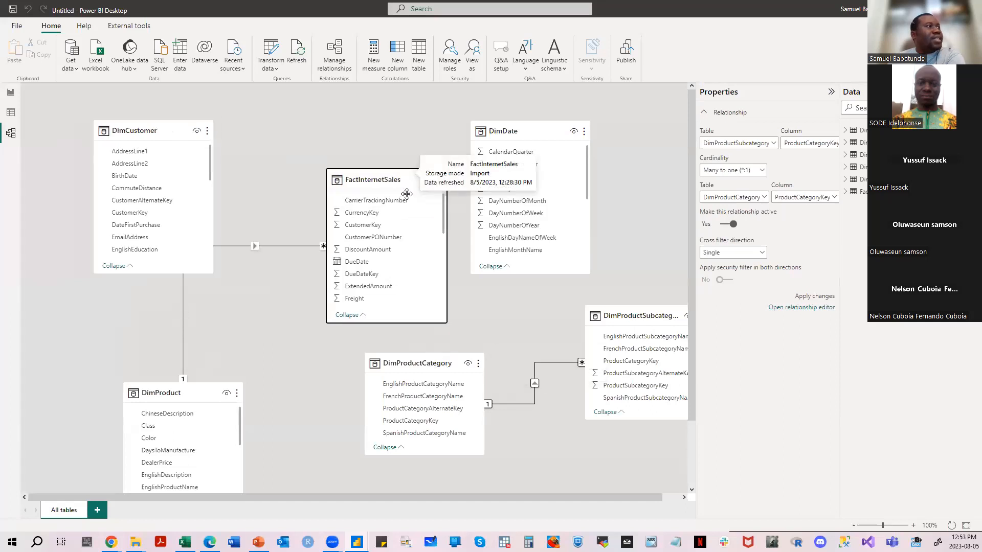
{"action": "mouse_move", "coordinate": [417, 361]}
{"action": "left_mouse_down"}
{"action": "mouse_move", "coordinate": [410, 374]}
{"action": "mouse_move", "coordinate": [422, 377]}
{"action": "left_mouse_up"}
{"action": "left_click_drag", "start_coordinate": [539, 132], "coordinate": [622, 132]}
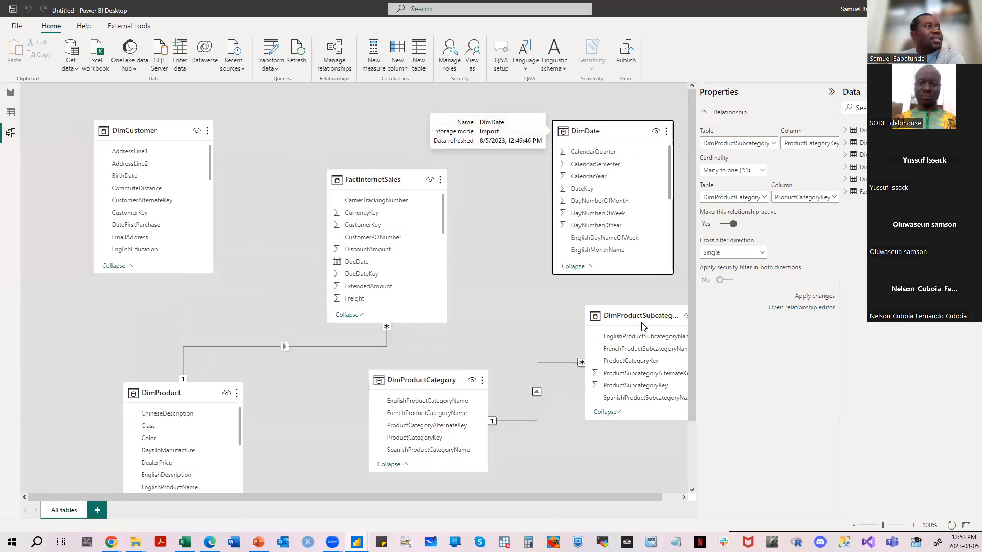
- Place DimProductSubcategory between DimCustomer and DimDate, FactInternetSales below it, and DimProductCategory under DimDate
{"action": "left_click_drag", "start_coordinate": [608, 315], "coordinate": [395, 131]}
{"action": "left_click_drag", "start_coordinate": [350, 232], "coordinate": [332, 308]}
{"action": "left_click_drag", "start_coordinate": [450, 384], "coordinate": [621, 417]}
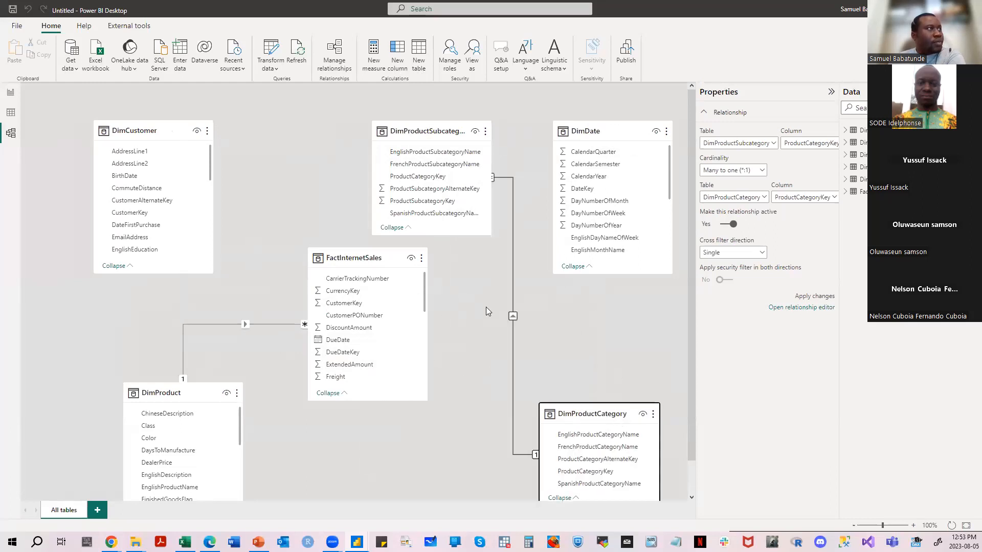
{"action": "left_click_drag", "start_coordinate": [446, 132], "coordinate": [435, 112]}
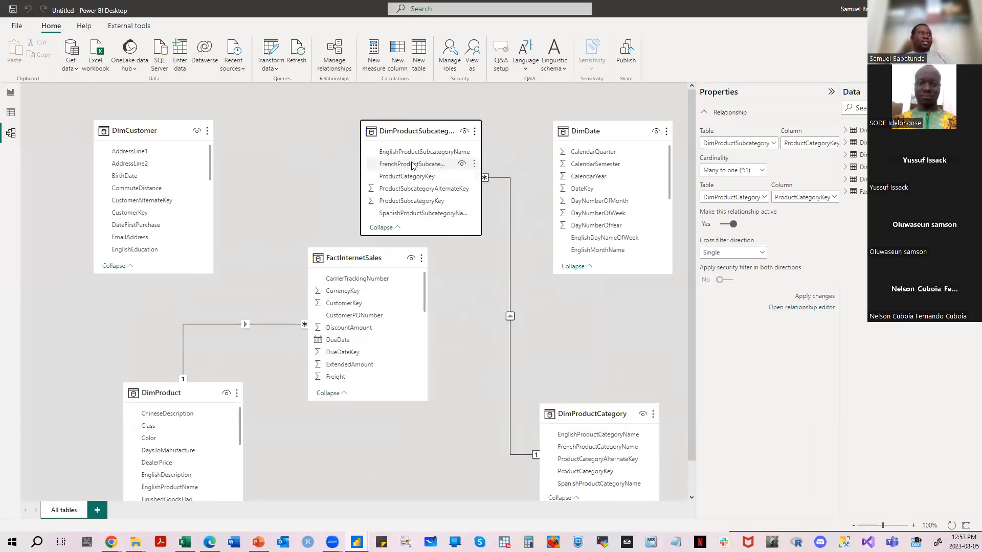
{"action": "left_click_drag", "start_coordinate": [399, 123], "coordinate": [409, 106]}
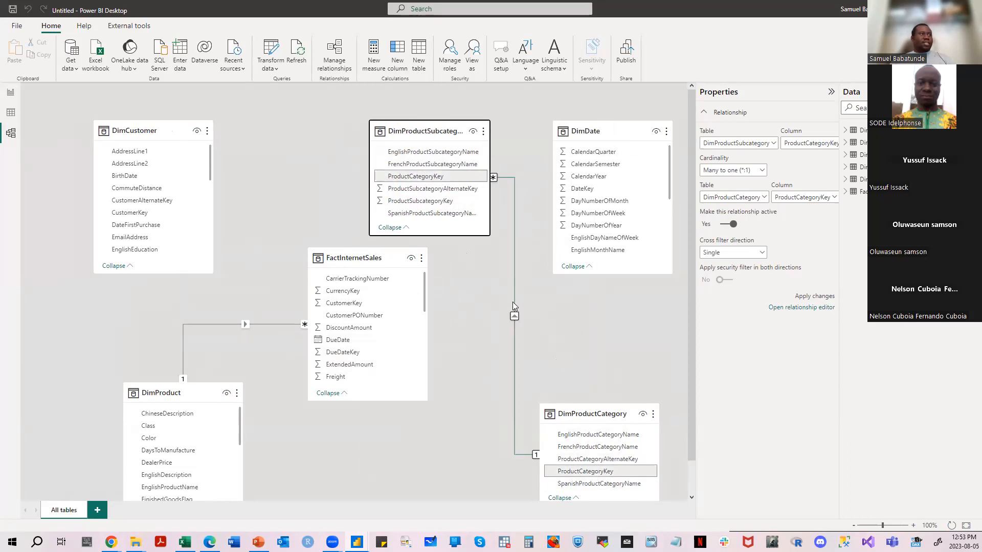
- Look through the Report and Data views, collapse the expanded field list, display the DimProduct table, and return to the Model view
{"action": "left_click", "coordinate": [10, 92]}
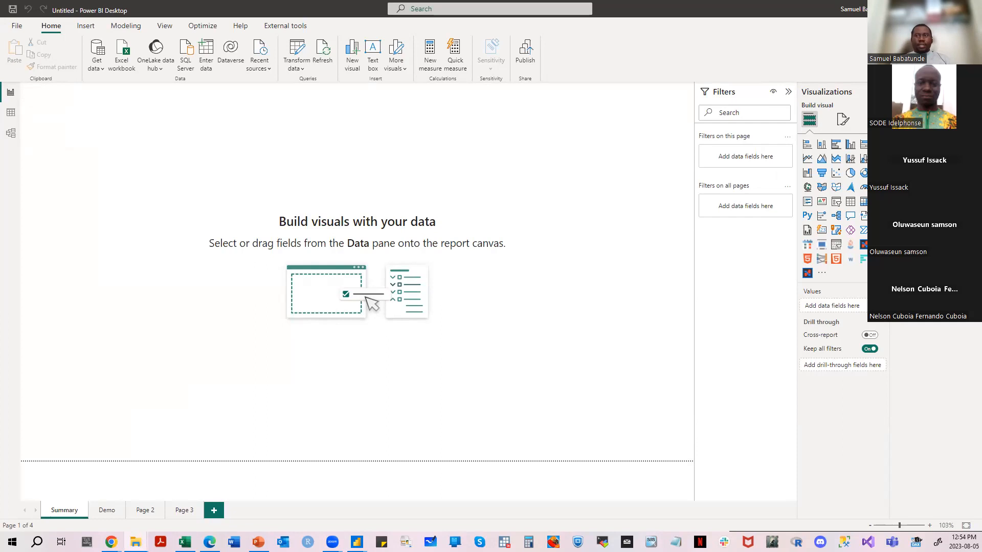
{"action": "left_click", "coordinate": [10, 113]}
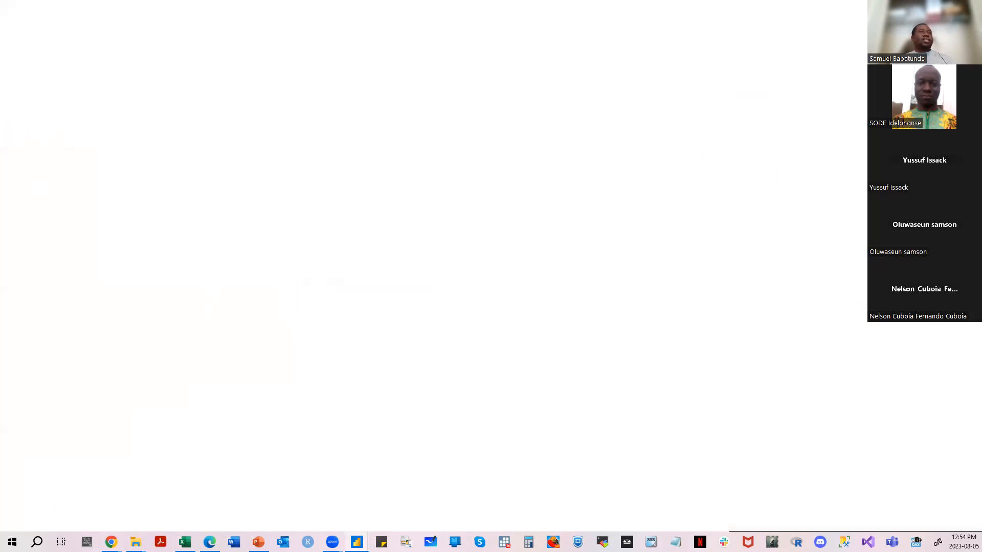
{"action": "scroll", "coordinate": [865, 134], "scroll_direction": "down", "scroll_amount": 10}
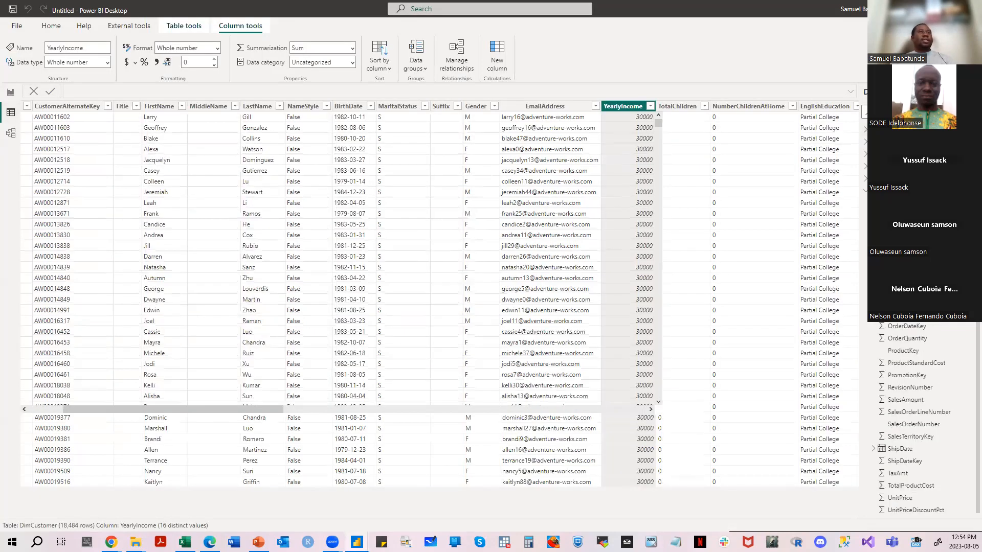
{"action": "left_click", "coordinate": [865, 192]}
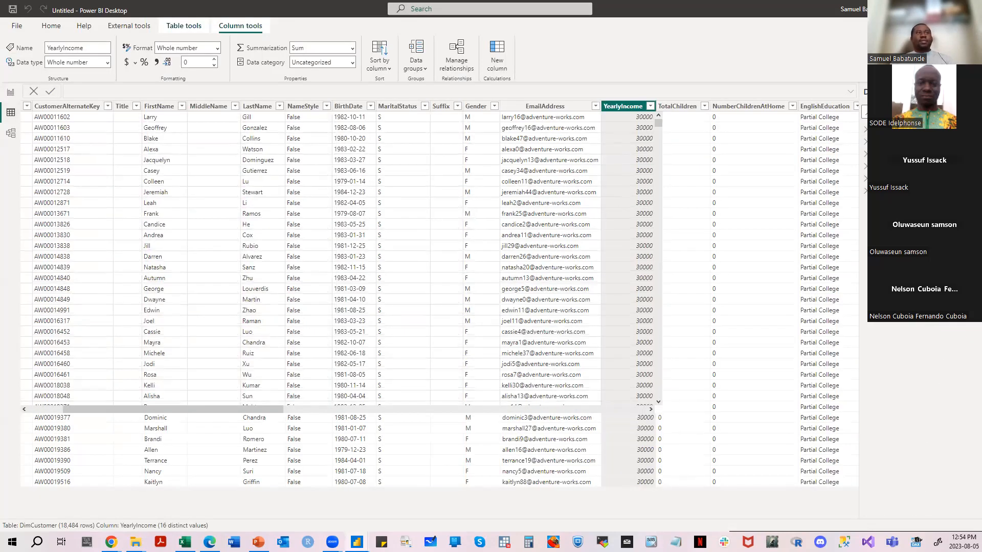
{"action": "left_click", "coordinate": [892, 141]}
{"action": "left_click", "coordinate": [892, 154]}
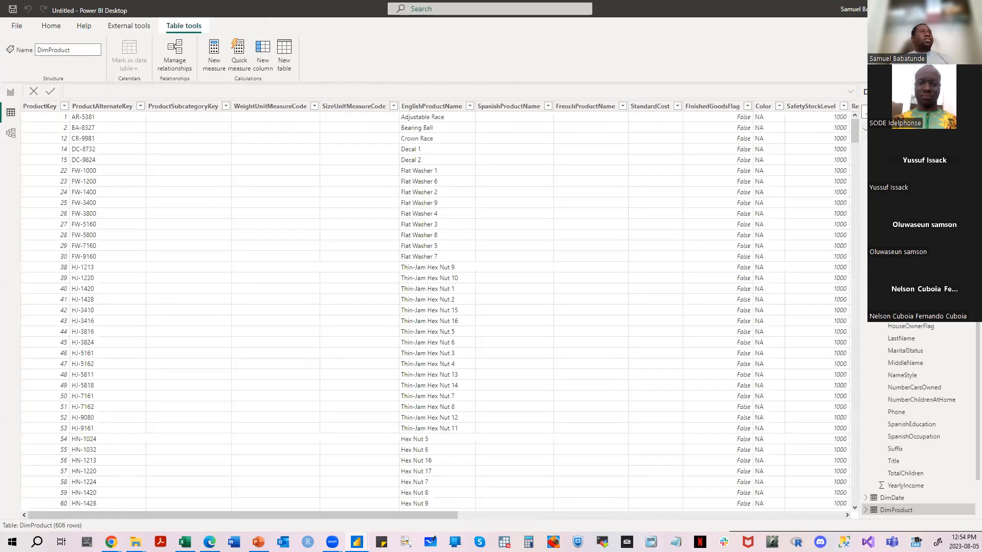
{"action": "left_click", "coordinate": [10, 134]}
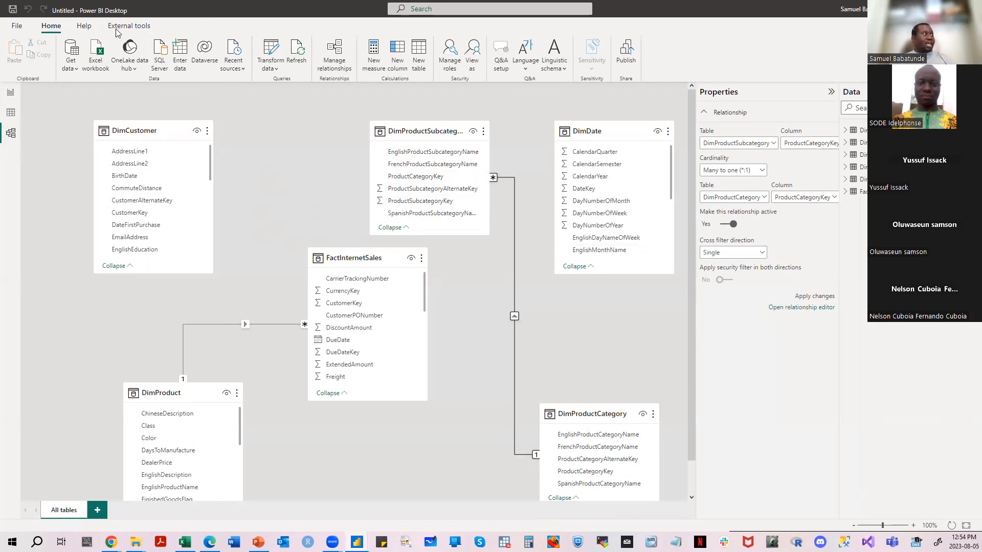
- Open Manage relationships from the Report view, autodetect relationships between the tables, and close the dialog
{"action": "left_click", "coordinate": [19, 32]}
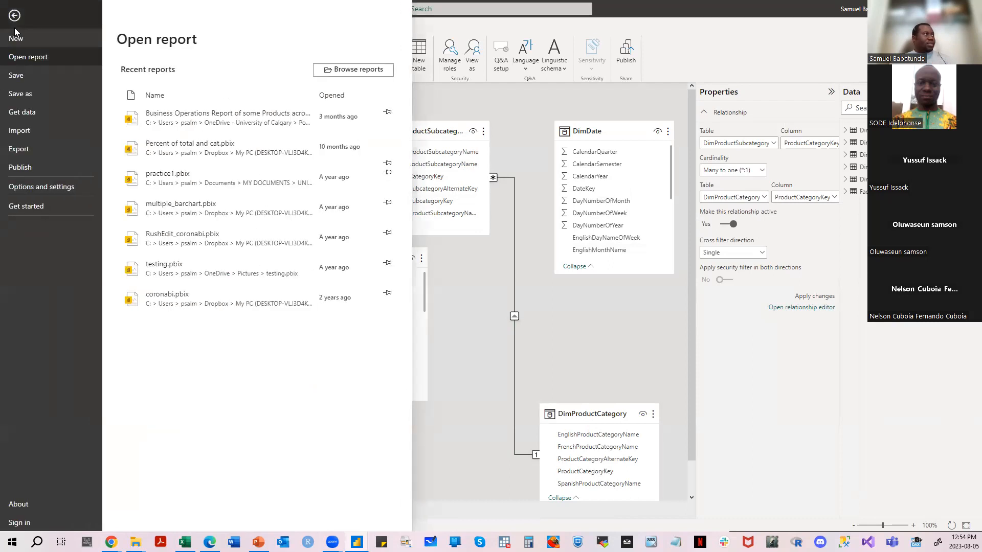
{"action": "left_click", "coordinate": [14, 22]}
{"action": "left_click", "coordinate": [10, 93]}
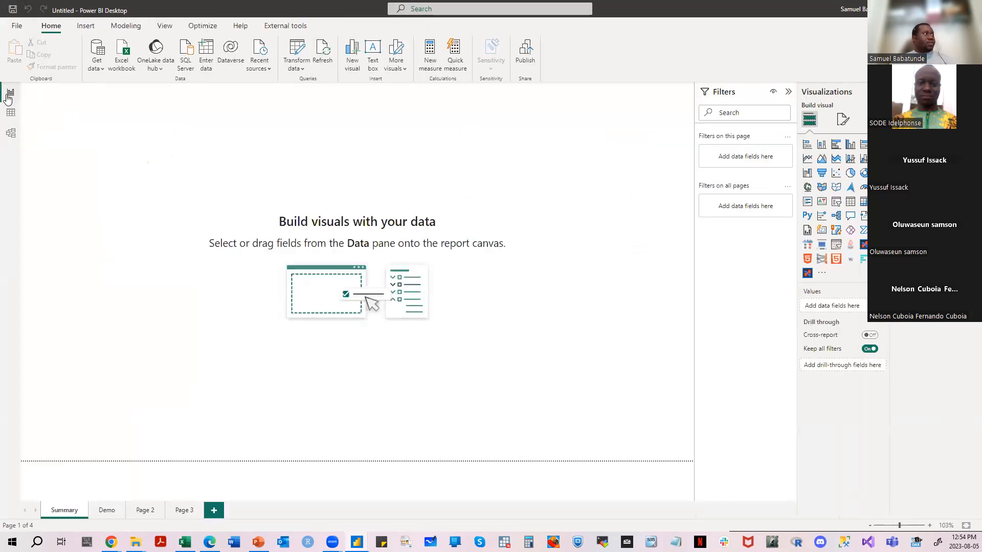
{"action": "left_click", "coordinate": [117, 28]}
{"action": "left_click", "coordinate": [29, 61]}
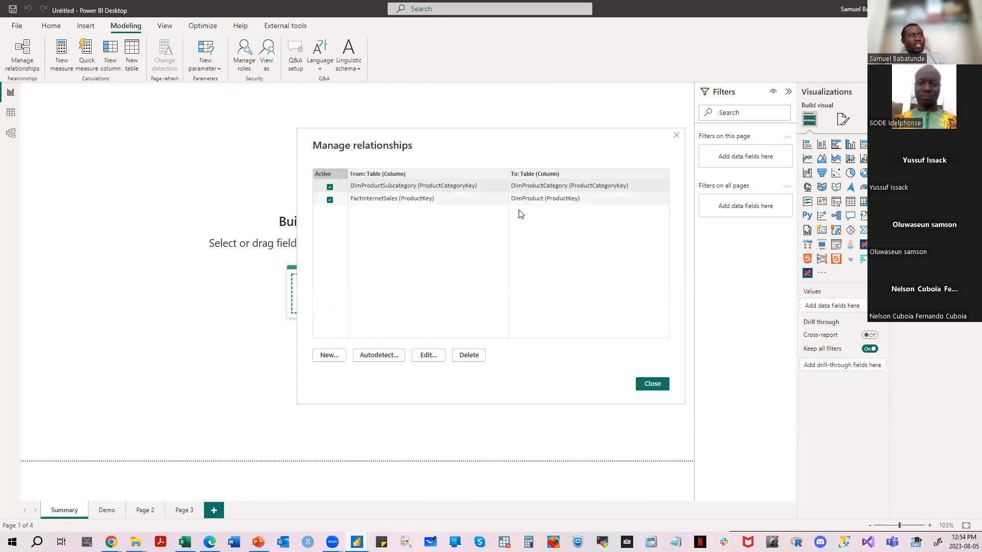
{"action": "left_click", "coordinate": [385, 358]}
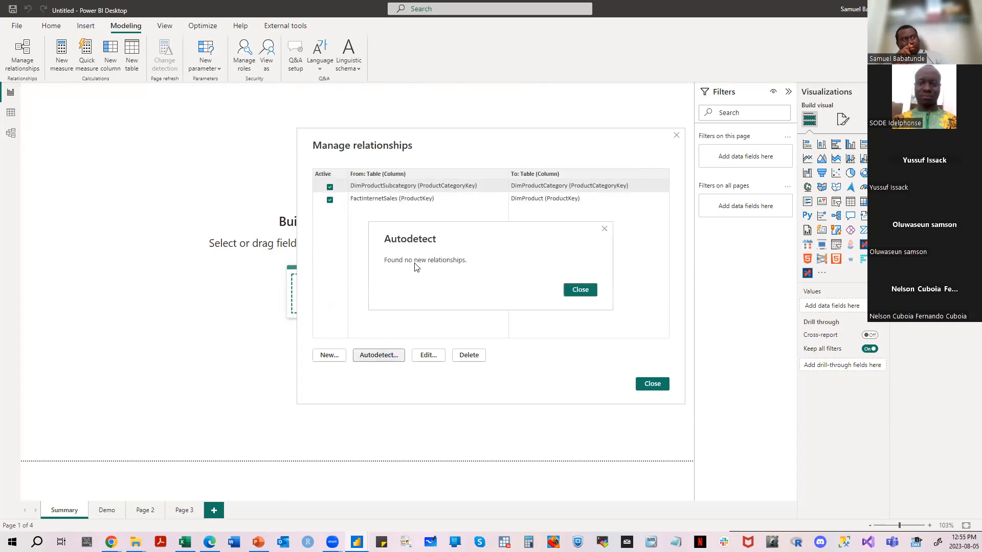
{"action": "left_click", "coordinate": [577, 291]}
{"action": "left_click", "coordinate": [650, 385]}
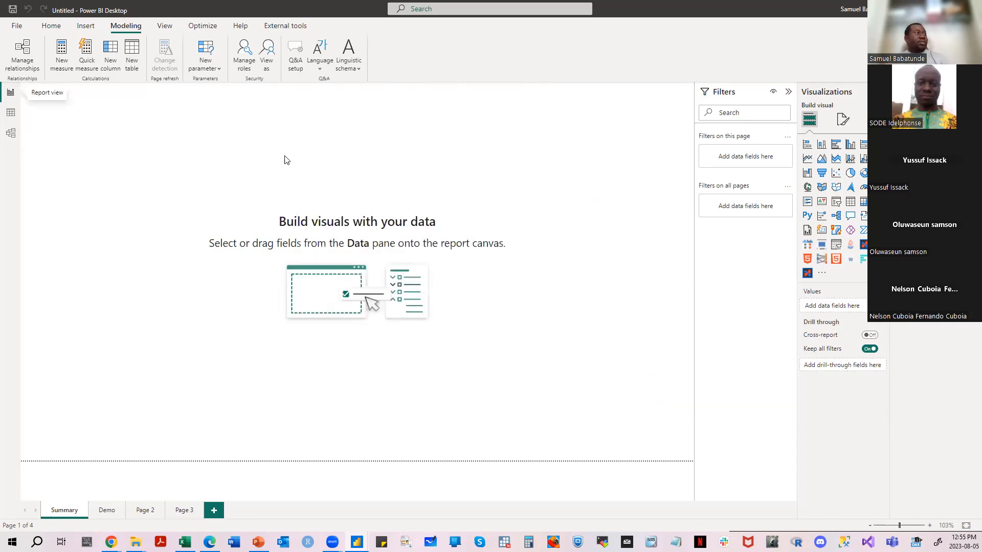
- Return to the Model view and shift the DimCustomer and FactInternetSales tables left, leaving DimProductSubcategory between DimCustomer and DimDate
{"action": "left_click", "coordinate": [10, 133]}
{"action": "left_click_drag", "start_coordinate": [358, 257], "coordinate": [305, 258]}
{"action": "left_click_drag", "start_coordinate": [135, 130], "coordinate": [110, 128]}
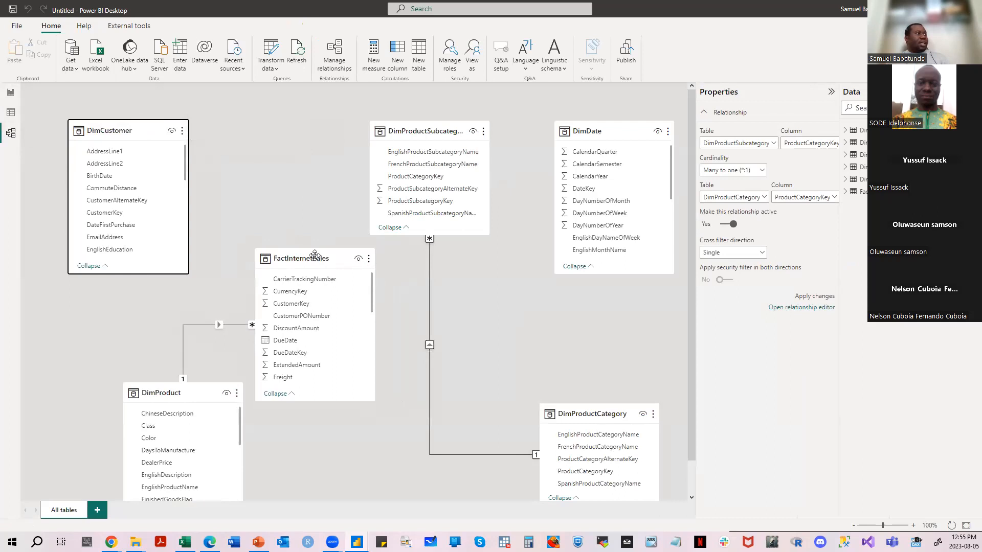
{"action": "left_click_drag", "start_coordinate": [317, 257], "coordinate": [330, 260]}
{"action": "left_click_drag", "start_coordinate": [422, 127], "coordinate": [423, 119]}
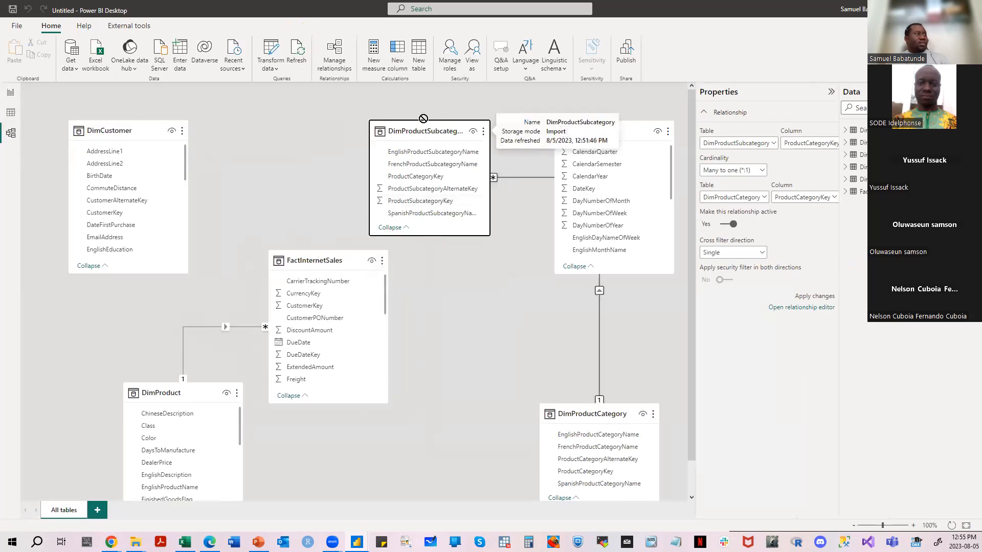
{"action": "left_click", "coordinate": [484, 286]}
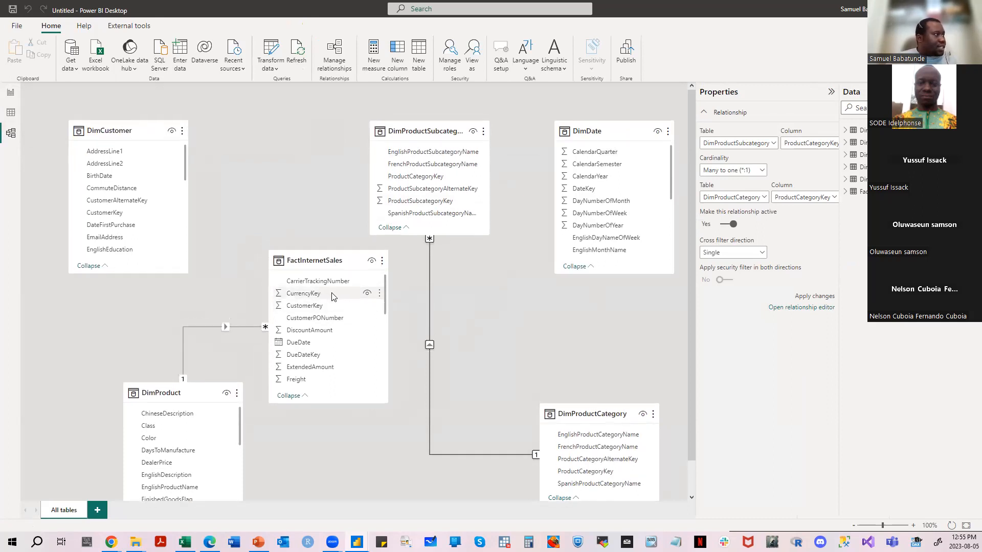
- Review the properties of the relationship between FactInternetSales and DimProduct, and close them without making changes
{"action": "left_click", "coordinate": [216, 327]}
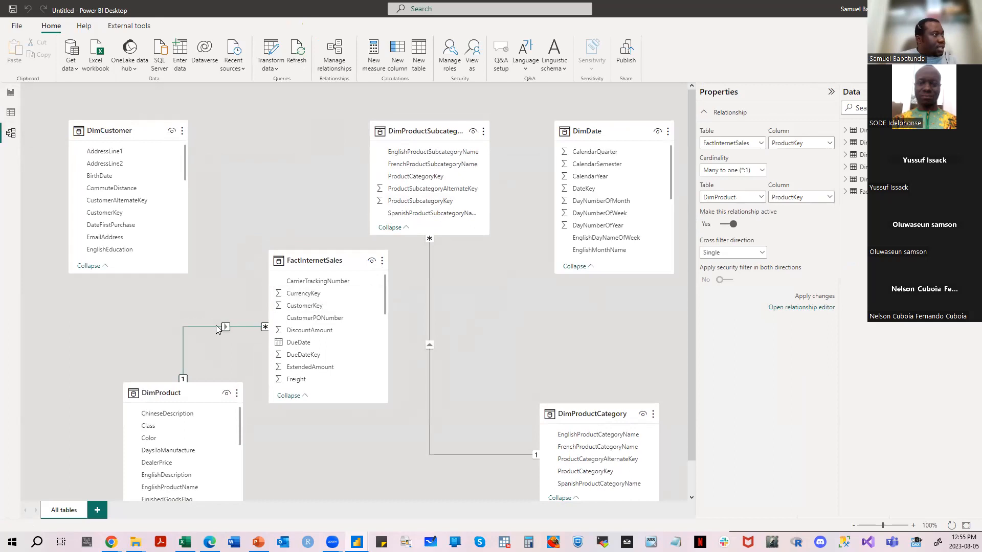
{"action": "right_click", "coordinate": [215, 327]}
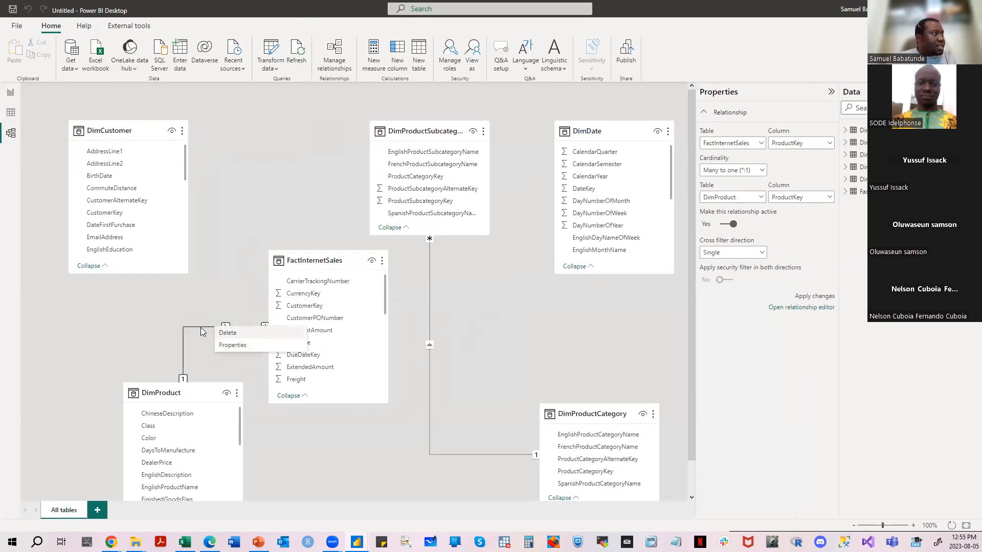
{"action": "left_click", "coordinate": [230, 345]}
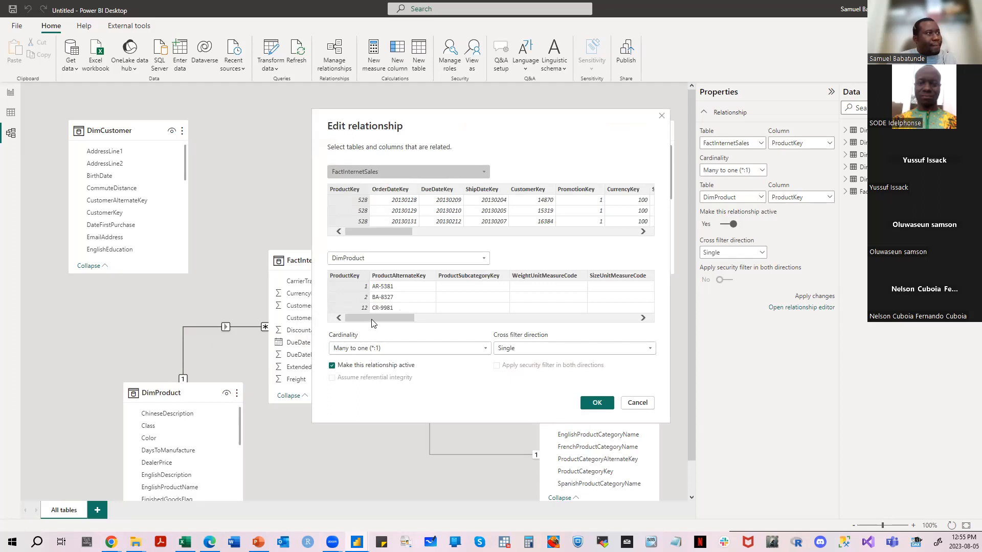
{"action": "left_click", "coordinate": [661, 115]}
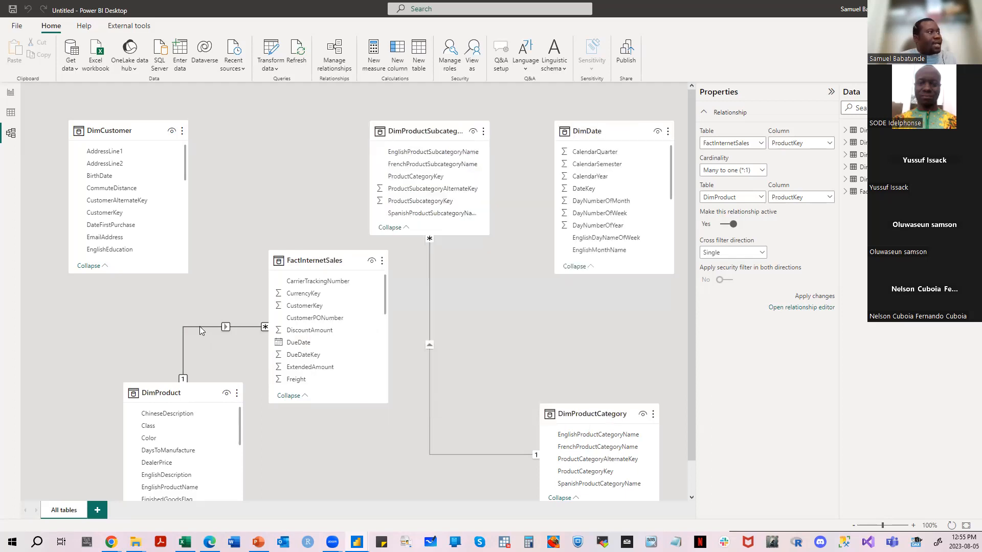
- Inspect the relationship between DimProductSubcategory and DimProductCategory, show its available actions, and dismiss them
{"action": "left_click", "coordinate": [430, 291]}
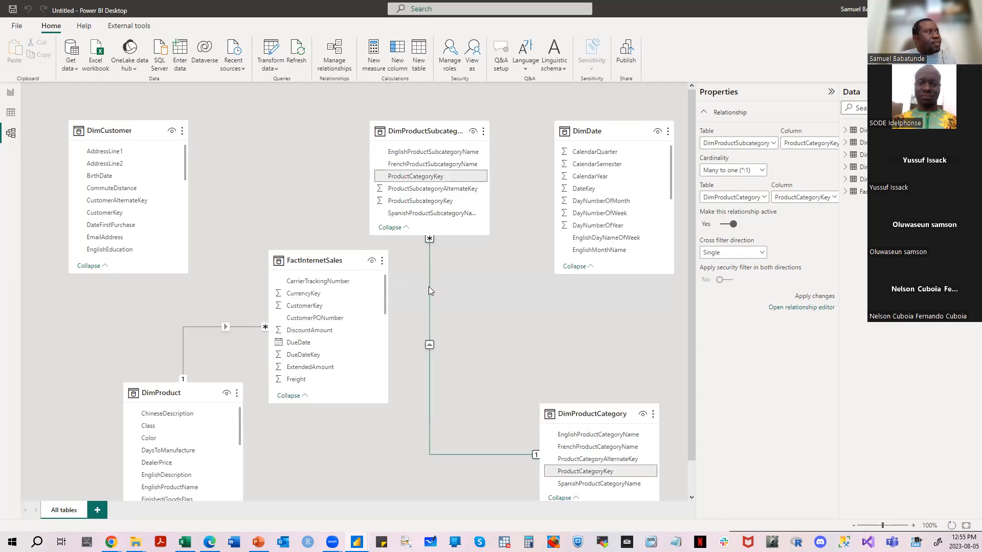
{"action": "right_click", "coordinate": [429, 288]}
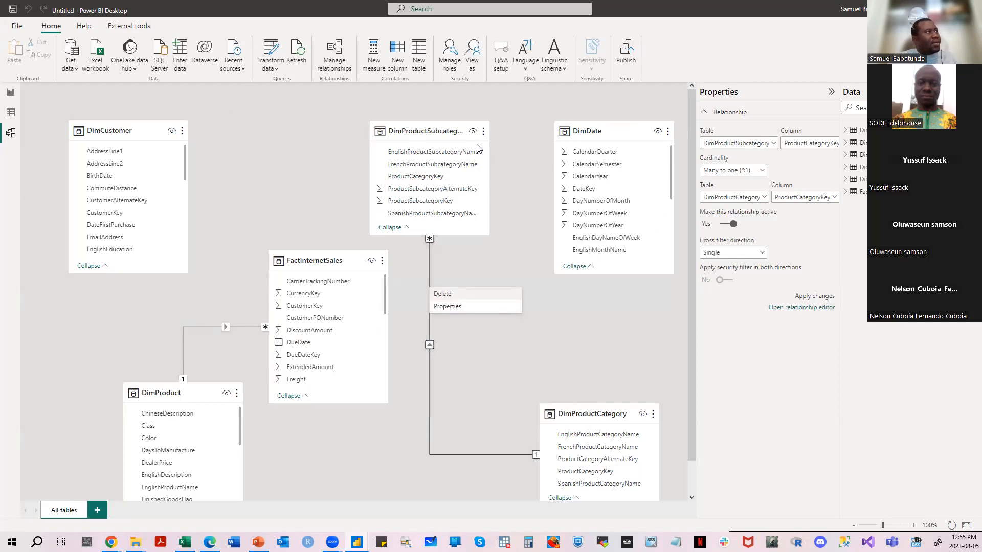
{"action": "left_click", "coordinate": [10, 135]}
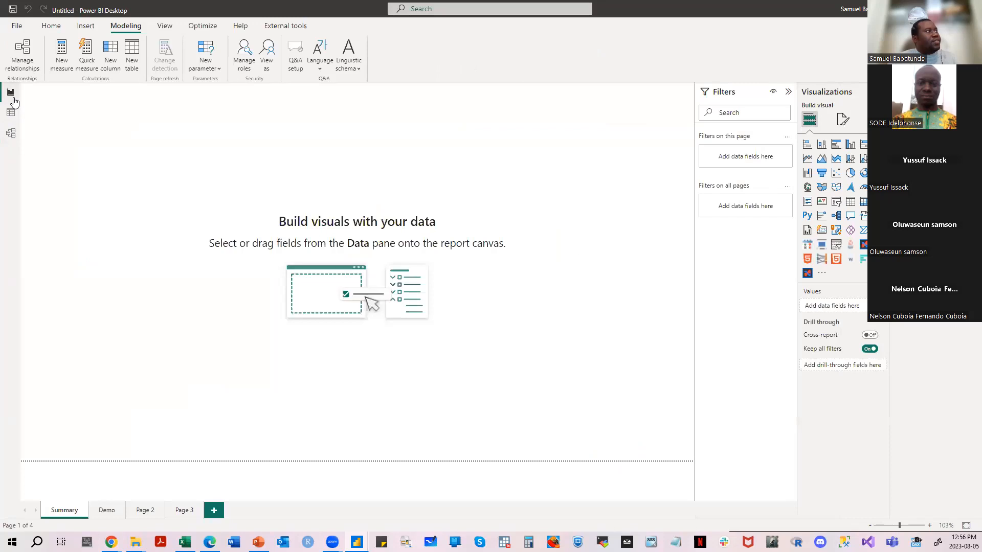
- Open the properties of the relationship between DimProductSubcategory and DimProductCategory, and examine the ProductCategoryKey column in both table previews
{"action": "left_click", "coordinate": [12, 101]}
{"action": "left_click", "coordinate": [10, 134]}
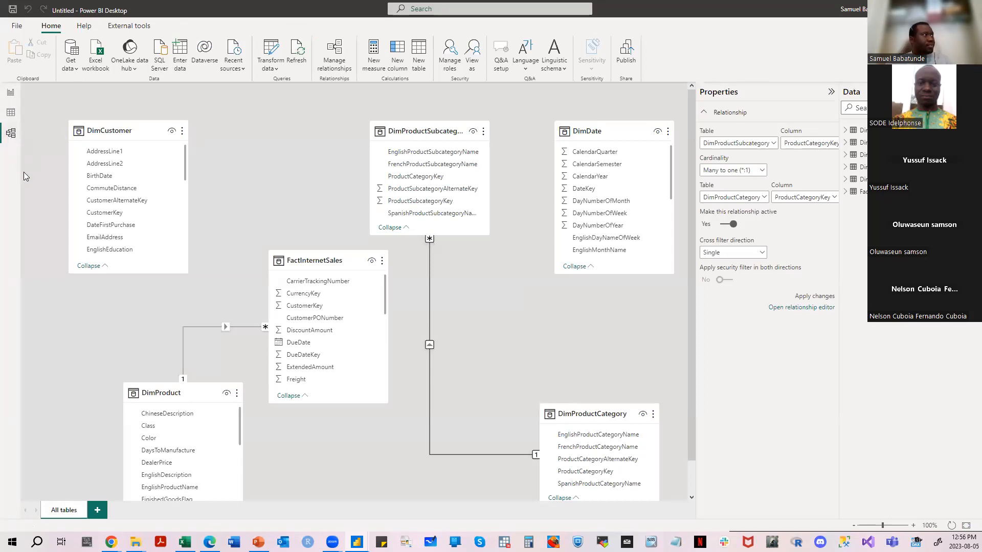
{"action": "right_click", "coordinate": [430, 302]}
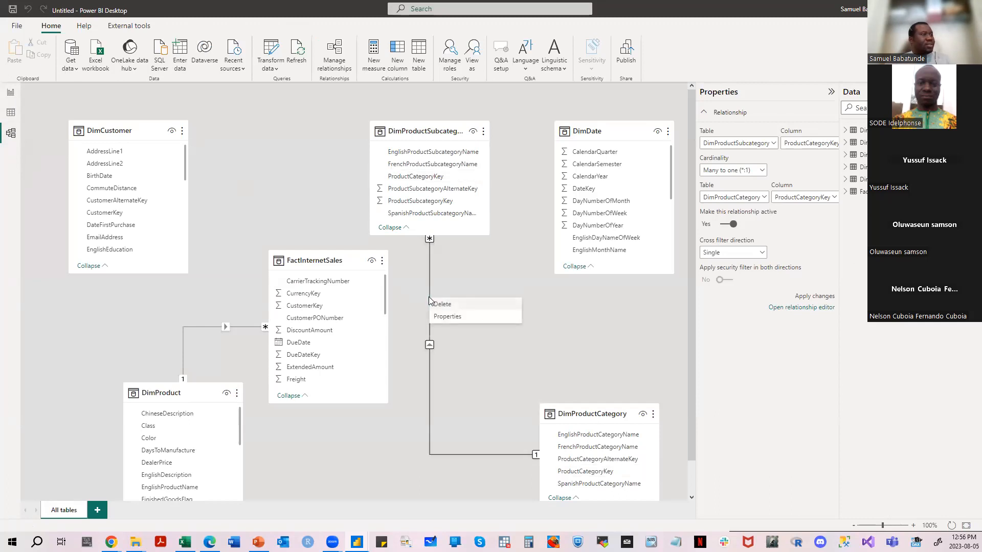
{"action": "left_click", "coordinate": [441, 317]}
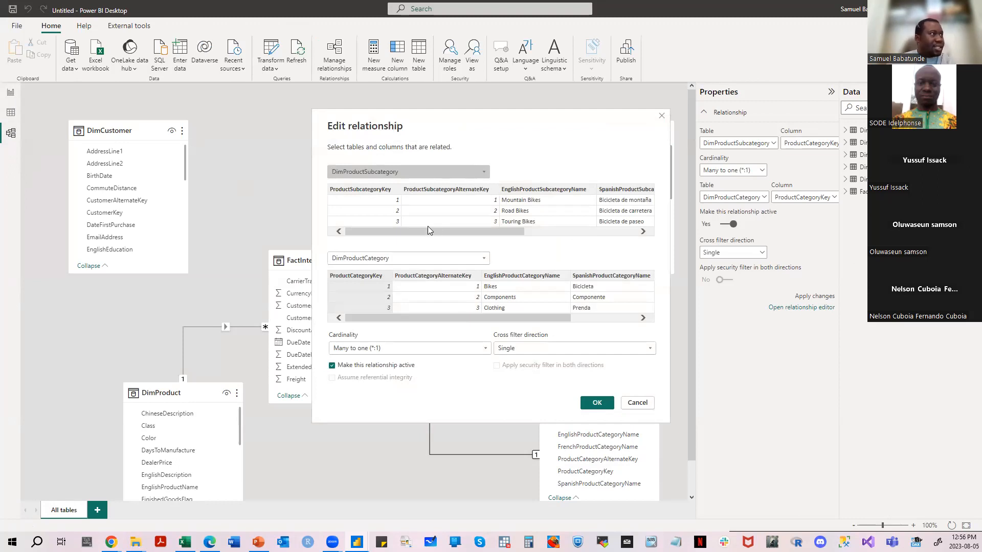
{"action": "left_click_drag", "start_coordinate": [408, 233], "coordinate": [585, 232]}
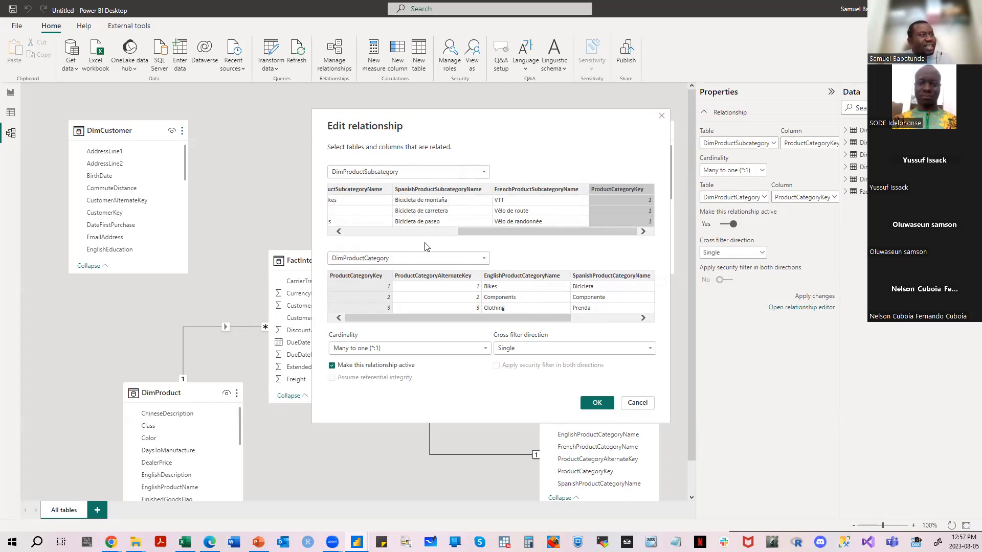
{"action": "scroll", "coordinate": [494, 237], "scroll_direction": "left", "scroll_amount": 5}
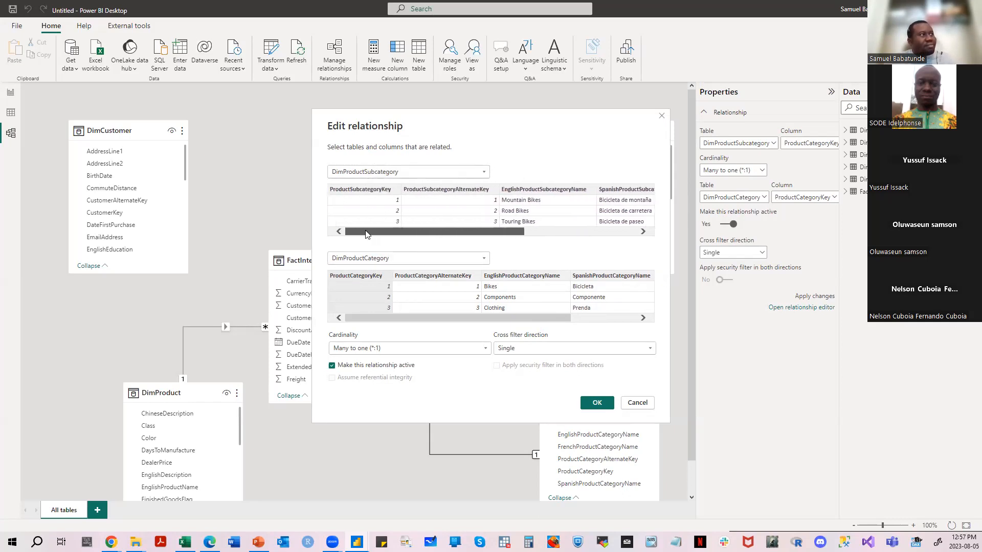
{"action": "left_click_drag", "start_coordinate": [464, 237], "coordinate": [578, 240]}
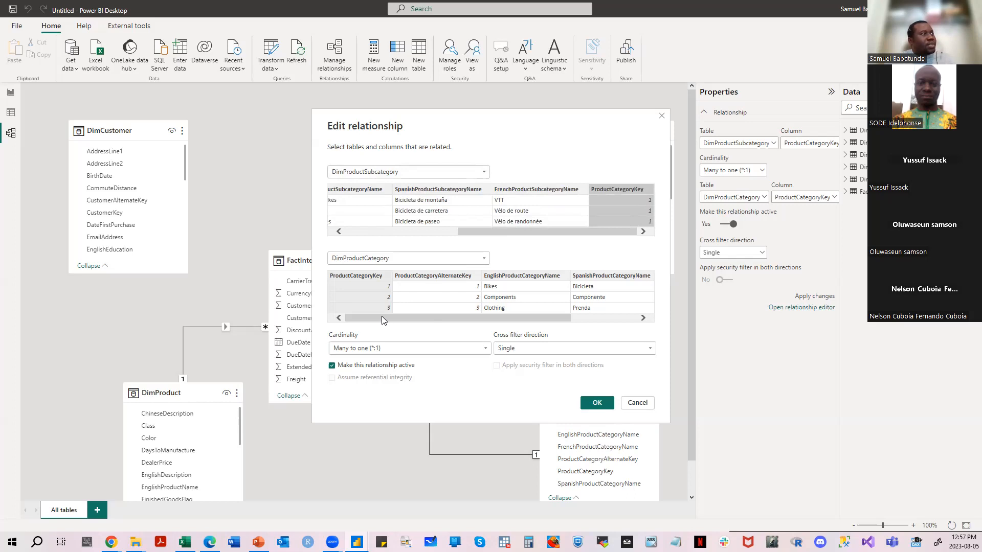
{"action": "left_click_drag", "start_coordinate": [395, 315], "coordinate": [348, 310]}
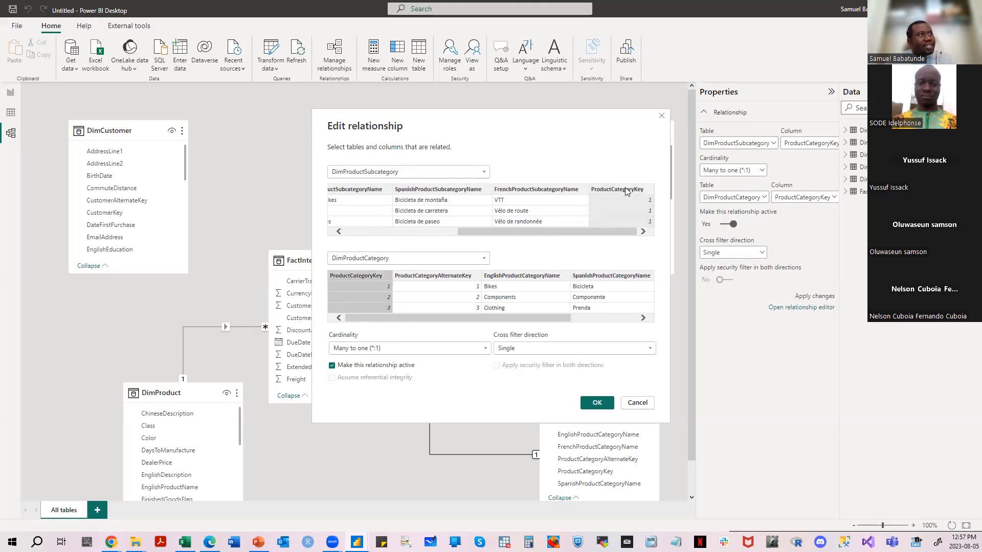
{"action": "left_click", "coordinate": [624, 232]}
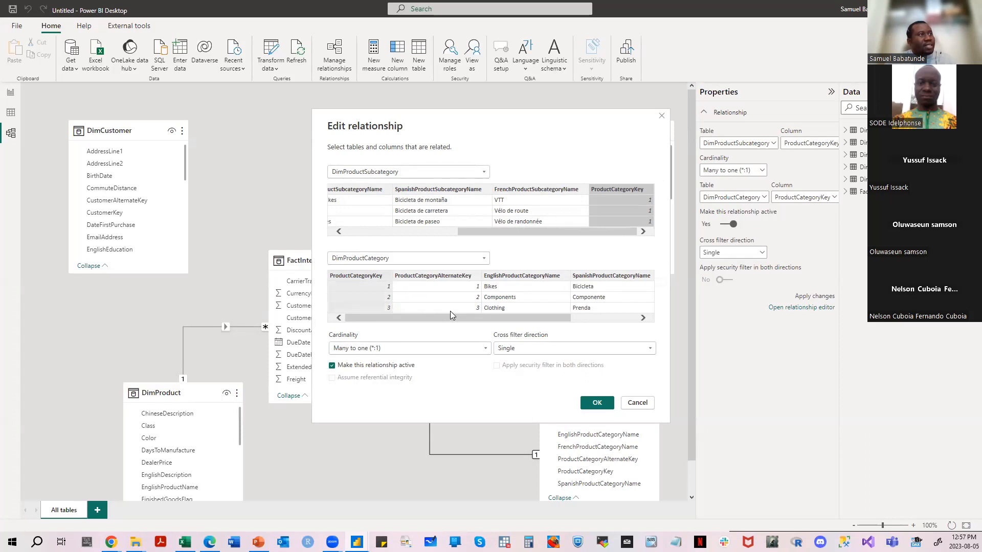
- Try the One to one, One to many and Many to many cardinalities on the relationship, and restore Many to one (*:1)
{"action": "left_click", "coordinate": [485, 350]}
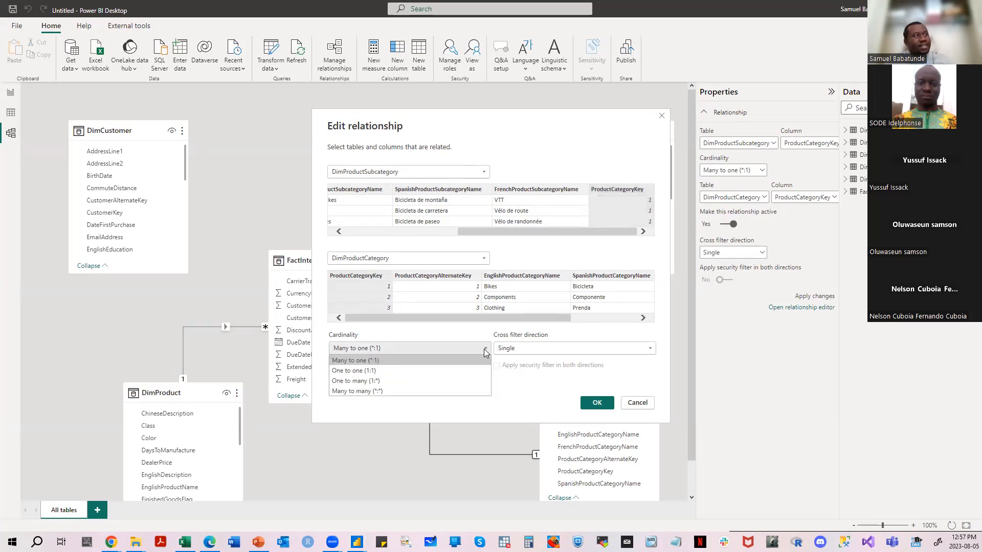
{"action": "left_click", "coordinate": [478, 370]}
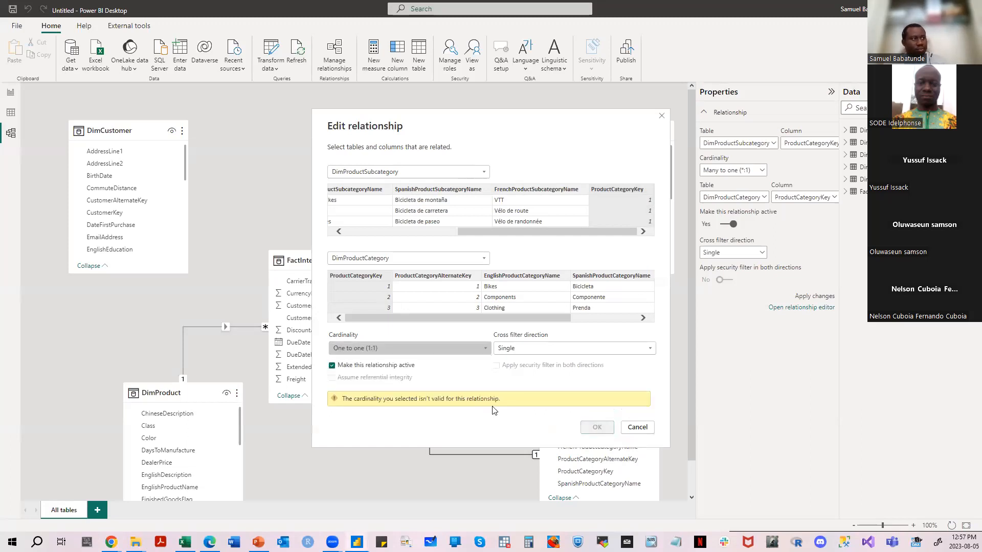
{"action": "left_click", "coordinate": [484, 349]}
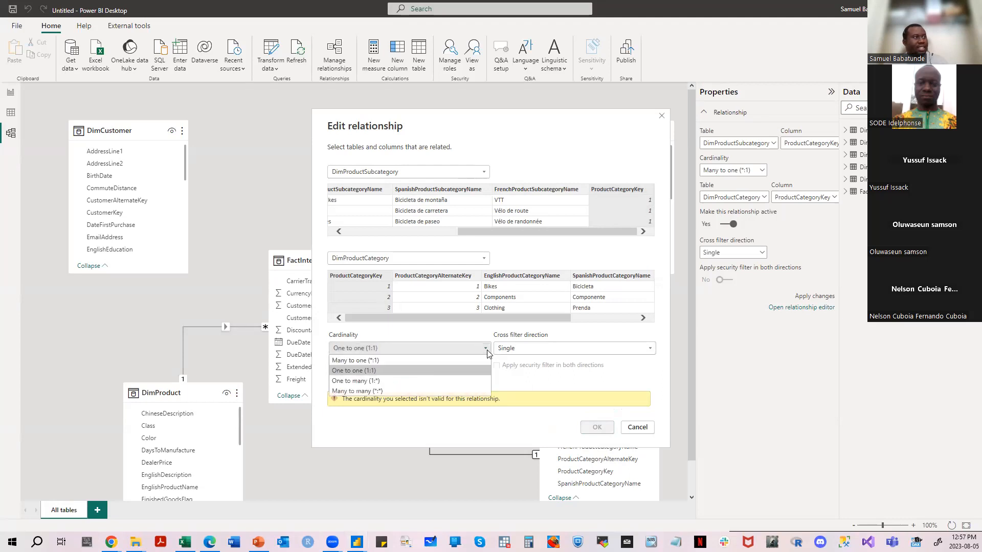
{"action": "left_click", "coordinate": [457, 381]}
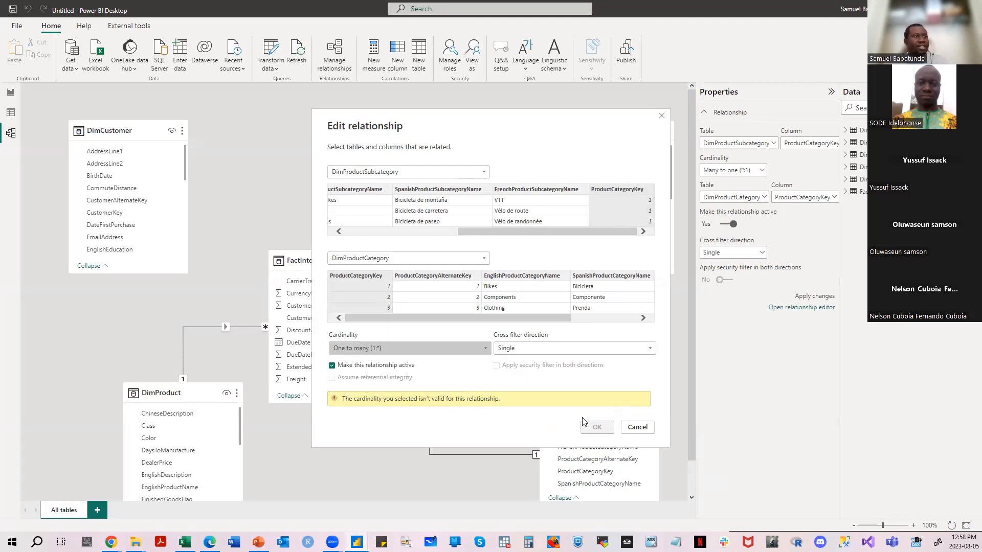
{"action": "left_click", "coordinate": [486, 348]}
{"action": "left_click", "coordinate": [459, 390]}
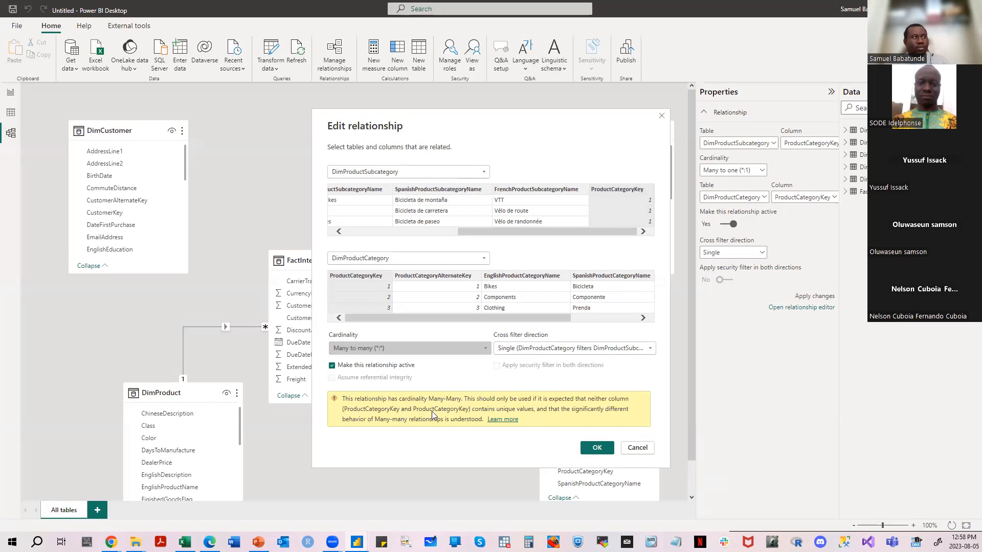
{"action": "left_click", "coordinate": [483, 349]}
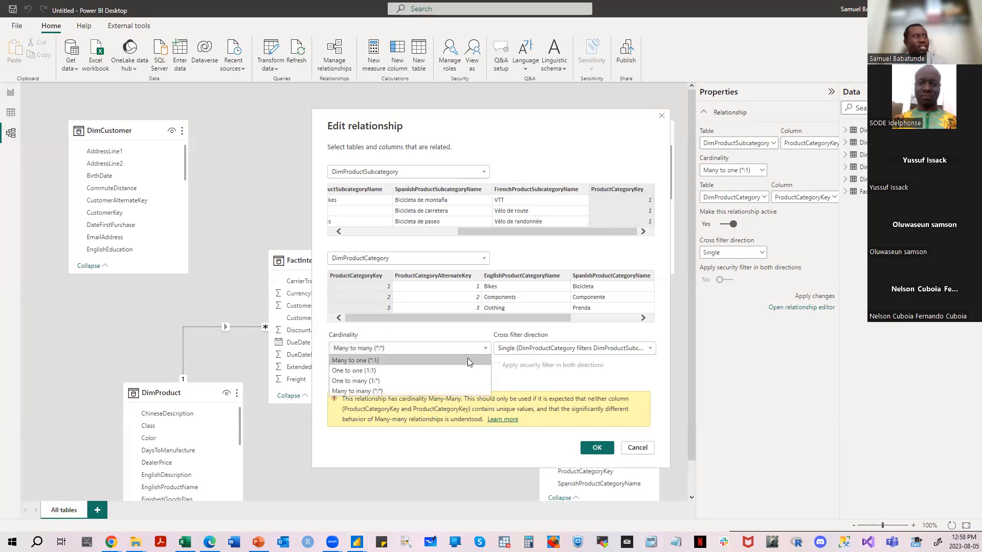
{"action": "left_click", "coordinate": [467, 360]}
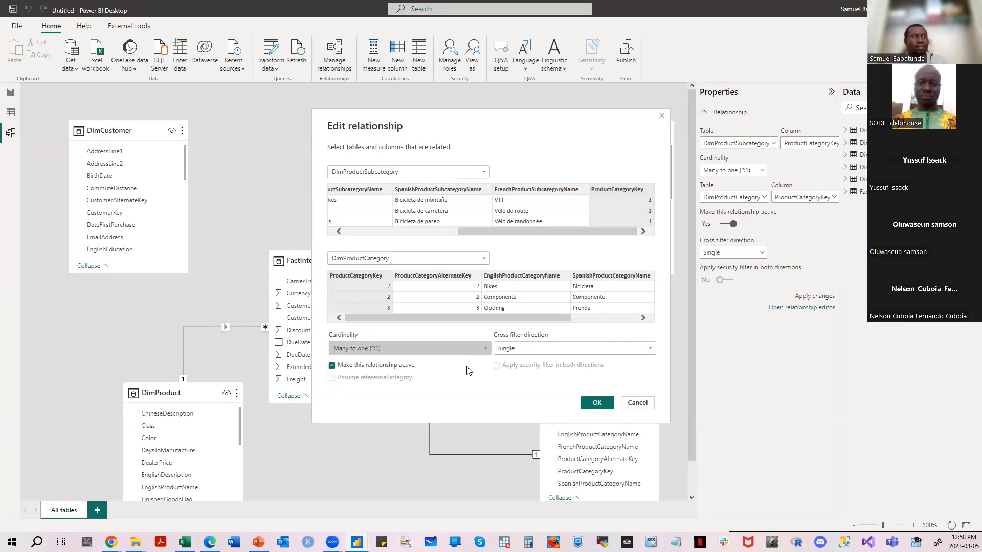
- Switch the relationship's cross filter direction to Both, return it to Single, and accept the relationship settings
{"action": "left_click", "coordinate": [652, 350]}
{"action": "left_click", "coordinate": [651, 370]}
{"action": "left_click", "coordinate": [651, 350]}
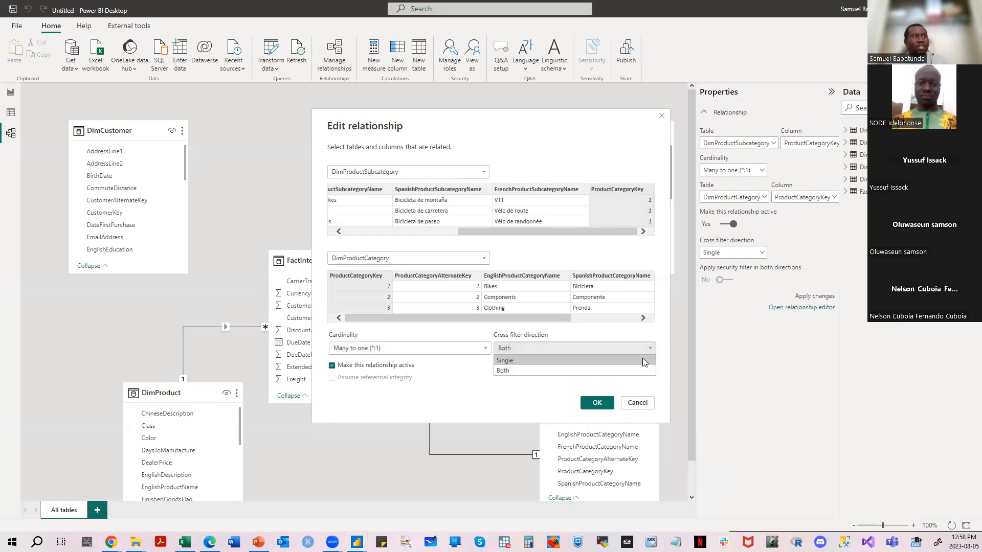
{"action": "left_click", "coordinate": [642, 358]}
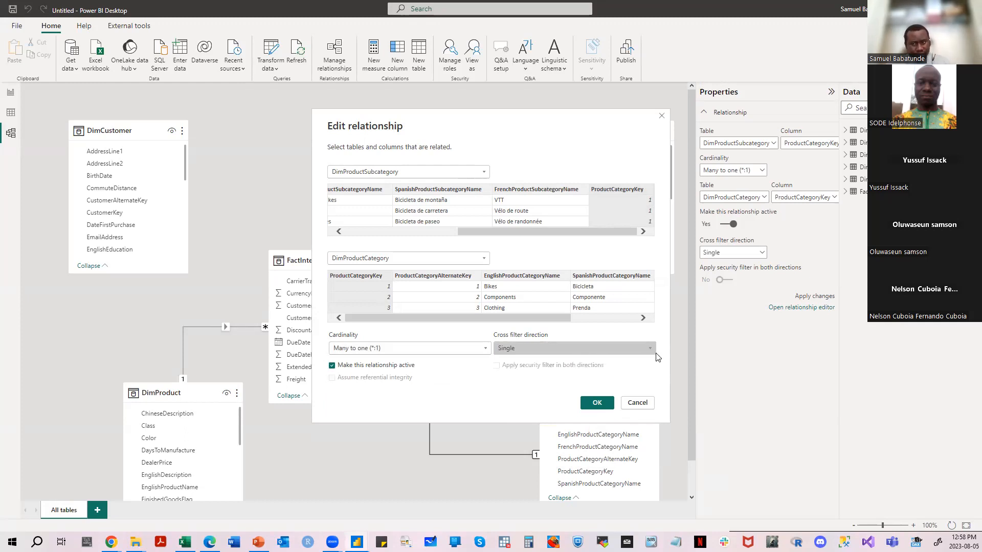
{"action": "left_click", "coordinate": [595, 402]}
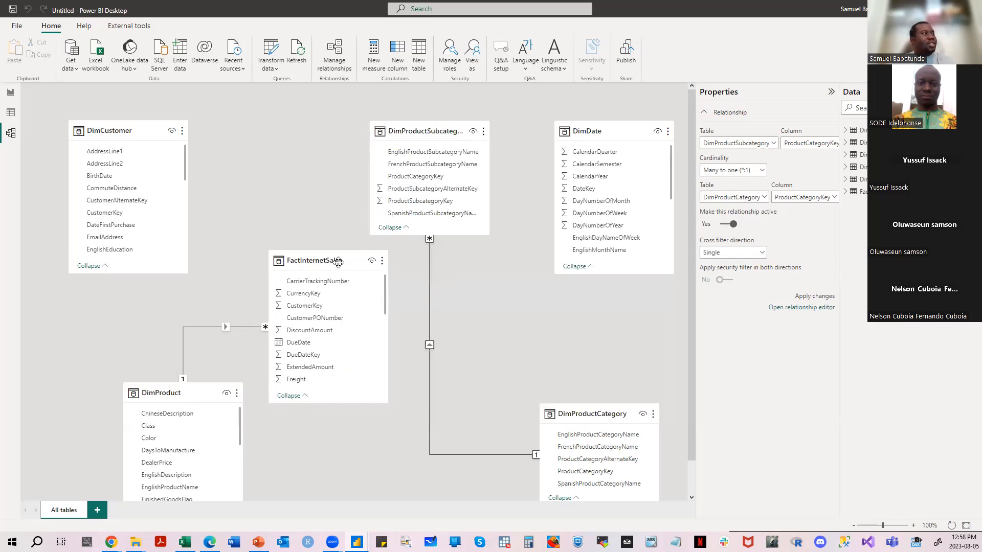
- Shift the FactInternetSales table slightly upwards in the model, and look through its records and columns in the Data view
{"action": "mouse_move", "coordinate": [330, 262]}
{"action": "left_mouse_down"}
{"action": "mouse_move", "coordinate": [329, 237]}
{"action": "mouse_move", "coordinate": [327, 251]}
{"action": "left_mouse_up"}
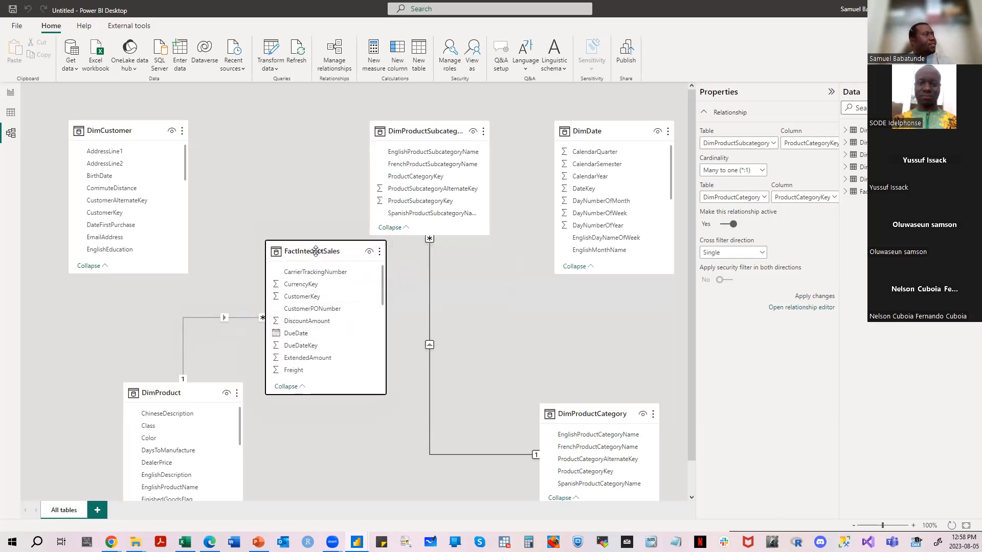
{"action": "left_click", "coordinate": [10, 113]}
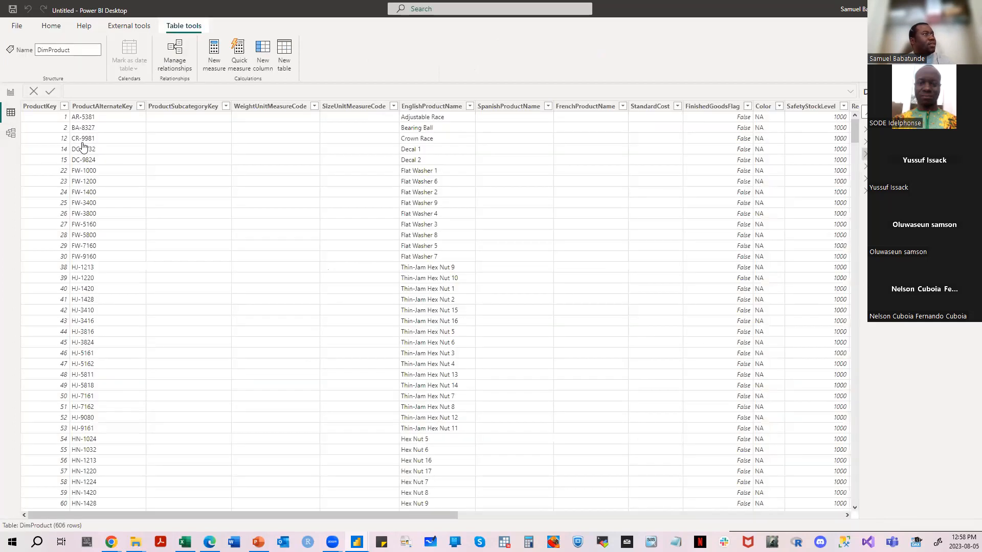
{"action": "left_click", "coordinate": [864, 190]}
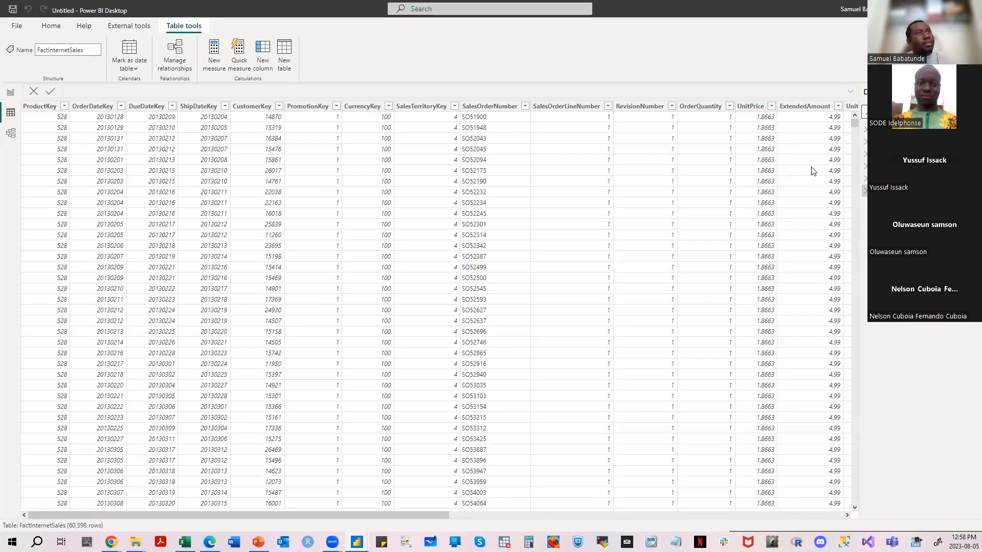
{"action": "mouse_move", "coordinate": [863, 197]}
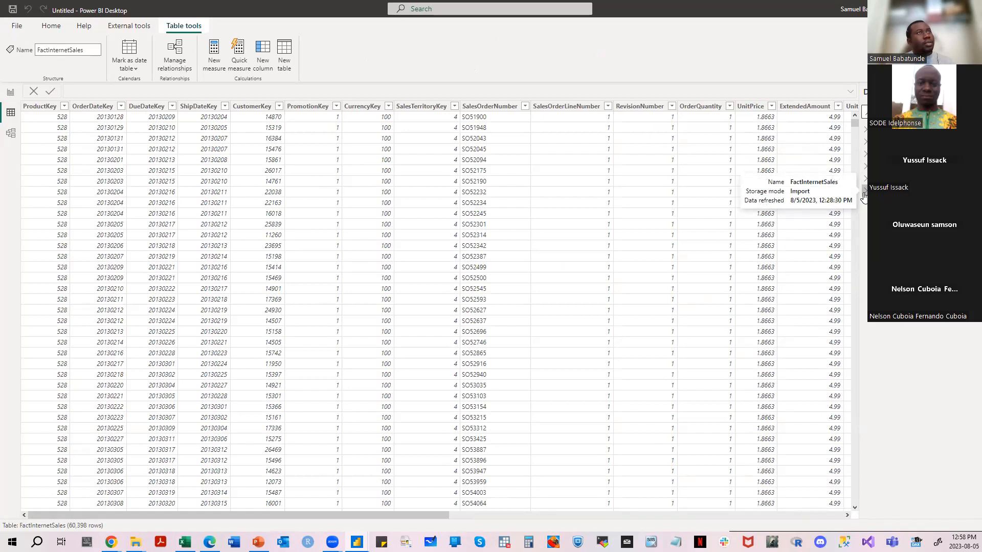
{"action": "left_click", "coordinate": [547, 517]}
{"action": "left_click", "coordinate": [745, 514]}
{"action": "left_click_drag", "start_coordinate": [790, 513], "coordinate": [380, 525]}
{"action": "left_click_drag", "start_coordinate": [358, 526], "coordinate": [356, 526]}
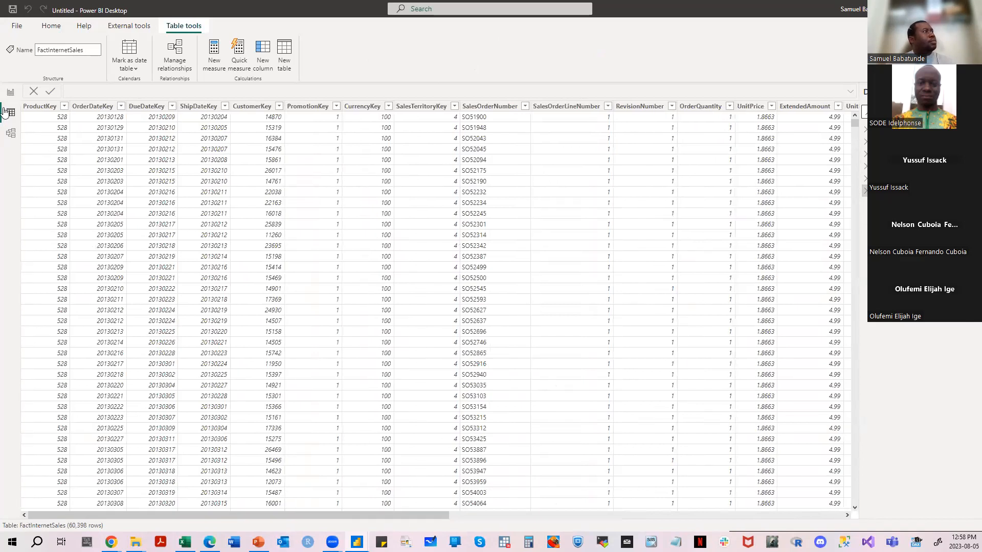
- Return to the Model view and inspect the properties of CustomerKey in FactInternetSales and DimCustomer, and of FactInternetSales and its CurrencyKey
{"action": "left_click", "coordinate": [10, 134]}
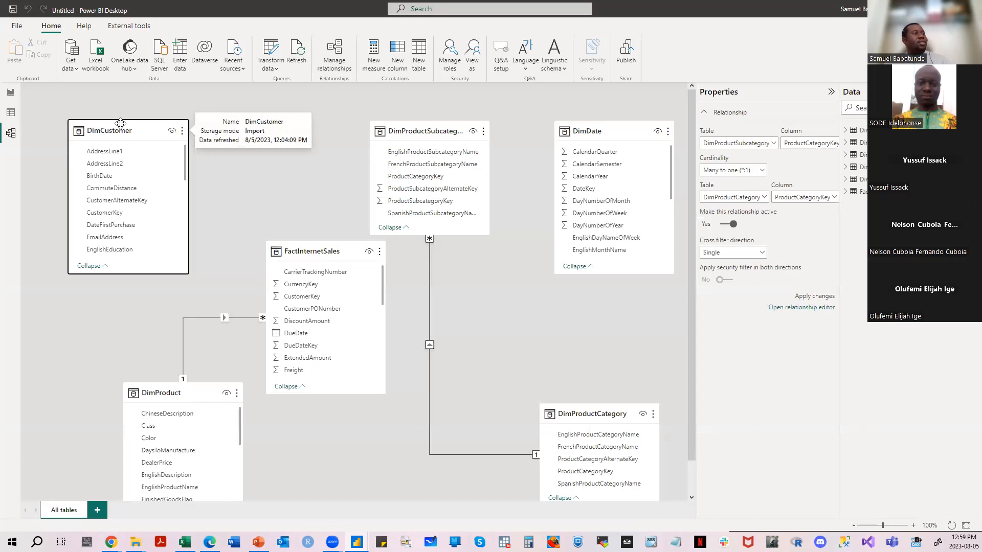
{"action": "left_click", "coordinate": [345, 299]}
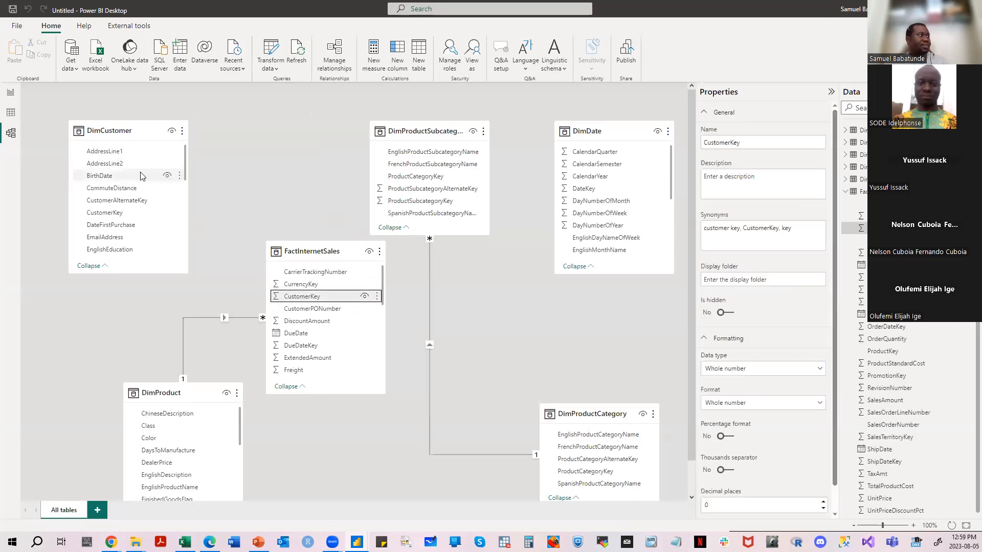
{"action": "left_click", "coordinate": [148, 218]}
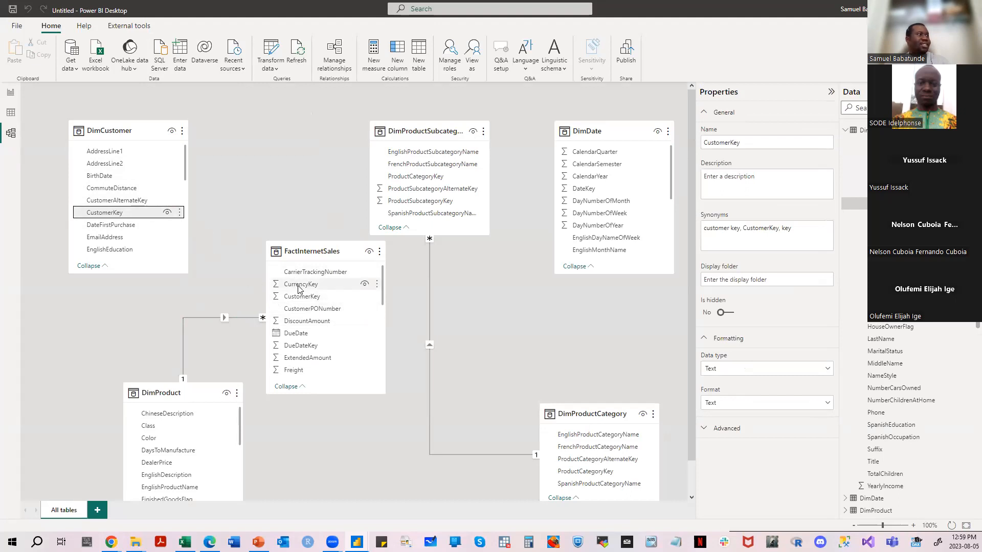
{"action": "left_click", "coordinate": [333, 253]}
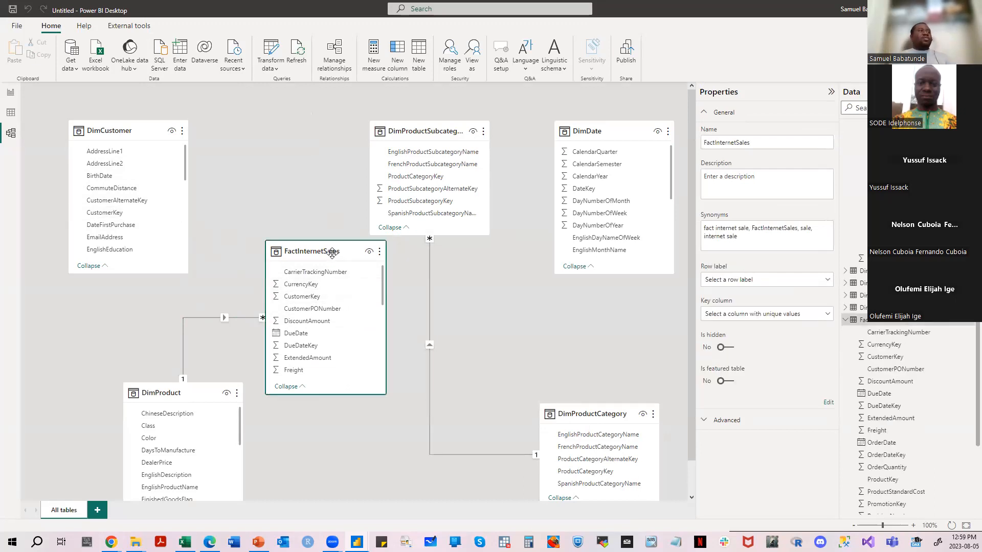
{"action": "mouse_move", "coordinate": [332, 253]}
{"action": "left_mouse_down"}
{"action": "mouse_move", "coordinate": [317, 246]}
{"action": "mouse_move", "coordinate": [333, 248]}
{"action": "left_mouse_up"}
{"action": "left_click", "coordinate": [280, 284]}
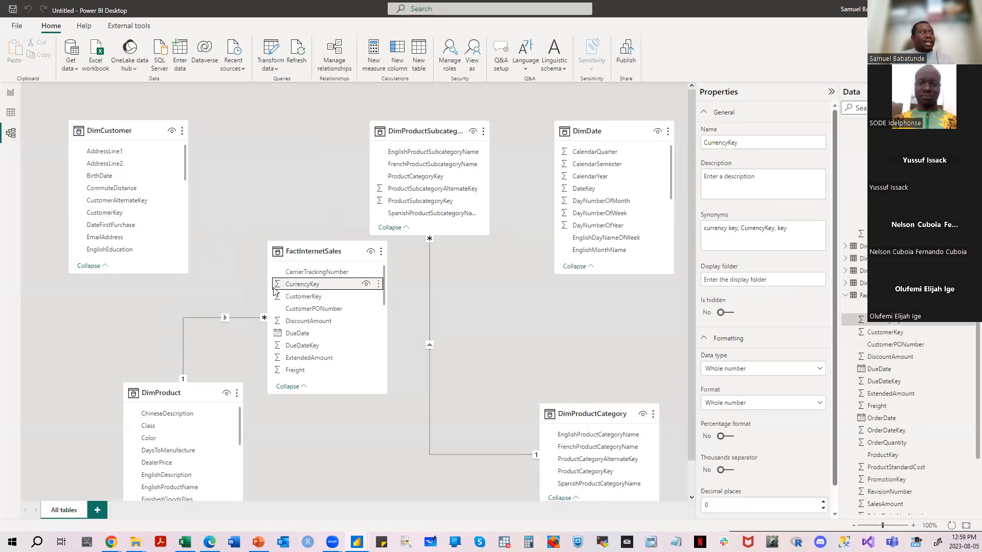
{"action": "left_click", "coordinate": [107, 212]}
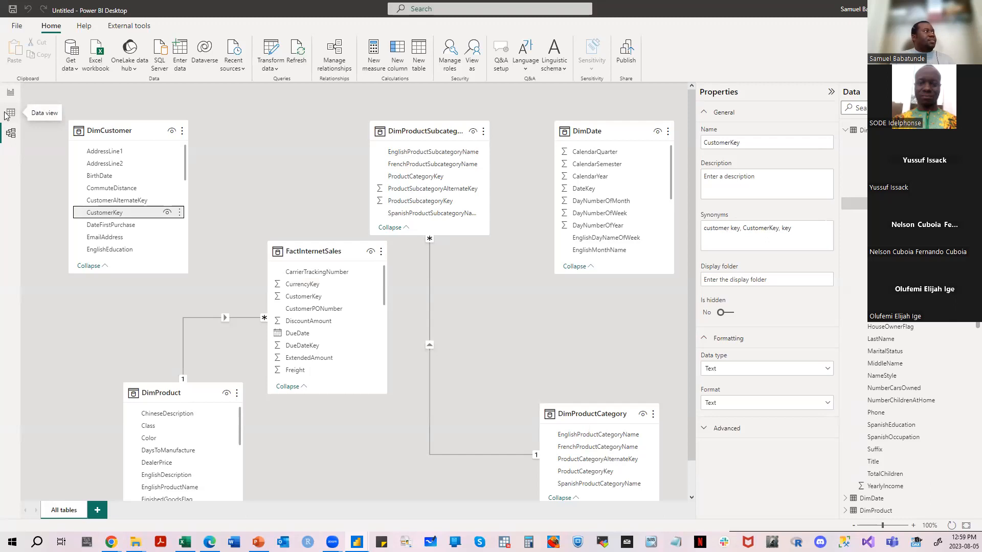
- Check the column settings of DimCustomer's CustomerKey in the Report view, and return to the Model view by way of the Data view
{"action": "left_click", "coordinate": [10, 93]}
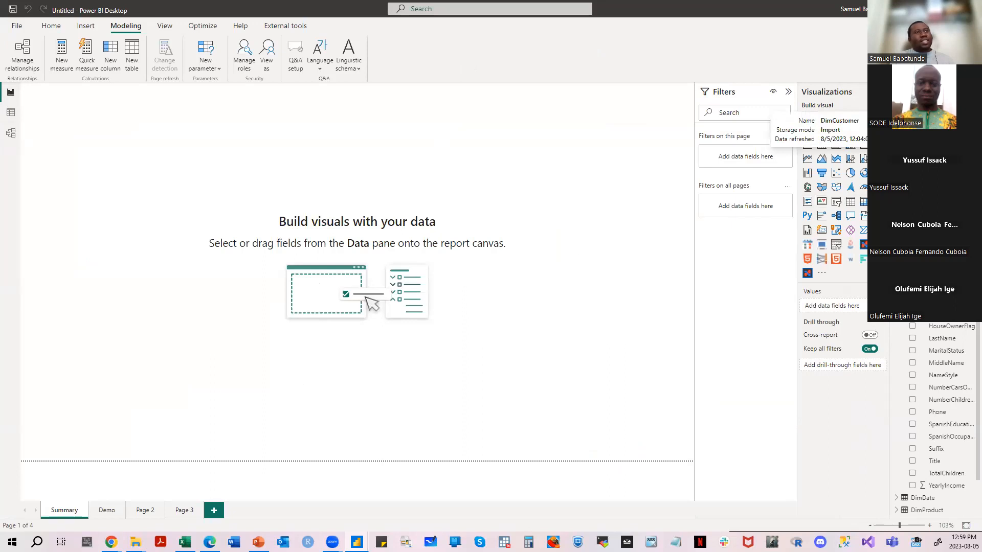
{"action": "left_click", "coordinate": [927, 130]}
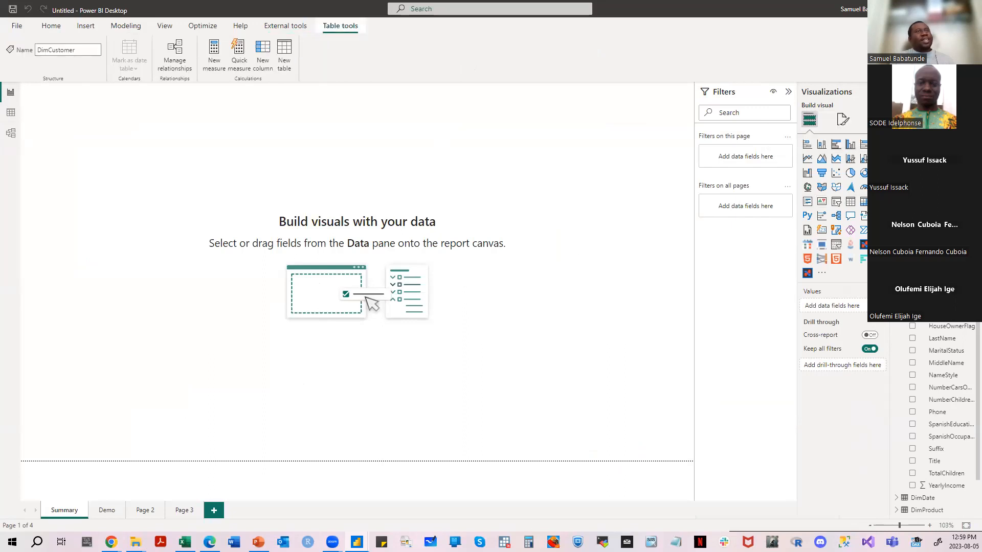
{"action": "left_click", "coordinate": [935, 203]}
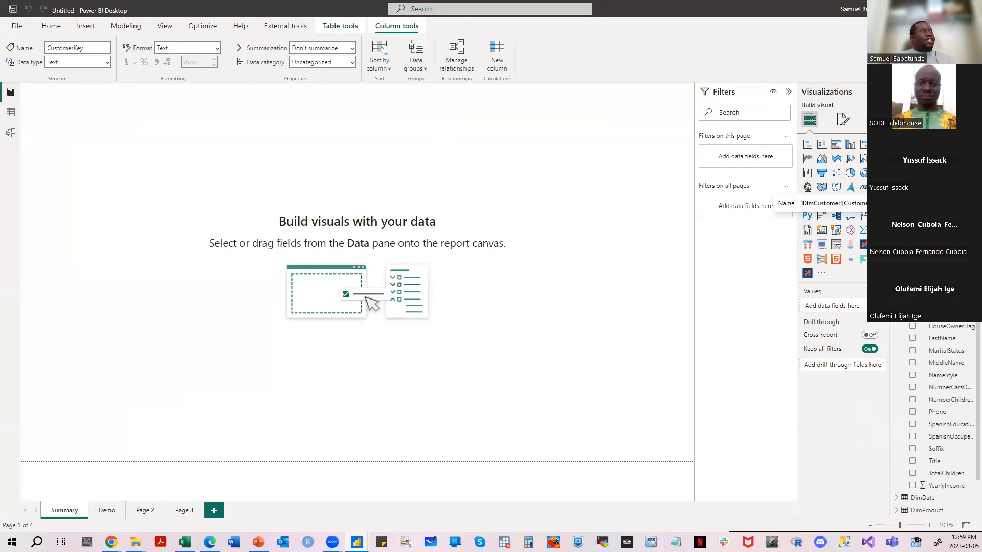
{"action": "left_click", "coordinate": [11, 113]}
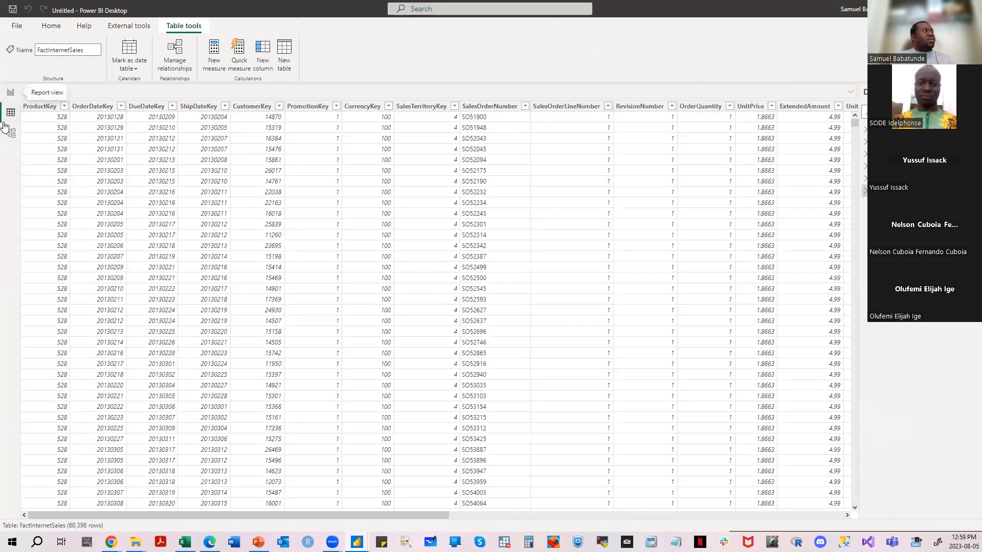
{"action": "left_click", "coordinate": [10, 133]}
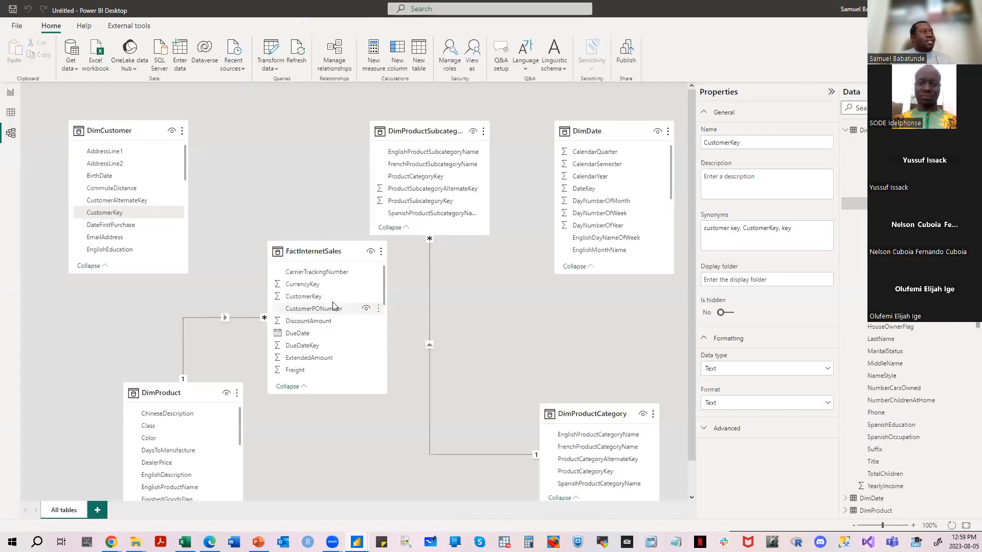
- Change the data type of CurrencyKey in FactInternetSales to Text in the Report view, and return to the Model view
{"action": "left_click", "coordinate": [335, 252]}
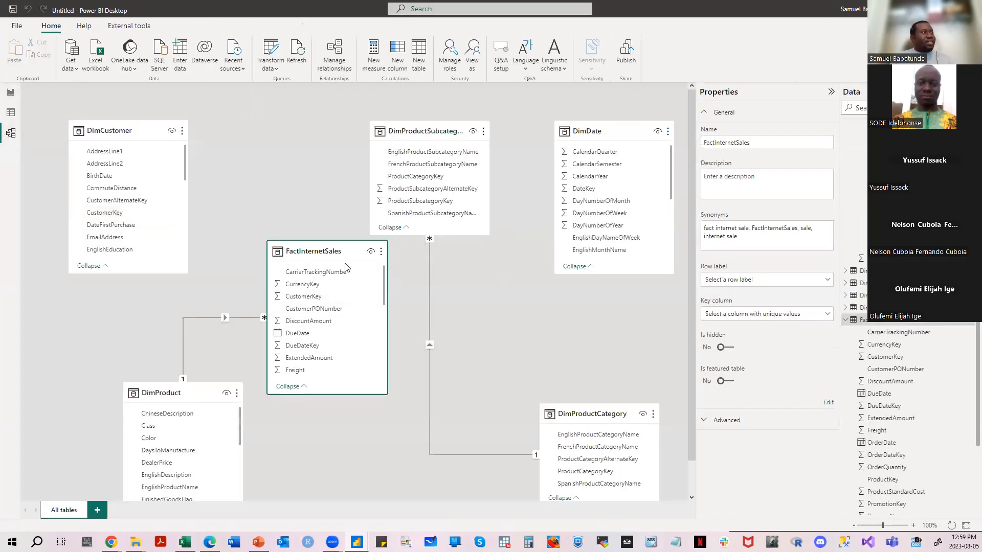
{"action": "left_click", "coordinate": [10, 93]}
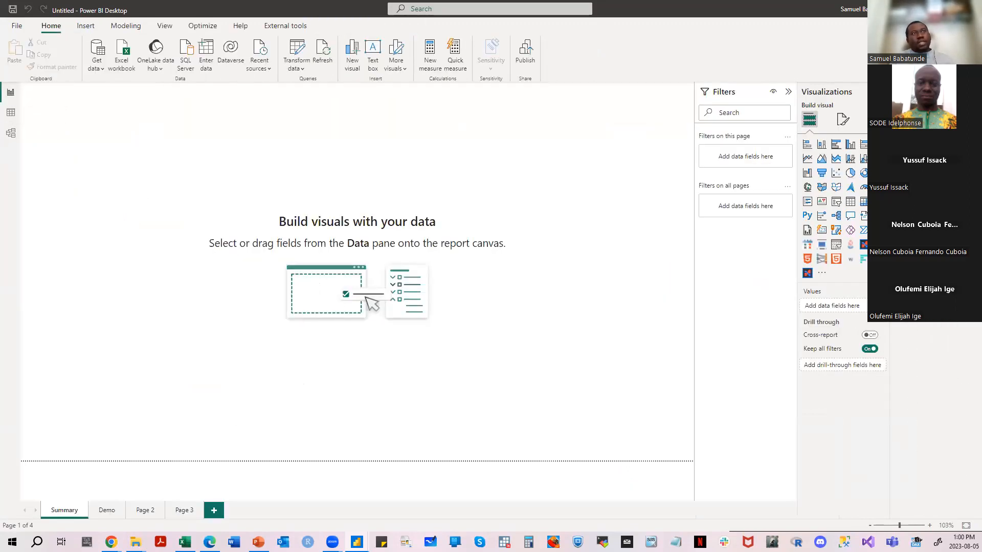
{"action": "left_click", "coordinate": [933, 191]}
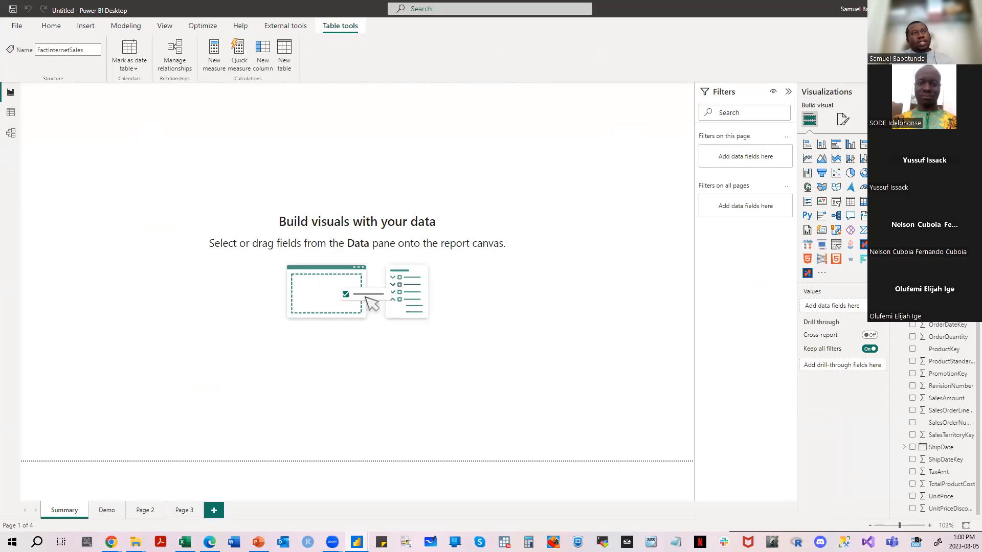
{"action": "left_click", "coordinate": [944, 215]}
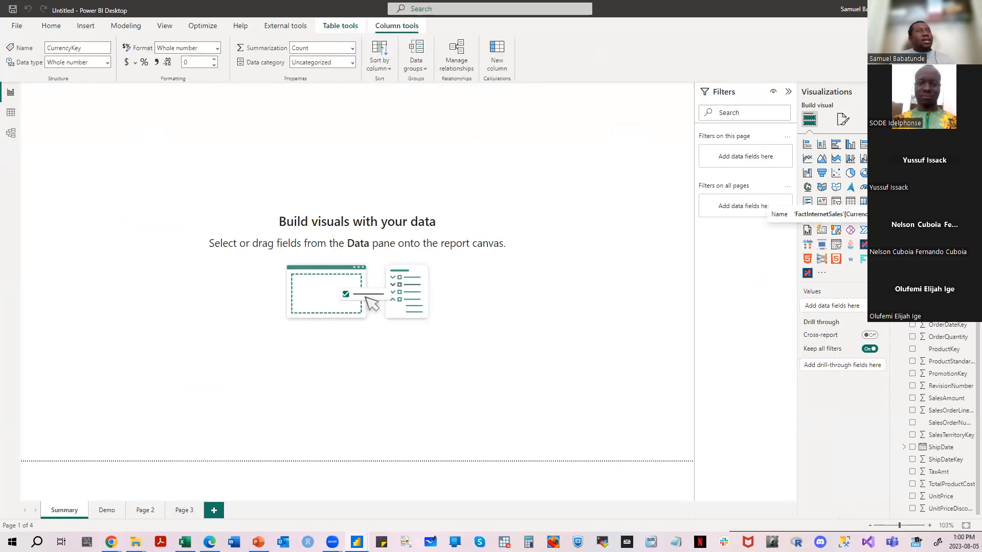
{"action": "left_click", "coordinate": [107, 63]}
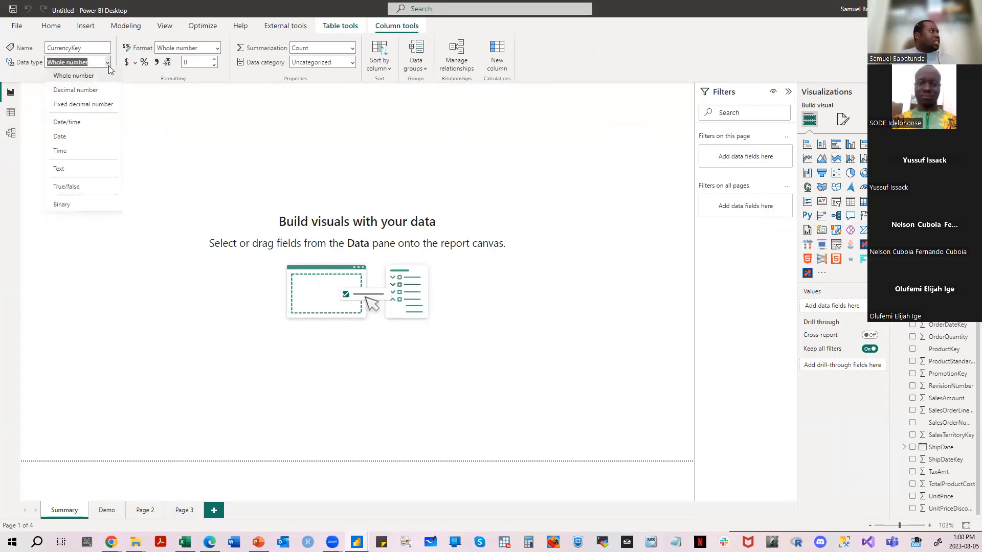
{"action": "left_click", "coordinate": [97, 174]}
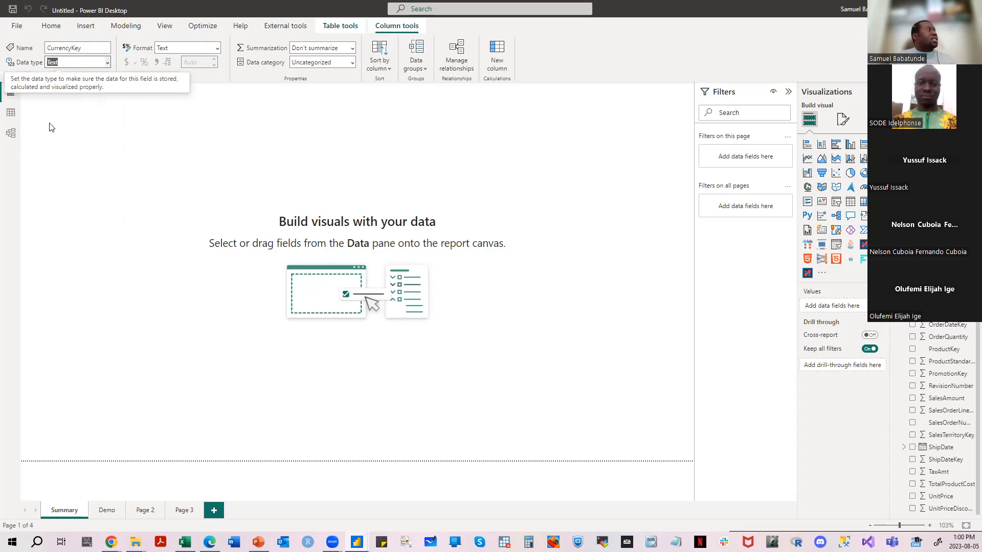
{"action": "left_click", "coordinate": [10, 114]}
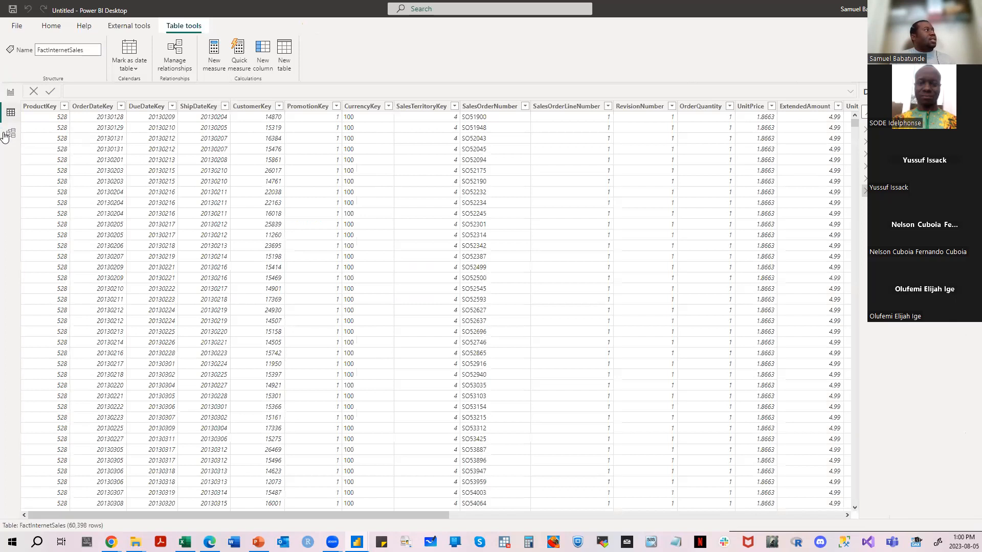
{"action": "left_click", "coordinate": [4, 135]}
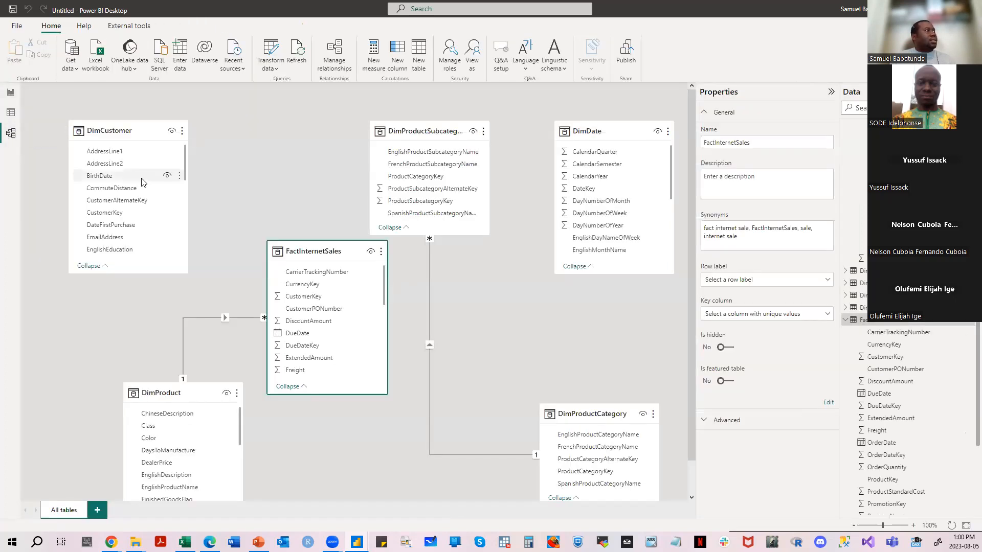
- Create a relationship from DimCustomer's CustomerKey to FactInternetSales' CurrencyKey, and review and accept its settings
{"action": "left_click_drag", "start_coordinate": [150, 217], "coordinate": [301, 285]}
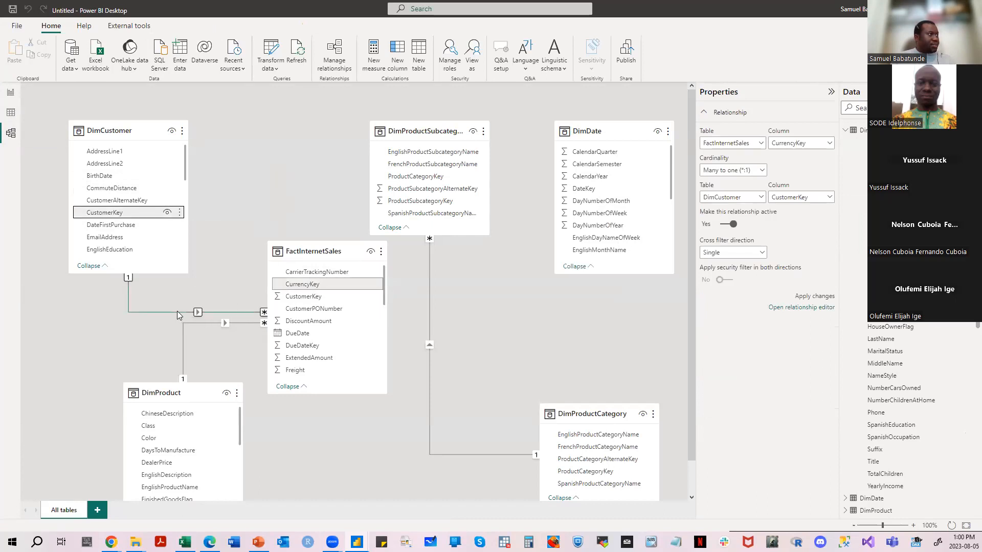
{"action": "right_click", "coordinate": [177, 311]}
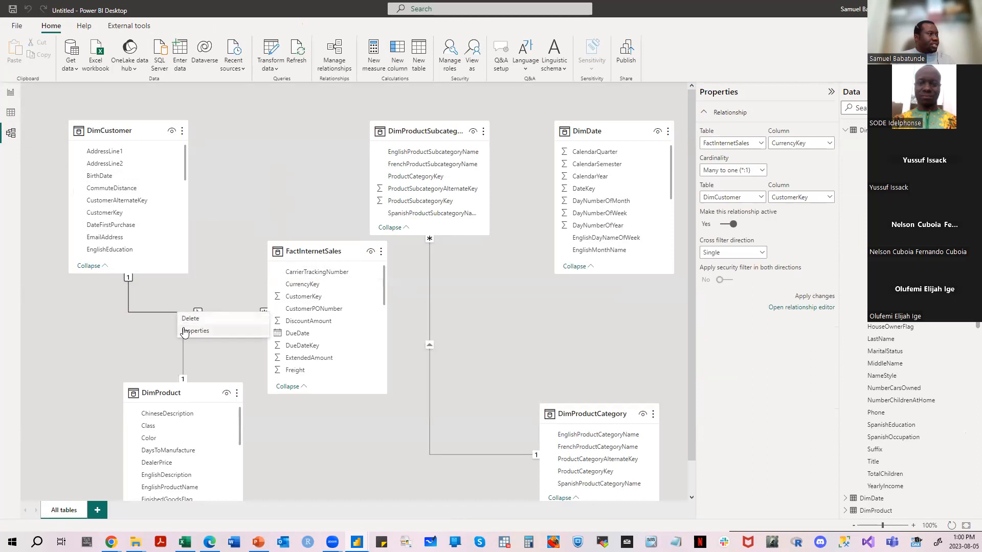
{"action": "left_click", "coordinate": [185, 331]}
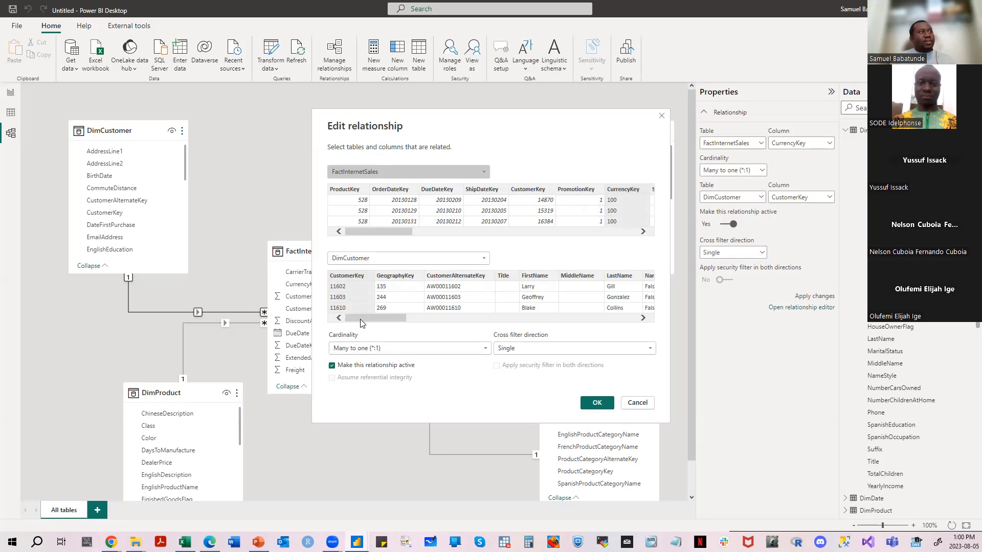
{"action": "left_click", "coordinate": [372, 276]}
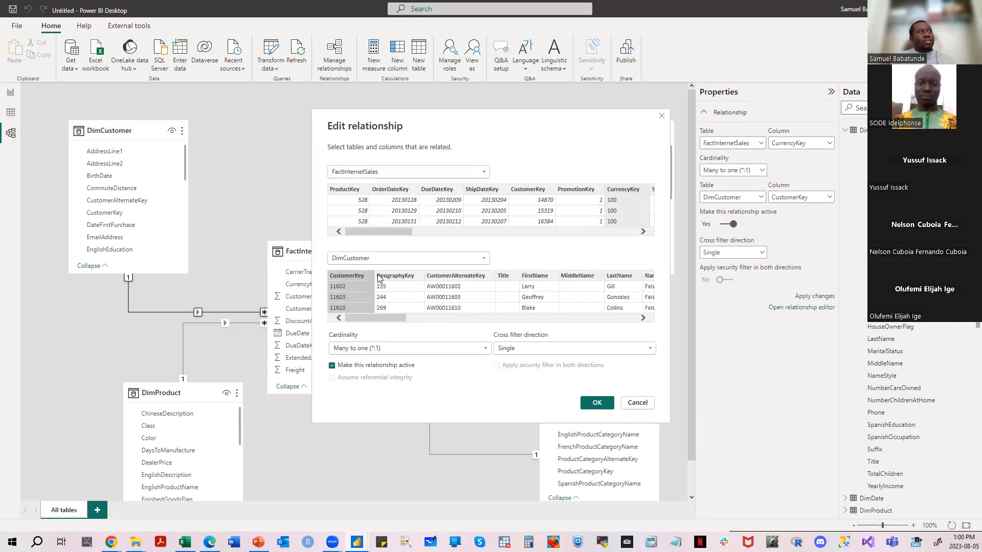
{"action": "left_click", "coordinate": [593, 402]}
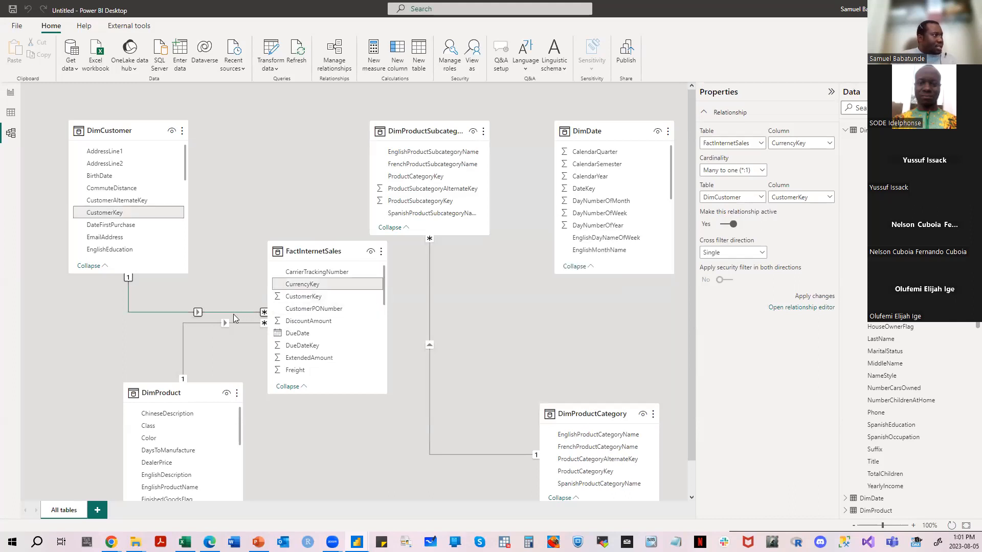
- Inspect CurrencyKey and CustomerKey in FactInternetSales, and the columns joined by its relationship with DimCustomer
{"action": "left_click", "coordinate": [298, 286]}
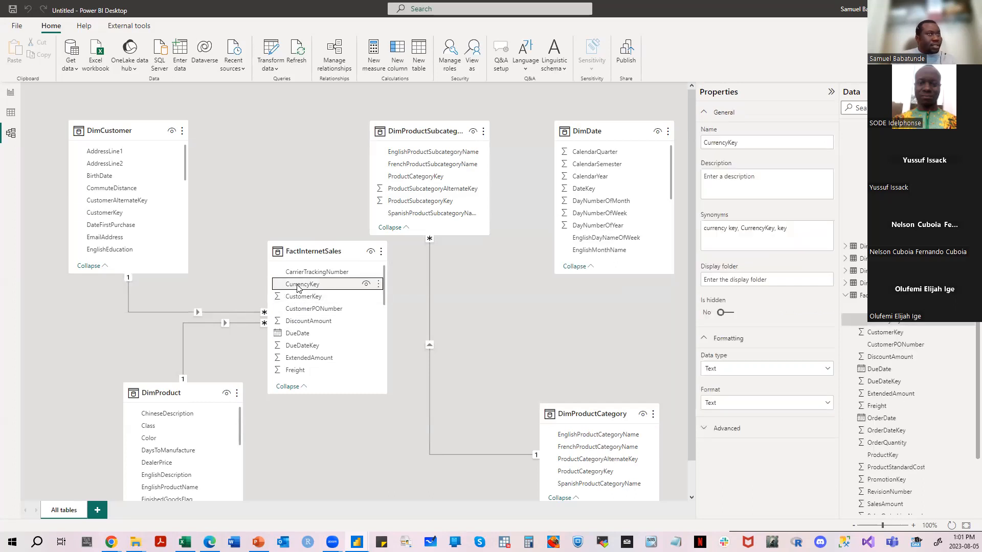
{"action": "right_click", "coordinate": [297, 288]}
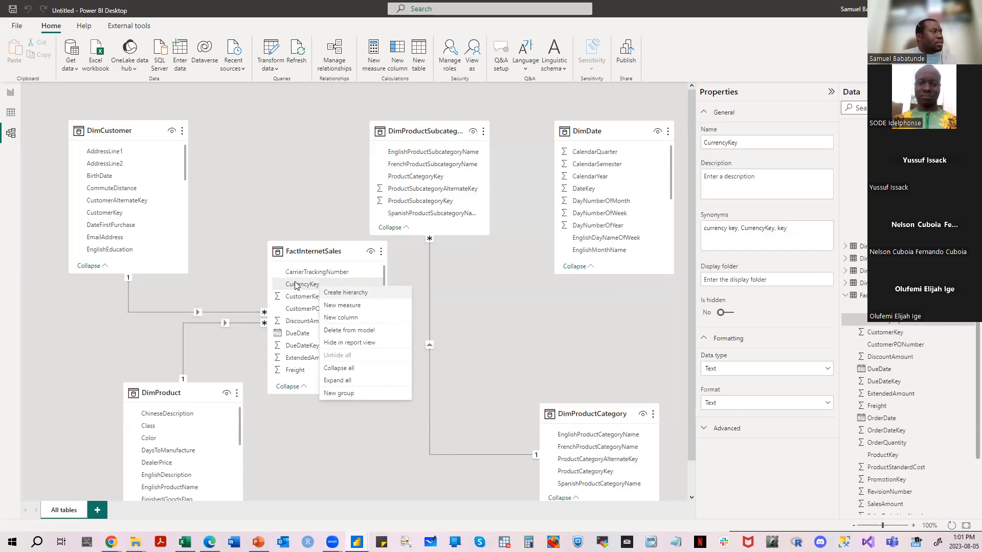
{"action": "left_click", "coordinate": [106, 214]}
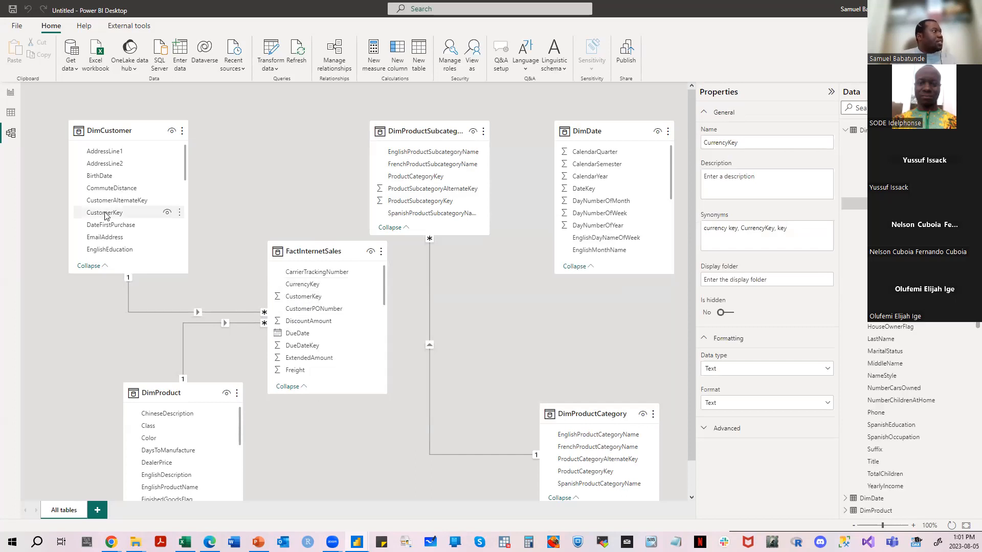
{"action": "left_click", "coordinate": [295, 299]}
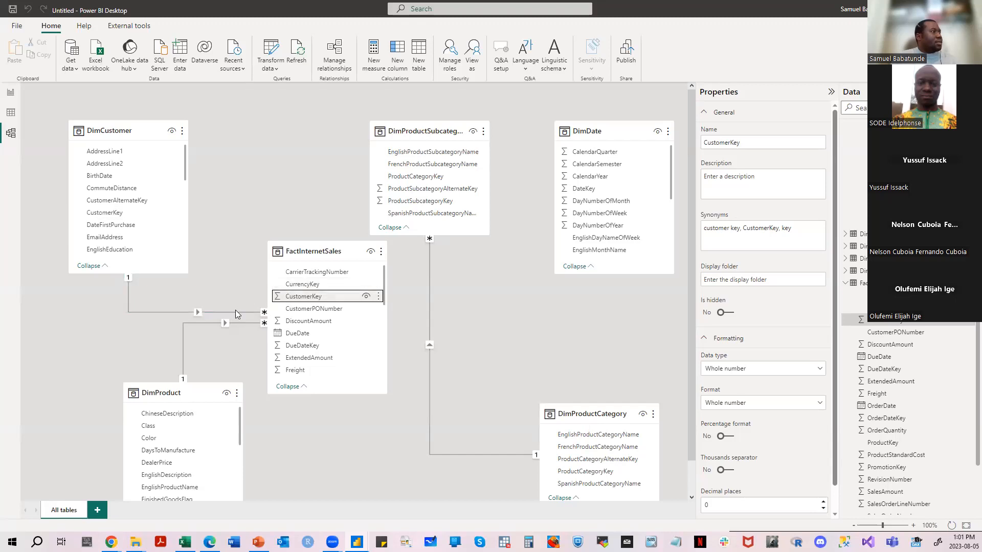
{"action": "scroll", "coordinate": [235, 310], "scroll_direction": "down", "scroll_amount": 1}
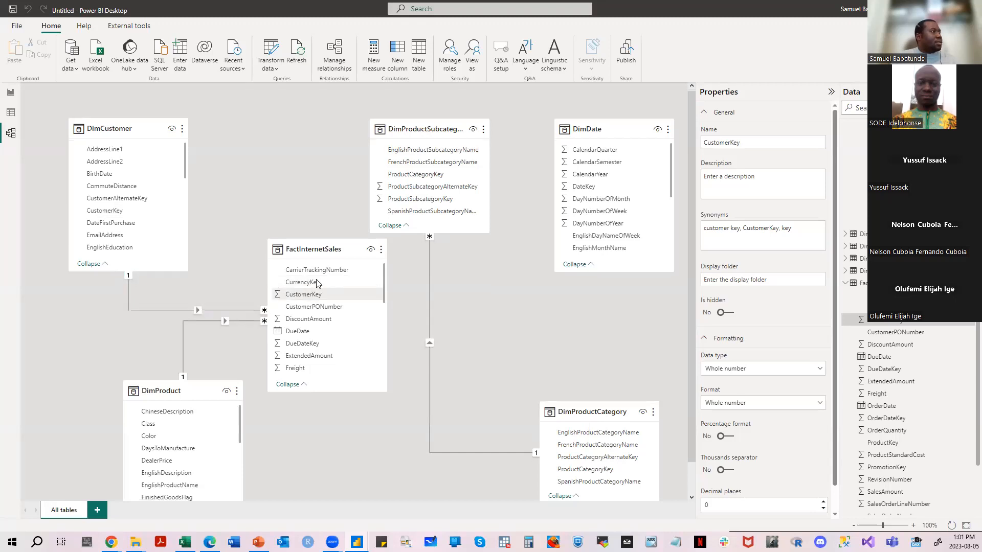
{"action": "left_click", "coordinate": [163, 309]}
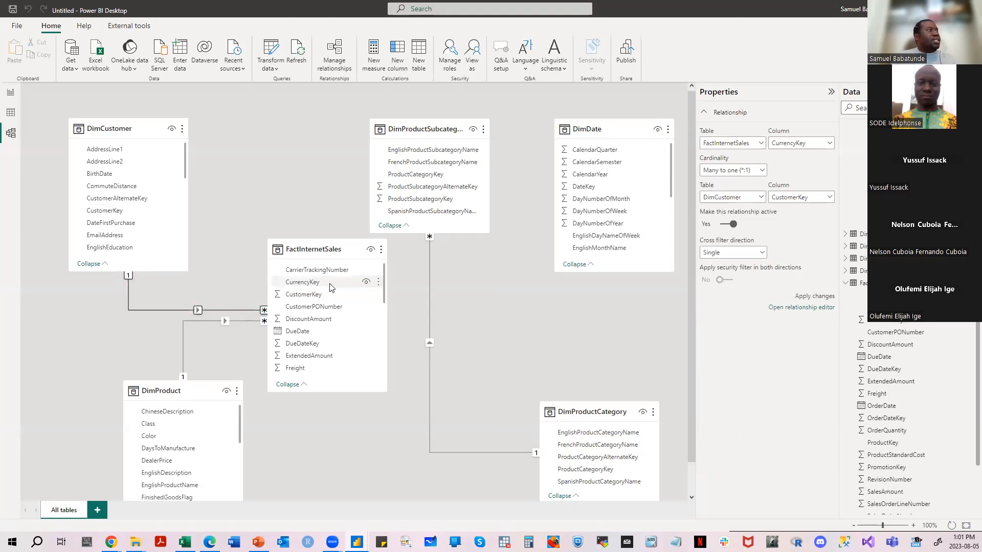
{"action": "left_click", "coordinate": [306, 285]}
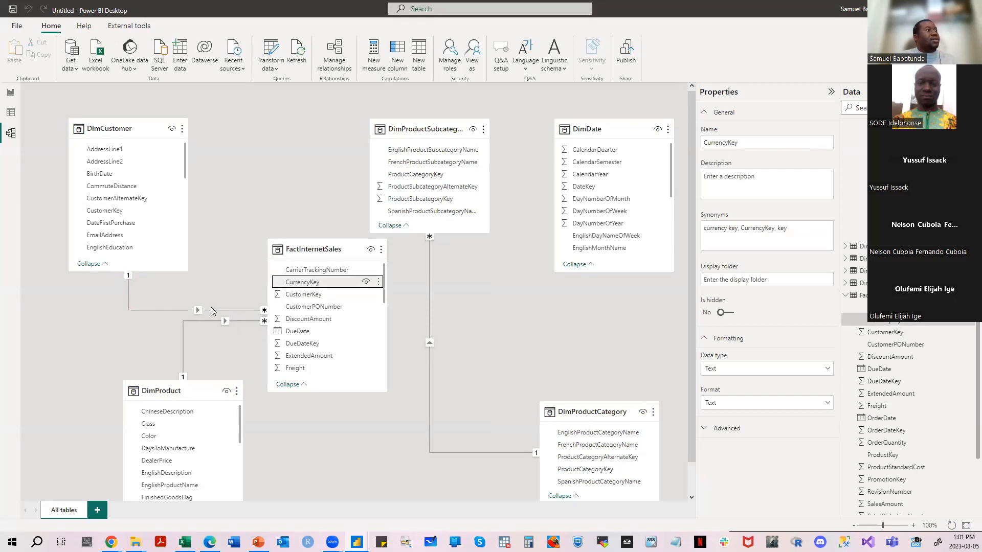
- Edit the relationship between FactInternetSales and DimCustomer so that it uses CustomerKey as the FactInternetSales column
{"action": "right_click", "coordinate": [207, 309]}
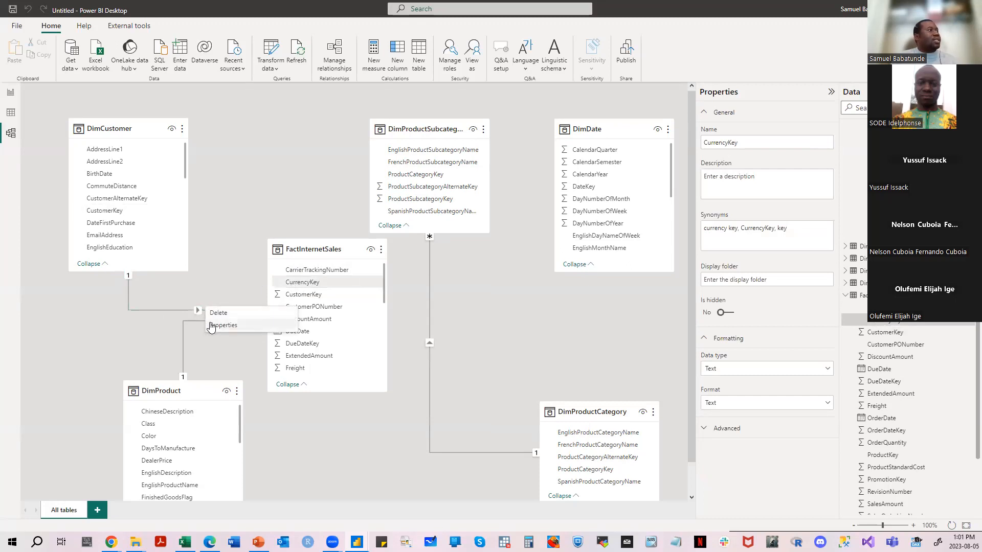
{"action": "left_click", "coordinate": [212, 327]}
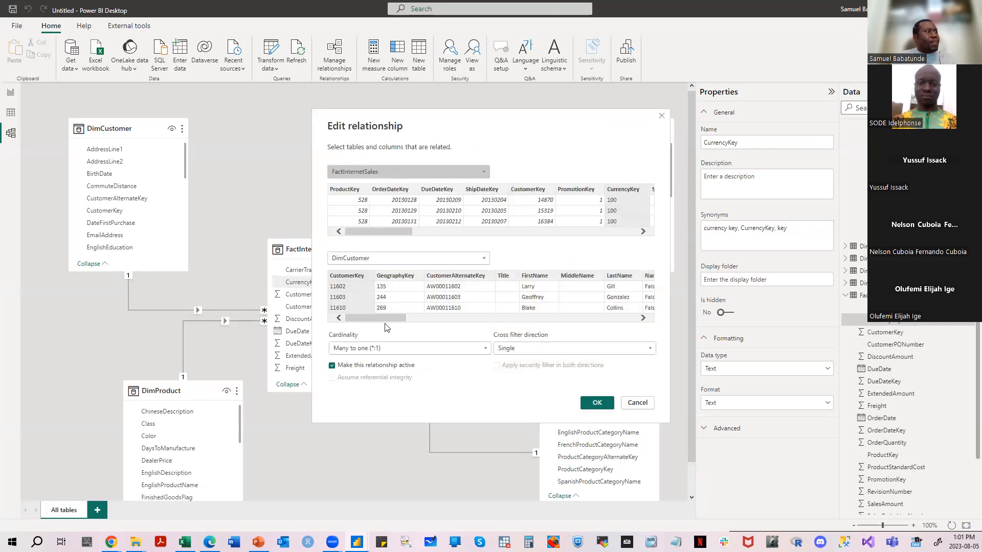
{"action": "left_click_drag", "start_coordinate": [401, 231], "coordinate": [379, 236]}
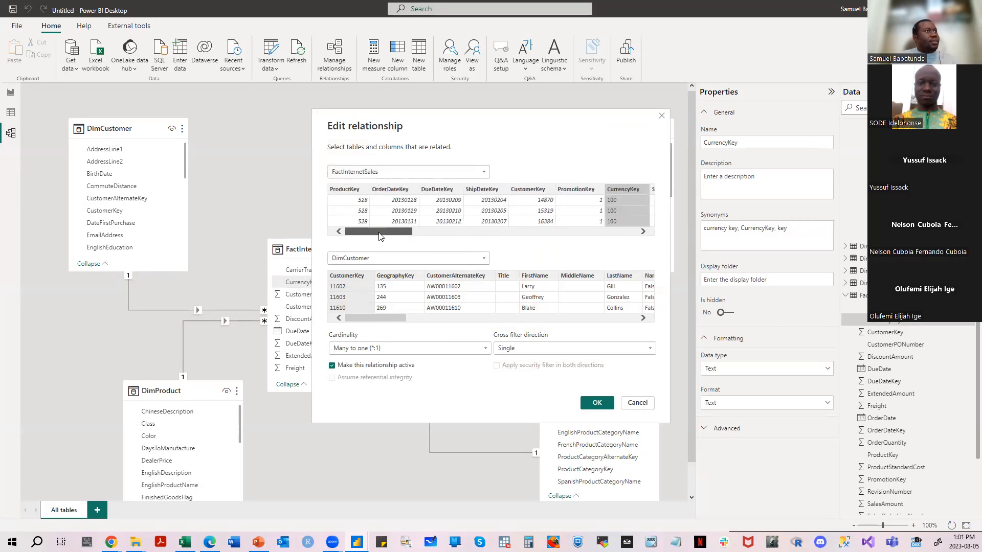
{"action": "left_click", "coordinate": [517, 193]}
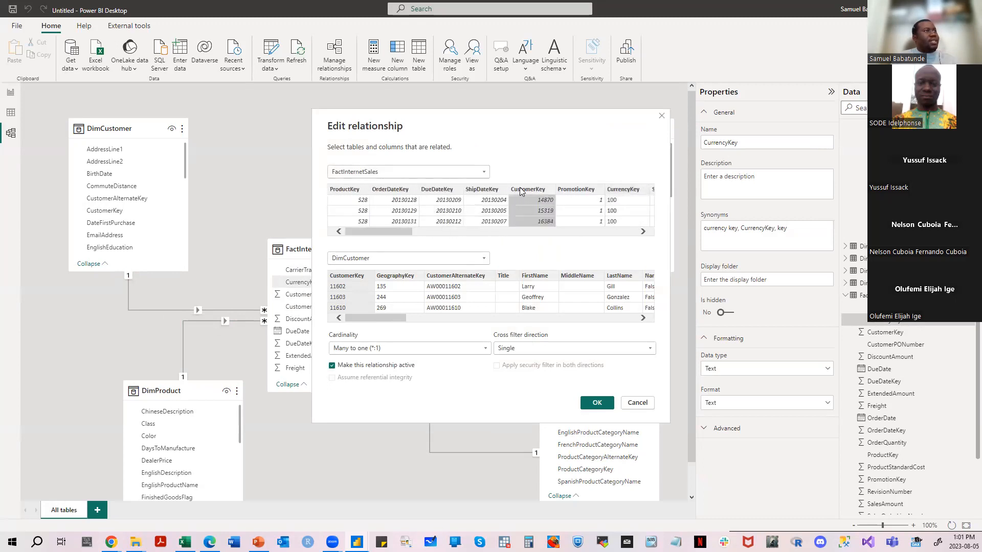
{"action": "left_click", "coordinate": [597, 403]}
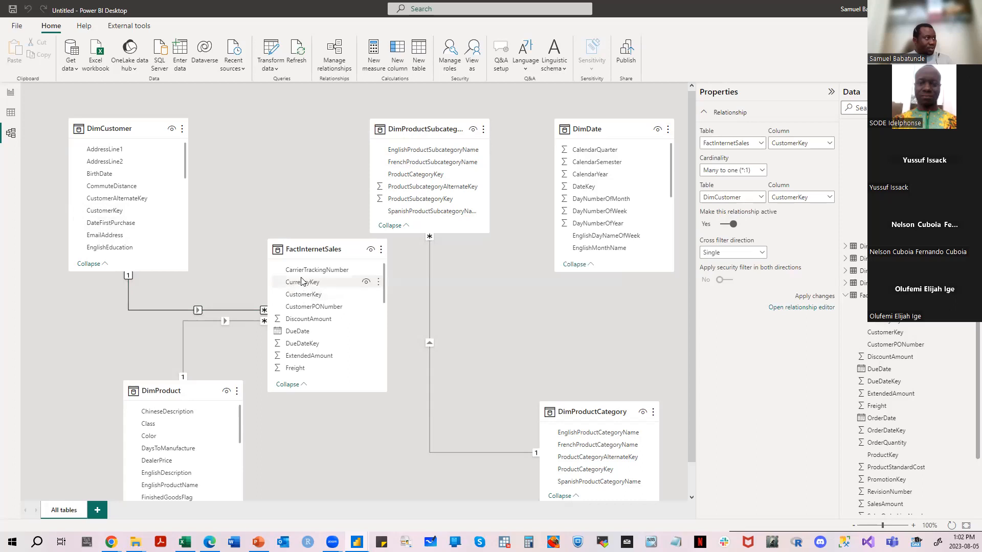
- Look through the list of columns in the DimCustomer table
{"action": "scroll", "coordinate": [145, 225], "scroll_direction": "down", "scroll_amount": 5}
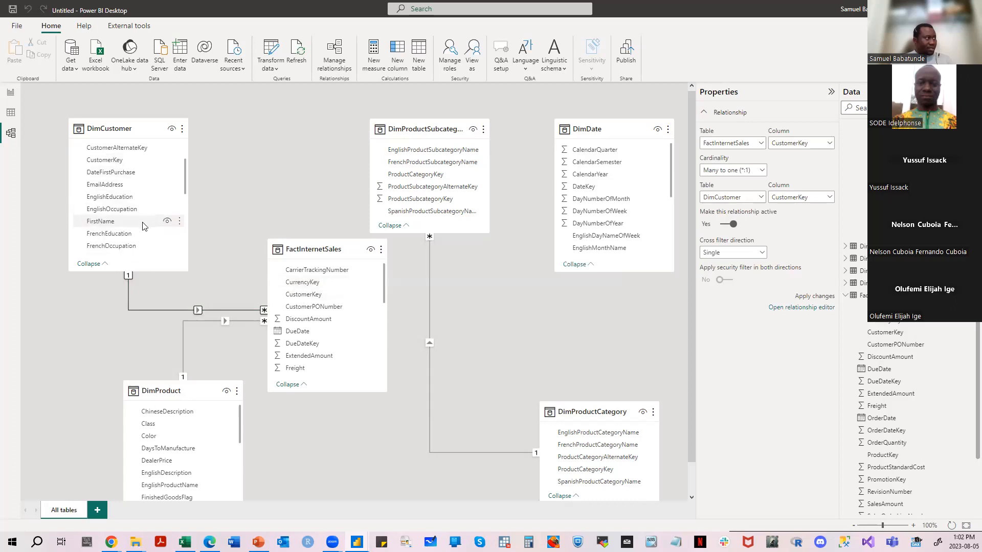
{"action": "scroll", "coordinate": [147, 231], "scroll_direction": "down", "scroll_amount": 6}
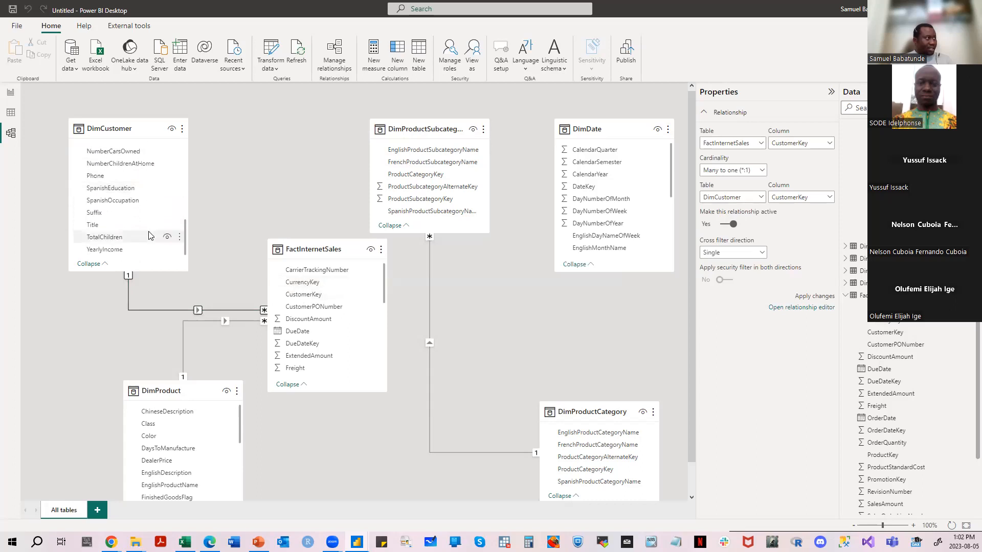
{"action": "scroll", "coordinate": [146, 194], "scroll_direction": "up", "scroll_amount": 7}
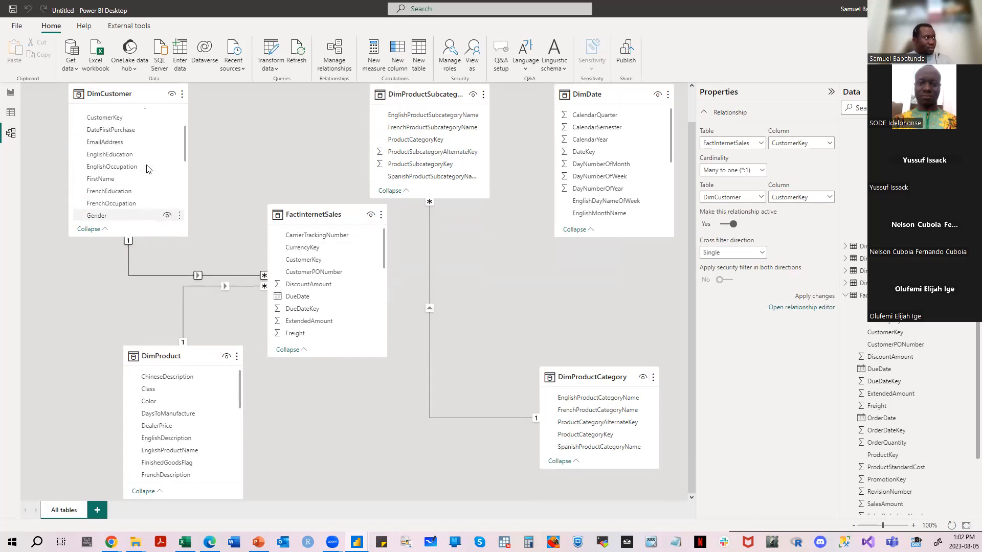
{"action": "scroll", "coordinate": [146, 168], "scroll_direction": "up", "scroll_amount": 1}
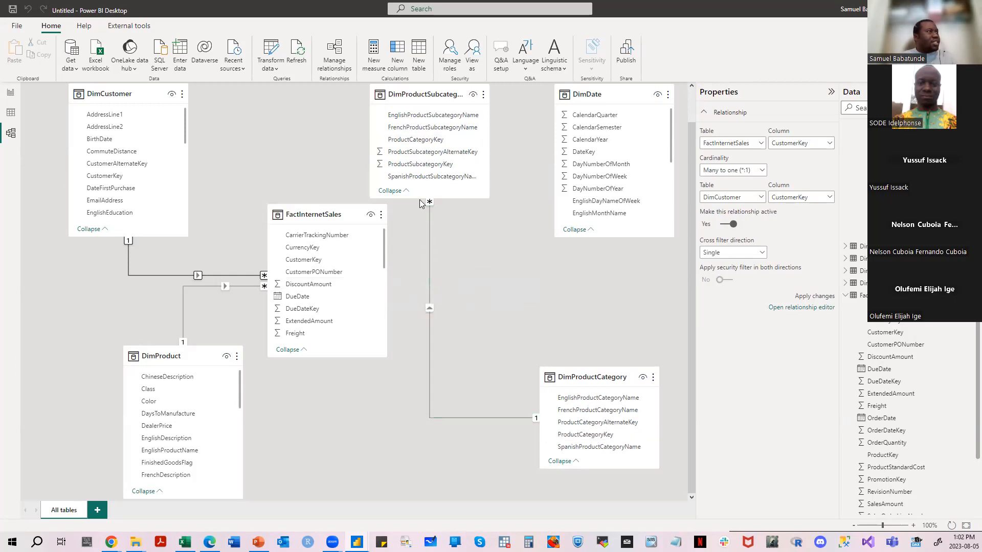
- Inspect the relationship between the product subcategory and category tables, and the properties of ProductKey in FactInternetSales
{"action": "left_click", "coordinate": [429, 239]}
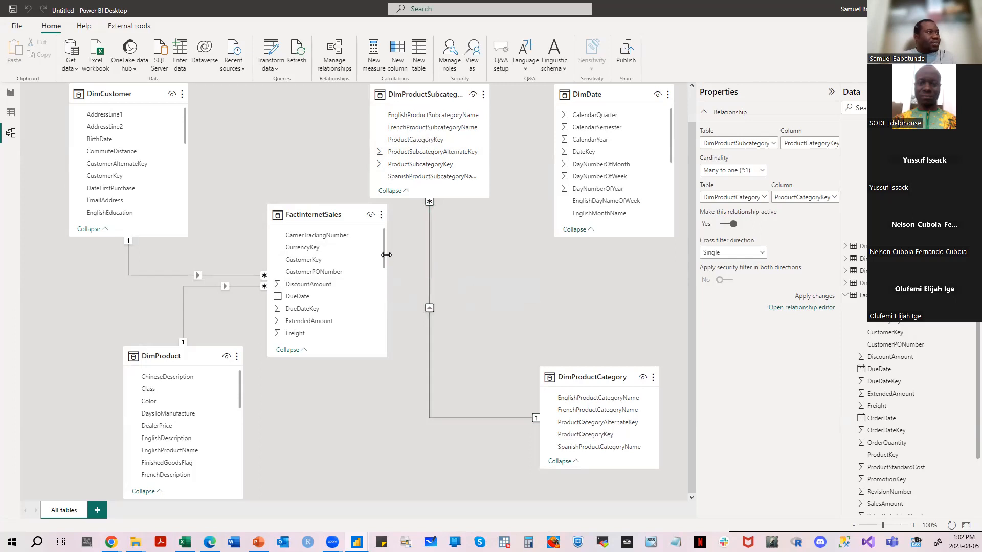
{"action": "left_click_drag", "start_coordinate": [384, 249], "coordinate": [384, 299]}
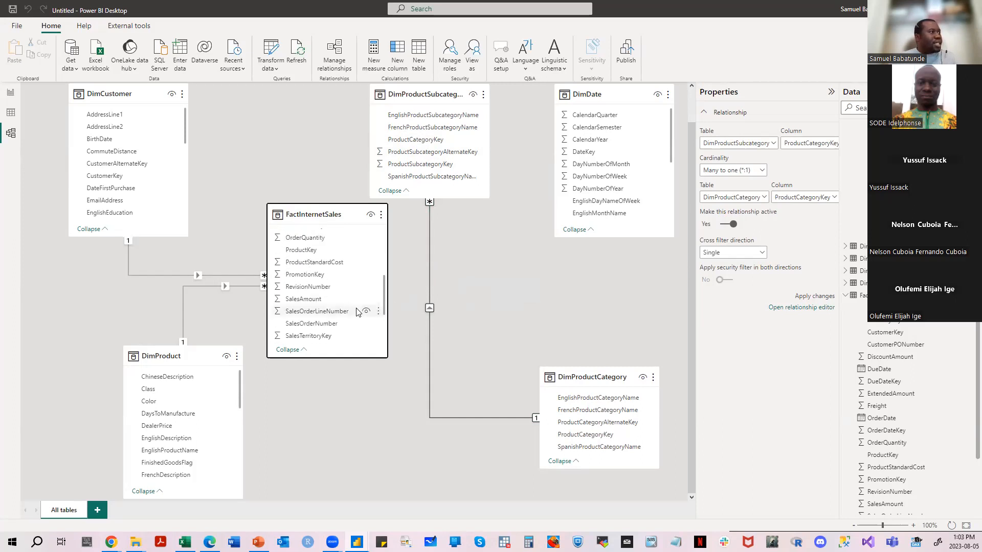
{"action": "left_click", "coordinate": [325, 253]}
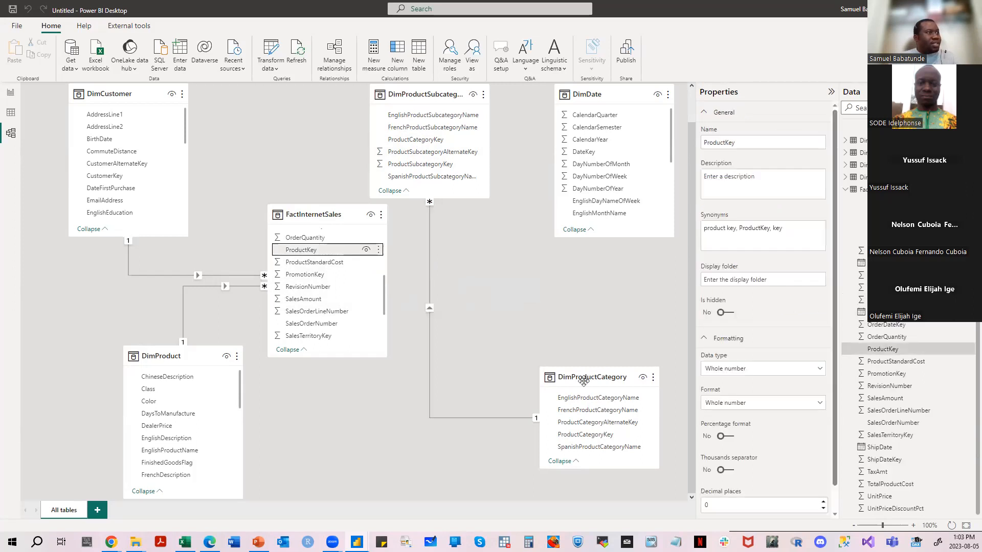
- Move the DimProductCategory table closer beneath DimProductSubcategory, and examine the FactInternetSales–DimProduct relationship and DimProduct's columns
{"action": "left_click_drag", "start_coordinate": [584, 380], "coordinate": [509, 319]}
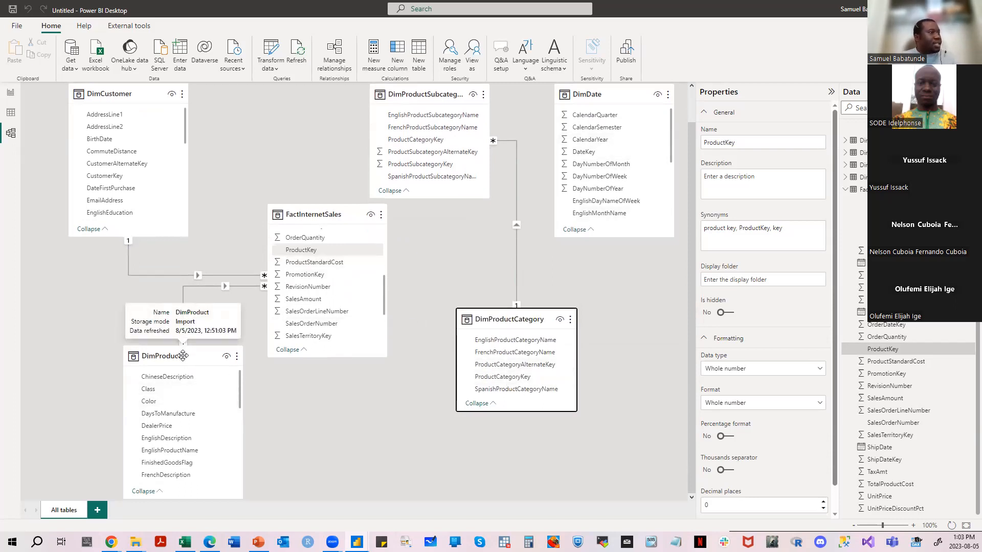
{"action": "left_click", "coordinate": [199, 285]}
{"action": "scroll", "coordinate": [204, 458], "scroll_direction": "down", "scroll_amount": 4}
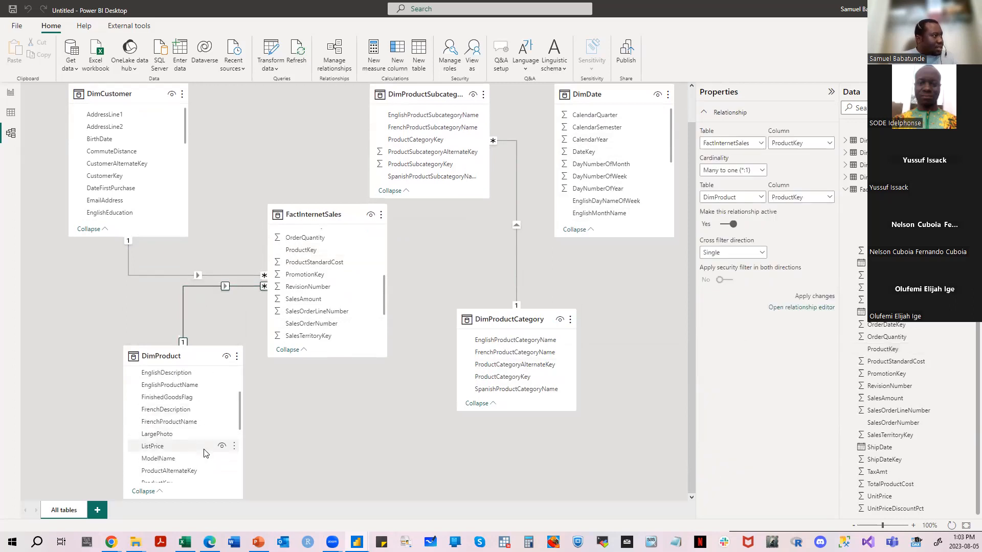
{"action": "scroll", "coordinate": [206, 453], "scroll_direction": "down", "scroll_amount": 3}
{"action": "scroll", "coordinate": [204, 452], "scroll_direction": "up", "scroll_amount": 3}
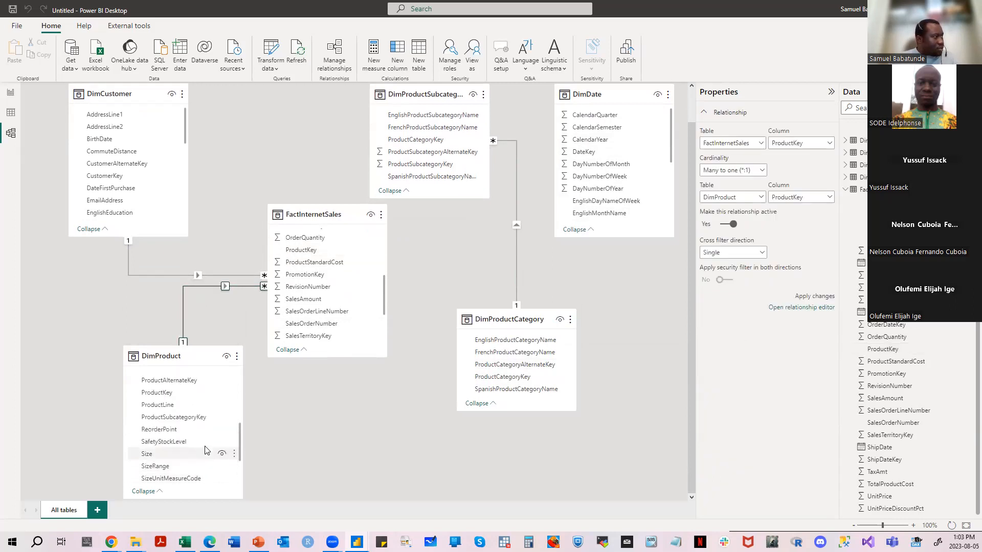
- Inspect the FactInternetSales–DimProduct relationship and the properties of ProductCategoryKey in the DimProductCategory table
{"action": "right_click", "coordinate": [207, 285]}
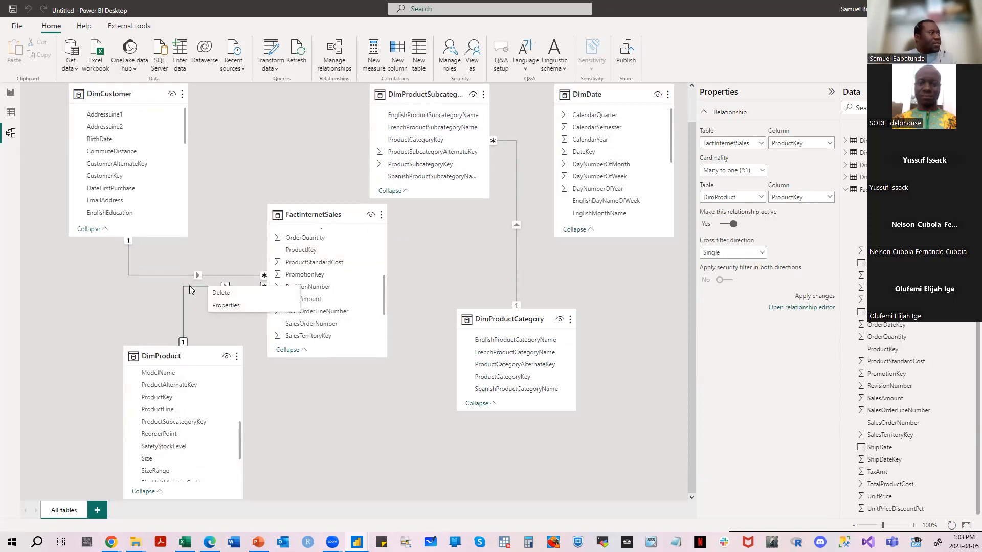
{"action": "left_click", "coordinate": [190, 285]}
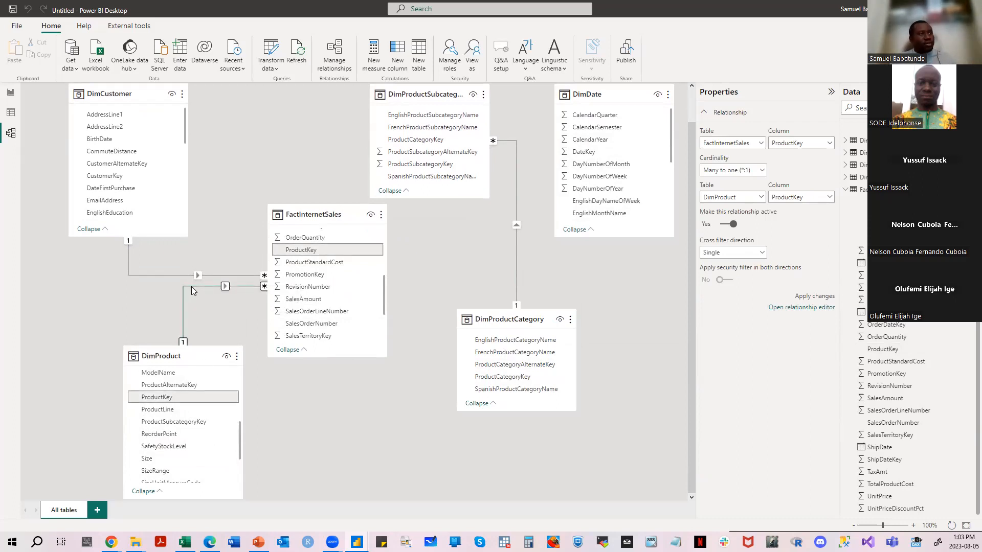
{"action": "left_click_drag", "start_coordinate": [500, 322], "coordinate": [502, 320]}
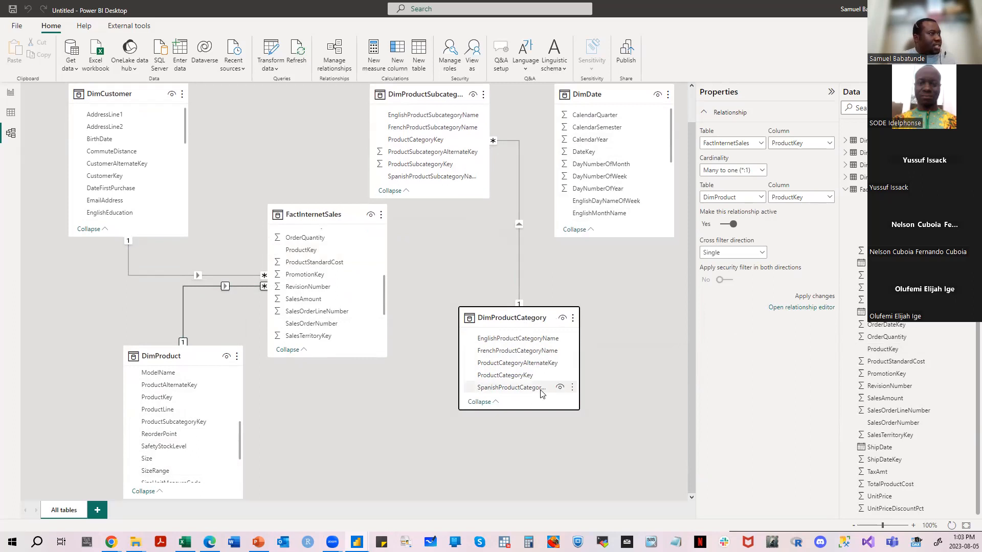
{"action": "left_click", "coordinate": [509, 379]}
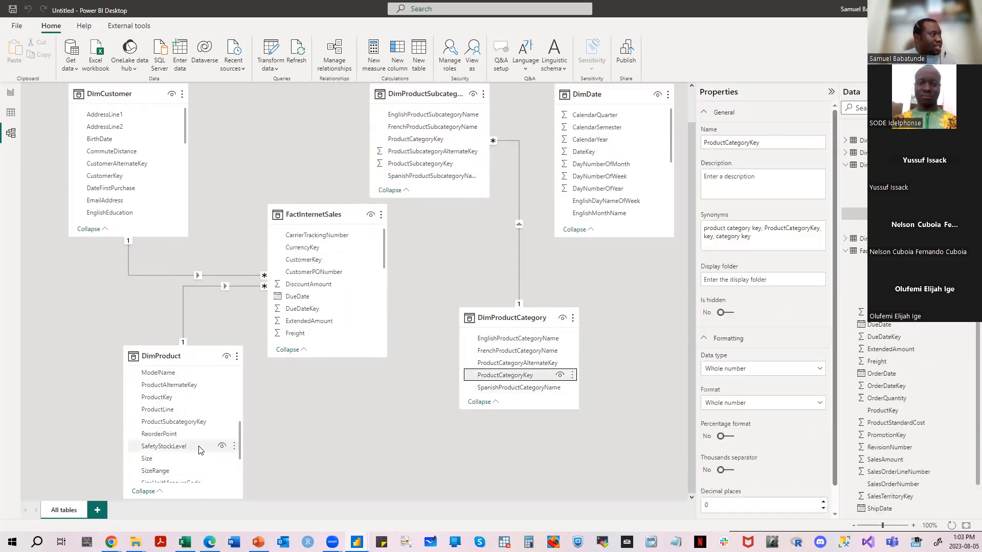
- Check ProductSubcategoryKey in DimProduct and DimProductSubcategory, and create a relationship between the two tables on that column
{"action": "scroll", "coordinate": [185, 441], "scroll_direction": "down", "scroll_amount": 2}
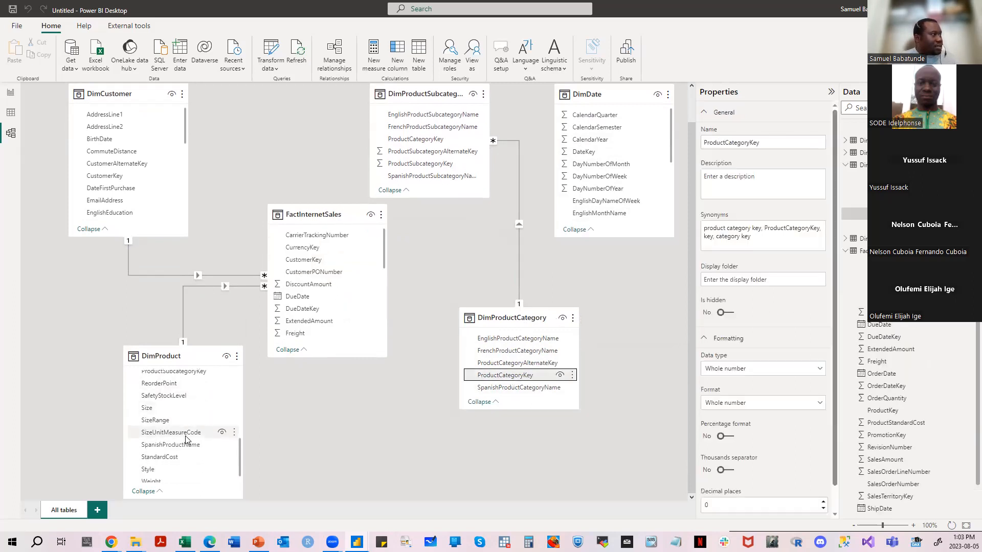
{"action": "scroll", "coordinate": [185, 438], "scroll_direction": "up", "scroll_amount": 5}
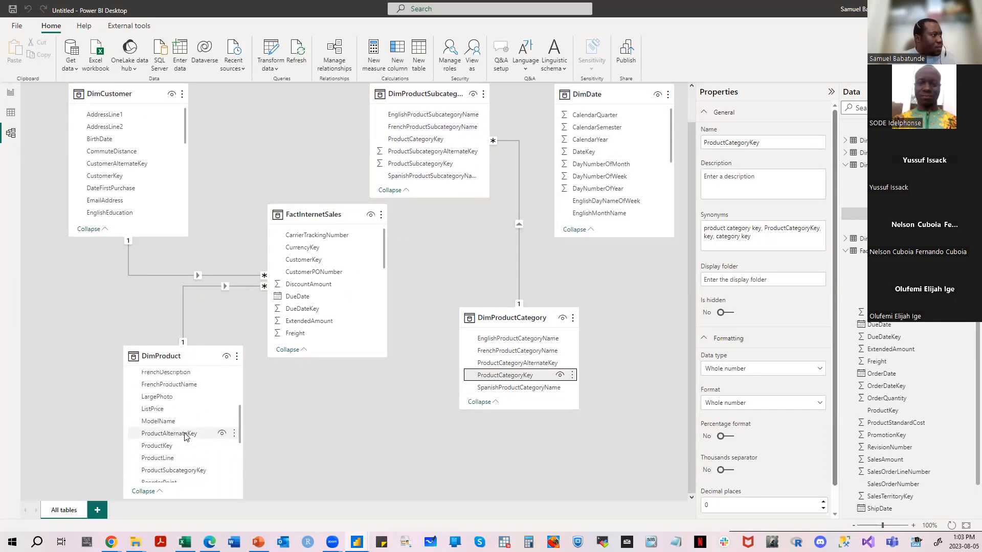
{"action": "scroll", "coordinate": [187, 435], "scroll_direction": "up", "scroll_amount": 2}
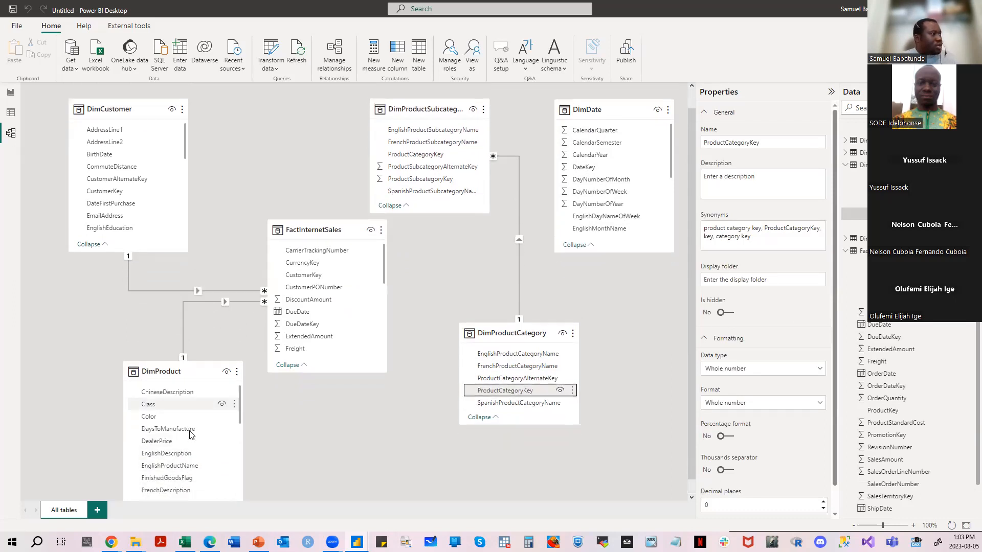
{"action": "scroll", "coordinate": [198, 449], "scroll_direction": "down", "scroll_amount": 2}
{"action": "scroll", "coordinate": [198, 446], "scroll_direction": "down", "scroll_amount": 4}
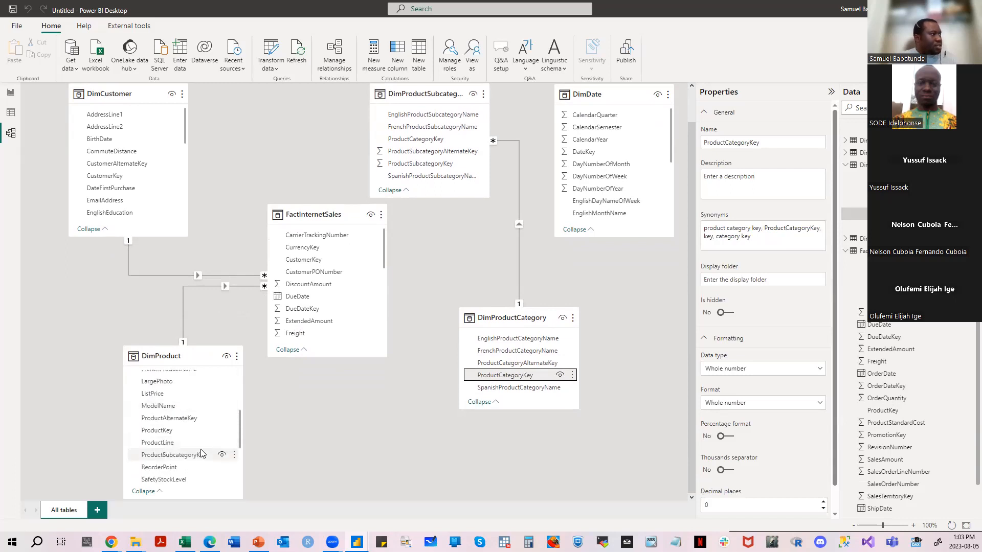
{"action": "left_click", "coordinate": [200, 445]}
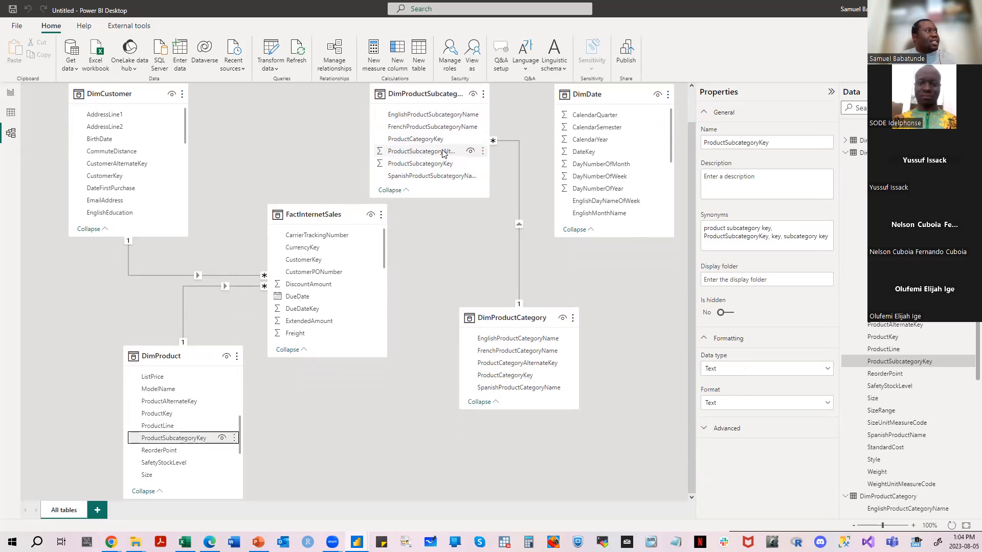
{"action": "left_click", "coordinate": [419, 163]}
{"action": "scroll", "coordinate": [214, 422], "scroll_direction": "down", "scroll_amount": 5}
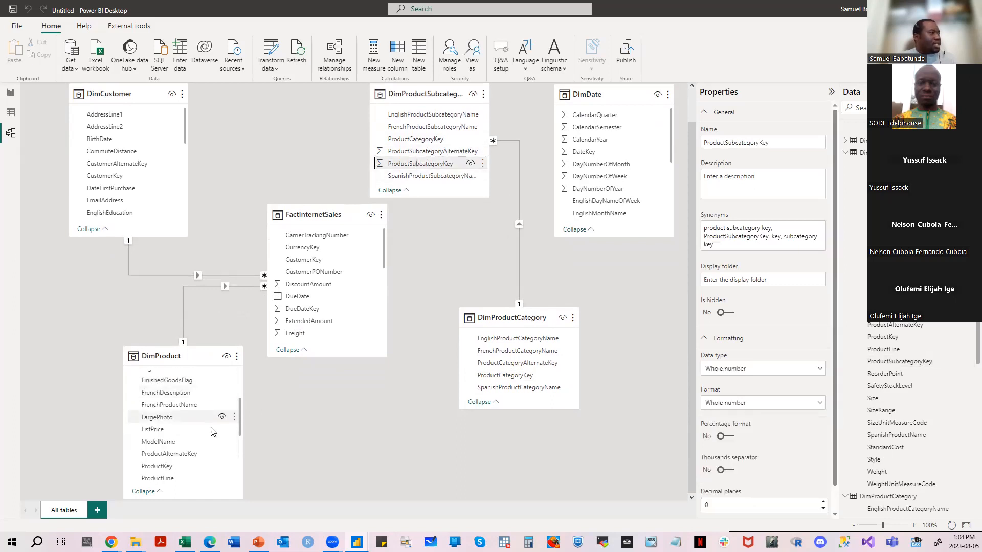
{"action": "left_click_drag", "start_coordinate": [200, 456], "coordinate": [409, 165]}
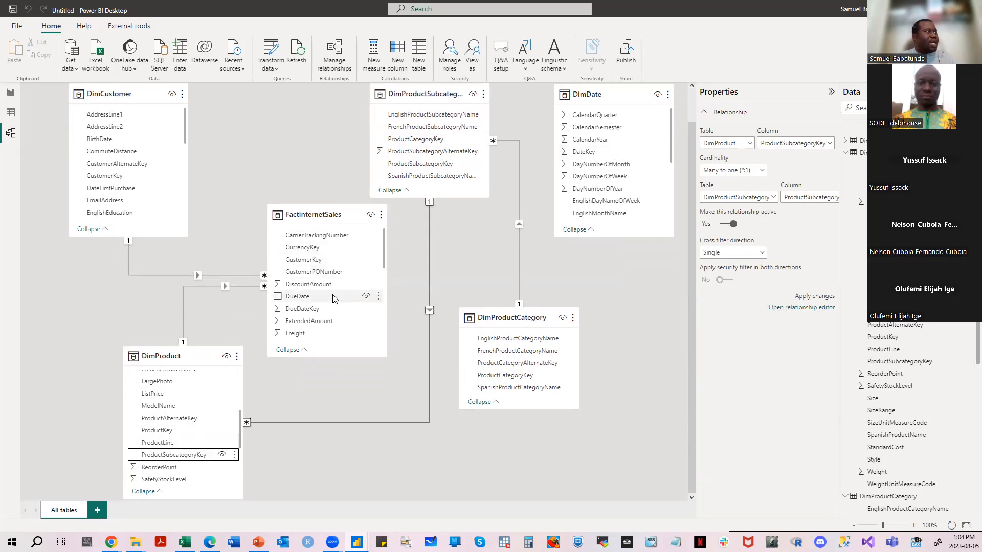
- Examine the properties of DateKey in DimDate and look through the columns of FactInternetSales, DimDate and DimProduct
{"action": "left_click", "coordinate": [584, 153]}
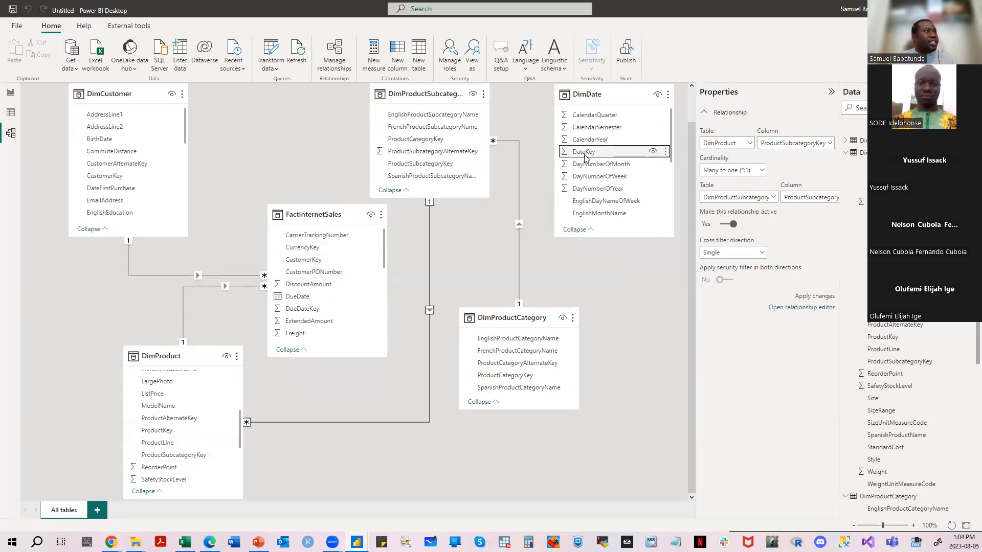
{"action": "scroll", "coordinate": [317, 318], "scroll_direction": "down", "scroll_amount": 2}
{"action": "scroll", "coordinate": [317, 312], "scroll_direction": "up", "scroll_amount": 3}
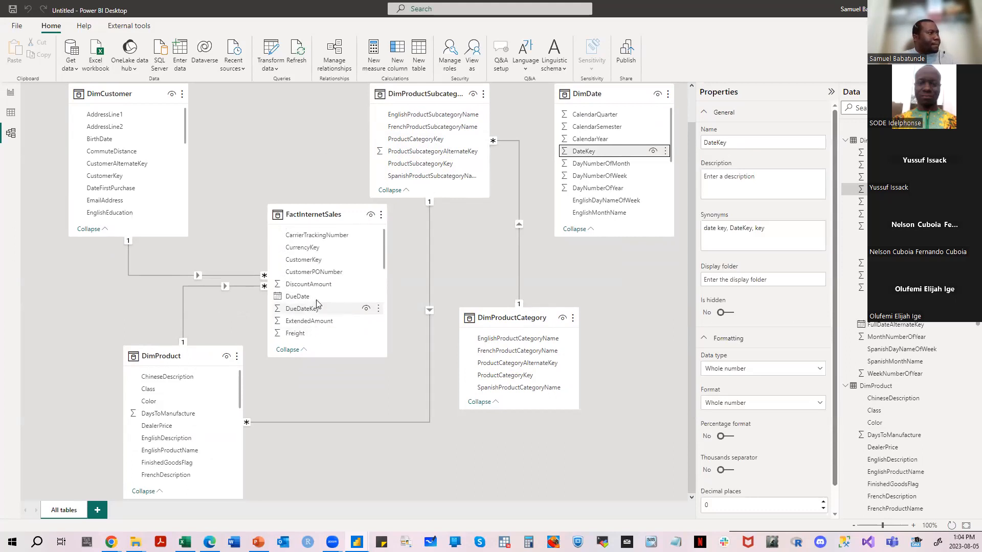
{"action": "scroll", "coordinate": [319, 305], "scroll_direction": "down", "scroll_amount": 5}
{"action": "scroll", "coordinate": [328, 307], "scroll_direction": "down", "scroll_amount": 3}
{"action": "scroll", "coordinate": [328, 309], "scroll_direction": "up", "scroll_amount": 8}
{"action": "scroll", "coordinate": [629, 181], "scroll_direction": "up", "scroll_amount": 1}
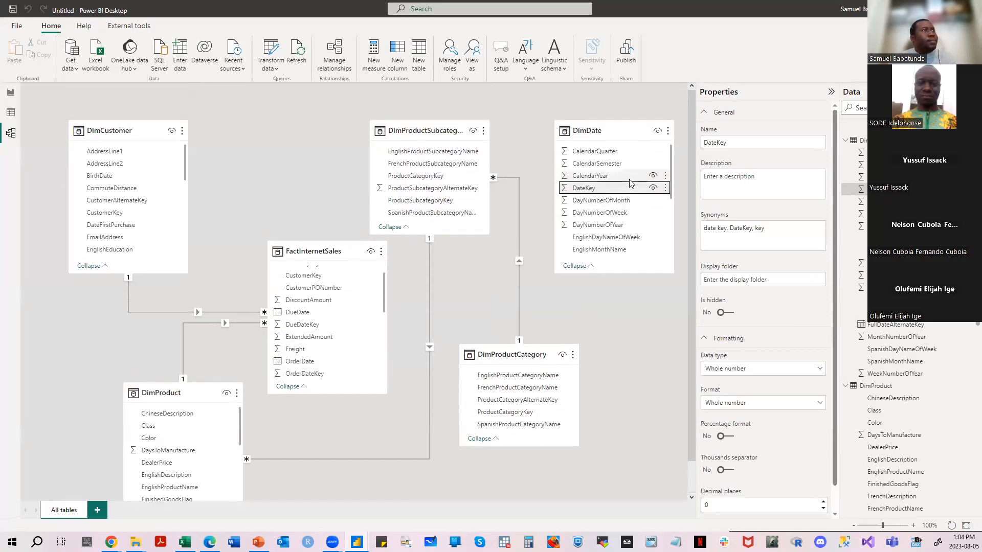
{"action": "scroll", "coordinate": [345, 299], "scroll_direction": "up", "scroll_amount": 1}
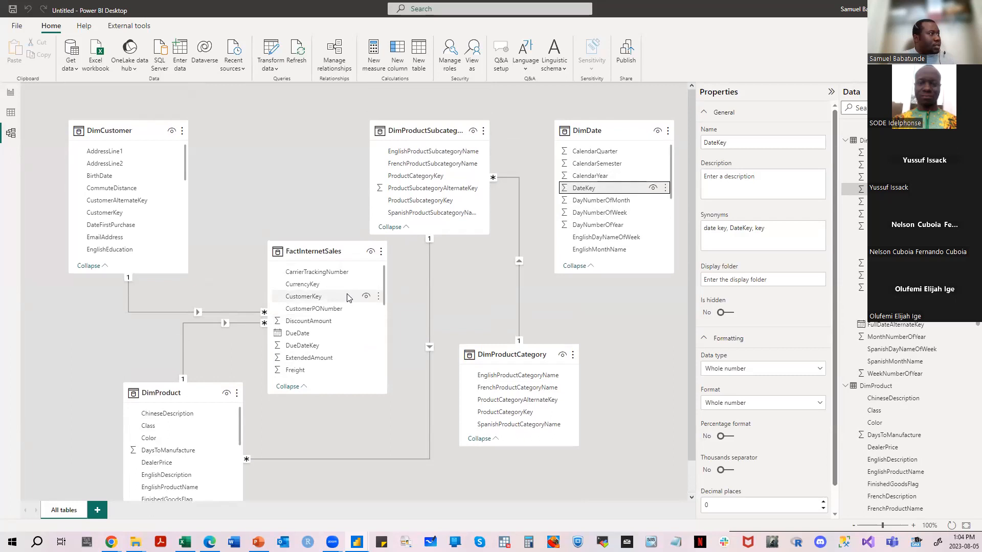
{"action": "scroll", "coordinate": [347, 296], "scroll_direction": "down", "scroll_amount": 2}
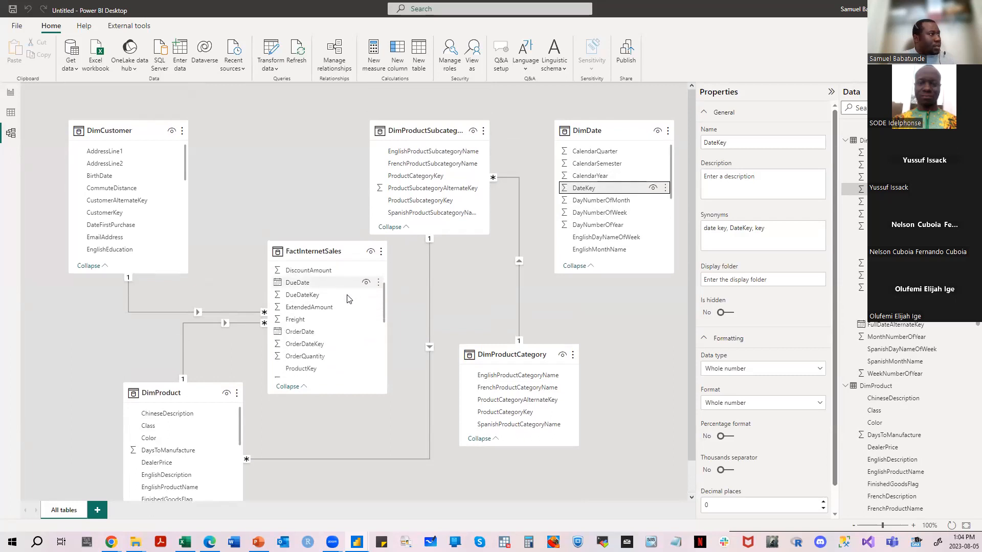
{"action": "scroll", "coordinate": [347, 299], "scroll_direction": "down", "scroll_amount": 1}
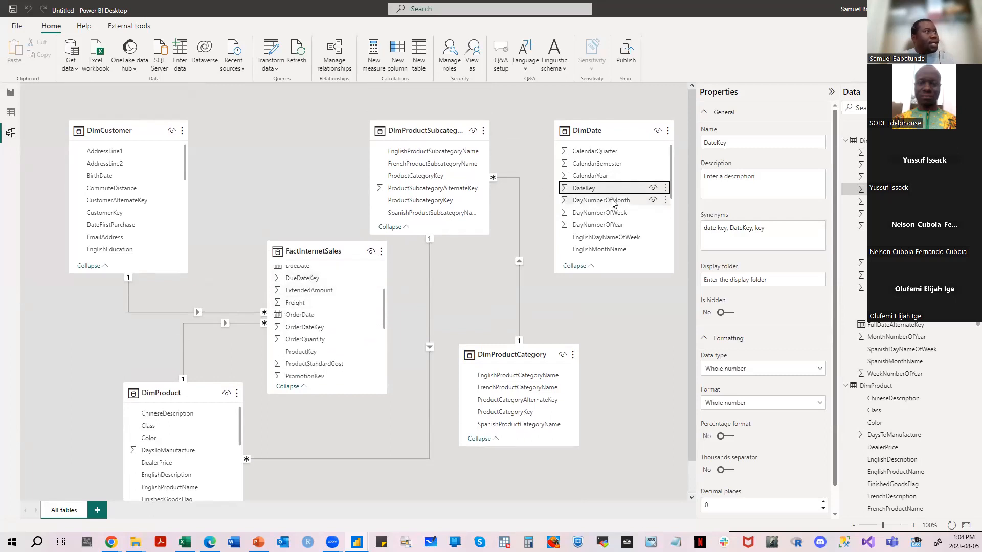
{"action": "scroll", "coordinate": [619, 225], "scroll_direction": "down", "scroll_amount": 3}
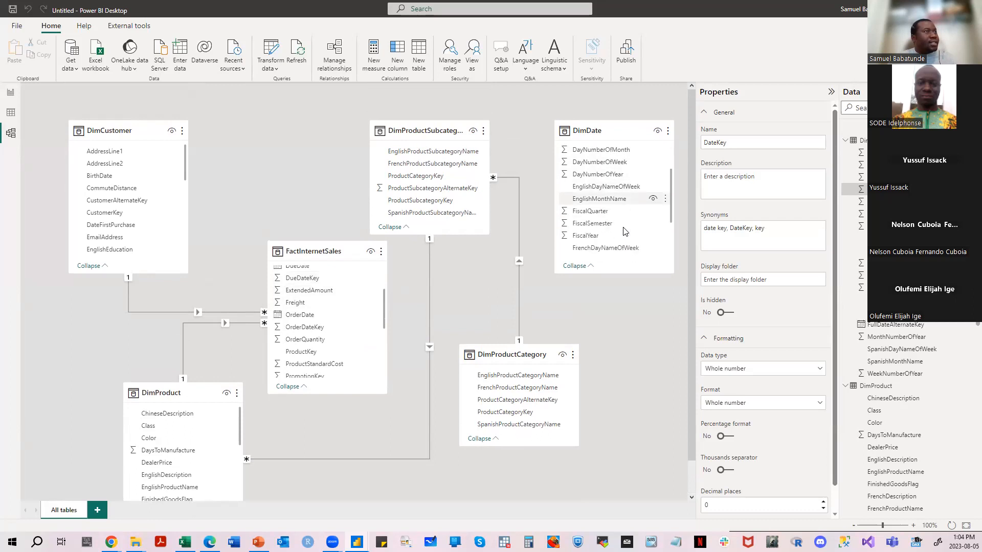
{"action": "scroll", "coordinate": [624, 231], "scroll_direction": "down", "scroll_amount": 1}
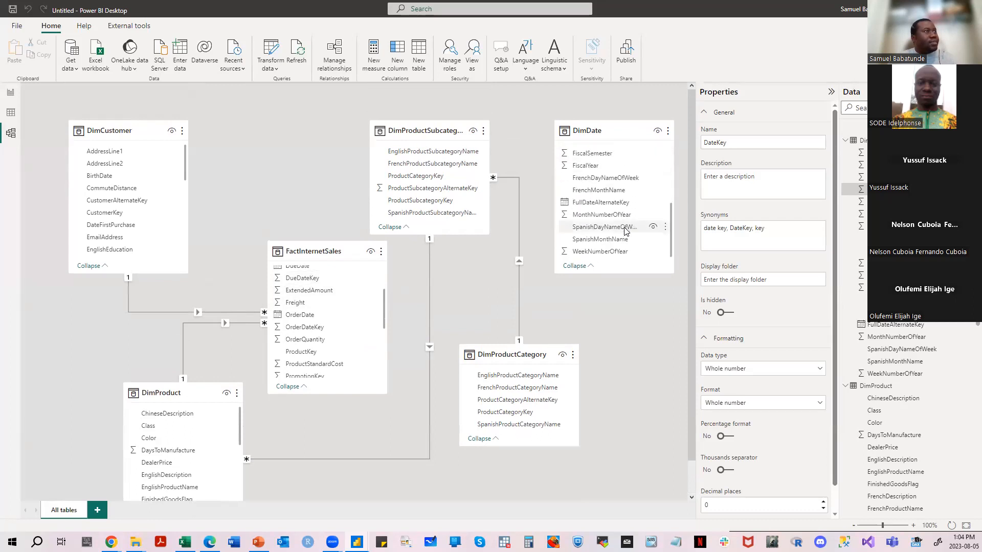
{"action": "scroll", "coordinate": [625, 231], "scroll_direction": "down", "scroll_amount": 2}
{"action": "scroll", "coordinate": [625, 220], "scroll_direction": "up", "scroll_amount": 4}
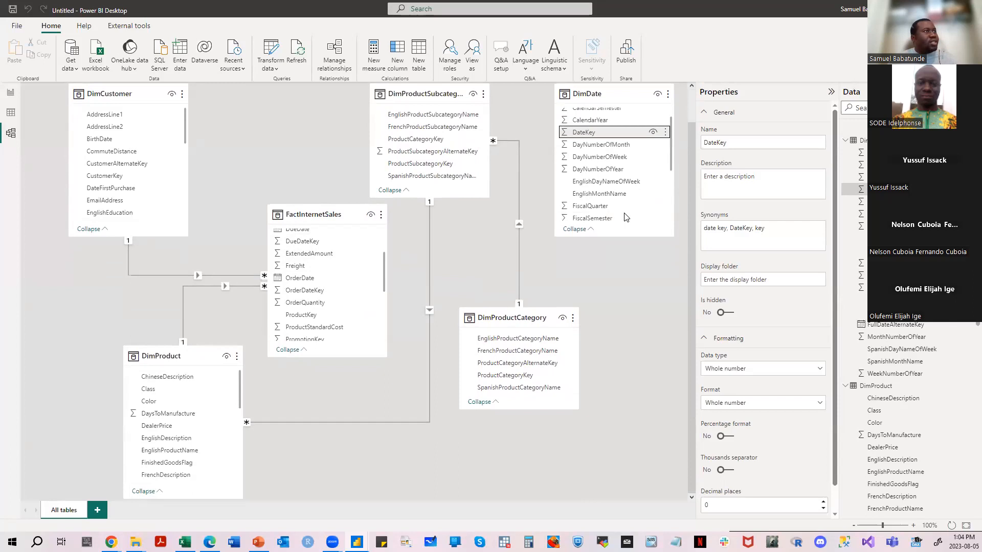
{"action": "scroll", "coordinate": [624, 219], "scroll_direction": "up", "scroll_amount": 1}
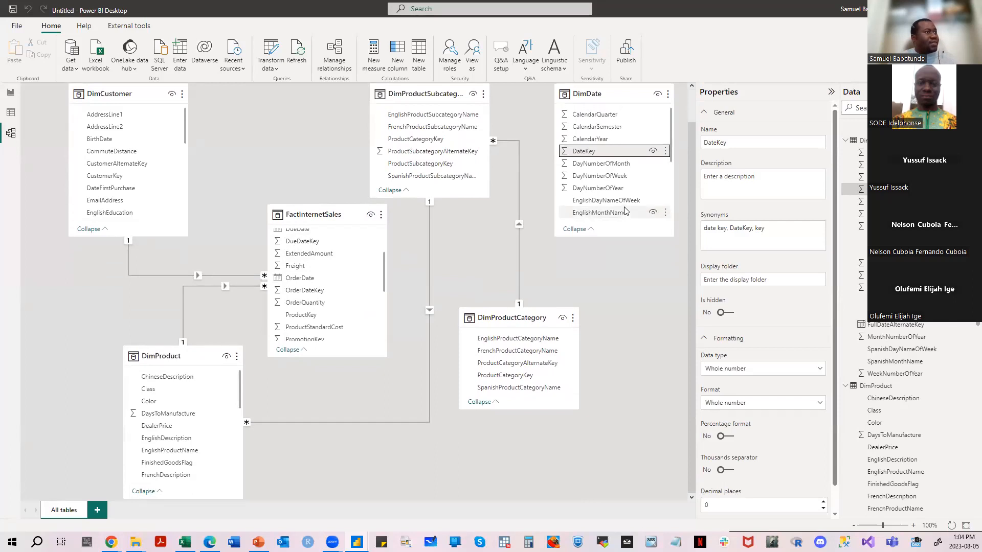
{"action": "left_click", "coordinate": [210, 155]}
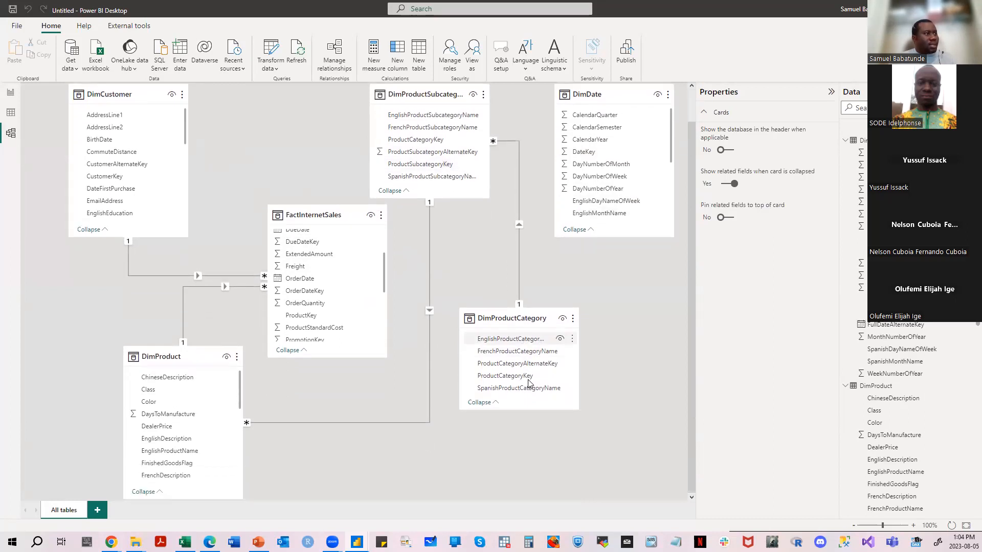
{"action": "scroll", "coordinate": [179, 426], "scroll_direction": "down", "scroll_amount": 1}
{"action": "scroll", "coordinate": [179, 426], "scroll_direction": "down", "scroll_amount": 5}
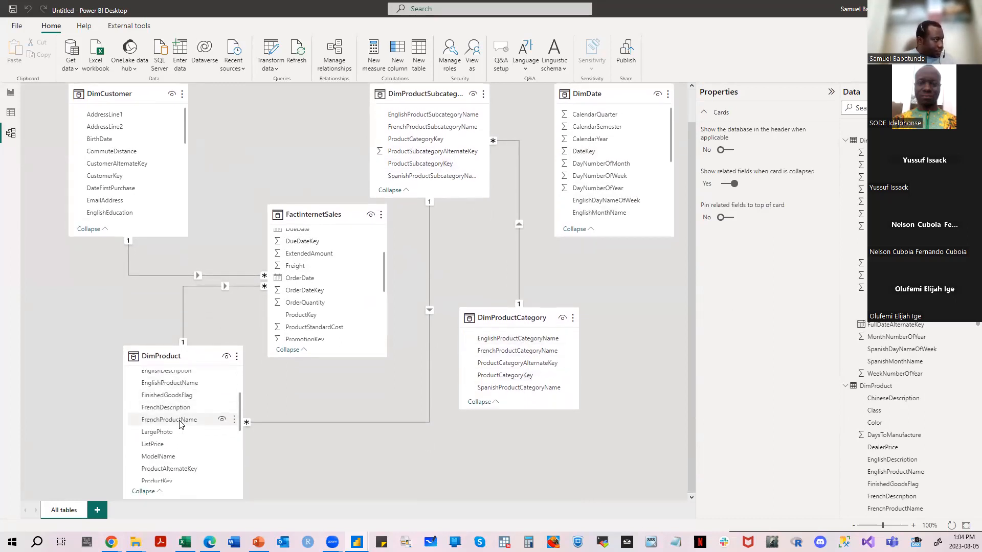
{"action": "scroll", "coordinate": [183, 423], "scroll_direction": "down", "scroll_amount": 4}
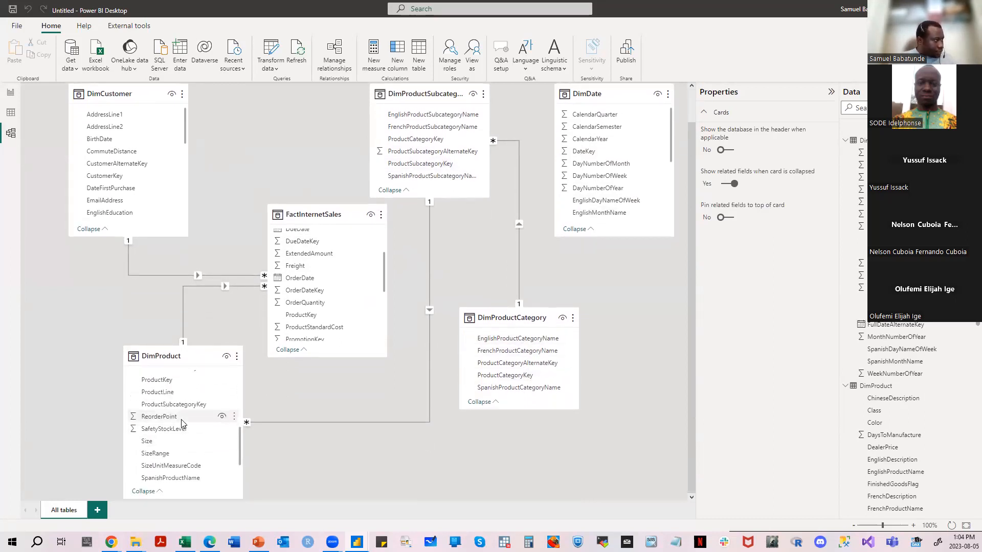
{"action": "scroll", "coordinate": [182, 421], "scroll_direction": "up", "scroll_amount": 10}
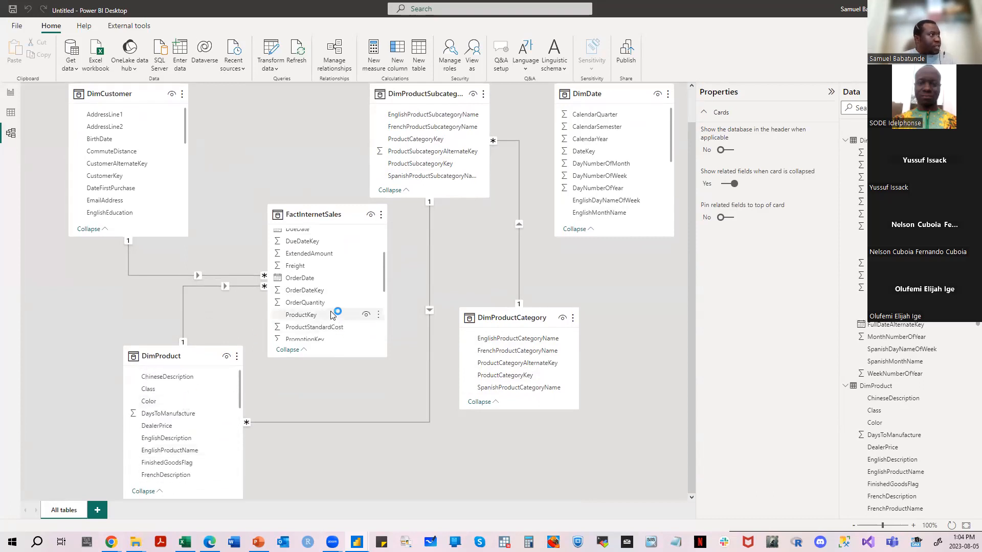
- Relate DateKey in DimDate to DueDateKey in FactInternetSales, and move FactInternetSales up between DimCustomer and DimProductSubcategory
{"action": "scroll", "coordinate": [336, 282], "scroll_direction": "up", "scroll_amount": 2}
{"action": "scroll", "coordinate": [336, 279], "scroll_direction": "up", "scroll_amount": 1}
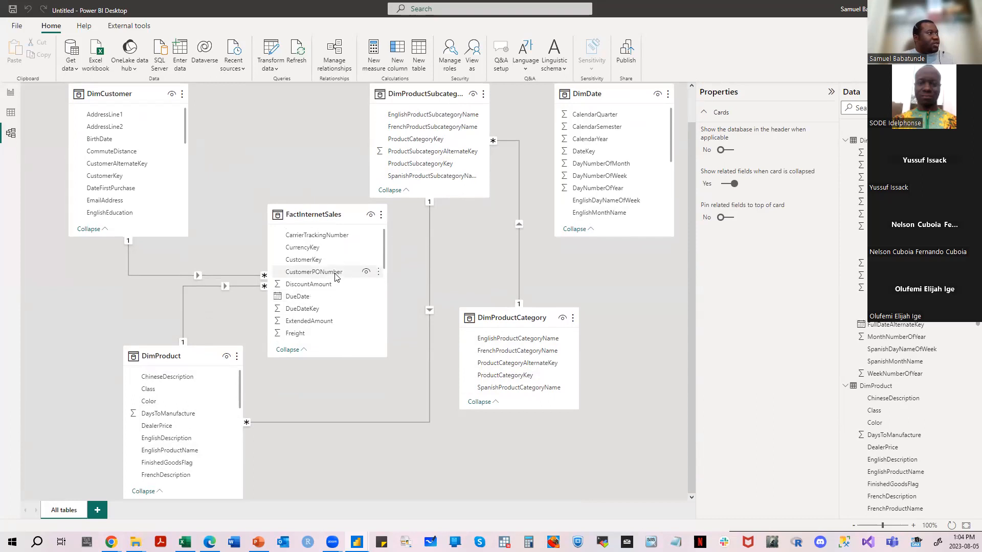
{"action": "scroll", "coordinate": [335, 275], "scroll_direction": "down", "scroll_amount": 2}
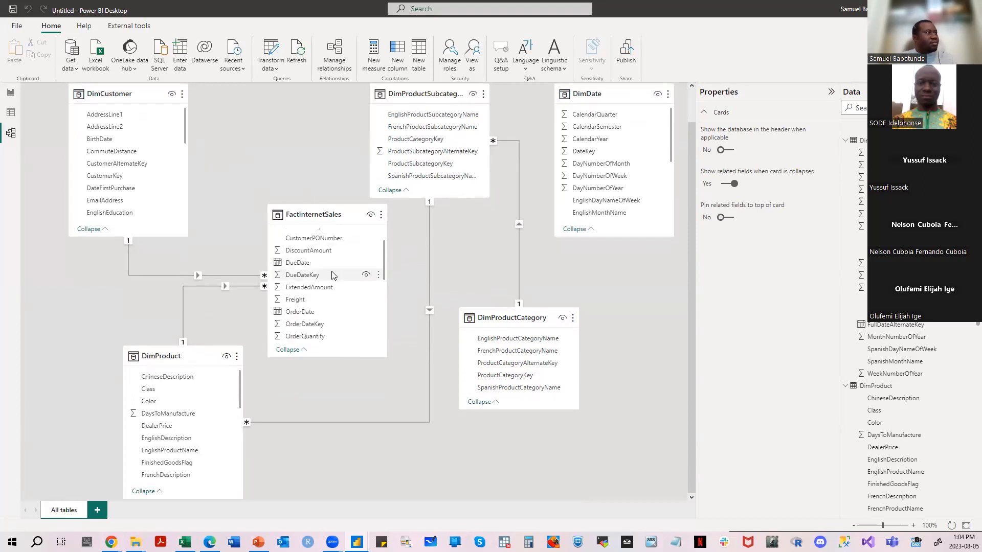
{"action": "left_click", "coordinate": [332, 276]}
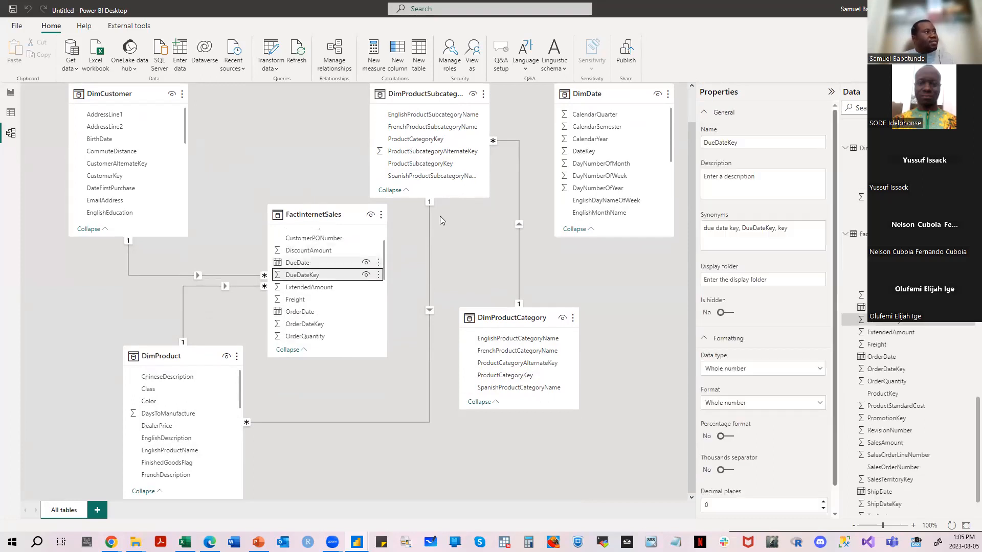
{"action": "left_click_drag", "start_coordinate": [591, 152], "coordinate": [320, 278]}
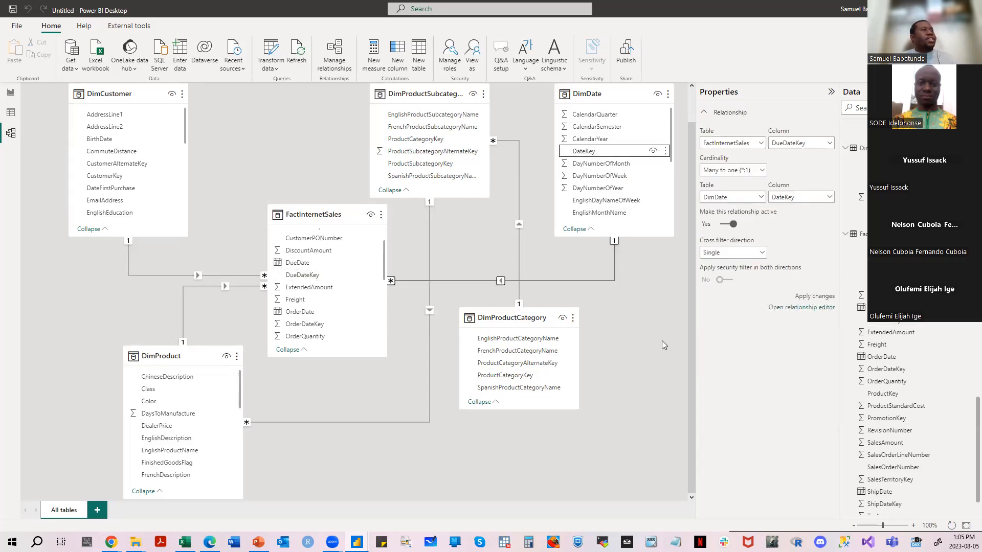
{"action": "scroll", "coordinate": [662, 341], "scroll_direction": "up", "scroll_amount": 2}
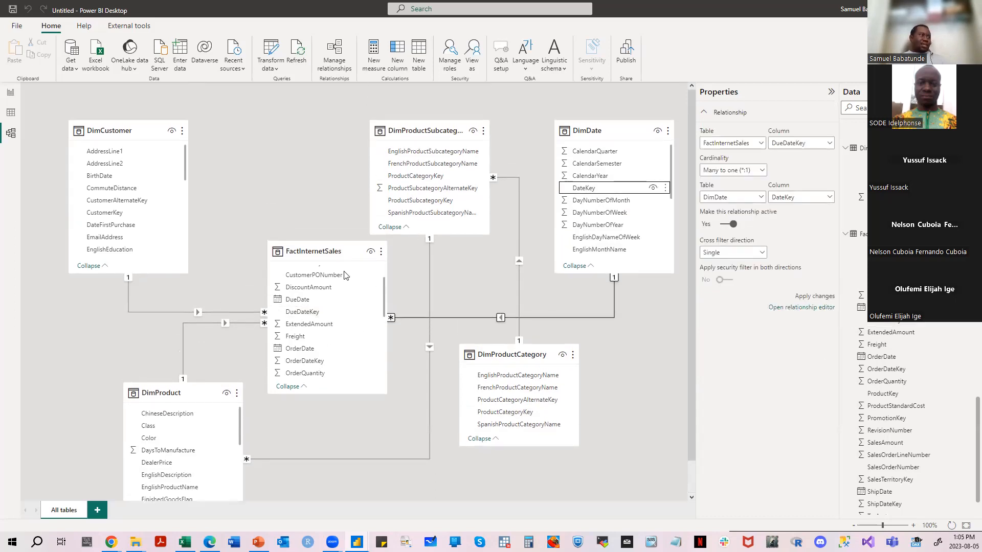
{"action": "left_click_drag", "start_coordinate": [307, 251], "coordinate": [277, 185]}
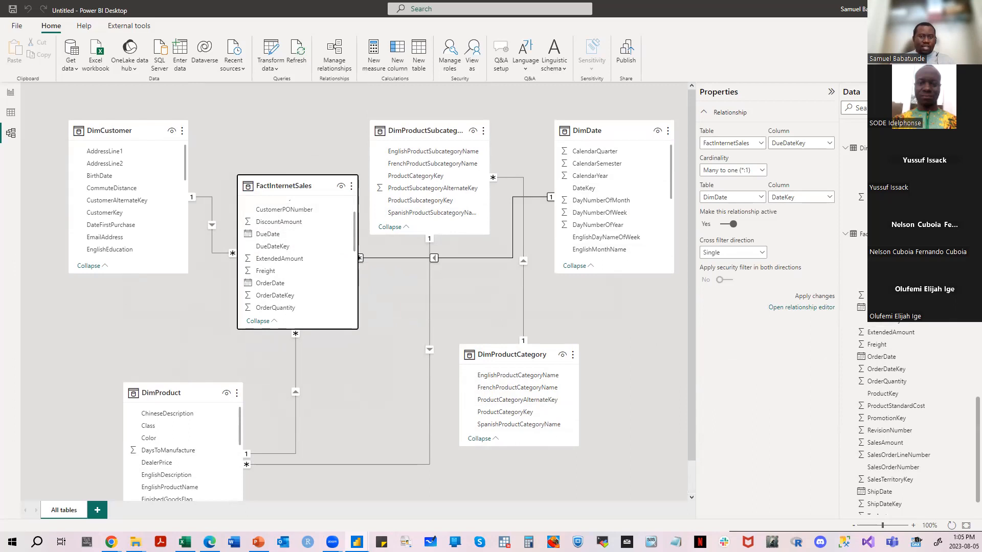
- Switch to the report view and add a table visual to the Summary page with DimCustomer's FirstName as its column
{"action": "left_click", "coordinate": [11, 95]}
{"action": "left_click", "coordinate": [576, 218]}
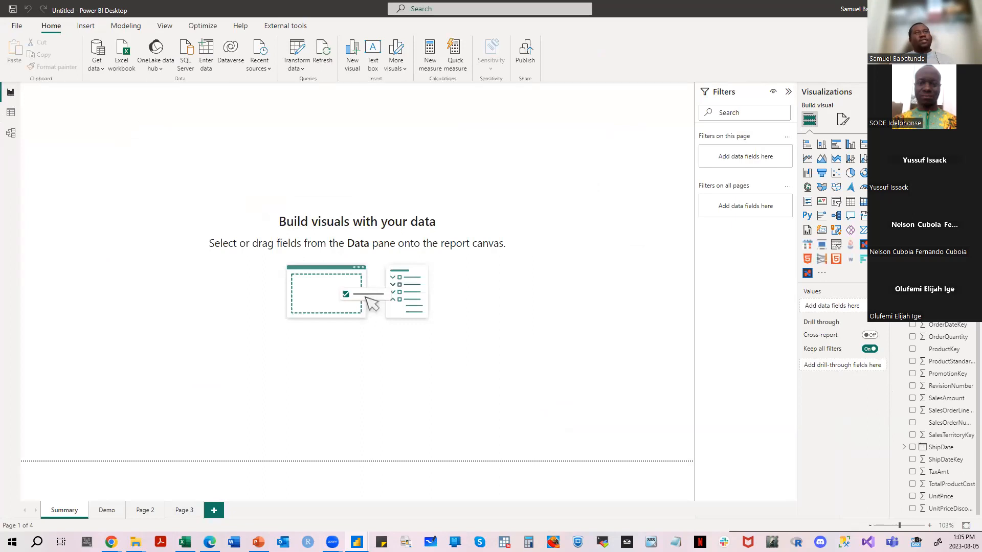
{"action": "scroll", "coordinate": [940, 419], "scroll_direction": "up", "scroll_amount": 5}
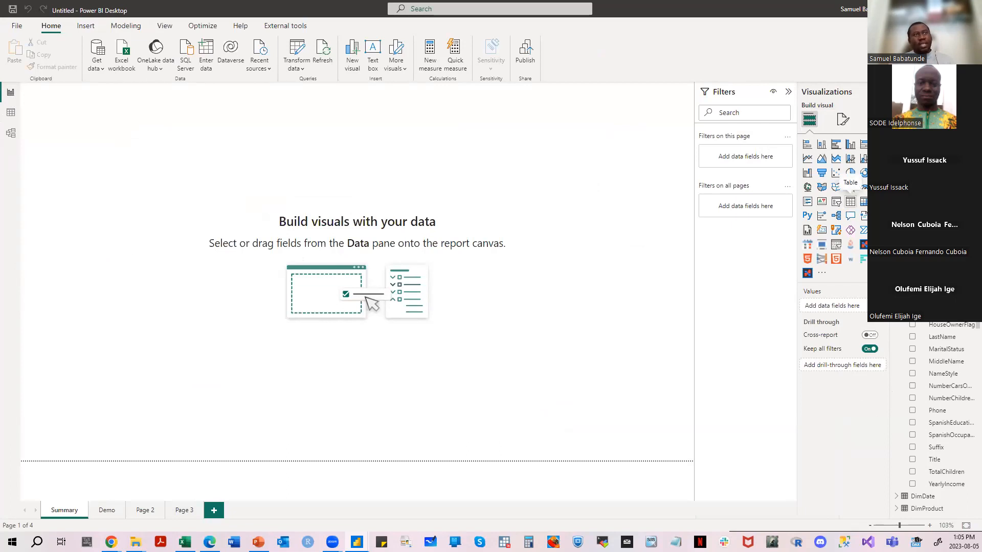
{"action": "left_click", "coordinate": [850, 200]}
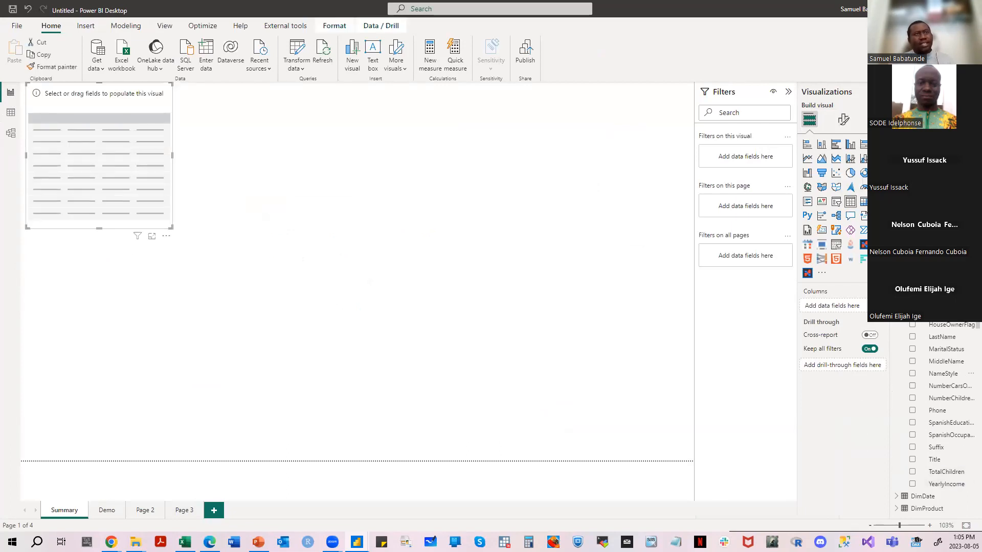
{"action": "left_click_drag", "start_coordinate": [879, 312], "coordinate": [835, 313]}
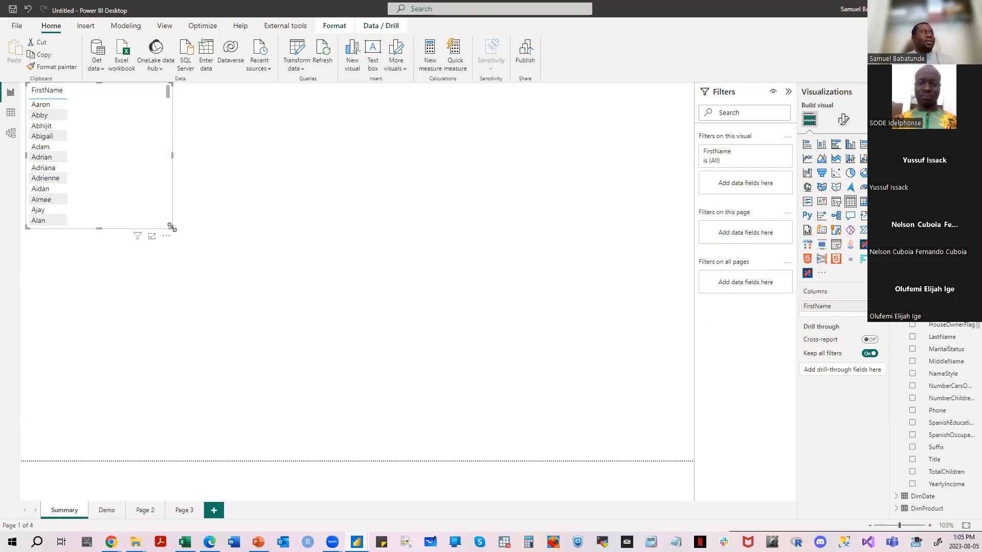
- Add UnitPrice from FactInternetSales as a second column of the FirstName table visual and enlarge the visual
{"action": "left_click_drag", "start_coordinate": [172, 227], "coordinate": [356, 287]}
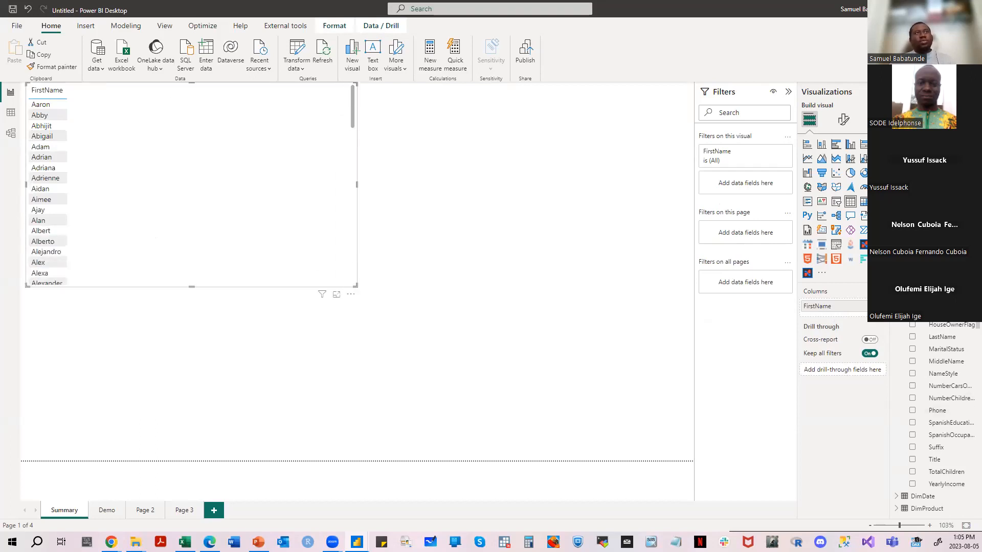
{"action": "scroll", "coordinate": [940, 419], "scroll_direction": "down", "scroll_amount": 10}
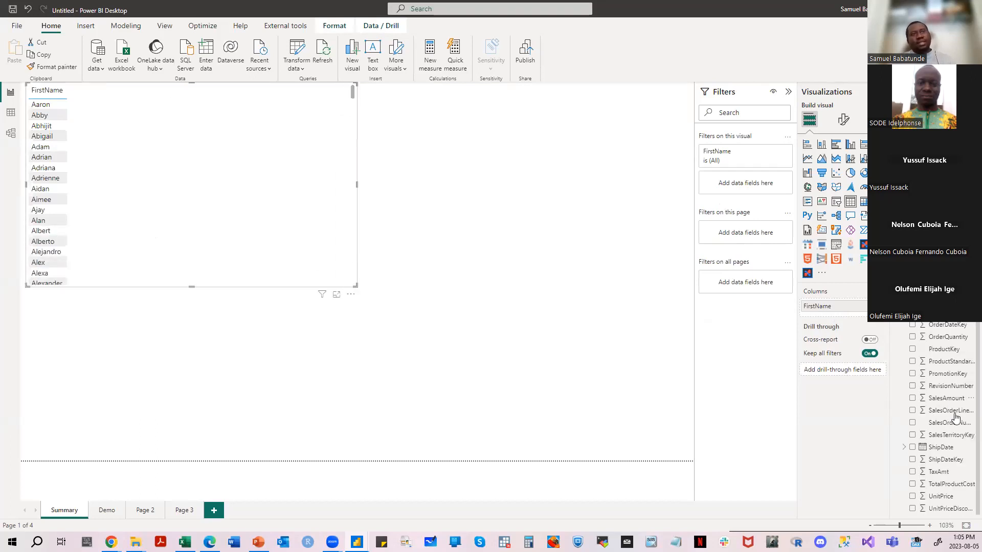
{"action": "left_click_drag", "start_coordinate": [944, 502], "coordinate": [857, 315]}
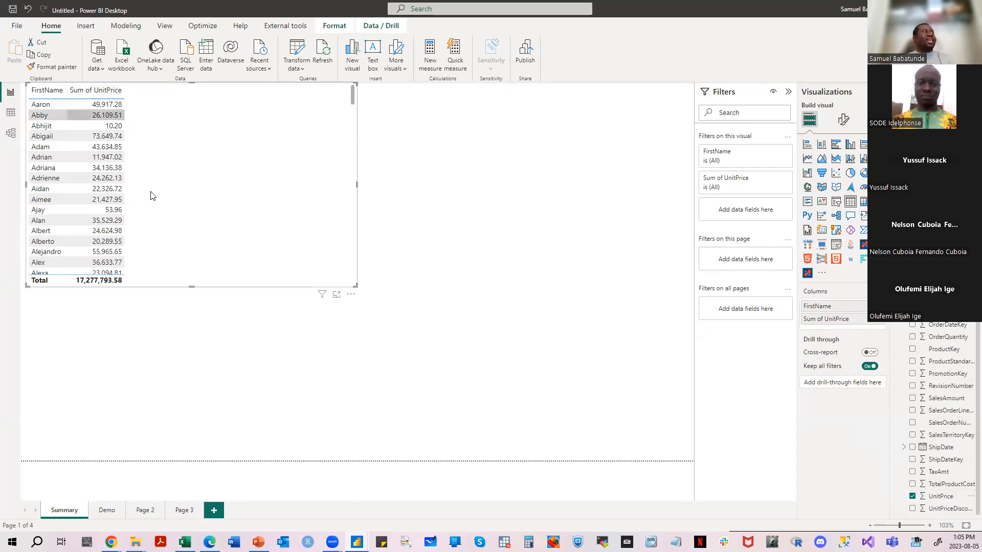
{"action": "left_click_drag", "start_coordinate": [356, 287], "coordinate": [507, 393]}
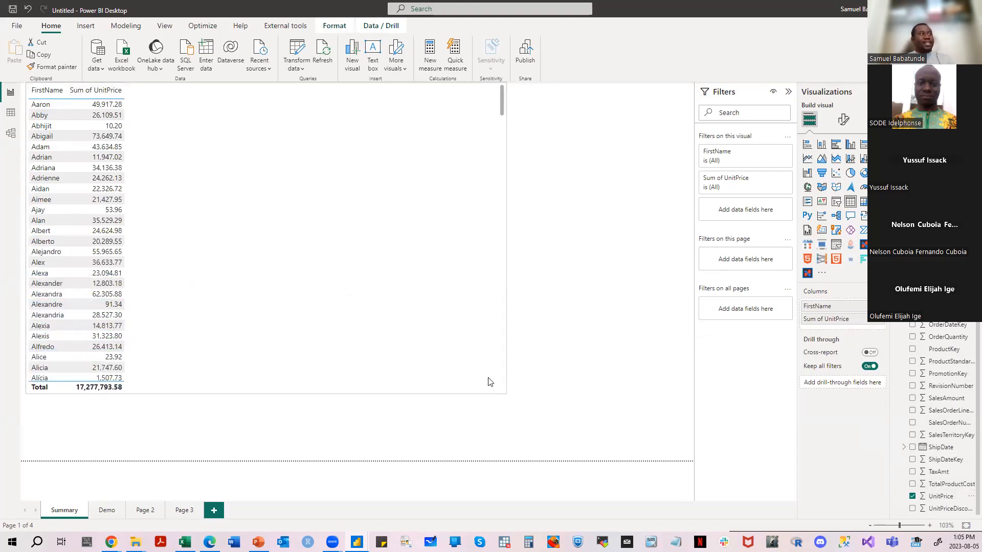
- Delete the CustomerKey relationship between DimCustomer and FactInternetSales in the model, and check the table visual in the report view
{"action": "left_click", "coordinate": [11, 134]}
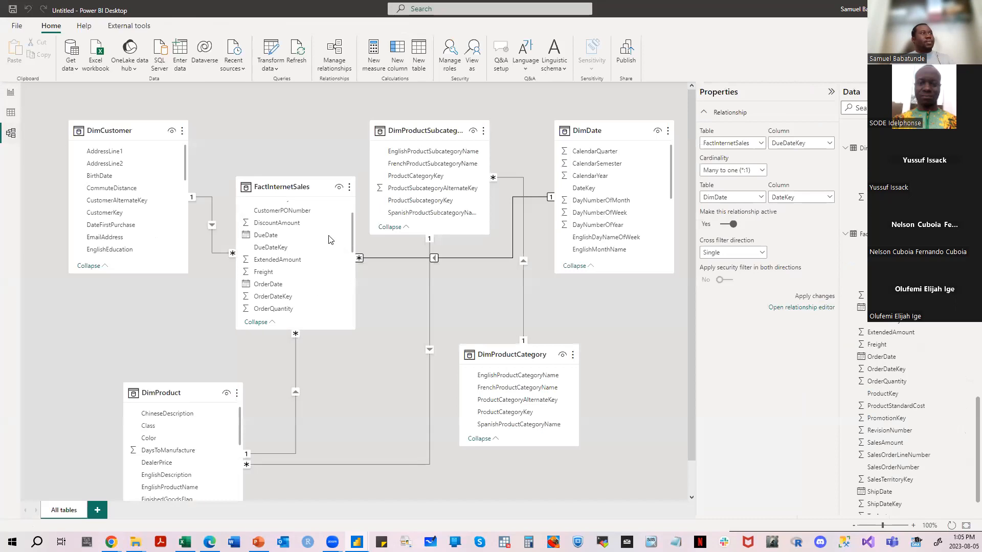
{"action": "left_click", "coordinate": [209, 246]}
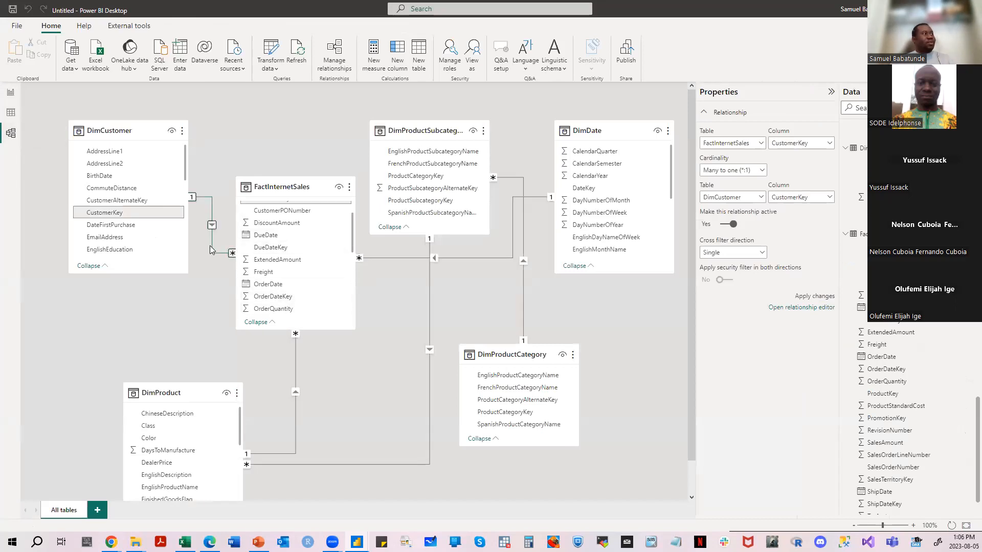
{"action": "right_click", "coordinate": [210, 247]}
{"action": "left_click", "coordinate": [216, 254]}
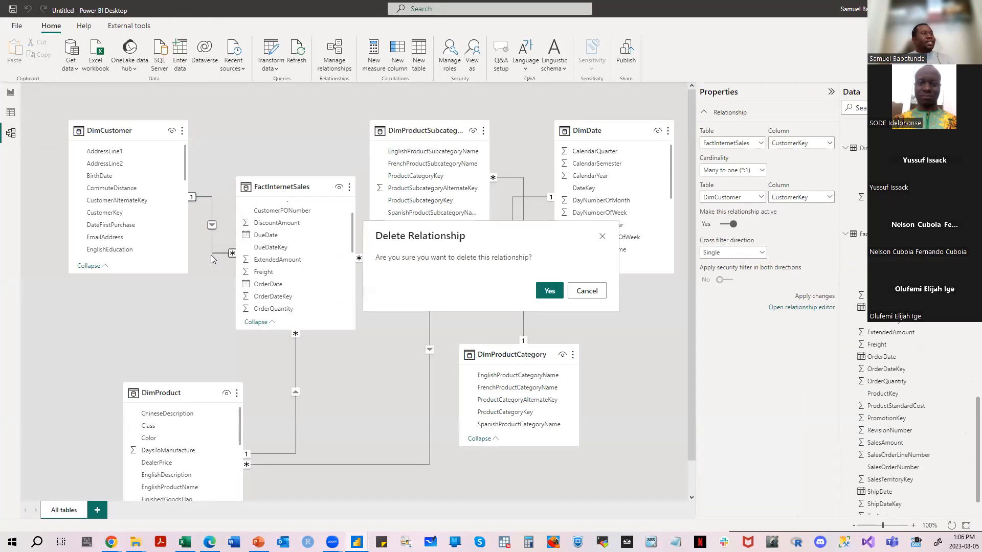
{"action": "left_click", "coordinate": [549, 290]}
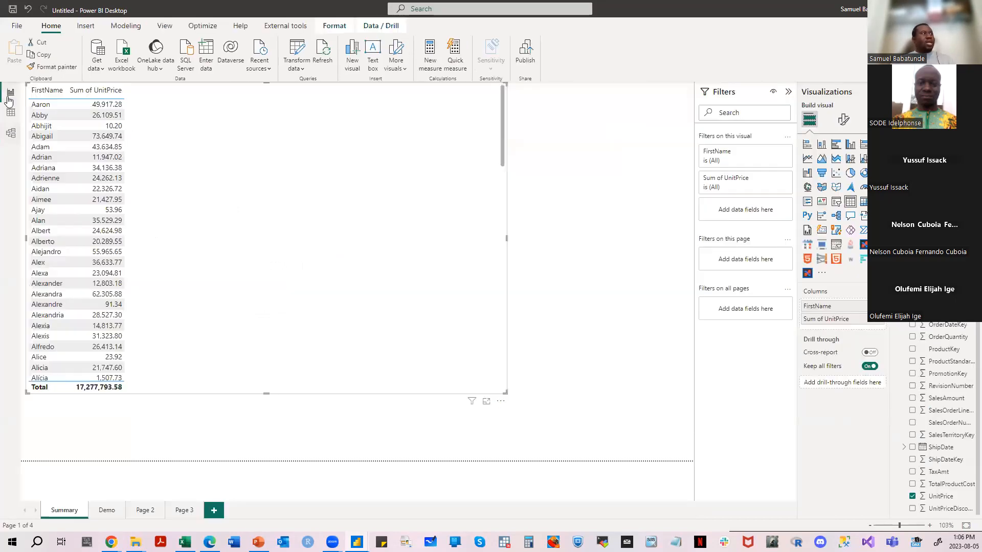
{"action": "left_click", "coordinate": [10, 92]}
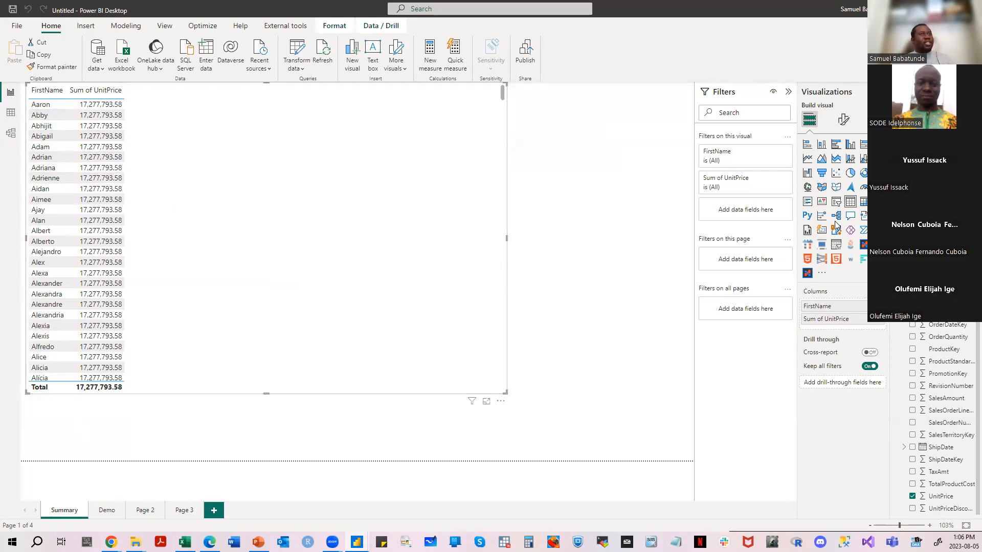
{"action": "left_click", "coordinate": [588, 230]}
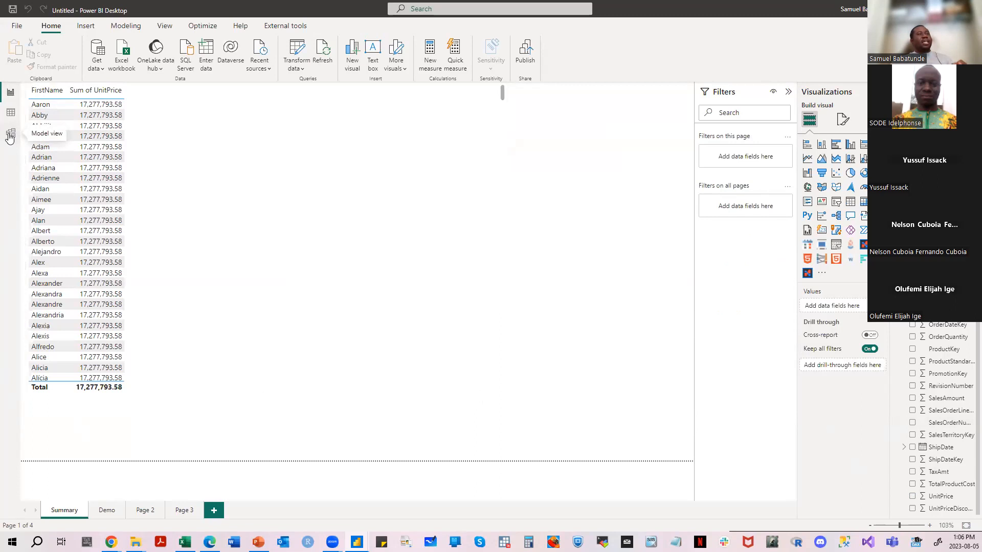
- Relate CustomerKey in DimCustomer to CustomerKey in FactInternetSales in the model, and return to the report view
{"action": "left_click", "coordinate": [10, 134]}
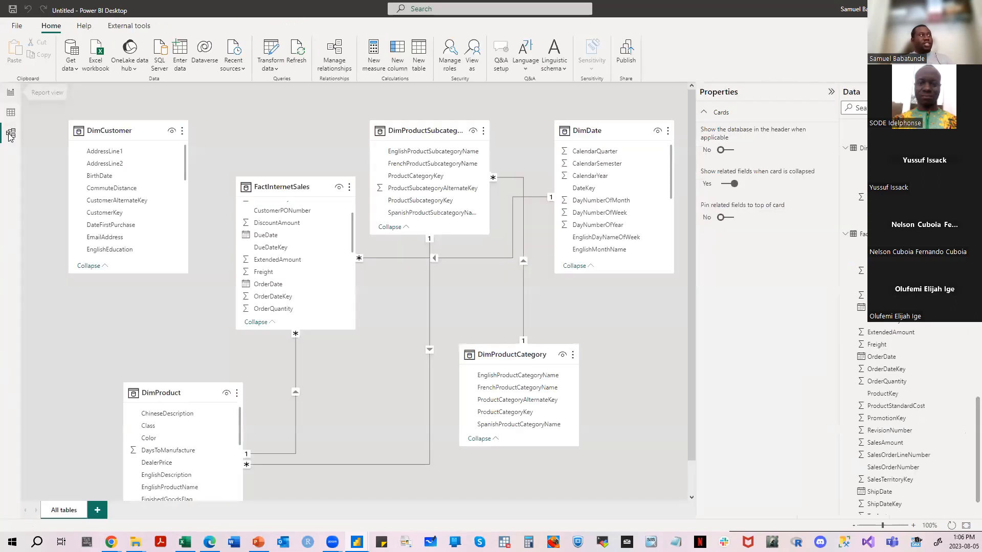
{"action": "left_click", "coordinate": [145, 217]}
{"action": "left_click_drag", "start_coordinate": [144, 216], "coordinate": [267, 237]}
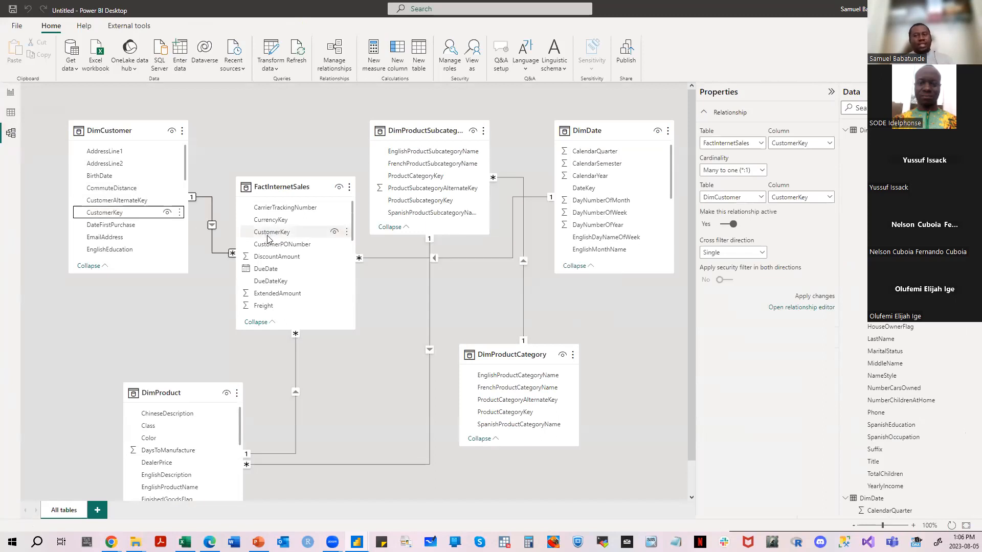
{"action": "left_click", "coordinate": [10, 93]}
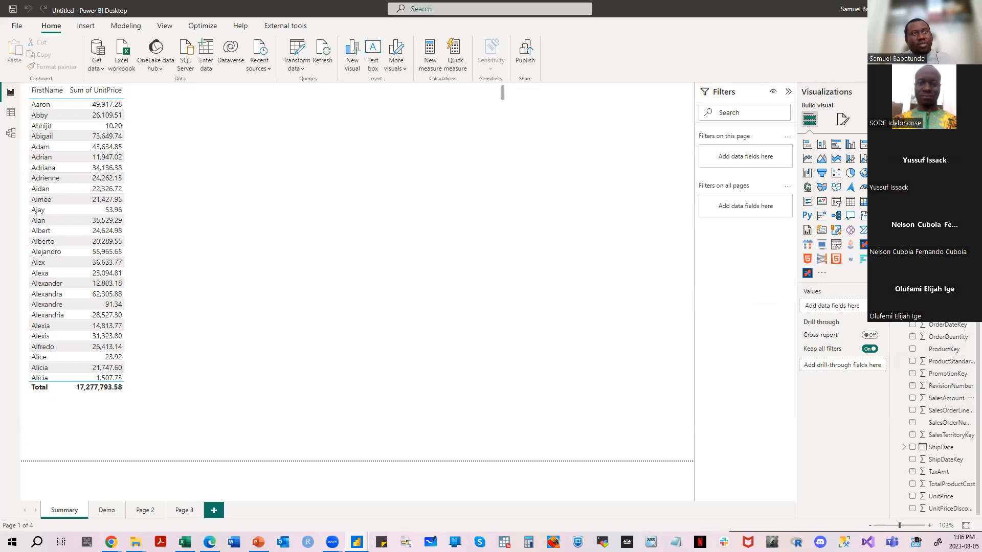
- Locate ProductLine in DimProduct and narrow the FirstName and UnitPrice table visual to free space beside it
{"action": "scroll", "coordinate": [946, 417], "scroll_direction": "up", "scroll_amount": 10}
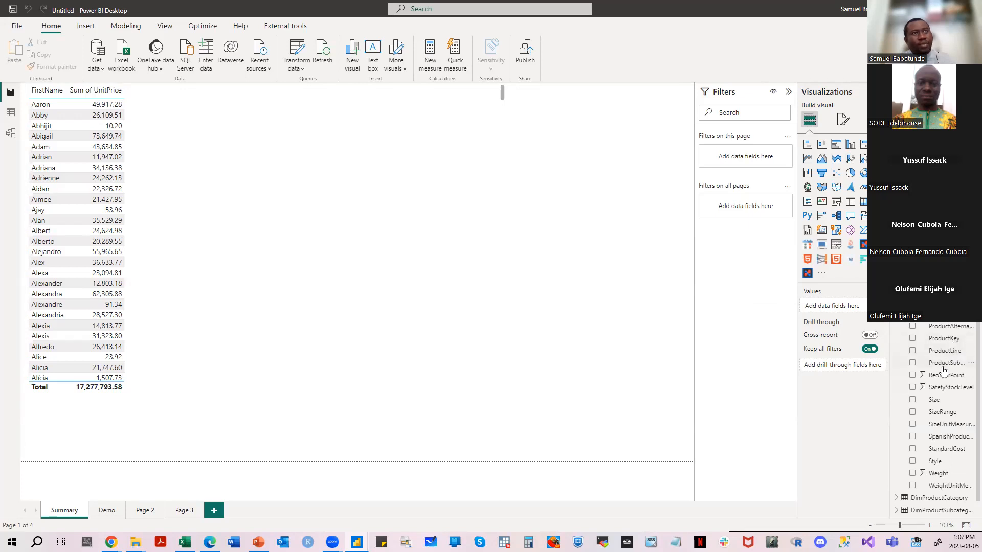
{"action": "left_click", "coordinate": [945, 350]}
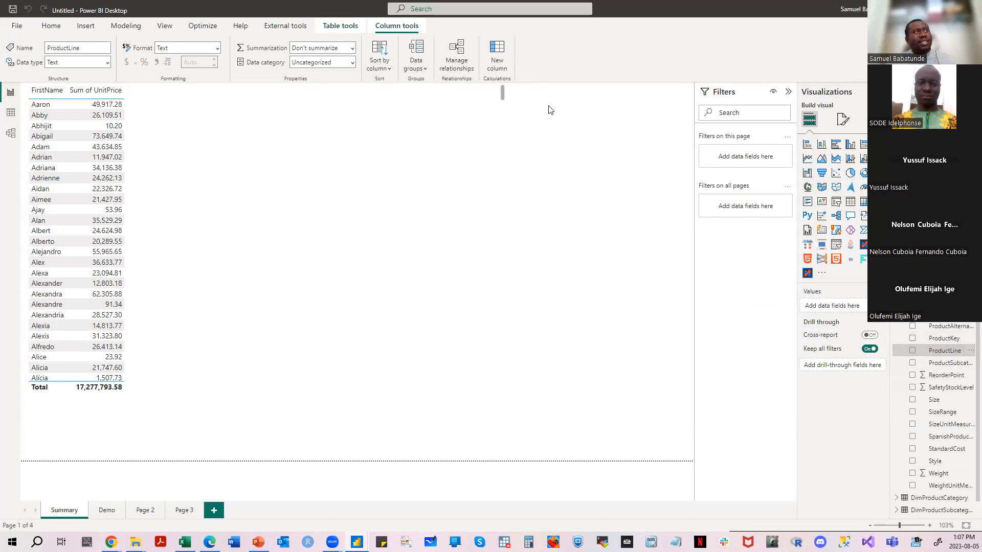
{"action": "left_click", "coordinate": [504, 148]}
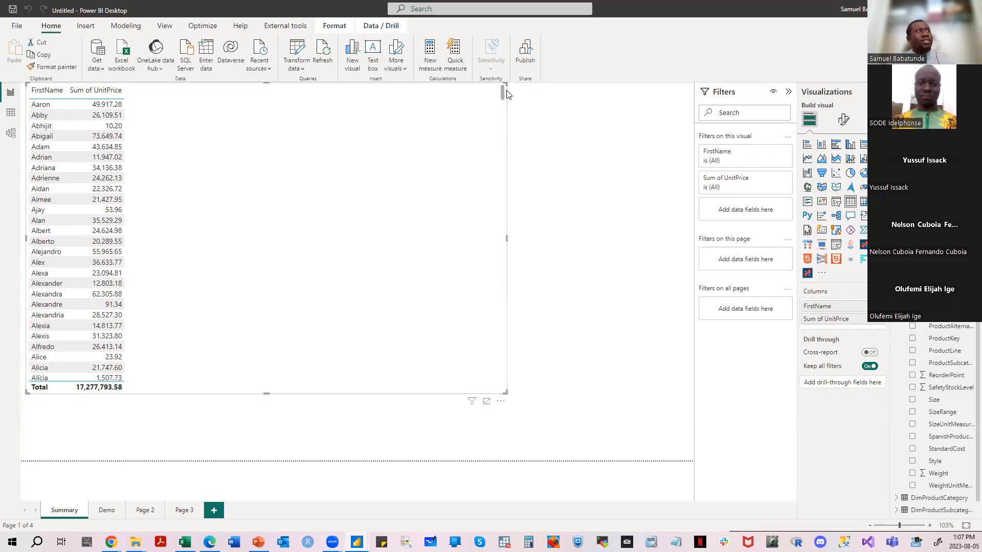
{"action": "left_click_drag", "start_coordinate": [506, 83], "coordinate": [329, 92]}
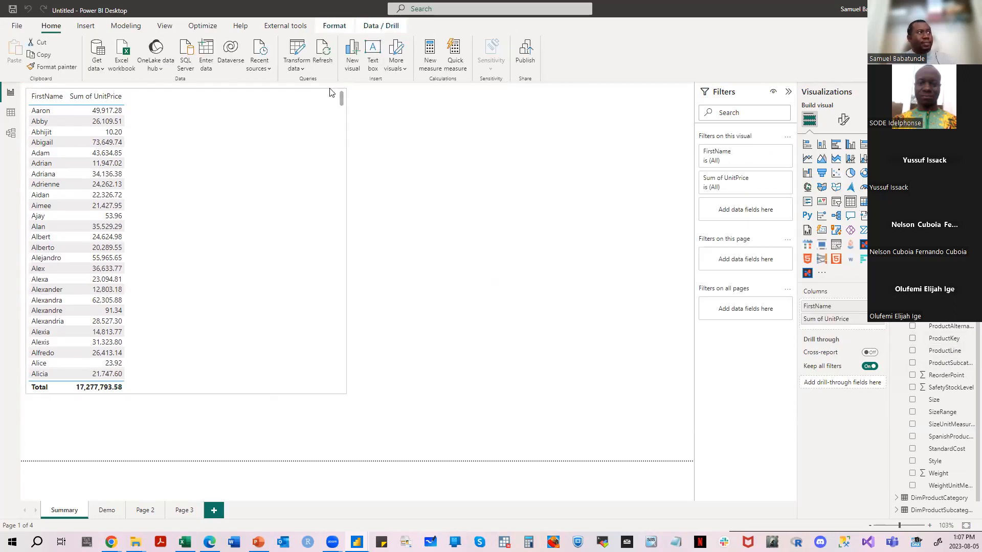
{"action": "left_click", "coordinate": [510, 208]}
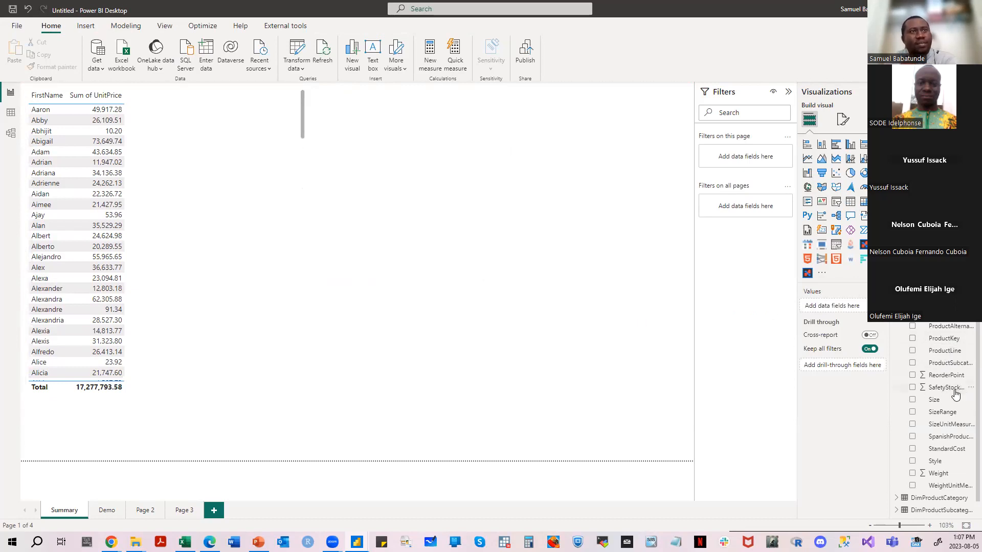
- Place DimProduct's ProductLine on the empty part of the page, convert it to a slicer, and shrink the slicer
{"action": "left_click_drag", "start_coordinate": [945, 350], "coordinate": [646, 232]}
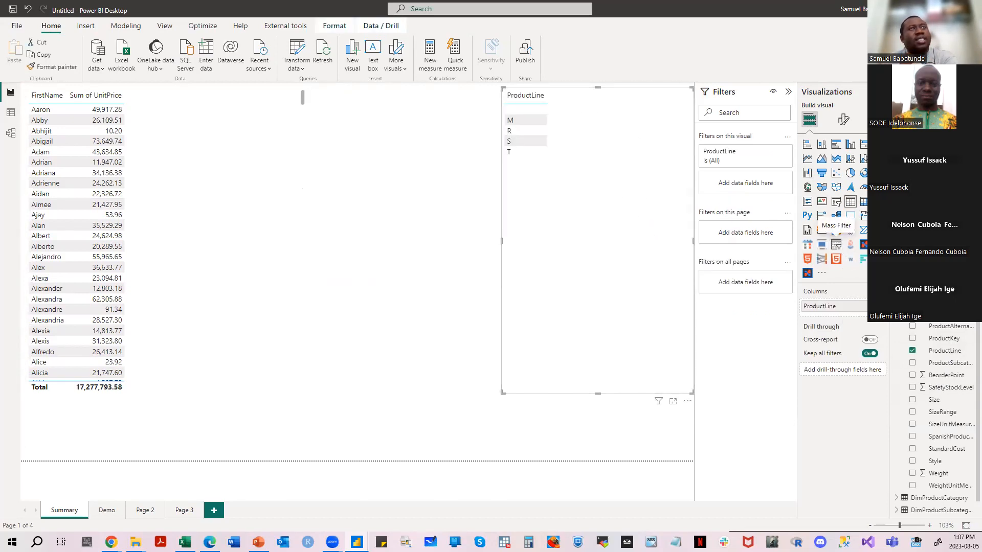
{"action": "left_click", "coordinate": [834, 202]}
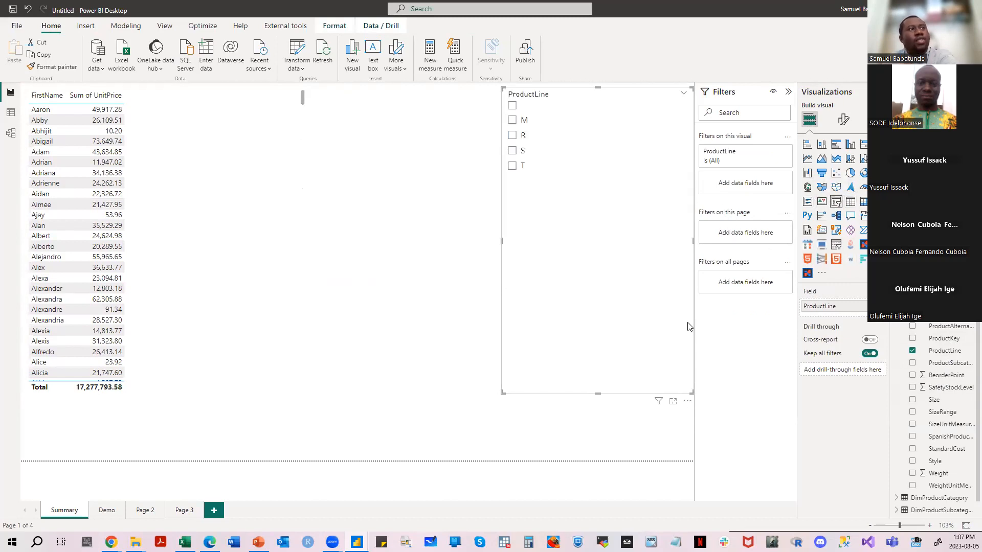
{"action": "left_click_drag", "start_coordinate": [691, 392], "coordinate": [680, 183]}
{"action": "left_click_drag", "start_coordinate": [627, 94], "coordinate": [686, 112]}
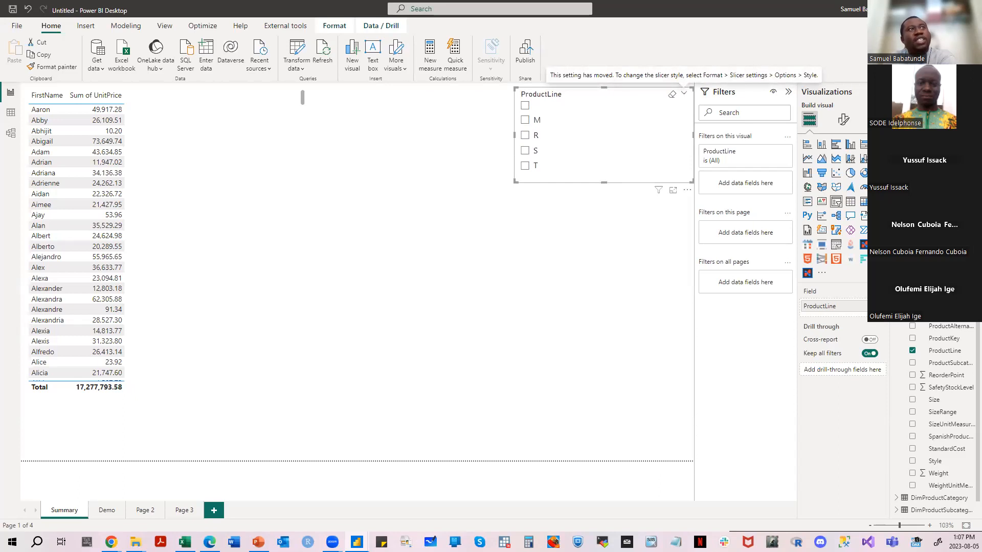
- Set the ProductLine slicer's style to Tile and slightly enlarge the slicer
{"action": "left_click", "coordinate": [843, 119]}
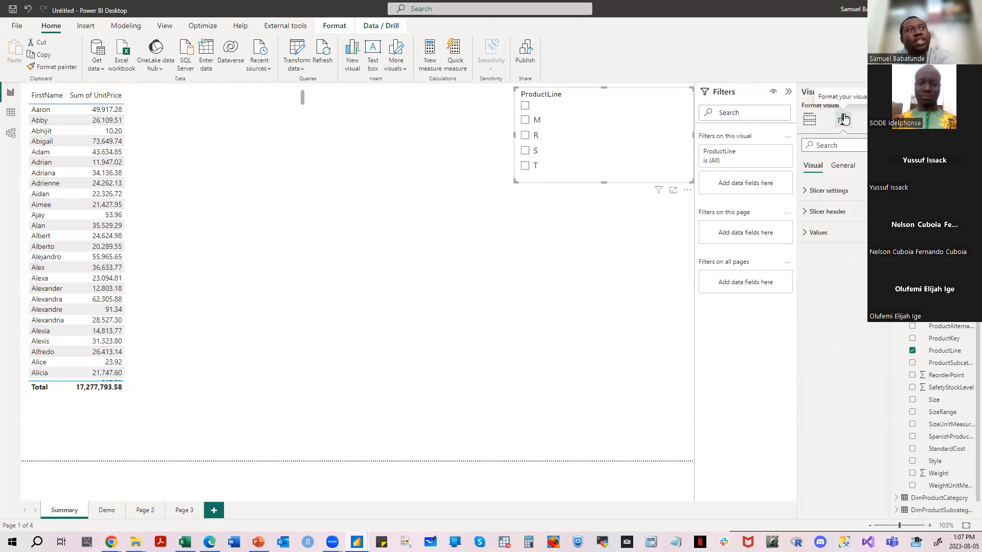
{"action": "left_click", "coordinate": [818, 190]}
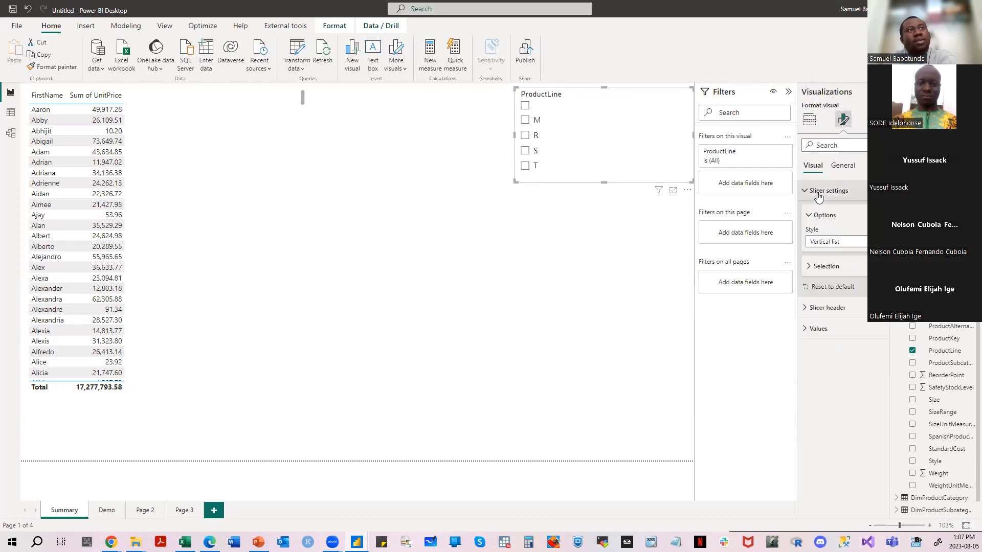
{"action": "left_click", "coordinate": [831, 241]}
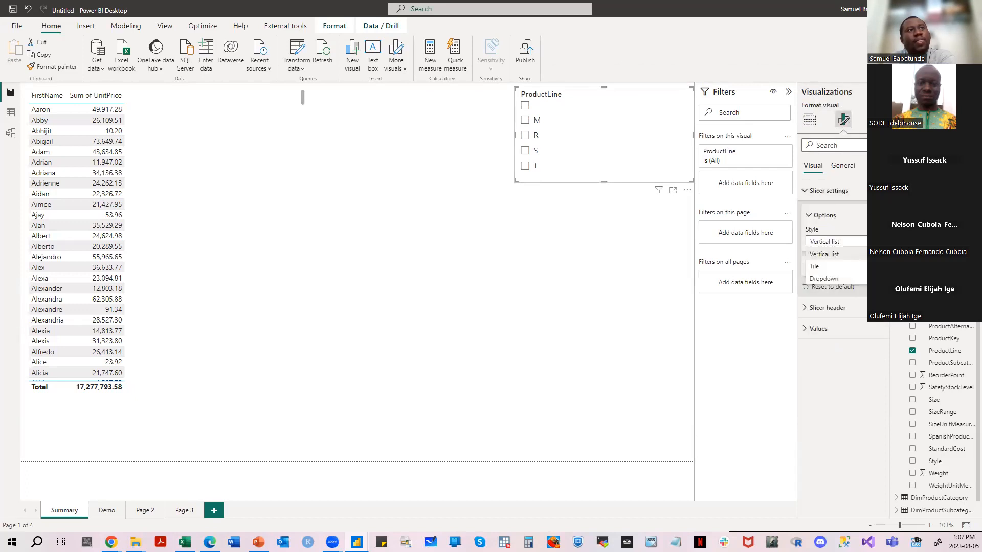
{"action": "left_click", "coordinate": [847, 268]}
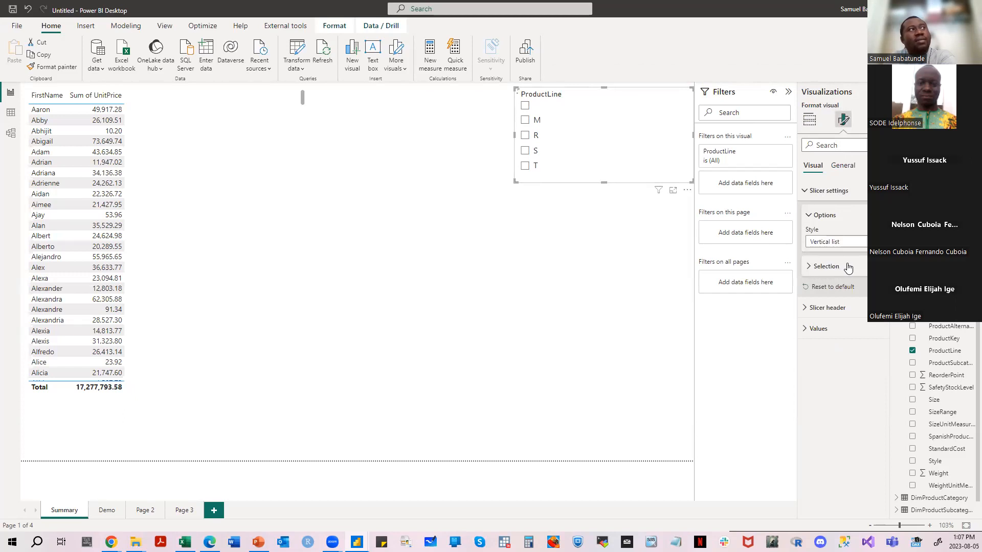
{"action": "left_click_drag", "start_coordinate": [515, 183], "coordinate": [501, 197]}
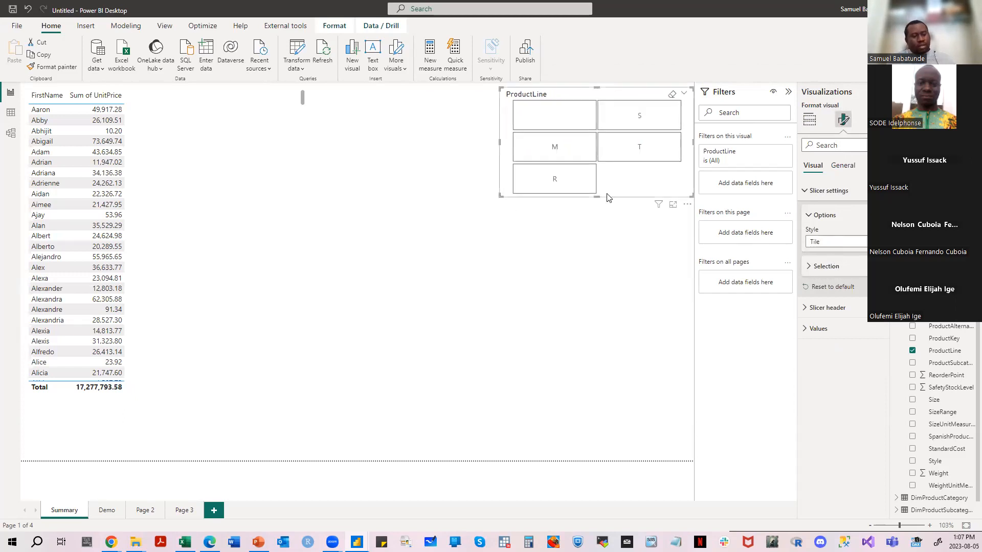
- Duplicate the ProductLine slicer below the original, set the copy's style to Dropdown, and shrink it
{"action": "key", "text": "ctrl+c"}
{"action": "key", "text": "ctrl+v"}
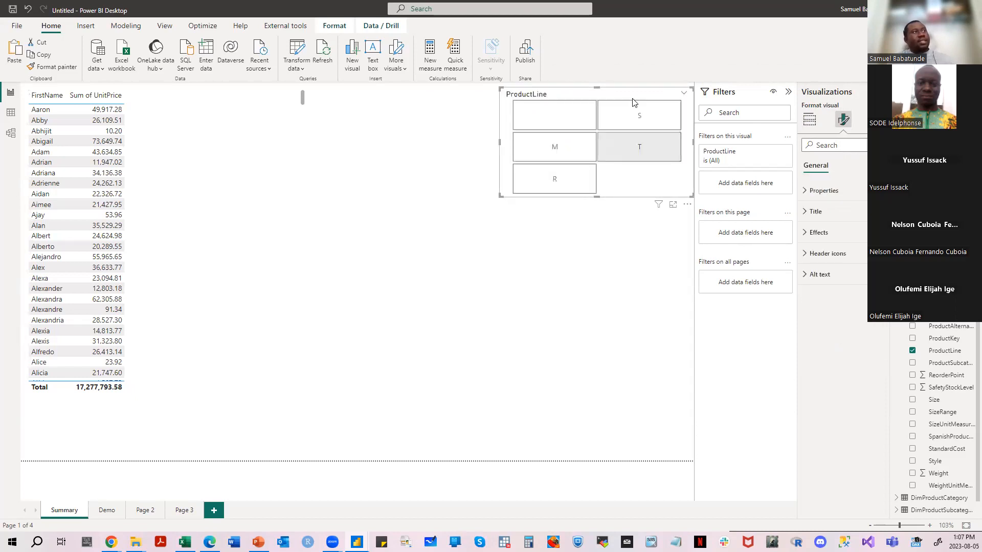
{"action": "left_click_drag", "start_coordinate": [602, 125], "coordinate": [602, 258]}
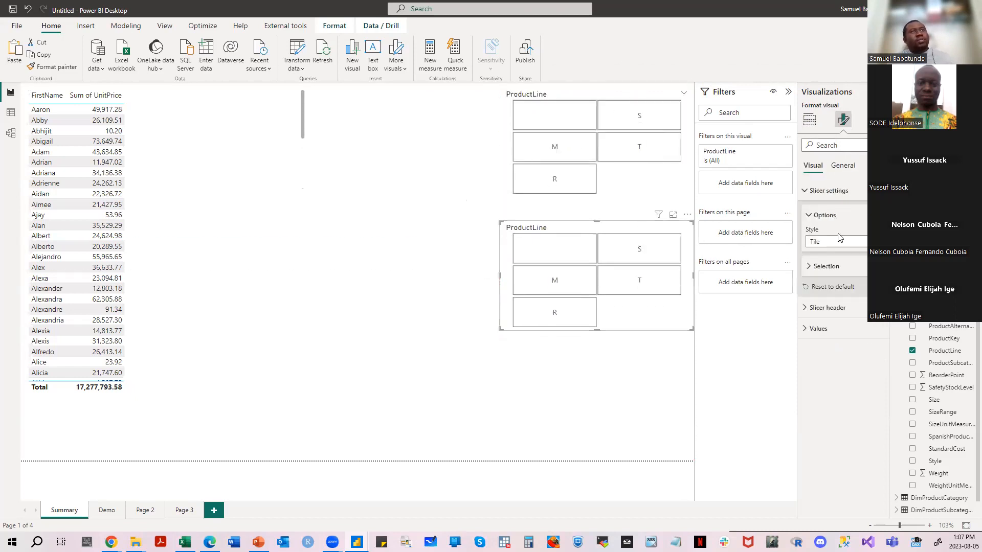
{"action": "left_click", "coordinate": [858, 242]}
{"action": "left_click", "coordinate": [844, 282]}
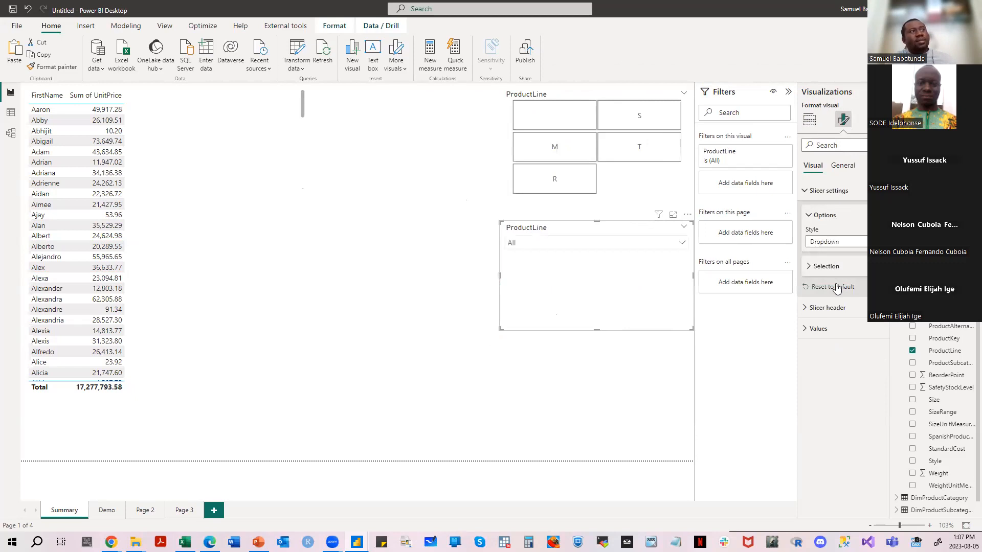
{"action": "left_click_drag", "start_coordinate": [501, 330], "coordinate": [605, 260]}
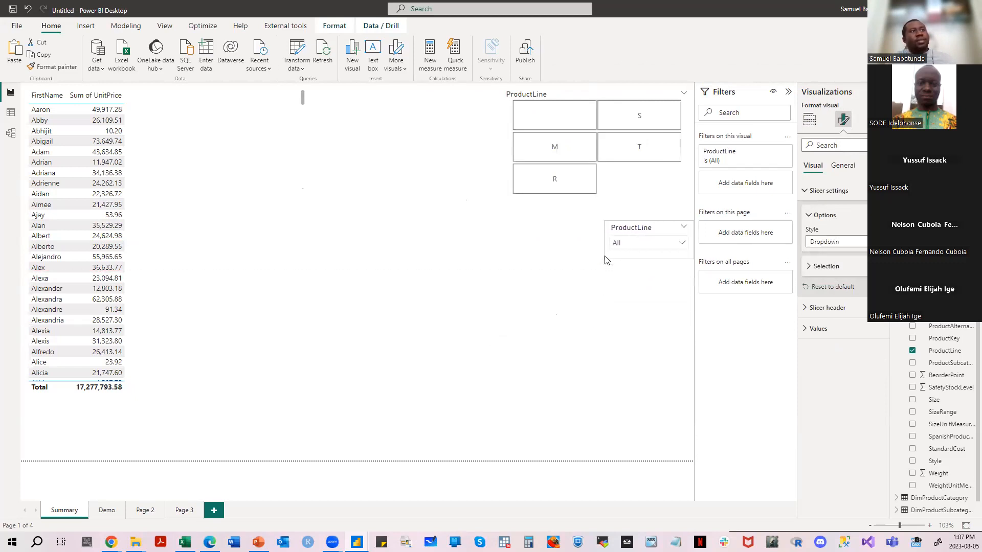
- Test the dropdown ProductLine slicer by filtering the page by M, R and T in turn, and clear the selection
{"action": "left_click", "coordinate": [681, 243]}
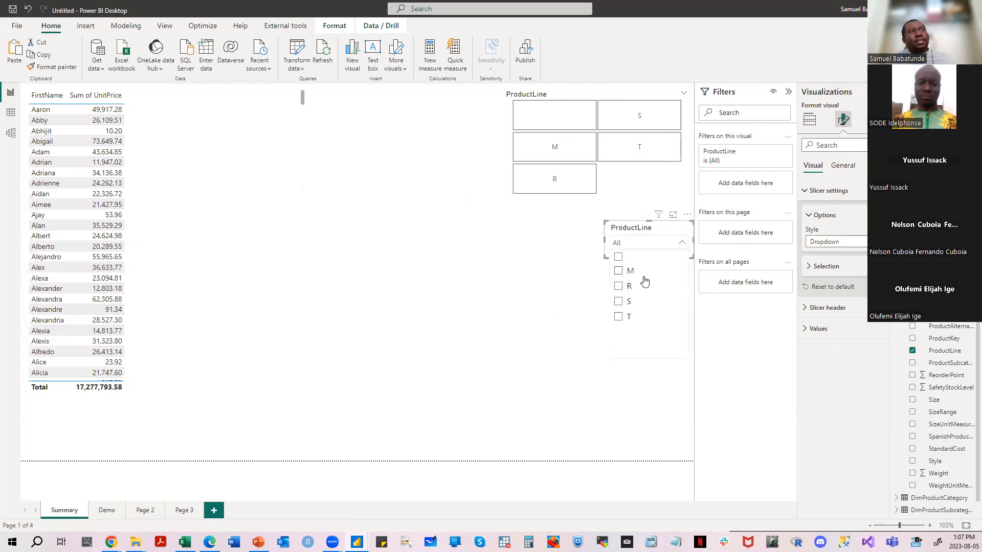
{"action": "left_click", "coordinate": [619, 273]}
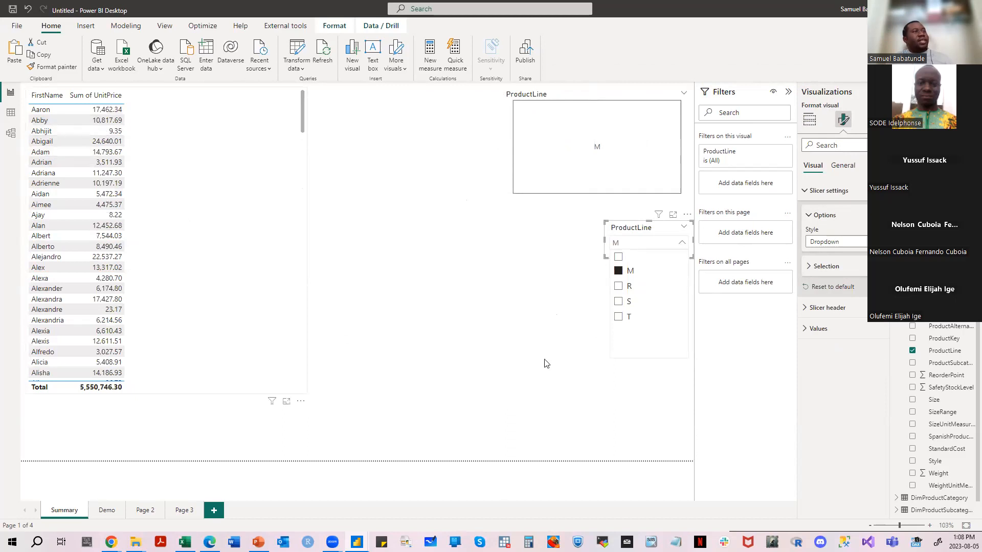
{"action": "left_click", "coordinate": [624, 300]}
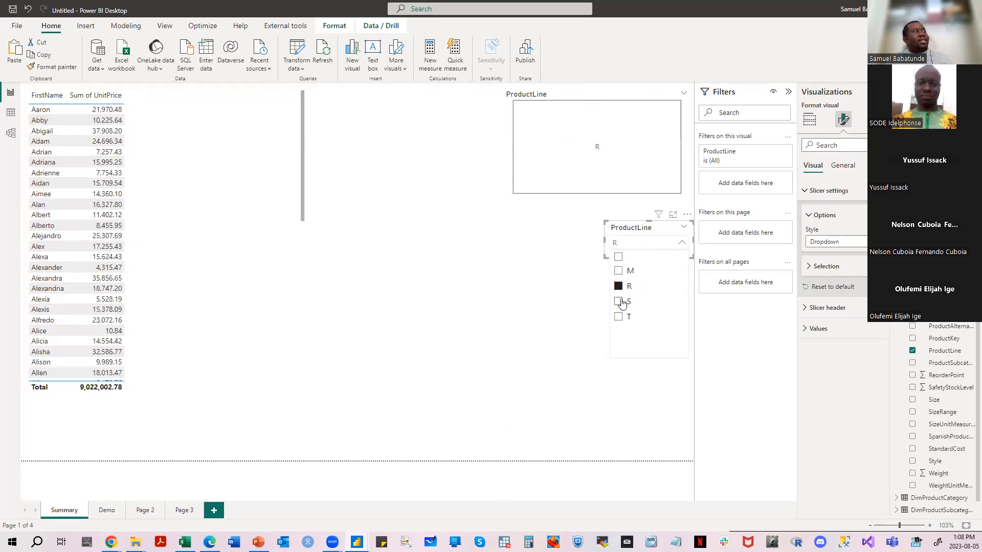
{"action": "left_click", "coordinate": [627, 319]}
{"action": "left_click", "coordinate": [622, 319]}
{"action": "left_click", "coordinate": [640, 238]}
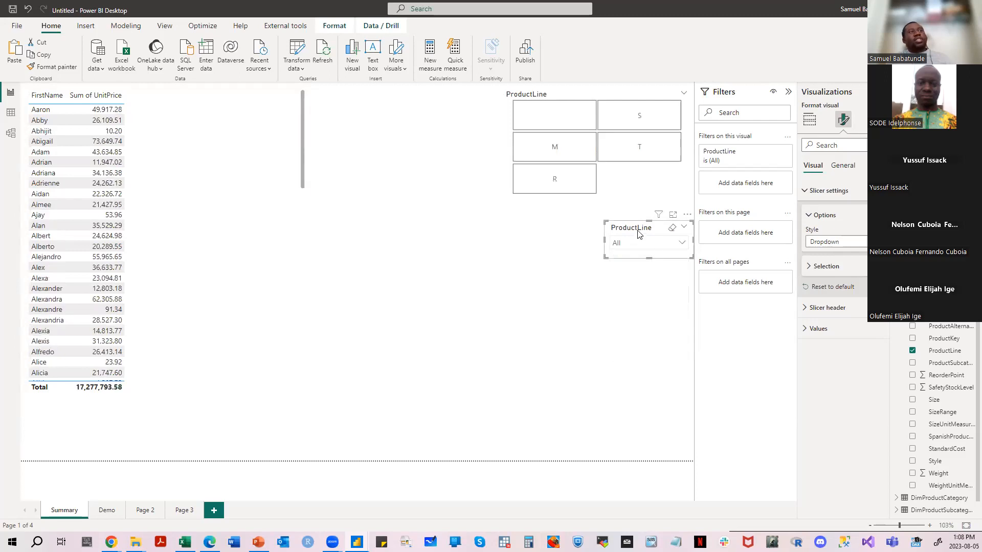
{"action": "left_click", "coordinate": [537, 261]}
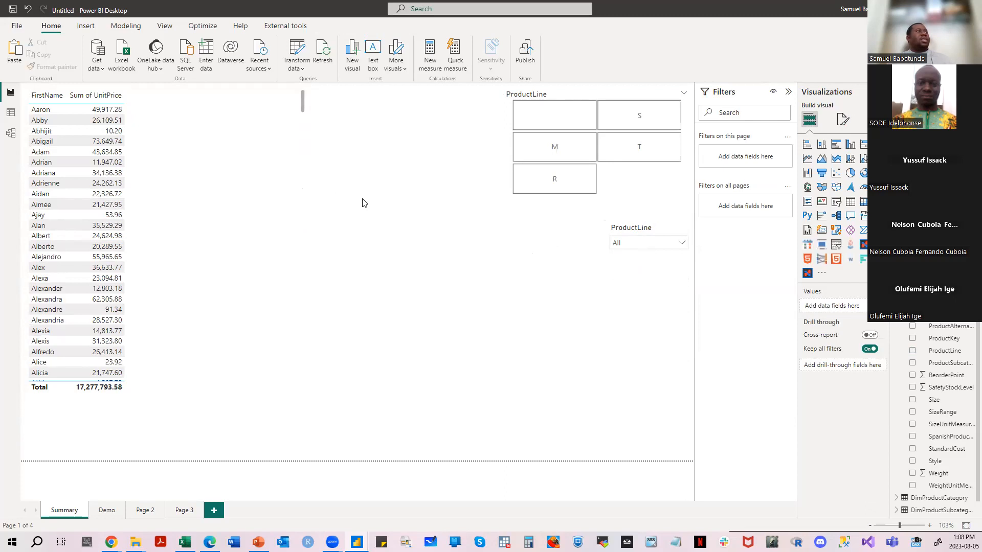
{"action": "left_click", "coordinate": [225, 170]}
{"action": "left_click", "coordinate": [390, 194]}
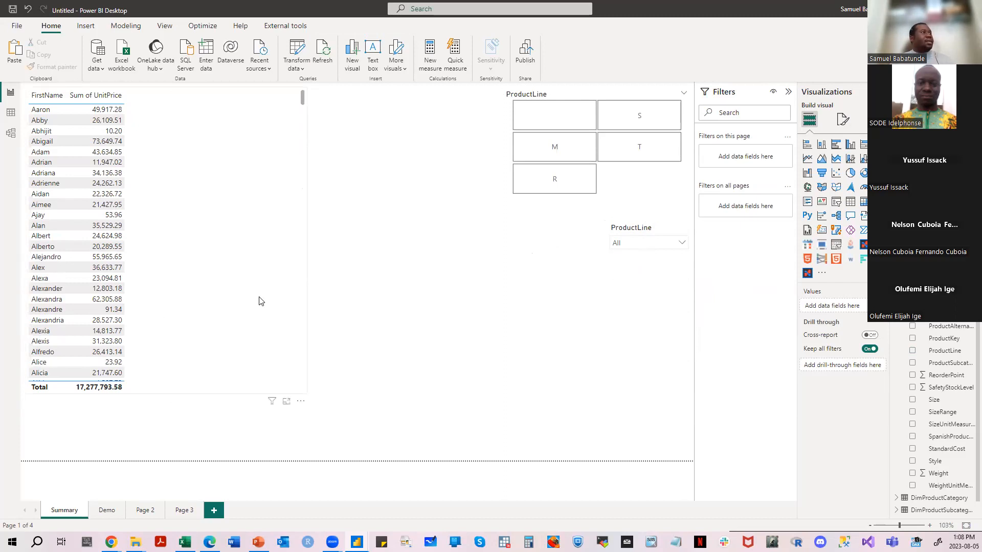
- Look over the model's relationship diagram, examine the DimDate table's columns from DateKey through FiscalSemester, and return to the Summary report page
{"action": "left_click", "coordinate": [10, 133]}
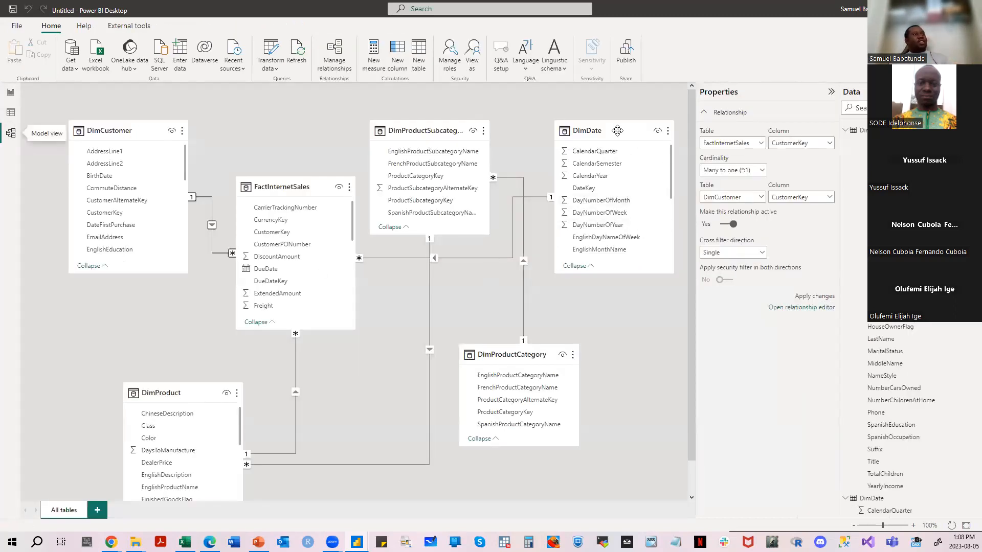
{"action": "left_click", "coordinate": [11, 112]}
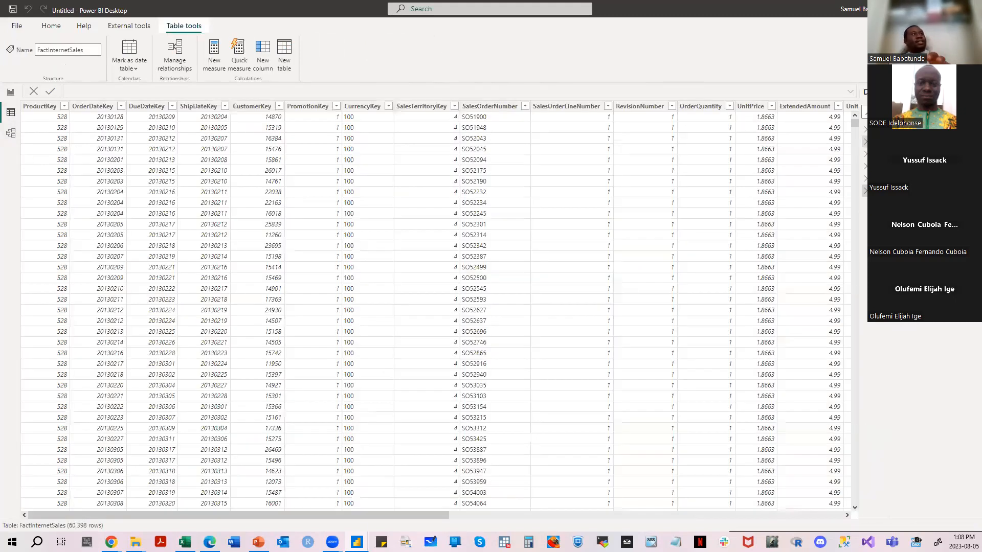
{"action": "left_click", "coordinate": [894, 142]}
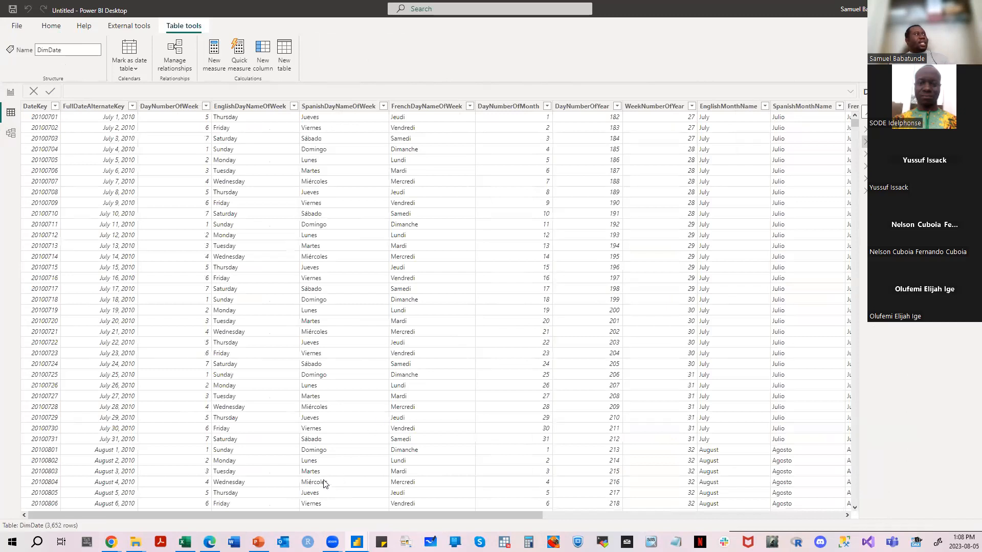
{"action": "left_click_drag", "start_coordinate": [304, 515], "coordinate": [651, 525]}
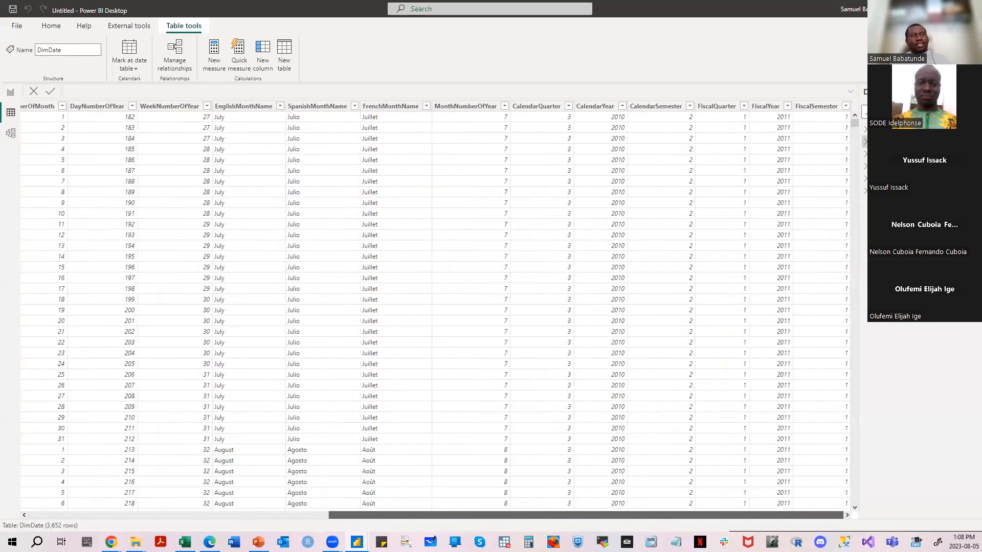
{"action": "left_click_drag", "start_coordinate": [556, 525], "coordinate": [276, 525]}
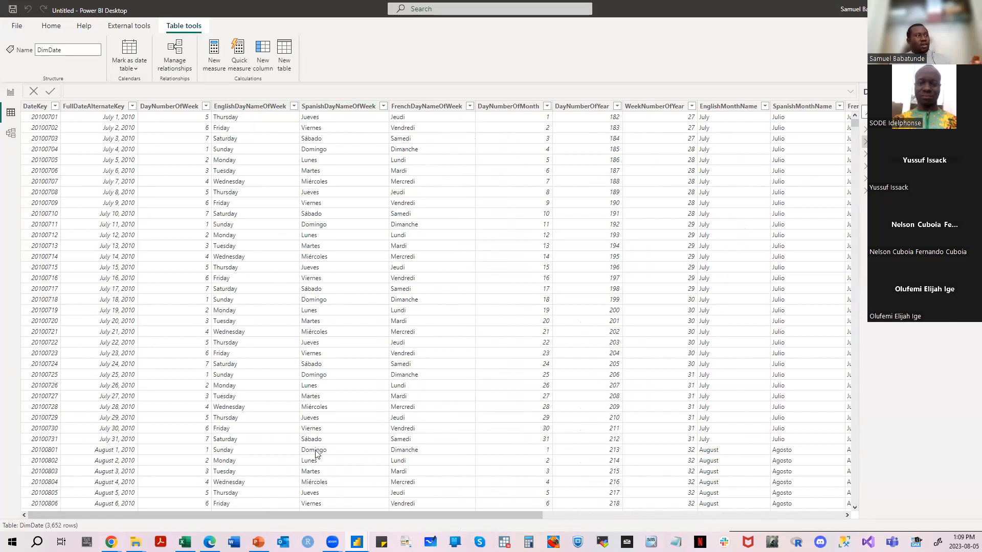
{"action": "left_click", "coordinate": [11, 93]}
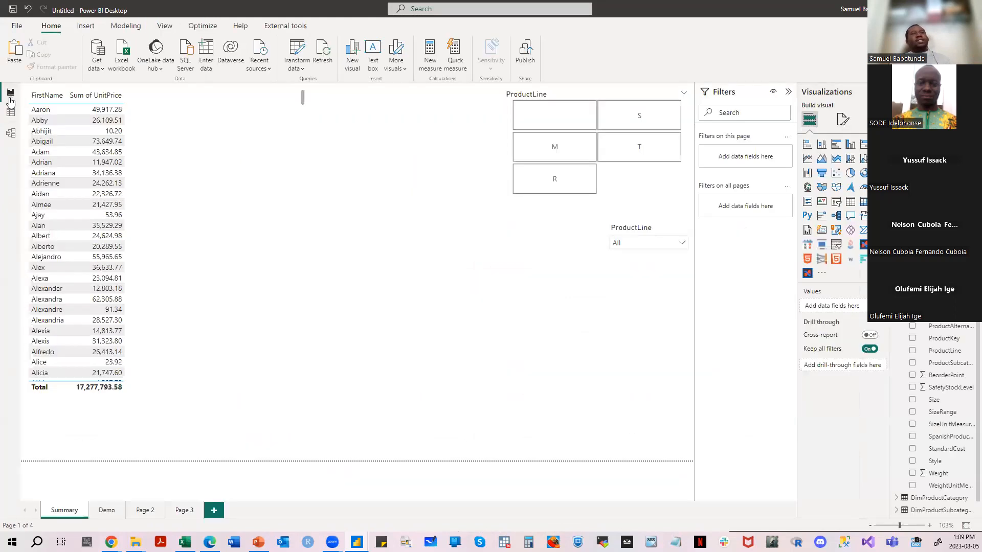